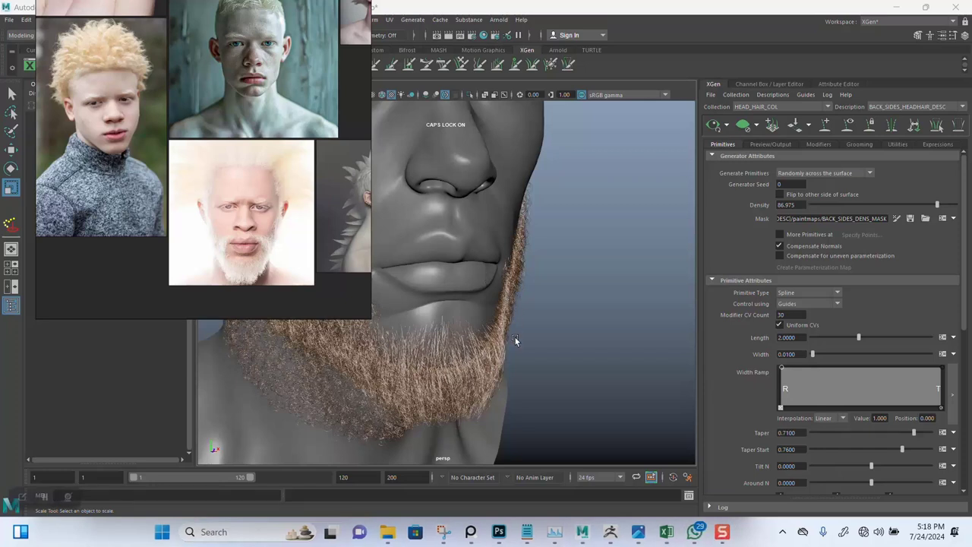
# - Inspect the beard up close, then switch XGen to the NEW_BEARD_MUSTACHE_COLL collection
pyautogui.keyDown('alt'); pyautogui.moveTo(540, 336); pyautogui.dragTo(543, 305); pyautogui.keyUp('alt')
pyautogui.scroll(3, 564, 307)
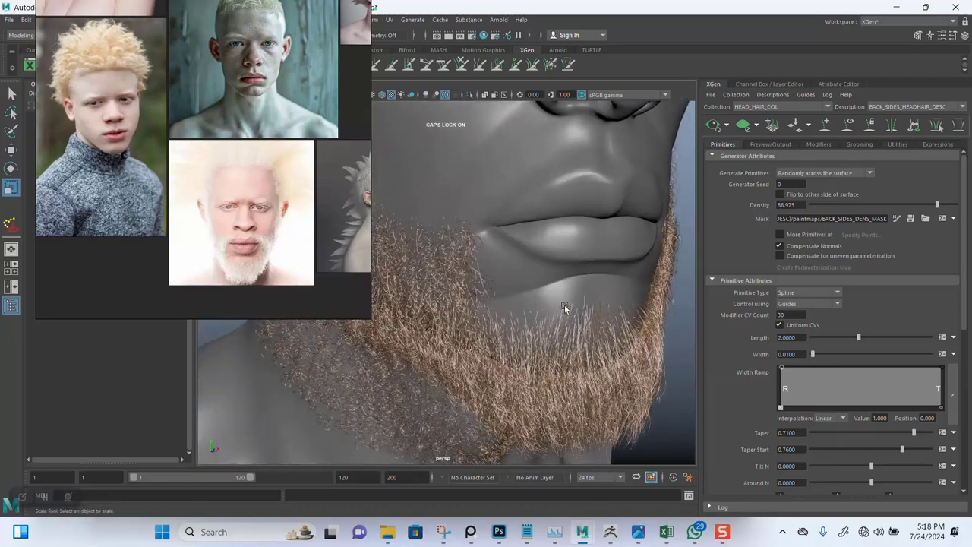
pyautogui.scroll(2, 564, 308)
pyautogui.scroll(2, 538, 243)
pyautogui.scroll(2, 516, 362)
pyautogui.scroll(2, 533, 200)
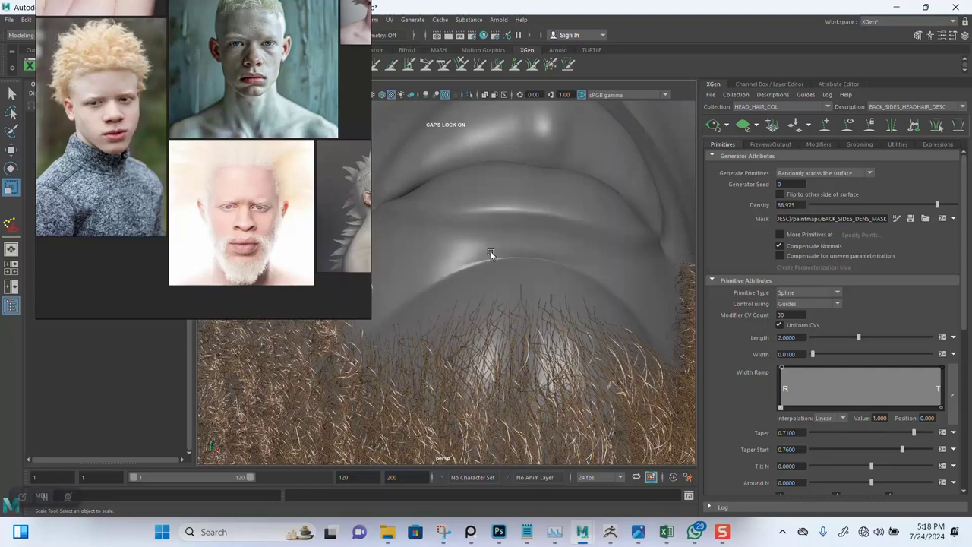
pyautogui.scroll(-6, 554, 309)
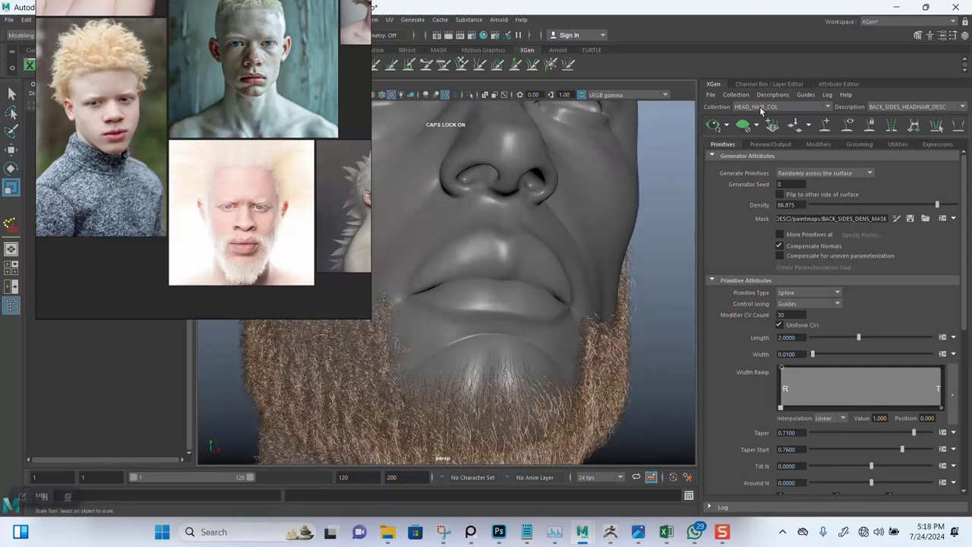
pyautogui.click(762, 111)
pyautogui.click(770, 137)
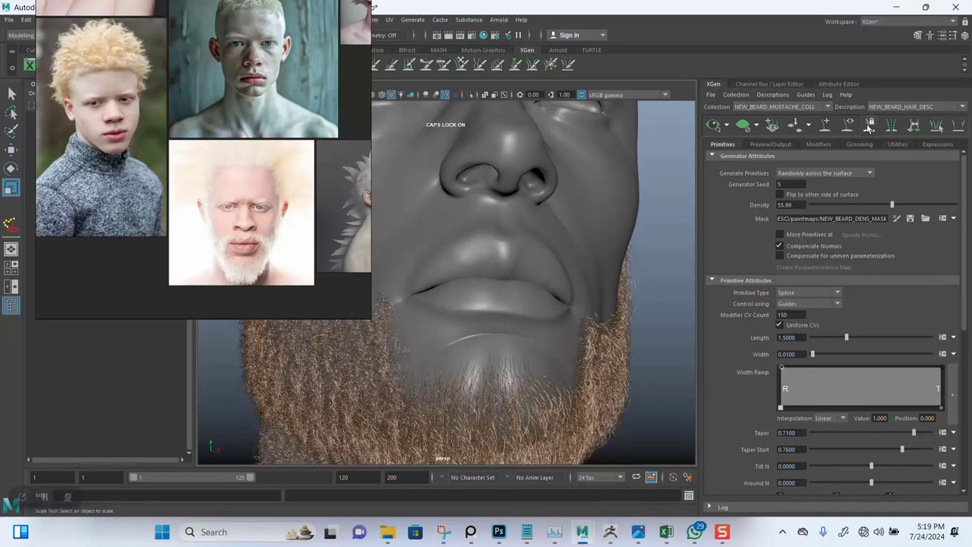
# - Show the beard's guide curves and zoom in under the chin
pyautogui.click(848, 126)
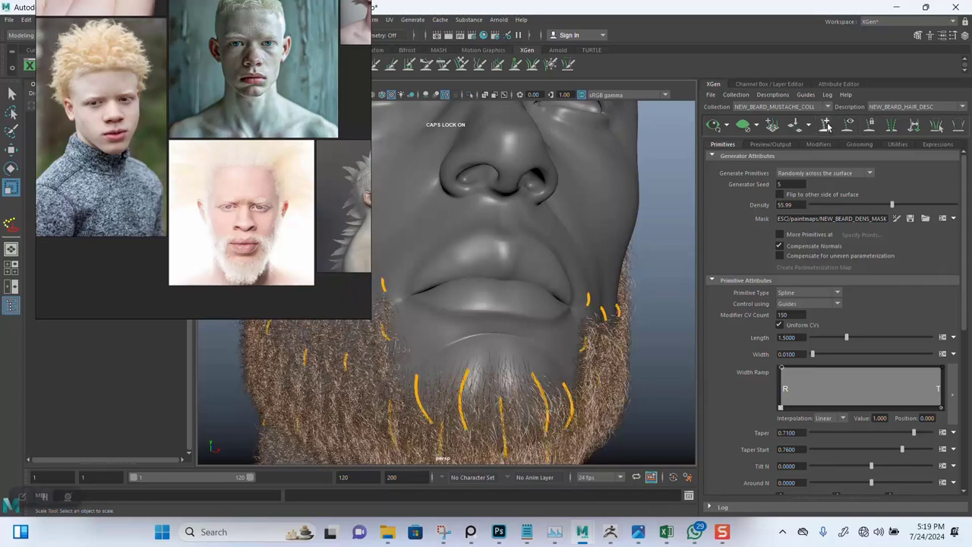
pyautogui.keyDown('alt'); pyautogui.moveTo(554, 315); pyautogui.dragTo(521, 276); pyautogui.keyUp('alt')
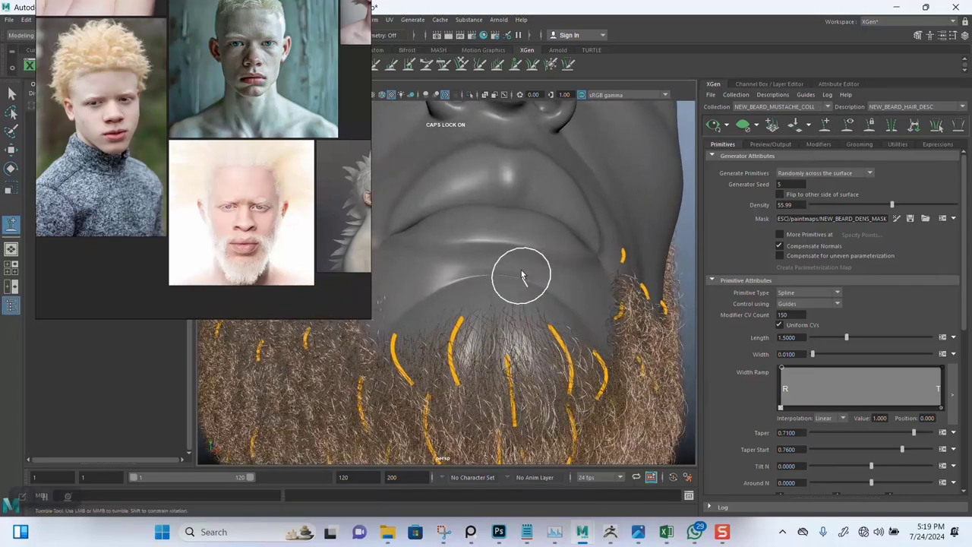
pyautogui.scroll(3, 522, 275)
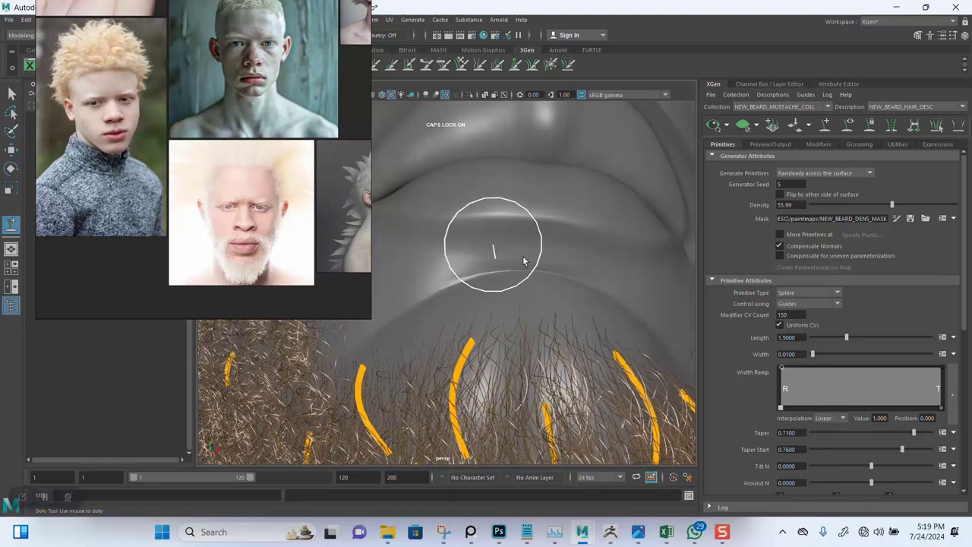
# - Add two new guides just below the lower lip, then return to selection mode
pyautogui.click(522, 259)
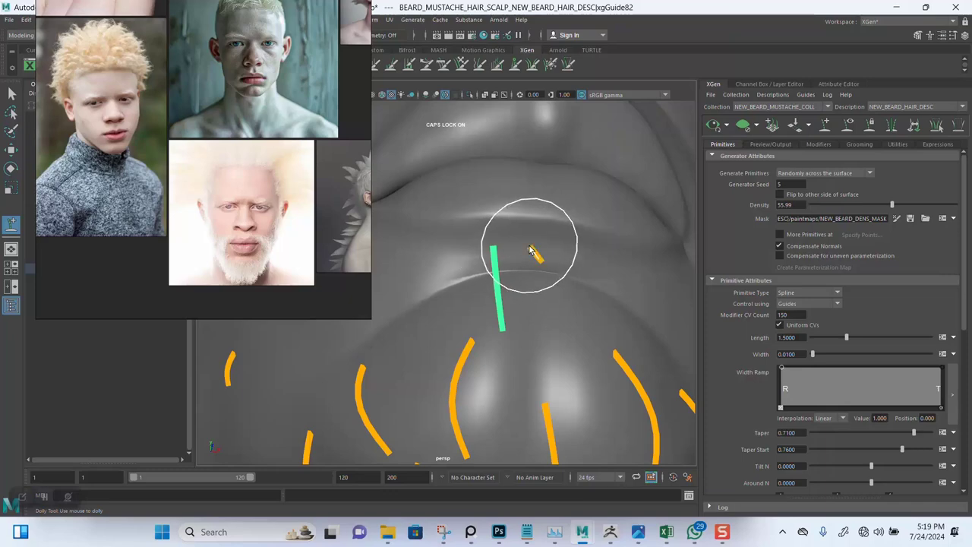
pyautogui.moveTo(547, 265)
pyautogui.keyDown('alt'); pyautogui.mouseDown()
pyautogui.moveTo(523, 274)
pyautogui.moveTo(585, 282)
pyautogui.mouseUp(); pyautogui.keyUp('alt')
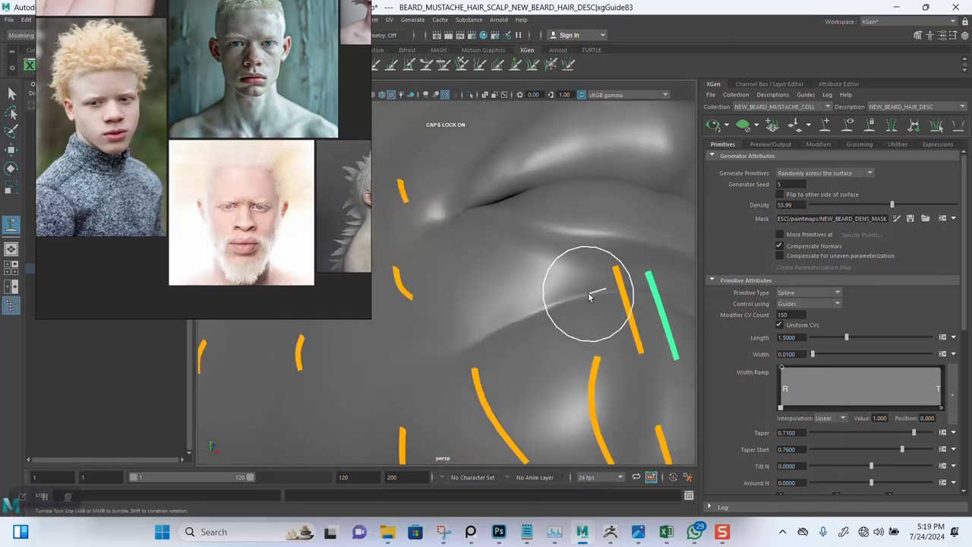
pyautogui.click(593, 304)
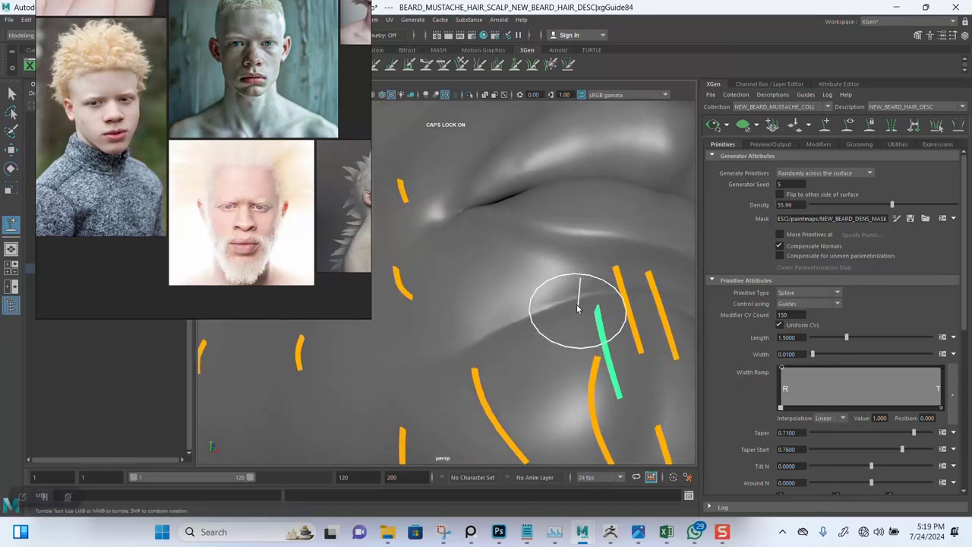
pyautogui.scroll(-5, 577, 282)
pyautogui.keyDown('alt'); pyautogui.moveTo(495, 246); pyautogui.dragTo(543, 275); pyautogui.keyUp('alt')
pyautogui.scroll(3, 542, 276)
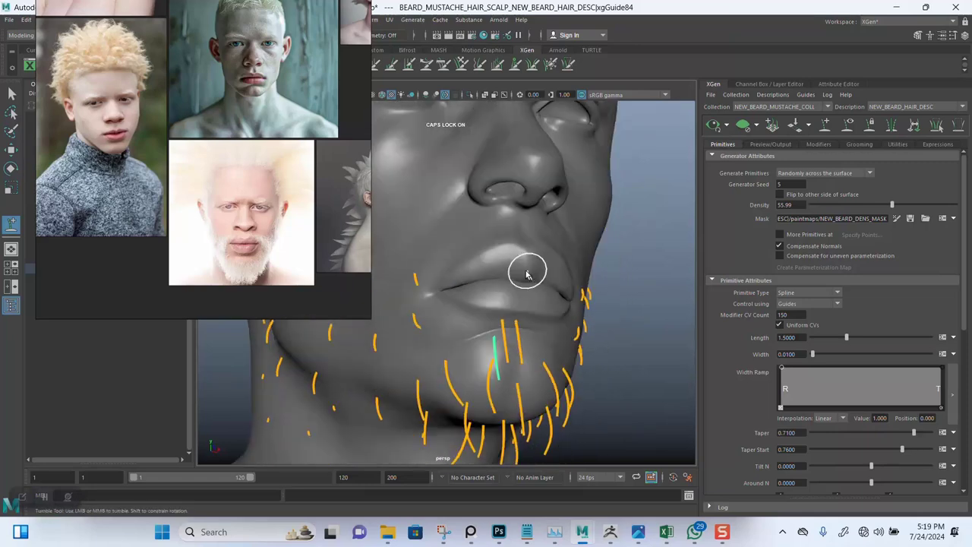
pyautogui.press('q')
pyautogui.moveTo(516, 317)
pyautogui.keyDown('alt'); pyautogui.mouseDown()
pyautogui.moveTo(534, 273)
pyautogui.moveTo(528, 311)
pyautogui.mouseUp(); pyautogui.keyUp('alt')
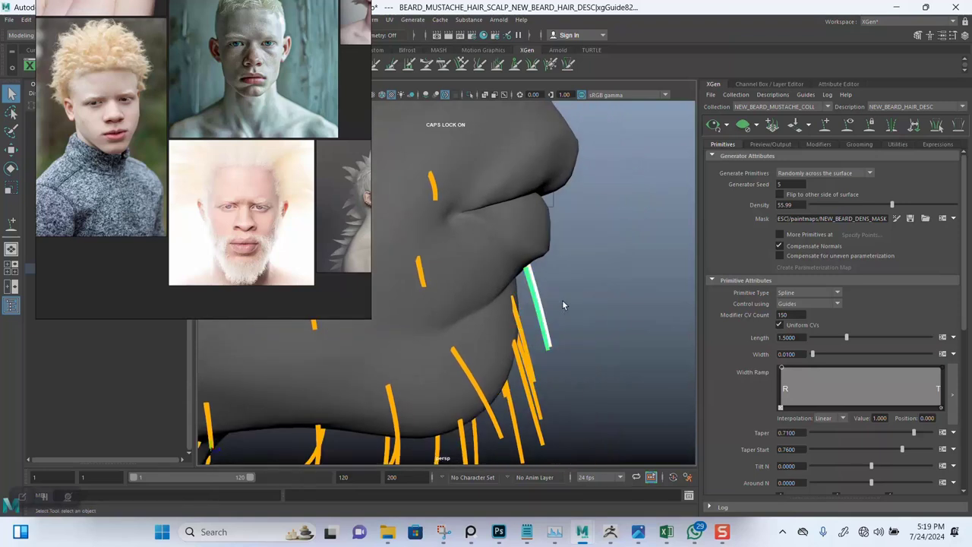
# - Select the guide beneath the lower lip and scale it down
pyautogui.click(522, 336)
pyautogui.press('r')
pyautogui.moveTo(510, 296); pyautogui.dragTo(468, 258)
pyautogui.keyDown('alt'); pyautogui.moveTo(563, 293); pyautogui.dragTo(573, 296); pyautogui.keyUp('alt')
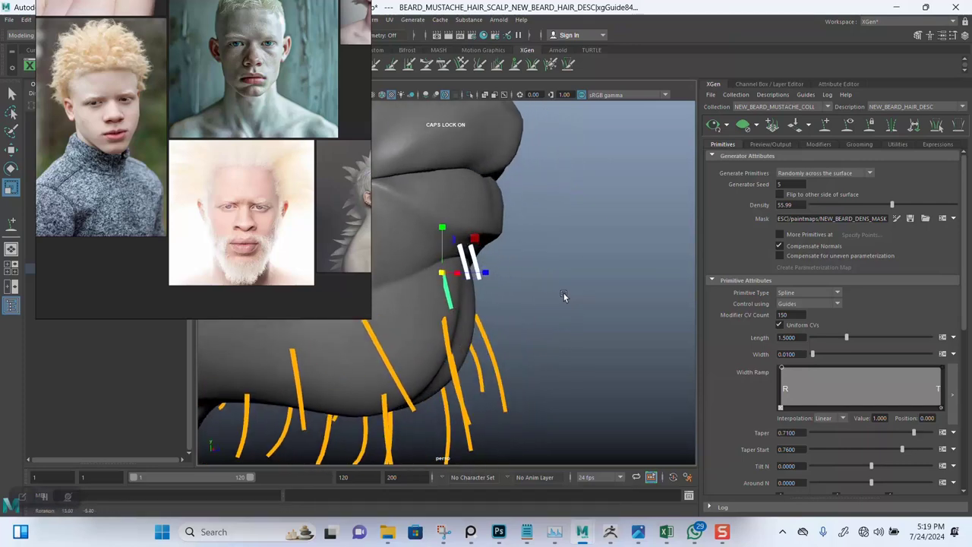
# - Rotate the guide about 14.5 degrees to tilt along the chin, checking from several angles
pyautogui.press('e')
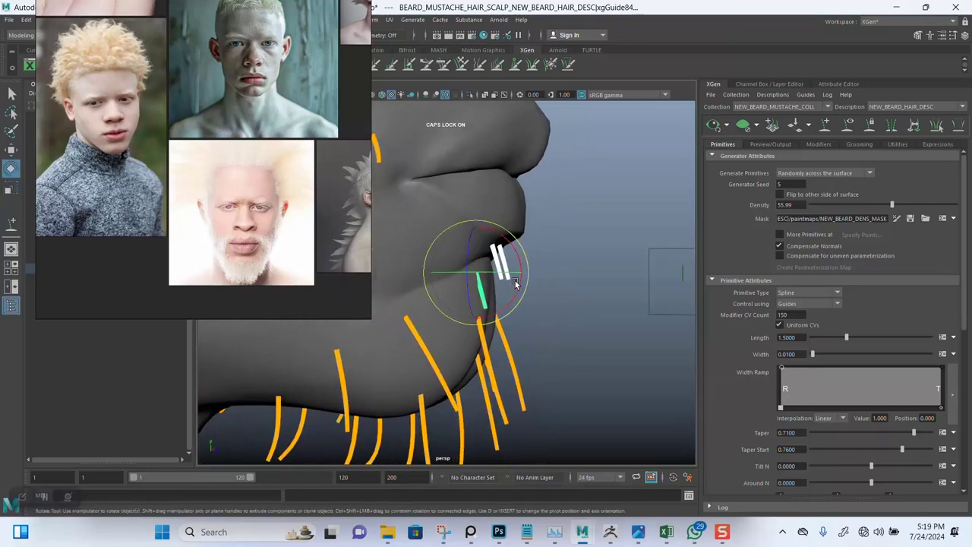
pyautogui.moveTo(515, 280); pyautogui.dragTo(521, 274)
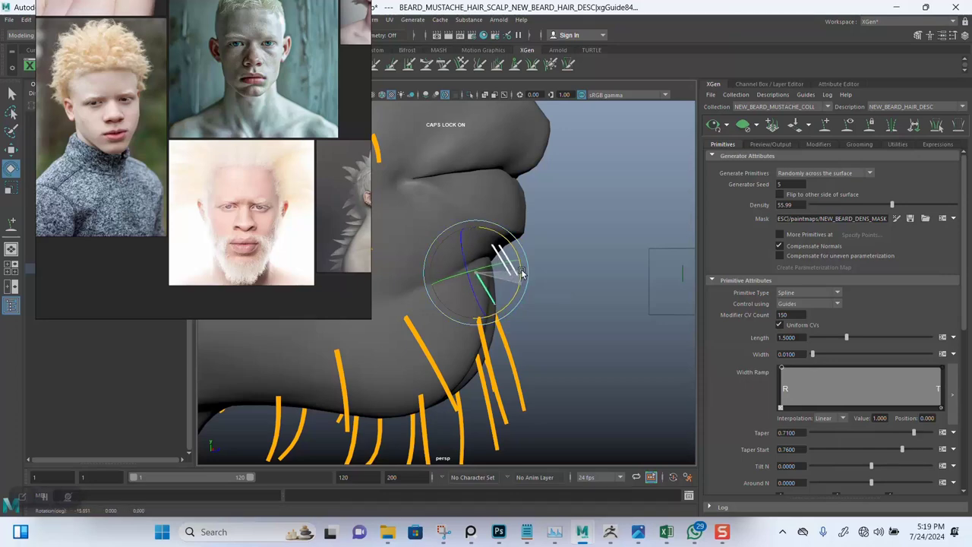
pyautogui.moveTo(617, 287)
pyautogui.keyDown('alt'); pyautogui.mouseDown()
pyautogui.moveTo(543, 288)
pyautogui.moveTo(620, 325)
pyautogui.moveTo(649, 306)
pyautogui.moveTo(669, 264)
pyautogui.moveTo(533, 302)
pyautogui.moveTo(586, 266)
pyautogui.mouseUp(); pyautogui.keyUp('alt')
pyautogui.keyDown('alt'); pyautogui.moveTo(585, 267); pyautogui.dragTo(591, 334, button='right'); pyautogui.keyUp('alt')
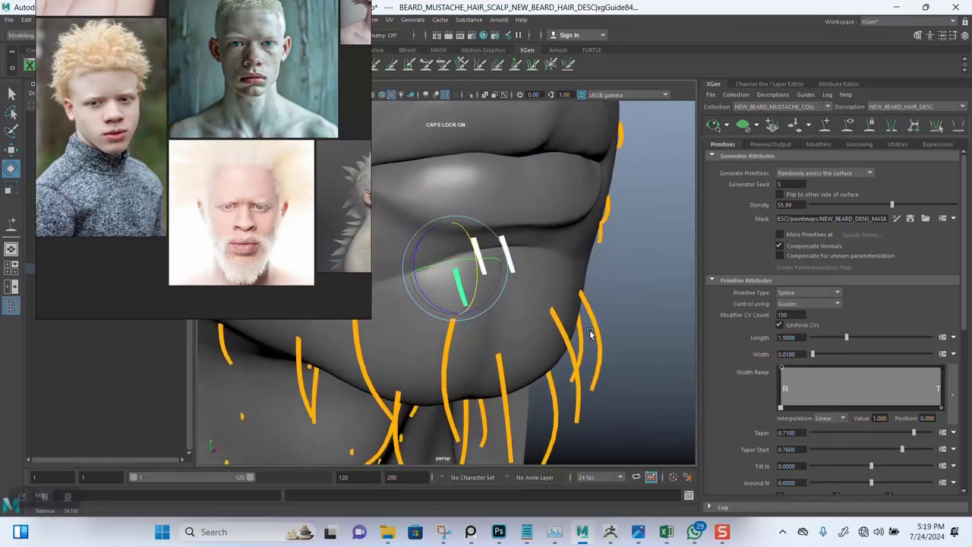
pyautogui.moveTo(591, 334)
pyautogui.keyDown('alt'); pyautogui.mouseDown()
pyautogui.moveTo(537, 305)
pyautogui.moveTo(503, 304)
pyautogui.moveTo(575, 299)
pyautogui.mouseUp(); pyautogui.keyUp('alt')
pyautogui.moveTo(275, 240)
pyautogui.mouseDown()
pyautogui.moveTo(762, 237)
pyautogui.moveTo(932, 217)
pyautogui.mouseUp()
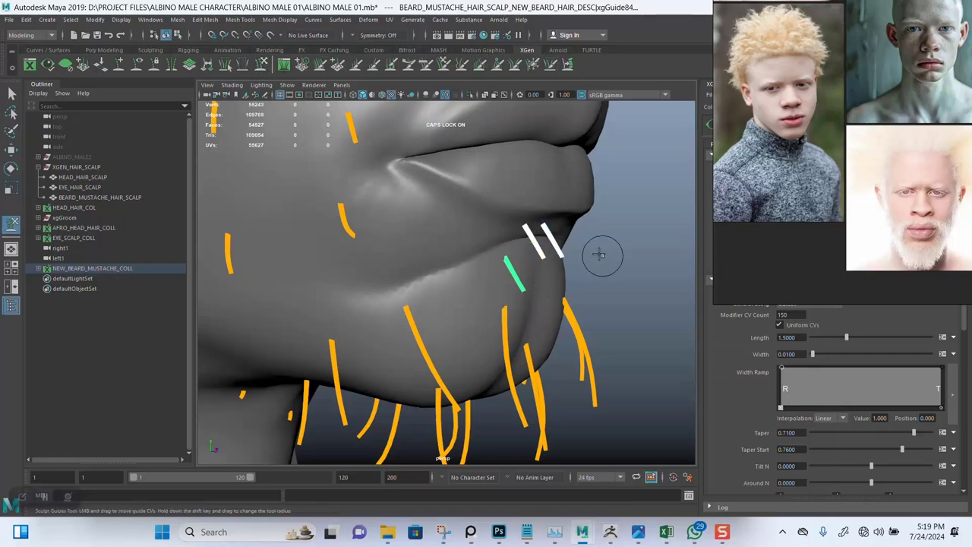
# - Sculpt the guides under the lip, pulling them up and bending them into a downward curve
pyautogui.moveTo(597, 251)
pyautogui.keyDown('alt'); pyautogui.mouseDown(button='middle')
pyautogui.moveTo(610, 251)
pyautogui.moveTo(589, 264)
pyautogui.mouseUp(button='middle'); pyautogui.keyUp('alt')
pyautogui.keyDown('alt'); pyautogui.moveTo(590, 263); pyautogui.dragTo(590, 293); pyautogui.keyUp('alt')
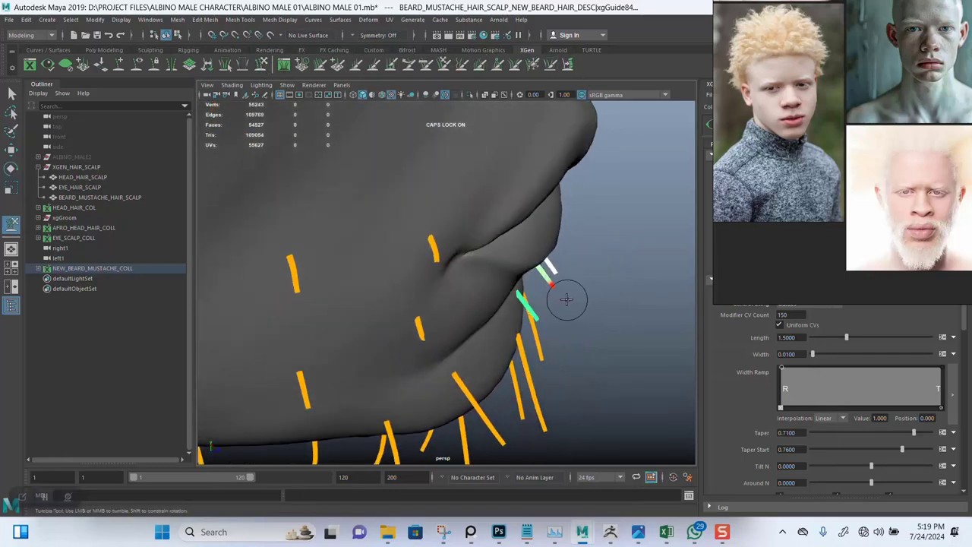
pyautogui.moveTo(547, 324); pyautogui.dragTo(526, 300)
pyautogui.keyDown('alt'); pyautogui.moveTo(622, 278); pyautogui.dragTo(499, 278); pyautogui.keyUp('alt')
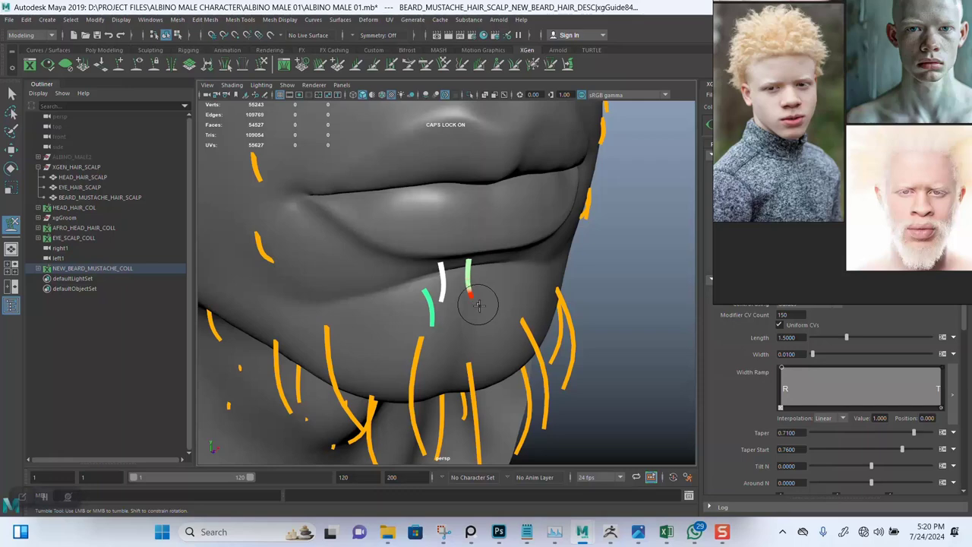
pyautogui.keyDown('alt'); pyautogui.moveTo(560, 316); pyautogui.dragTo(621, 287); pyautogui.keyUp('alt')
pyautogui.moveTo(557, 262); pyautogui.dragTo(539, 278)
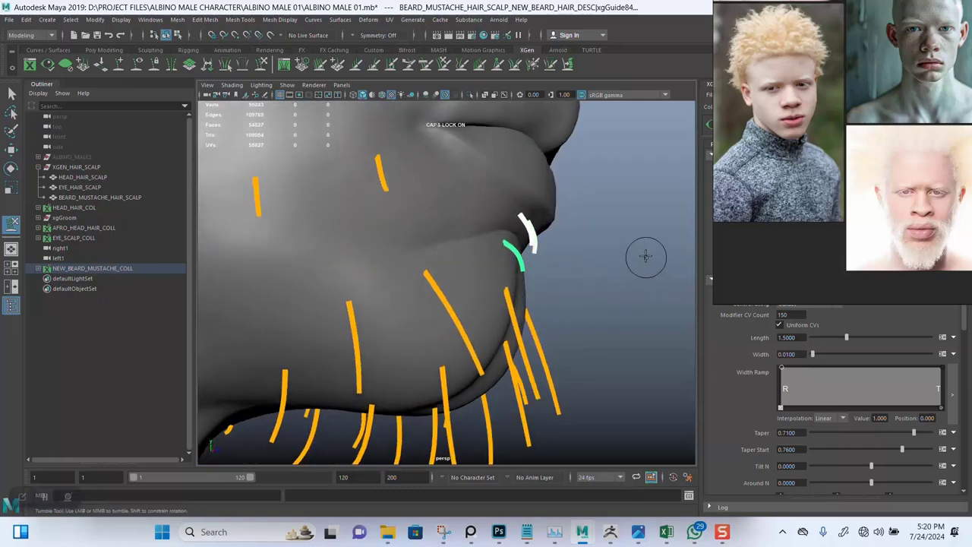
# - Return to selecting, clear the guide selection, and activate Add or Move Guides
pyautogui.click(13, 93)
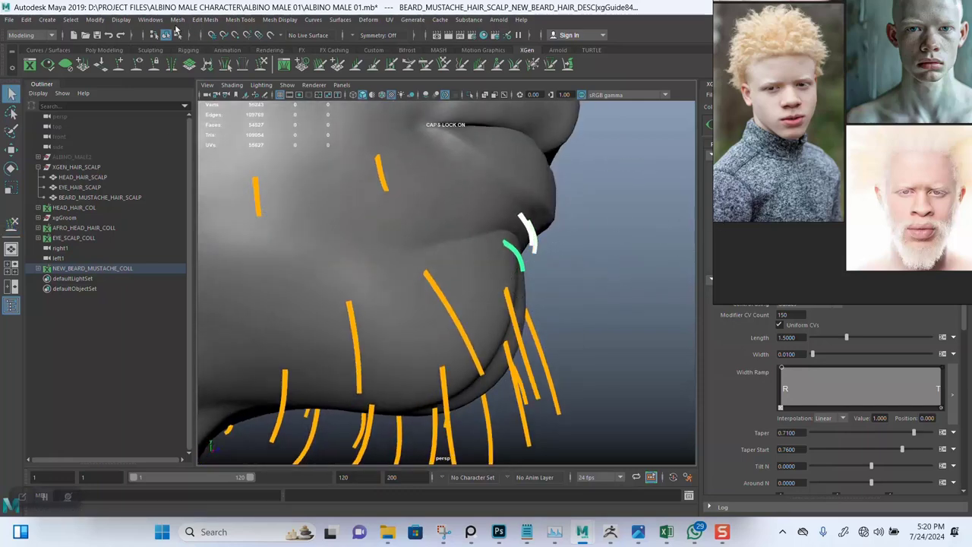
pyautogui.click(462, 204)
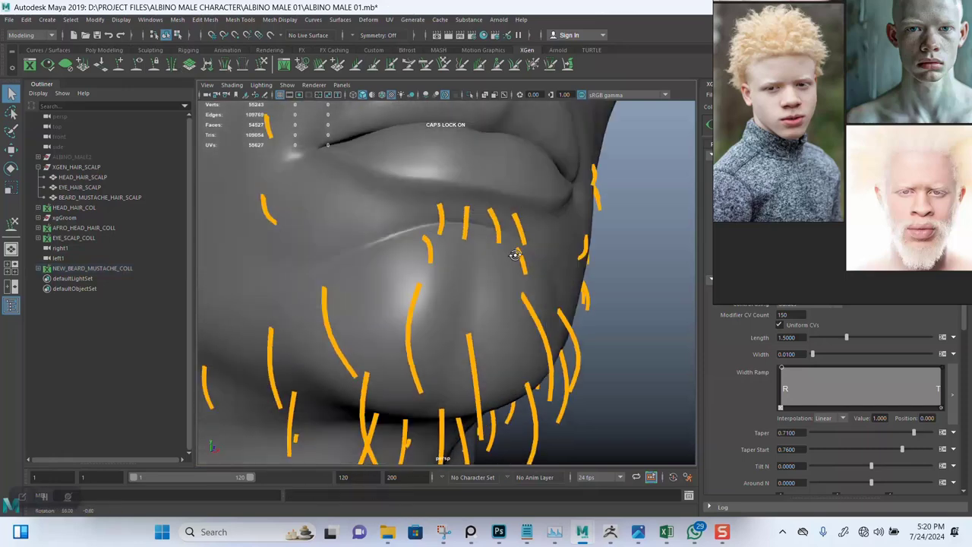
pyautogui.moveTo(461, 203)
pyautogui.keyDown('alt'); pyautogui.mouseDown()
pyautogui.moveTo(505, 258)
pyautogui.moveTo(503, 288)
pyautogui.mouseUp(); pyautogui.keyUp('alt')
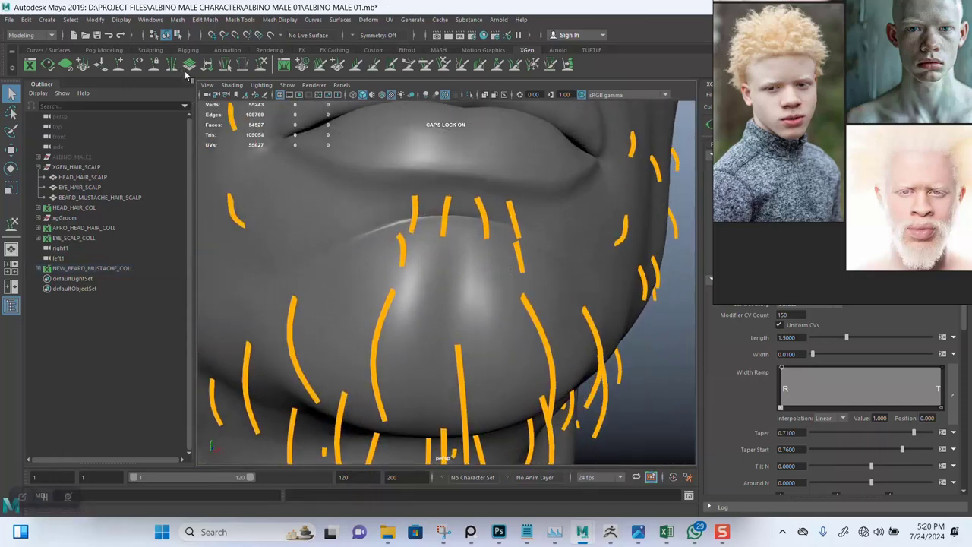
pyautogui.click(123, 65)
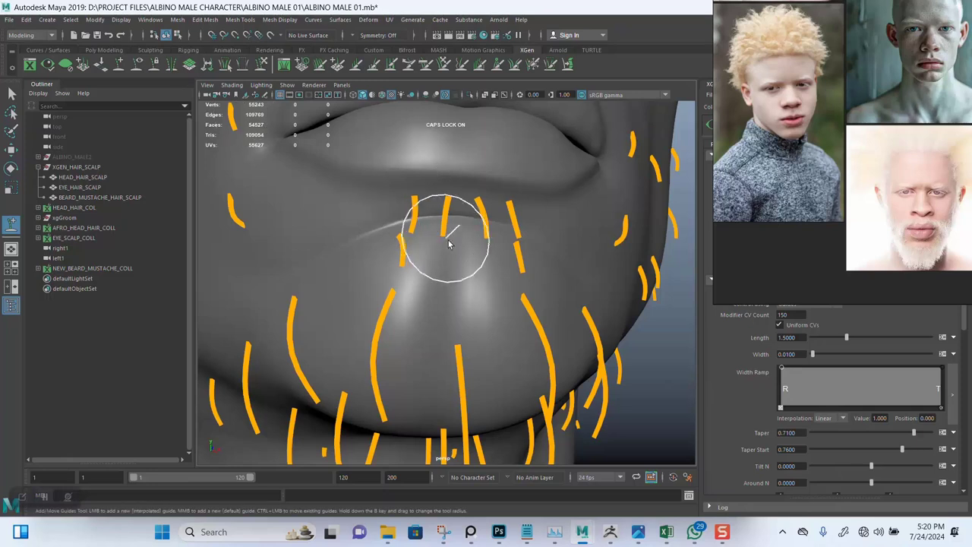
# - Place two more guides under the centre of the lower lip and move the PureRef window aside
pyautogui.click(499, 255)
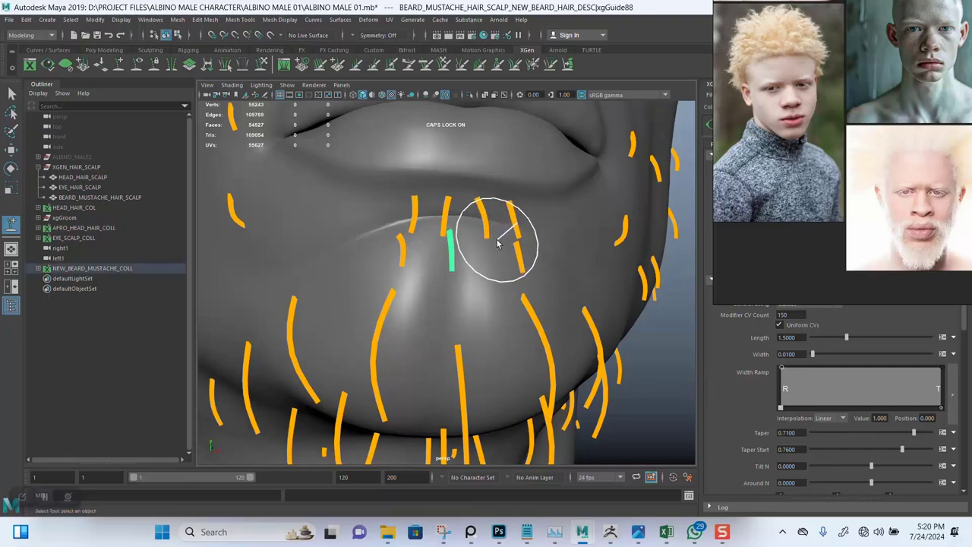
pyautogui.click(499, 268)
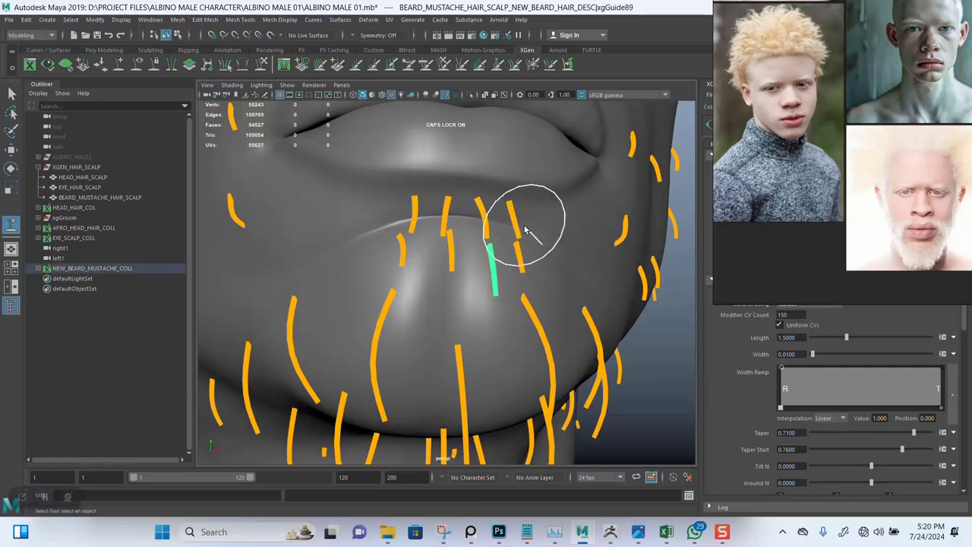
pyautogui.keyDown('alt'); pyautogui.moveTo(527, 217); pyautogui.dragTo(587, 236); pyautogui.keyUp('alt')
pyautogui.keyDown('alt'); pyautogui.moveTo(587, 236); pyautogui.dragTo(554, 244, button='middle'); pyautogui.keyUp('alt')
pyautogui.moveTo(759, 182); pyautogui.dragTo(98, 182)
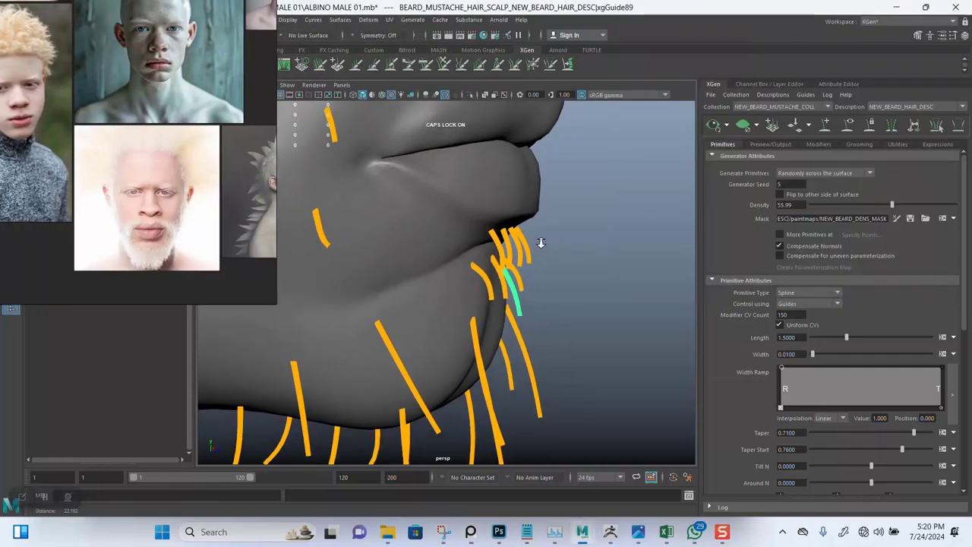
pyautogui.keyDown('alt'); pyautogui.moveTo(538, 238); pyautogui.dragTo(555, 247, button='right'); pyautogui.keyUp('alt')
# - Save the scene, turn on wireframe over shaded, and start painting the beard density mask
pyautogui.hotkey('ctrl', 's')
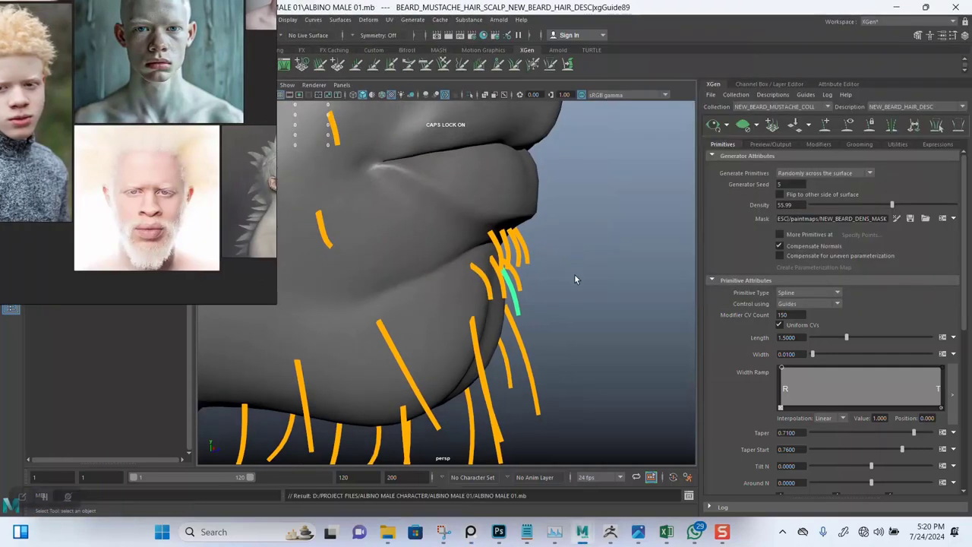
pyautogui.click(381, 98)
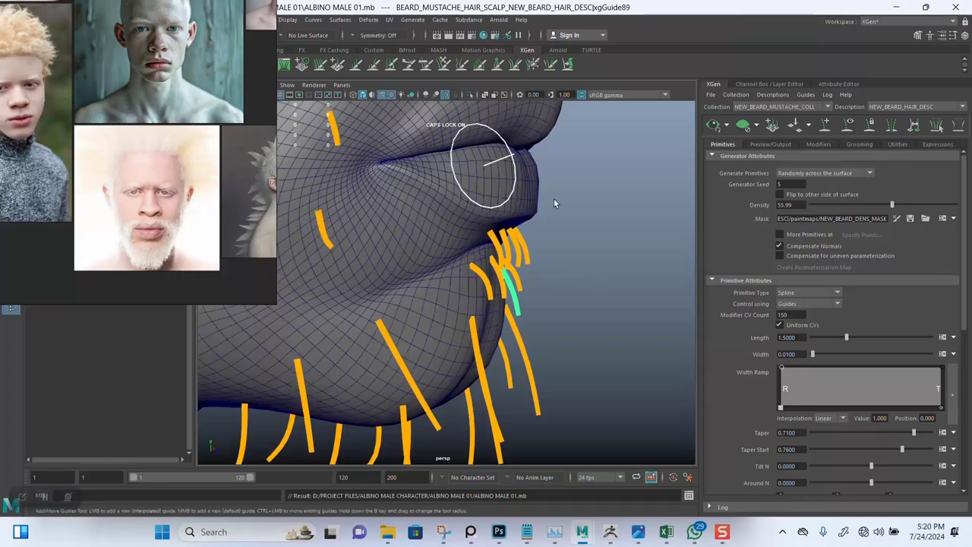
pyautogui.click(896, 218)
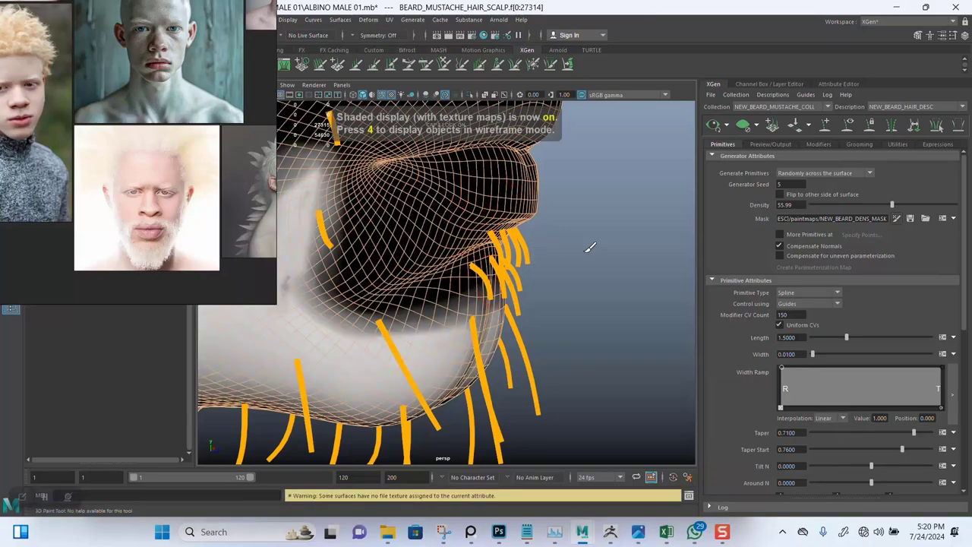
# - Zoom in under the lower lip and shrink the paint brush to half its radius
pyautogui.keyDown('alt'); pyautogui.moveTo(590, 247); pyautogui.dragTo(505, 240); pyautogui.keyUp('alt')
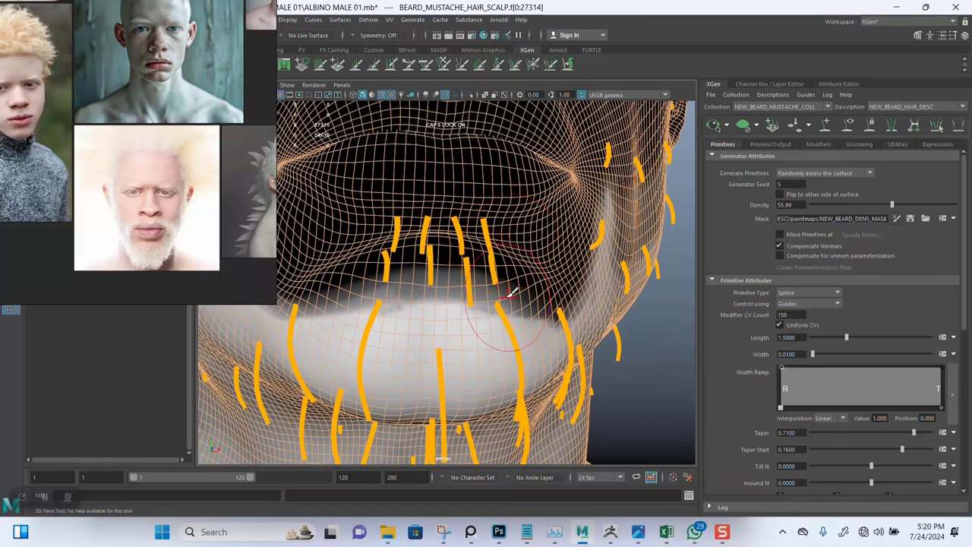
pyautogui.keyDown('alt'); pyautogui.moveTo(512, 292); pyautogui.dragTo(456, 295); pyautogui.keyUp('alt')
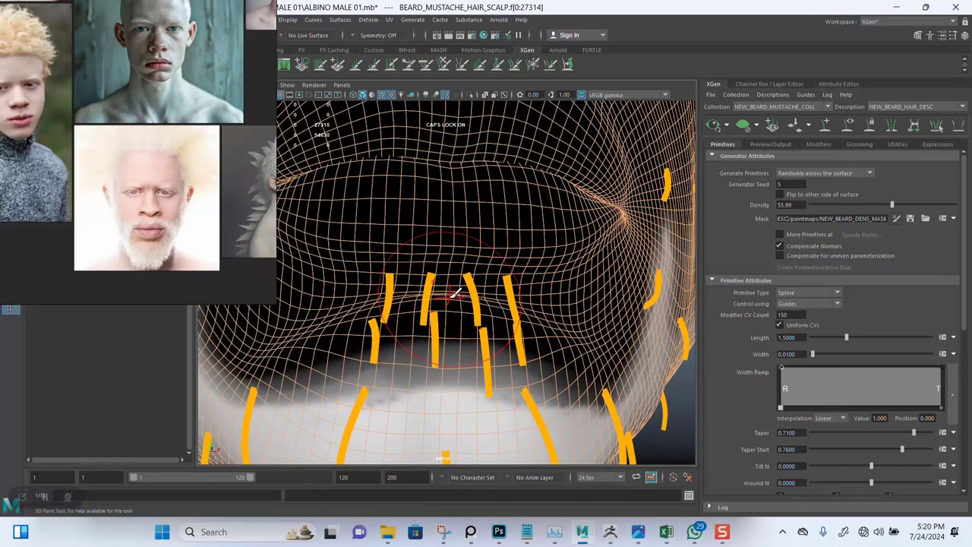
pyautogui.moveTo(449, 303)
pyautogui.mouseDown()
pyautogui.moveTo(430, 306)
pyautogui.moveTo(409, 288)
pyautogui.mouseUp()
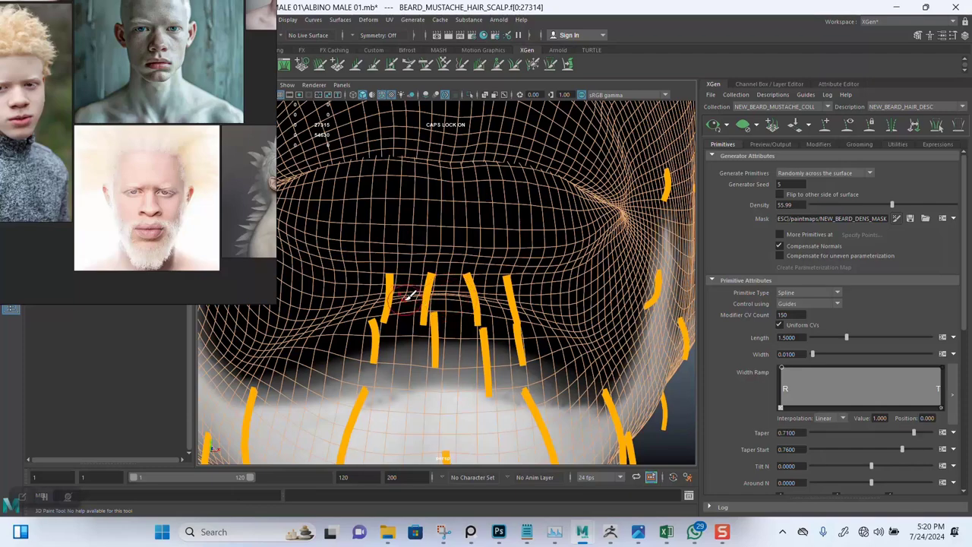
pyautogui.keyDown('alt'); pyautogui.moveTo(410, 294); pyautogui.dragTo(401, 287, button='middle'); pyautogui.keyUp('alt')
pyautogui.moveTo(264, 265); pyautogui.dragTo(898, 256)
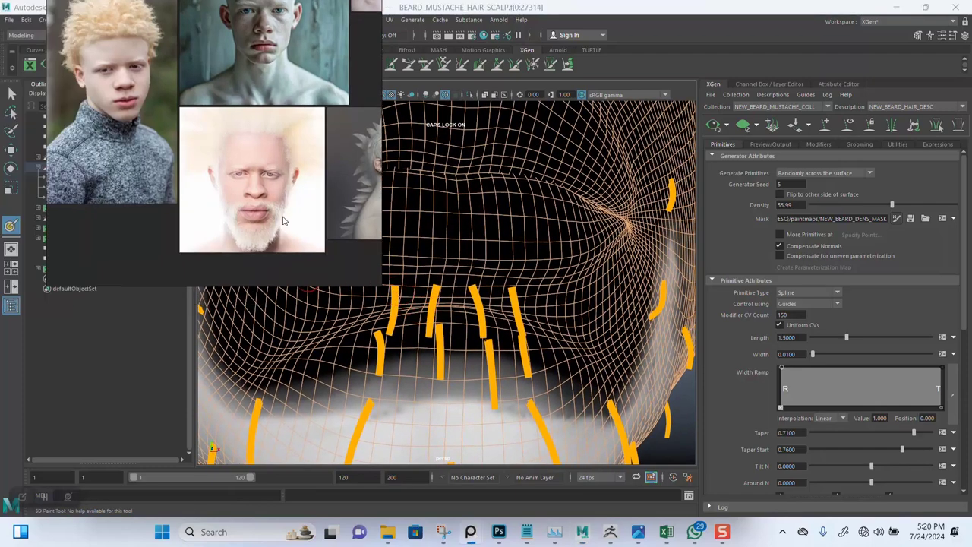
# - In the 3D Paint Tool settings, turn on Stroke Reflection and set the paint color to white
pyautogui.doubleClick(9, 227)
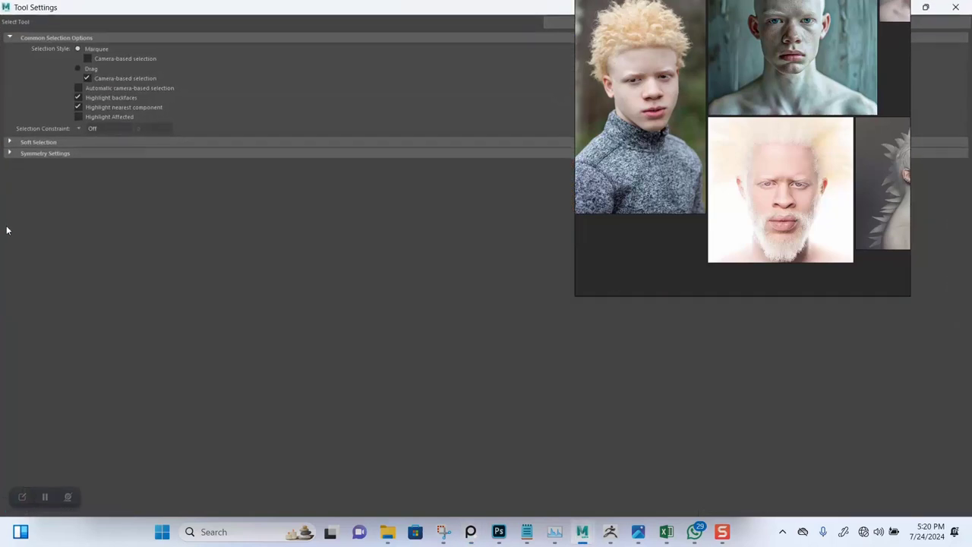
pyautogui.click(925, 7)
pyautogui.click(925, 7)
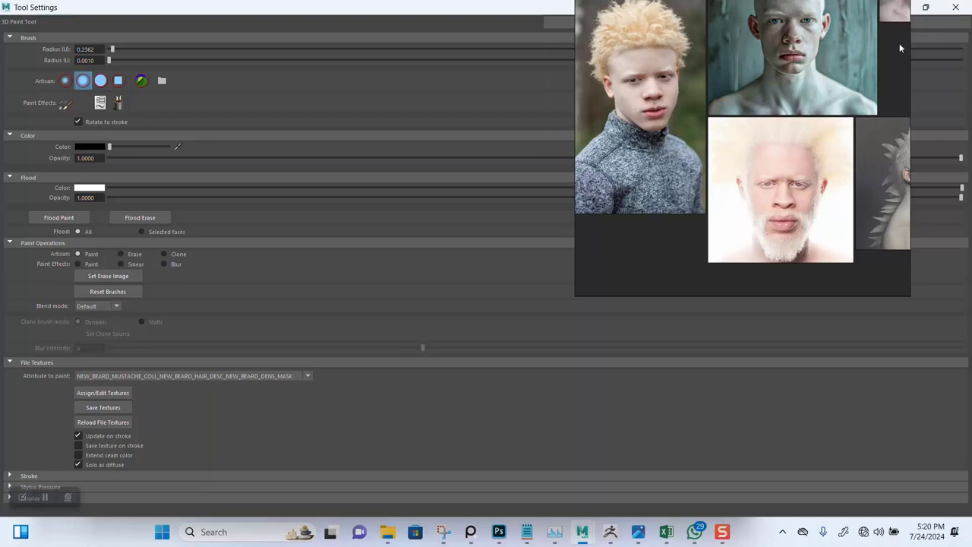
pyautogui.doubleClick(285, 9)
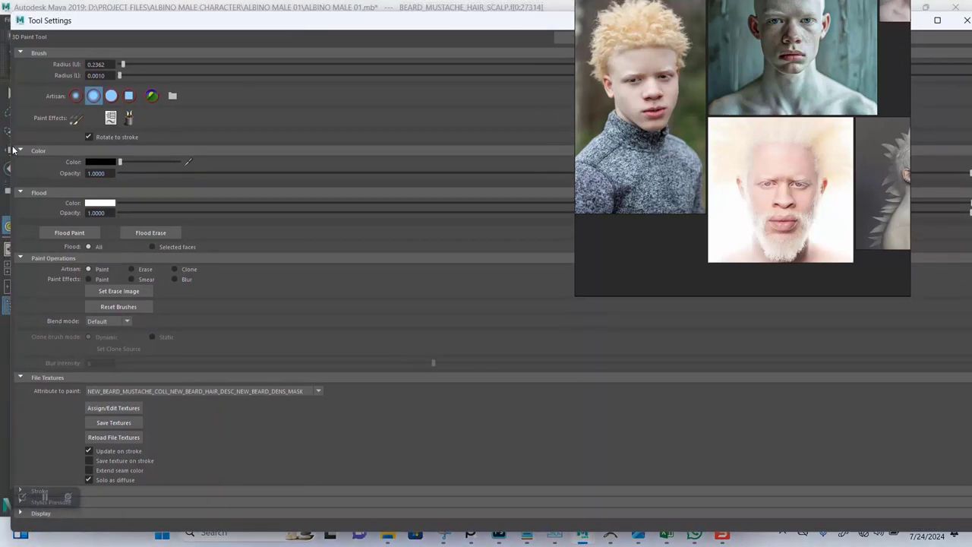
pyautogui.moveTo(9, 141)
pyautogui.mouseDown()
pyautogui.moveTo(767, 228)
pyautogui.moveTo(102, 170)
pyautogui.mouseUp()
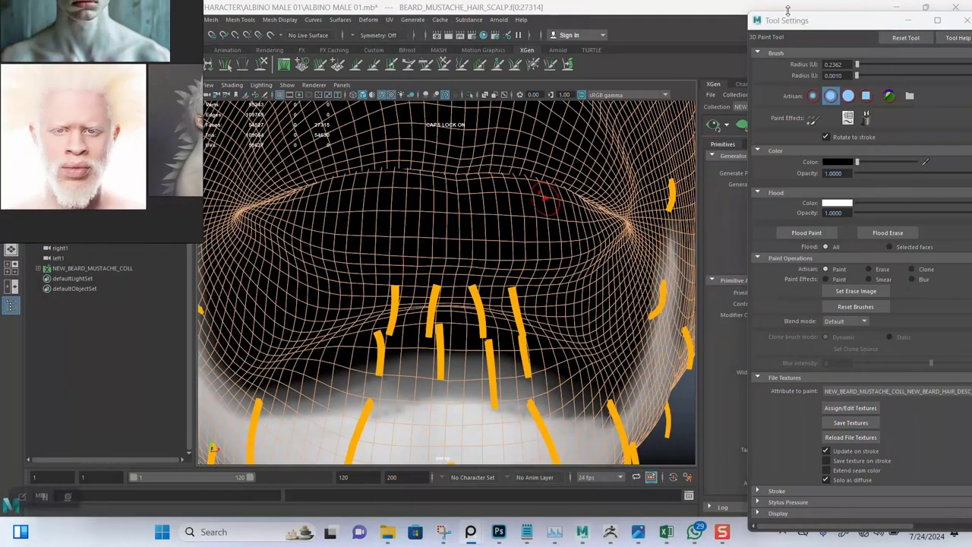
pyautogui.click(794, 491)
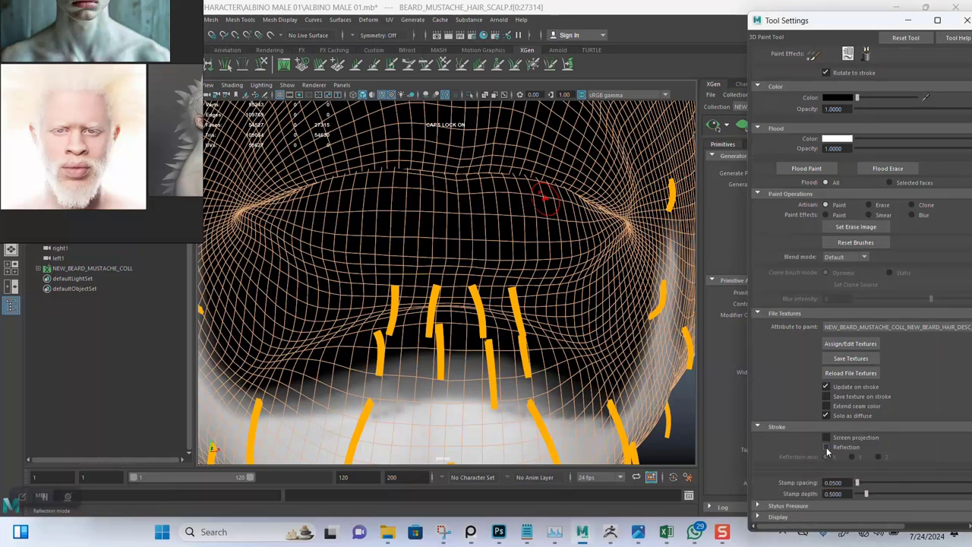
pyautogui.moveTo(874, 14); pyautogui.dragTo(837, 18)
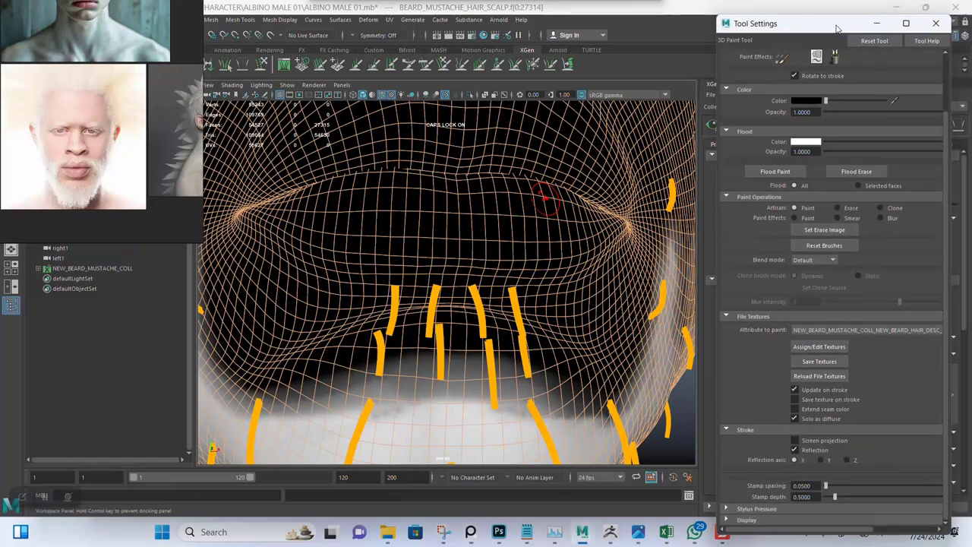
pyautogui.scroll(2, 811, 207)
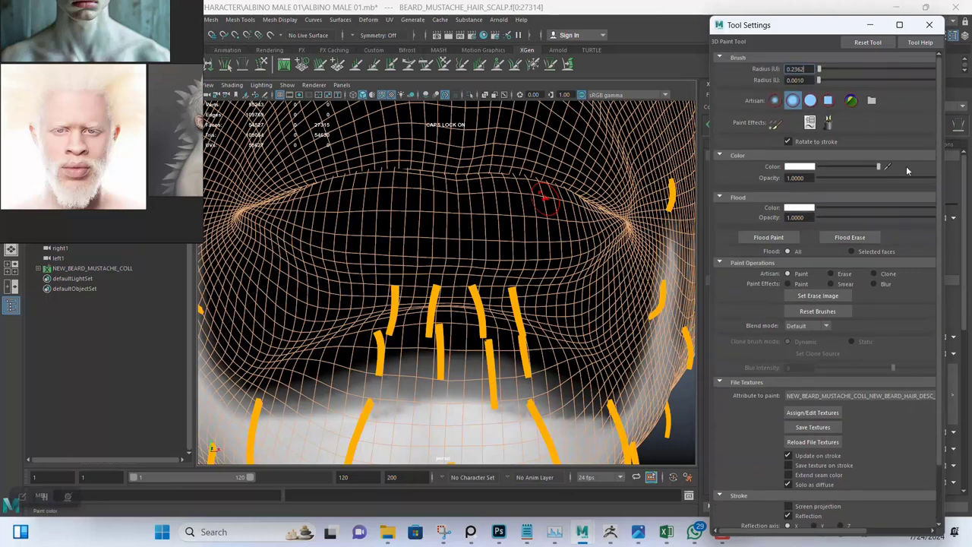
pyautogui.click(869, 25)
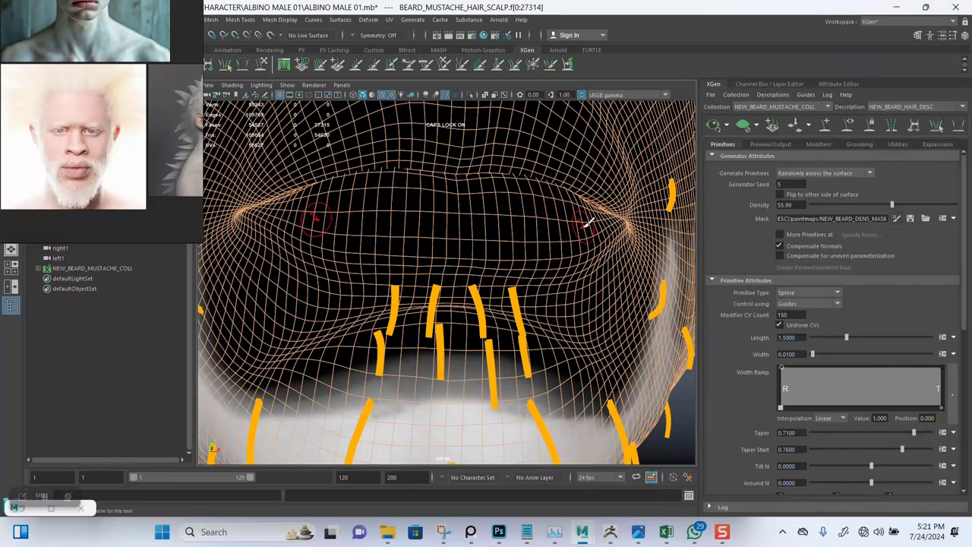
# - Paint the density mask white beneath the lower lip
pyautogui.moveTo(445, 307)
pyautogui.keyDown('alt'); pyautogui.mouseDown()
pyautogui.moveTo(451, 262)
pyautogui.moveTo(402, 266)
pyautogui.moveTo(480, 283)
pyautogui.moveTo(399, 285)
pyautogui.moveTo(388, 265)
pyautogui.moveTo(422, 243)
pyautogui.moveTo(466, 237)
pyautogui.mouseUp(); pyautogui.keyUp('alt')
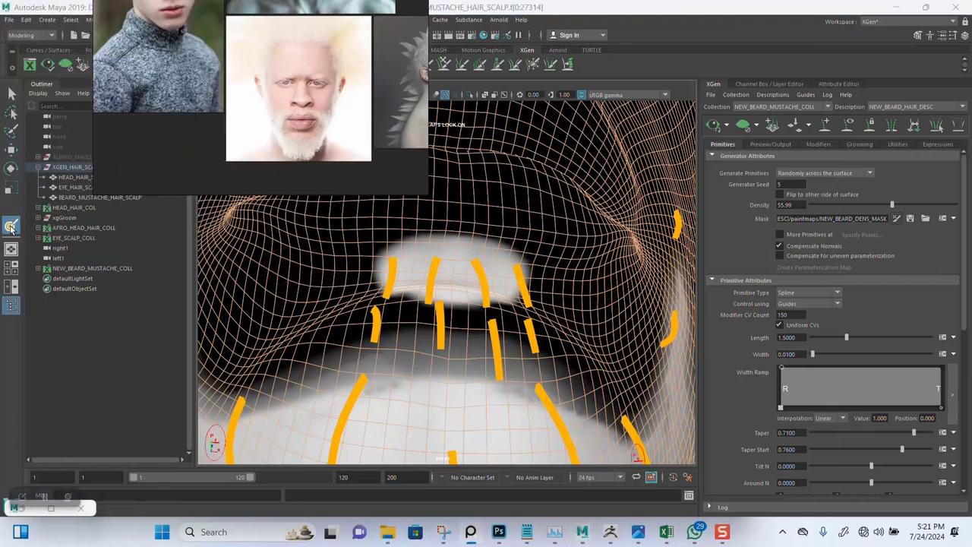
pyautogui.click(11, 227)
pyautogui.doubleClick(10, 226)
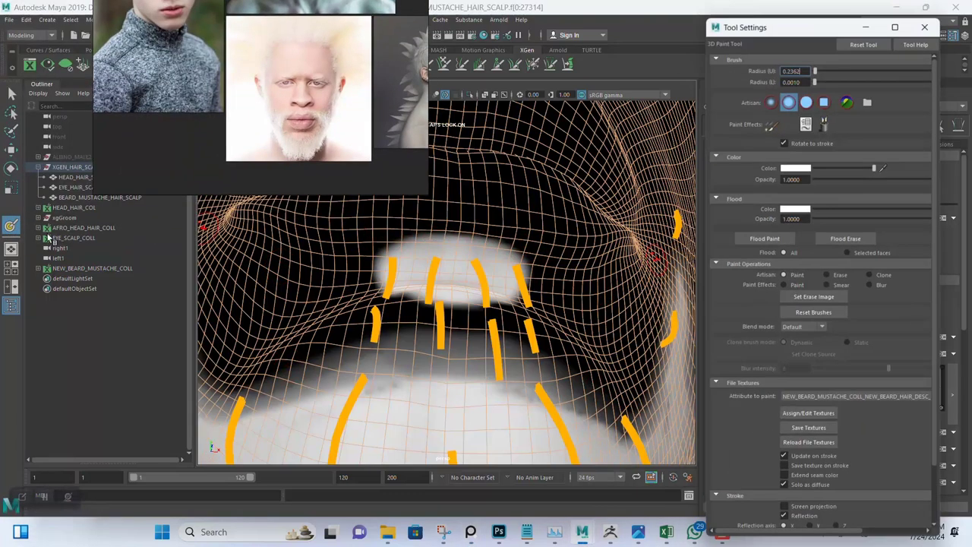
pyautogui.keyDown('alt'); pyautogui.moveTo(622, 279); pyautogui.dragTo(504, 306); pyautogui.keyUp('alt')
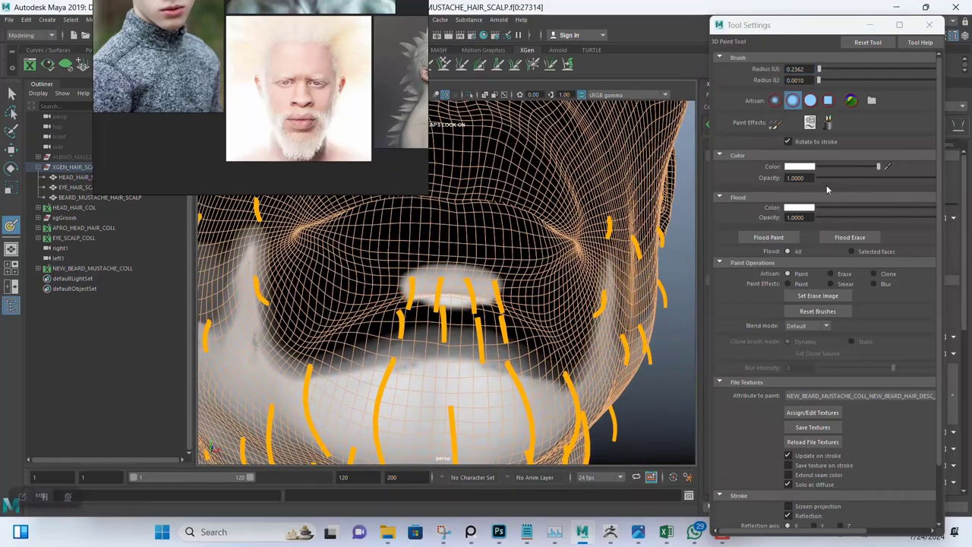
# - Switch the brush to Blur at scale 0.1323 and soften the painted mask
pyautogui.click(873, 284)
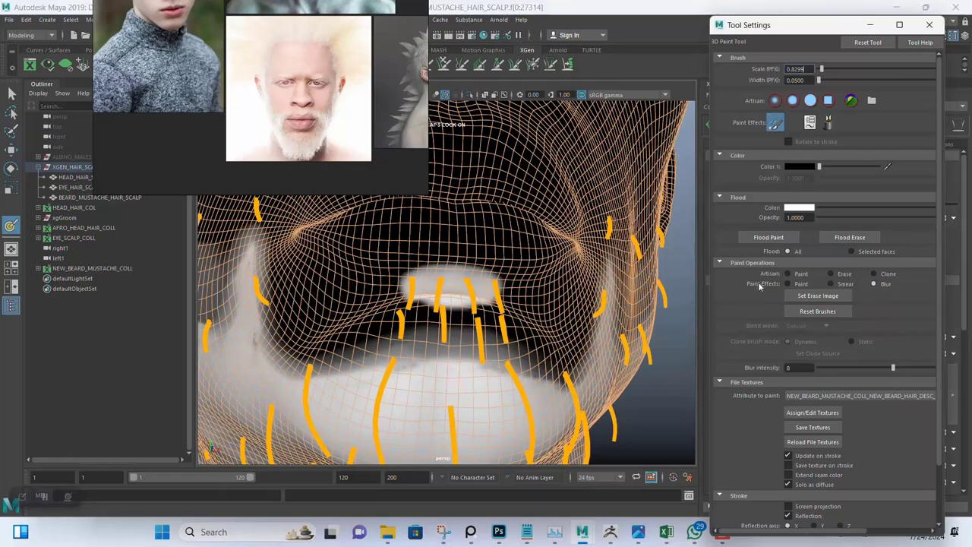
pyautogui.scroll(3, 493, 281)
pyautogui.moveTo(501, 285); pyautogui.dragTo(429, 265)
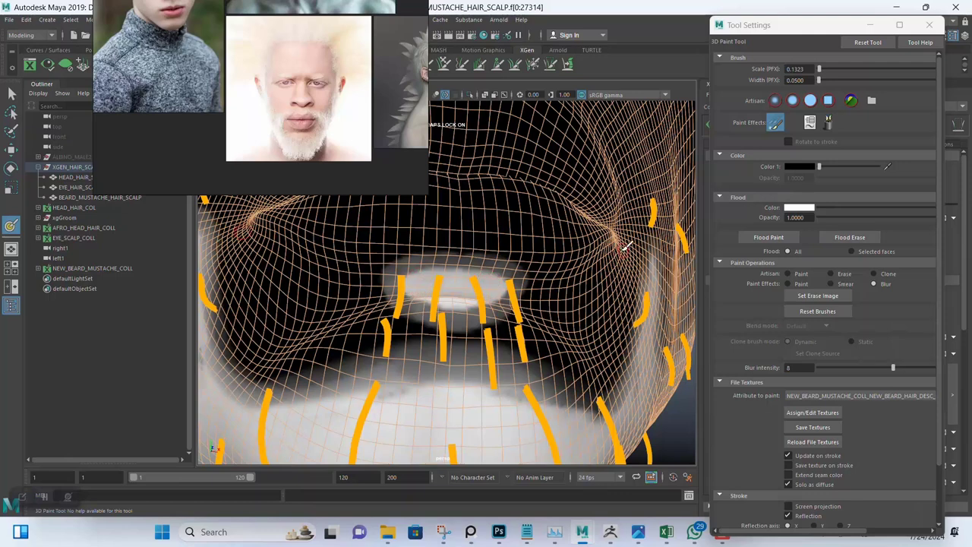
pyautogui.click(872, 28)
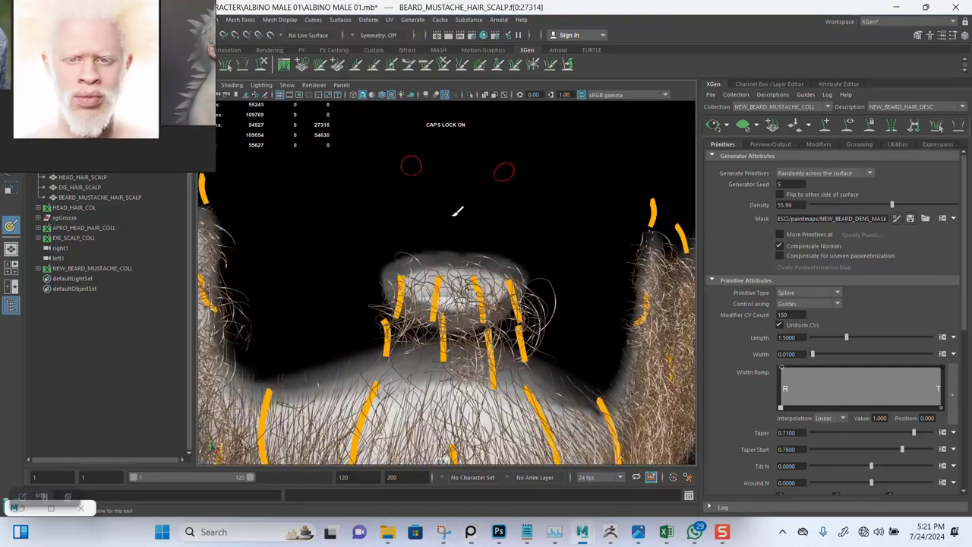
# - Check the new hair growth under the lip with guides hidden and shown, then select a chin guide
pyautogui.moveTo(457, 212)
pyautogui.keyDown('alt'); pyautogui.mouseDown()
pyautogui.moveTo(523, 303)
pyautogui.moveTo(500, 287)
pyautogui.mouseUp(); pyautogui.keyUp('alt')
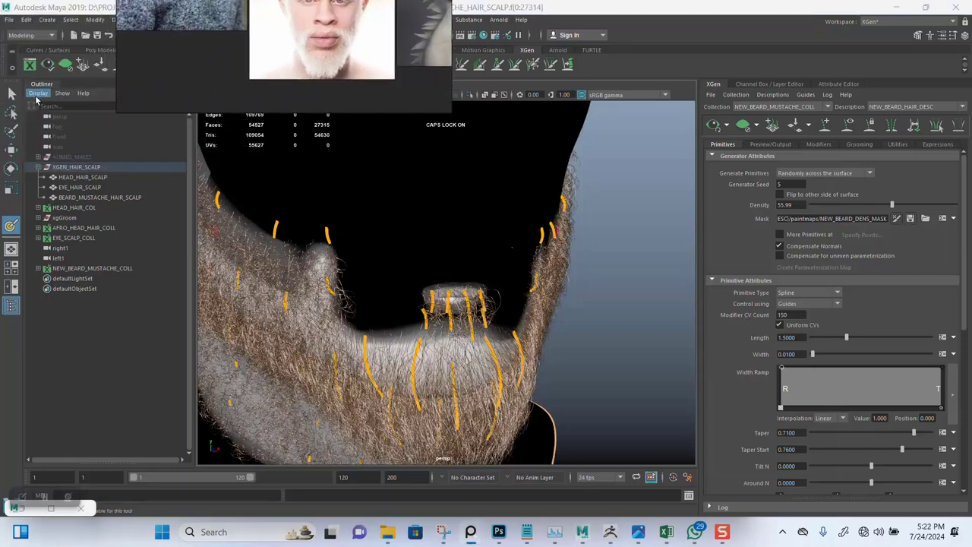
pyautogui.keyDown('alt'); pyautogui.moveTo(456, 228); pyautogui.dragTo(542, 302); pyautogui.keyUp('alt')
pyautogui.keyDown('alt'); pyautogui.moveTo(584, 303); pyautogui.dragTo(582, 355); pyautogui.keyUp('alt')
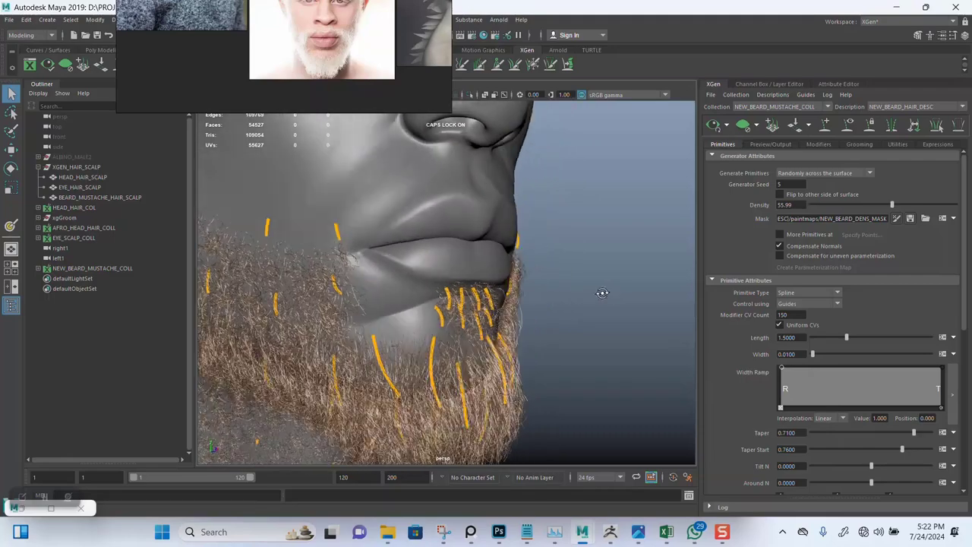
pyautogui.click(850, 127)
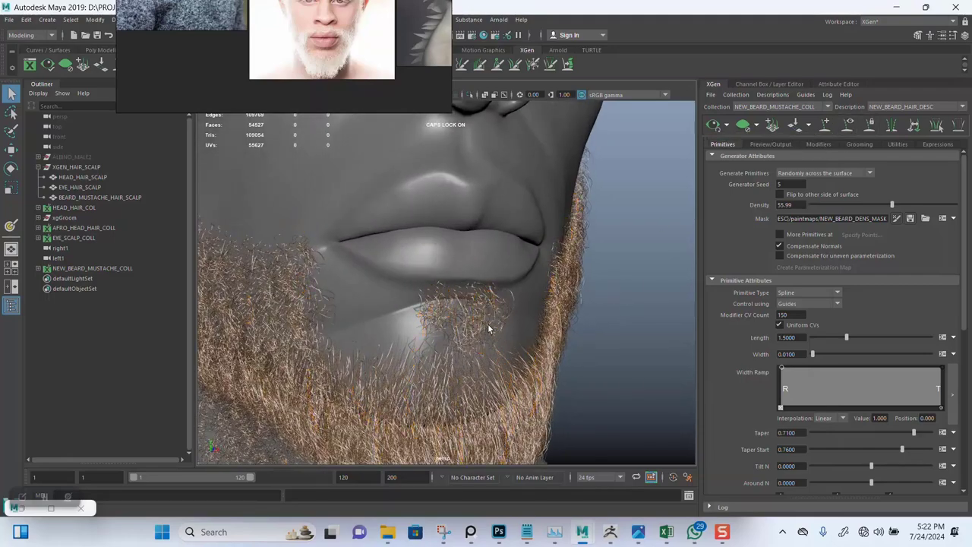
pyautogui.keyDown('alt'); pyautogui.moveTo(578, 312); pyautogui.dragTo(471, 318); pyautogui.keyUp('alt')
pyautogui.scroll(3, 470, 317)
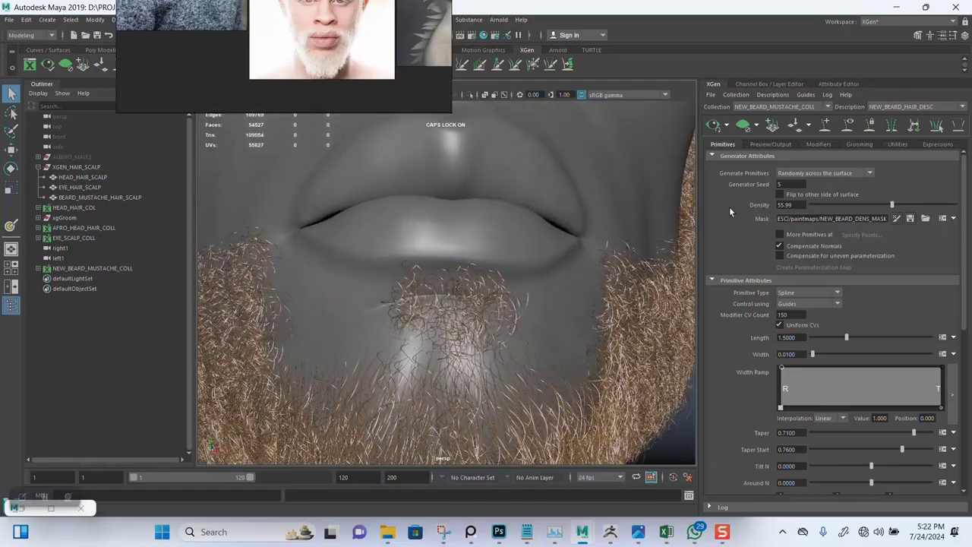
pyautogui.click(850, 127)
pyautogui.keyDown('alt'); pyautogui.moveTo(475, 299); pyautogui.dragTo(573, 311); pyautogui.keyUp('alt')
pyautogui.moveTo(516, 334)
pyautogui.keyDown('alt'); pyautogui.mouseDown()
pyautogui.moveTo(571, 299)
pyautogui.moveTo(495, 366)
pyautogui.mouseUp(); pyautogui.keyUp('alt')
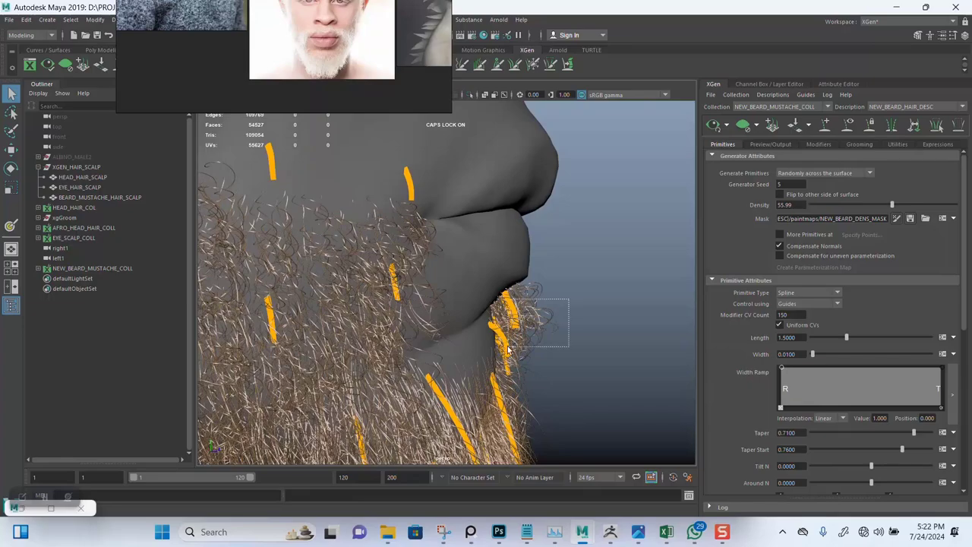
# - Move and rotate the chin guides to lie along the chin, then refresh the hair preview
pyautogui.keyDown('alt'); pyautogui.moveTo(598, 334); pyautogui.dragTo(448, 325); pyautogui.keyUp('alt')
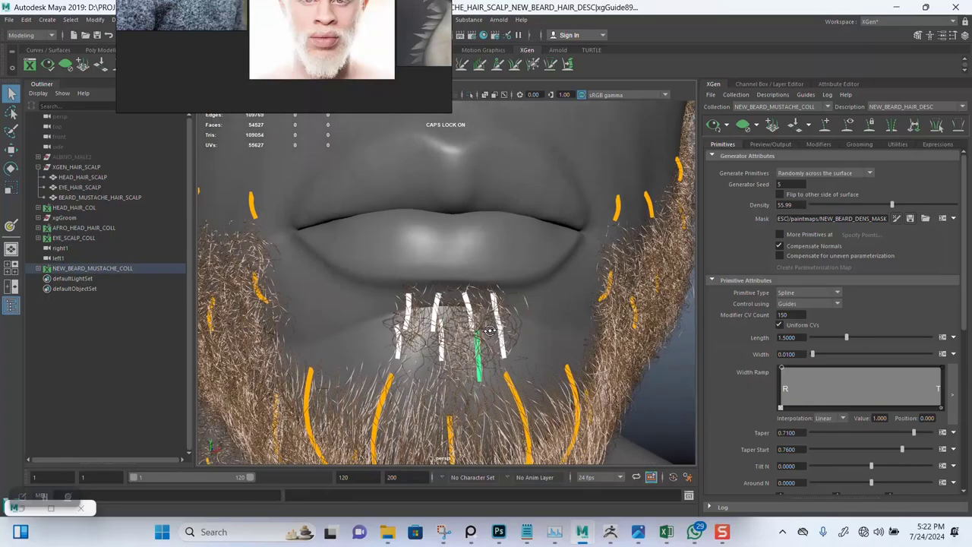
pyautogui.scroll(-2, 437, 322)
pyautogui.press('w')
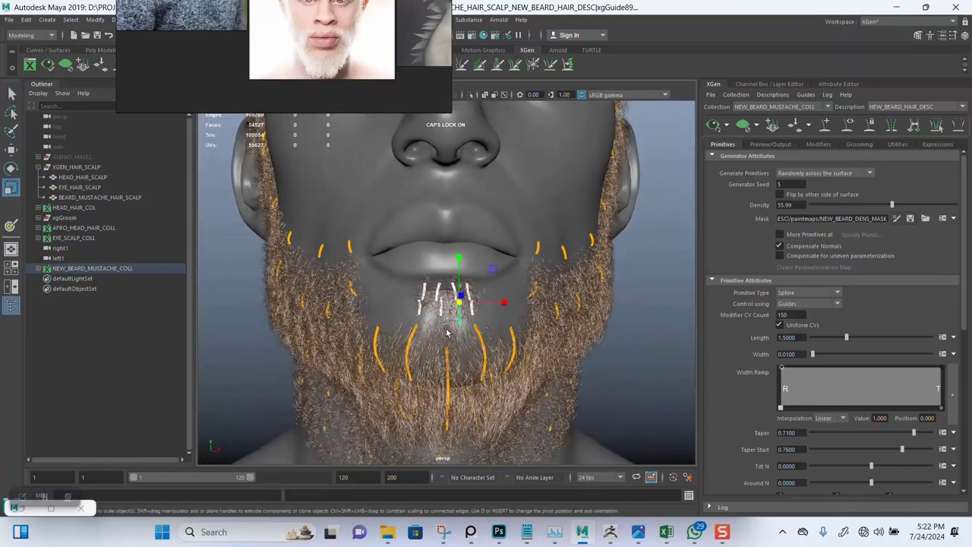
pyautogui.scroll(2, 438, 322)
pyautogui.moveTo(437, 322)
pyautogui.keyDown('alt'); pyautogui.mouseDown()
pyautogui.moveTo(491, 340)
pyautogui.moveTo(466, 313)
pyautogui.mouseUp(); pyautogui.keyUp('alt')
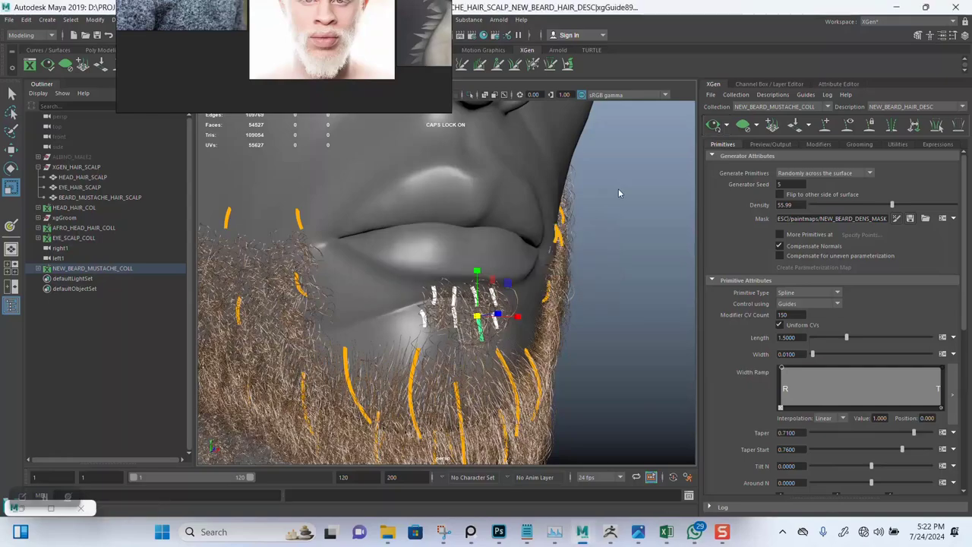
pyautogui.moveTo(606, 308)
pyautogui.keyDown('alt'); pyautogui.mouseDown()
pyautogui.moveTo(560, 304)
pyautogui.moveTo(490, 319)
pyautogui.moveTo(527, 325)
pyautogui.moveTo(632, 298)
pyautogui.moveTo(584, 308)
pyautogui.moveTo(596, 326)
pyautogui.mouseUp(); pyautogui.keyUp('alt')
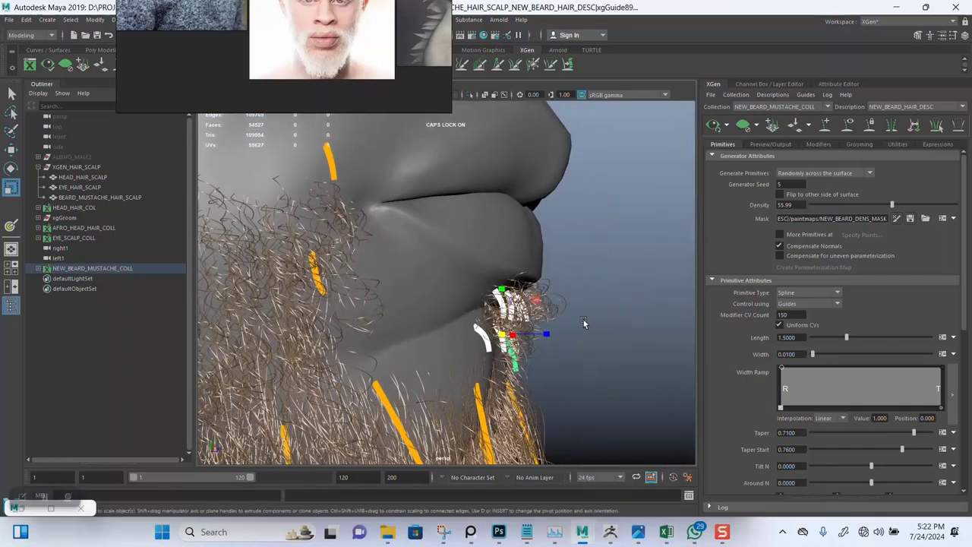
pyautogui.press('e')
pyautogui.moveTo(546, 332); pyautogui.dragTo(541, 357)
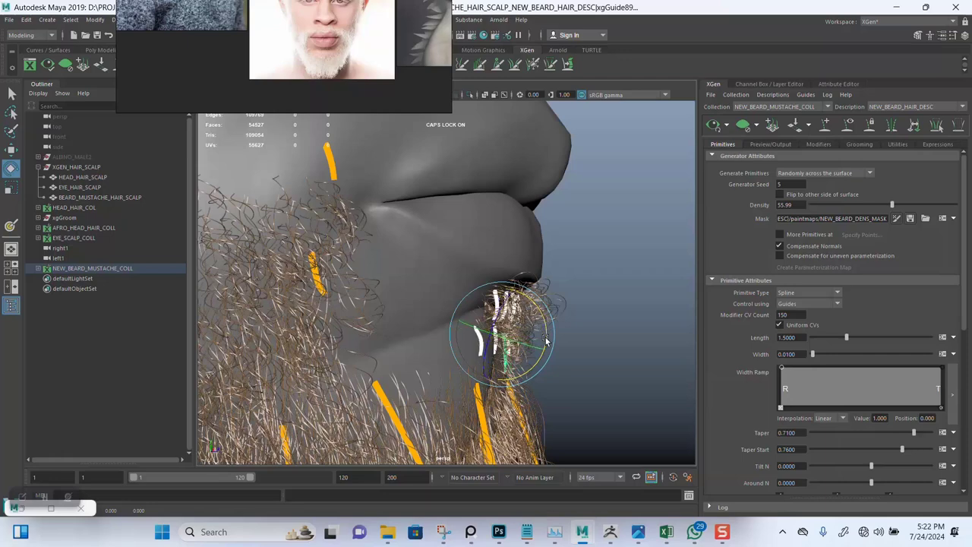
pyautogui.click(713, 126)
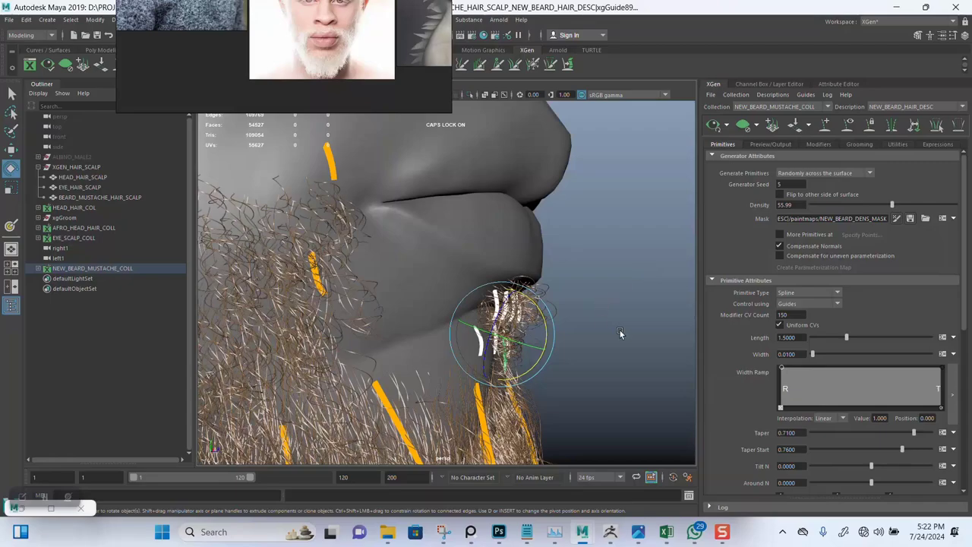
# - Clear the guide selection and inspect the fuller tuft below the lip
pyautogui.moveTo(620, 333)
pyautogui.keyDown('alt'); pyautogui.mouseDown()
pyautogui.moveTo(587, 245)
pyautogui.moveTo(543, 244)
pyautogui.mouseUp(); pyautogui.keyUp('alt')
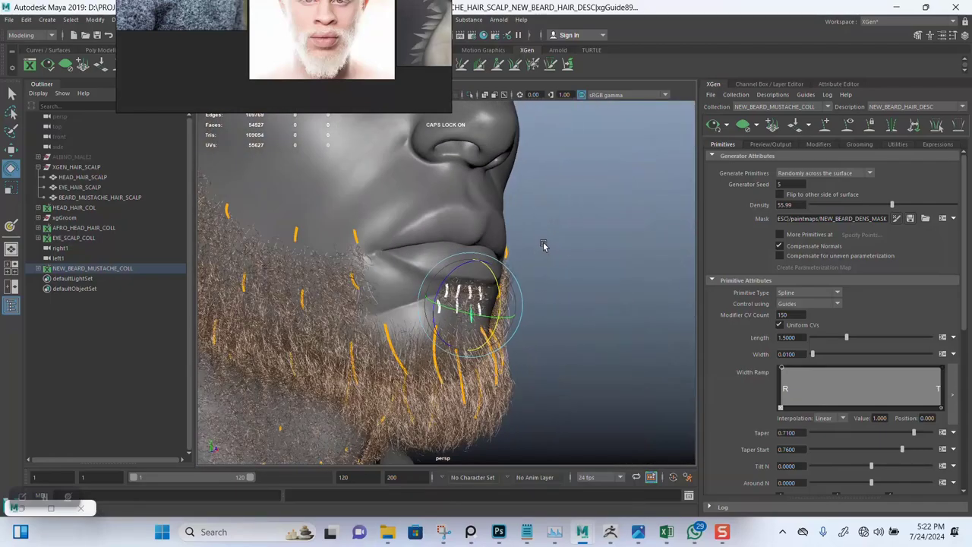
pyautogui.keyDown('alt'); pyautogui.moveTo(543, 245); pyautogui.dragTo(585, 325, button='right'); pyautogui.keyUp('alt')
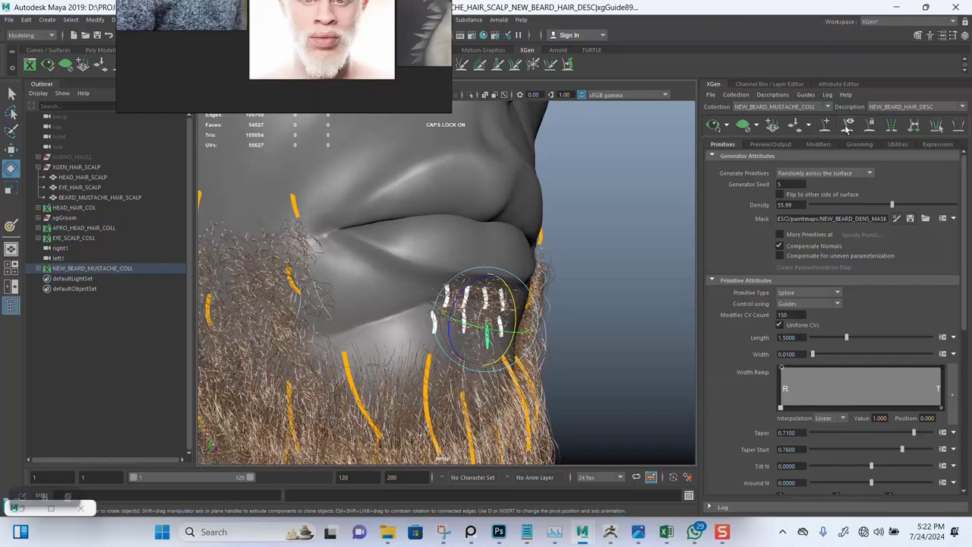
pyautogui.click(509, 287)
pyautogui.moveTo(509, 287)
pyautogui.keyDown('alt'); pyautogui.mouseDown()
pyautogui.moveTo(577, 278)
pyautogui.moveTo(522, 296)
pyautogui.mouseUp(); pyautogui.keyUp('alt')
pyautogui.moveTo(522, 296)
pyautogui.keyDown('alt'); pyautogui.mouseDown(button='right')
pyautogui.moveTo(501, 301)
pyautogui.moveTo(513, 326)
pyautogui.moveTo(505, 380)
pyautogui.mouseUp(button='right'); pyautogui.keyUp('alt')
pyautogui.moveTo(505, 380)
pyautogui.keyDown('alt'); pyautogui.mouseDown()
pyautogui.moveTo(516, 326)
pyautogui.moveTo(454, 284)
pyautogui.moveTo(491, 374)
pyautogui.moveTo(466, 336)
pyautogui.mouseUp(); pyautogui.keyUp('alt')
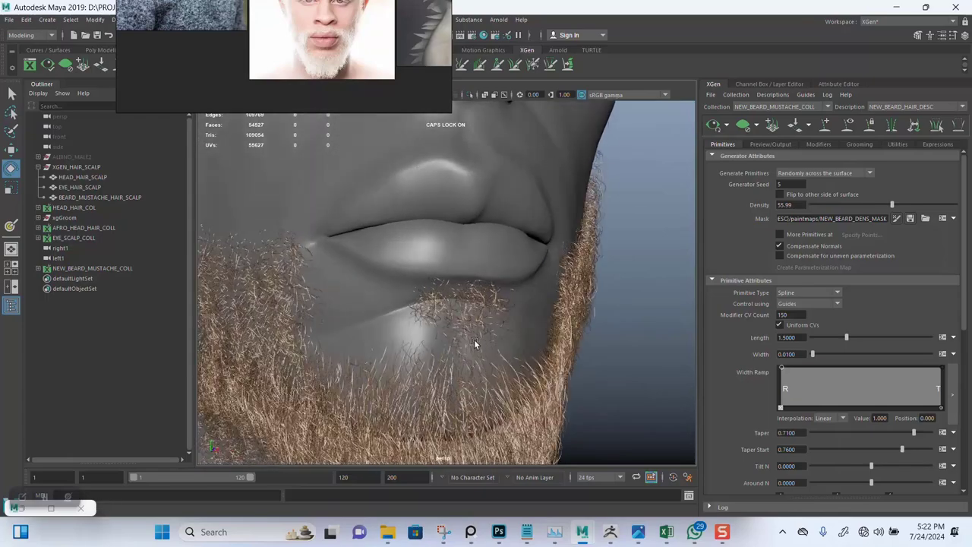
# - Orbit and zoom around the head to review the beard, especially the area below the lips
pyautogui.keyDown('alt'); pyautogui.moveTo(466, 337); pyautogui.dragTo(369, 271, button='right'); pyautogui.keyUp('alt')
pyautogui.keyDown('alt'); pyautogui.moveTo(463, 281); pyautogui.dragTo(483, 292); pyautogui.keyUp('alt')
pyautogui.keyDown('alt'); pyautogui.moveTo(483, 292); pyautogui.dragTo(495, 326, button='right'); pyautogui.keyUp('alt')
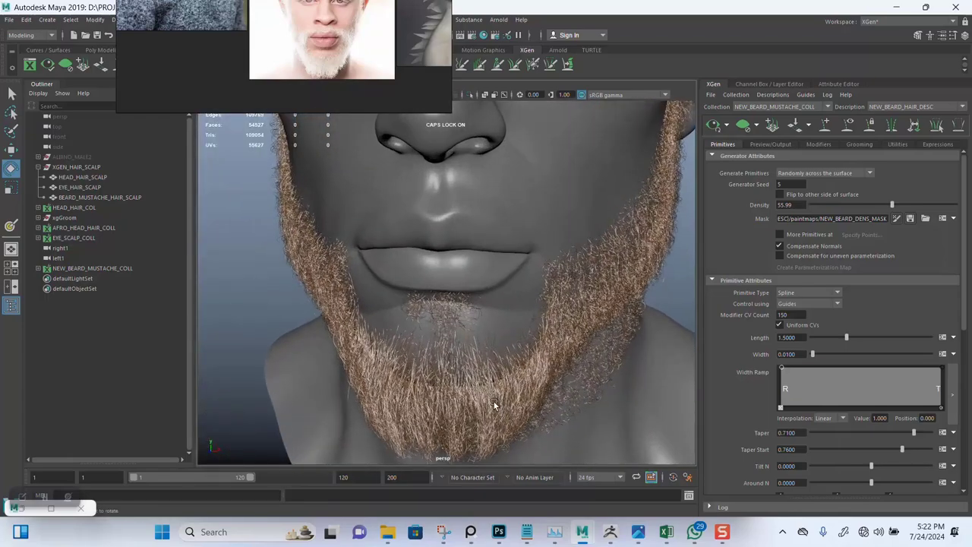
pyautogui.moveTo(495, 326)
pyautogui.keyDown('alt'); pyautogui.mouseDown()
pyautogui.moveTo(514, 294)
pyautogui.moveTo(443, 288)
pyautogui.mouseUp(); pyautogui.keyUp('alt')
pyautogui.moveTo(443, 287)
pyautogui.keyDown('alt'); pyautogui.mouseDown(button='right')
pyautogui.moveTo(445, 278)
pyautogui.moveTo(462, 354)
pyautogui.mouseUp(button='right'); pyautogui.keyUp('alt')
pyautogui.keyDown('alt'); pyautogui.moveTo(463, 354); pyautogui.dragTo(462, 319); pyautogui.keyUp('alt')
pyautogui.keyDown('alt'); pyautogui.moveTo(462, 319); pyautogui.dragTo(481, 331, button='right'); pyautogui.keyUp('alt')
pyautogui.keyDown('alt'); pyautogui.moveTo(480, 331); pyautogui.dragTo(521, 347); pyautogui.keyUp('alt')
pyautogui.keyDown('alt'); pyautogui.moveTo(521, 347); pyautogui.dragTo(527, 337, button='right'); pyautogui.keyUp('alt')
pyautogui.moveTo(527, 336)
pyautogui.keyDown('alt'); pyautogui.mouseDown()
pyautogui.moveTo(499, 264)
pyautogui.moveTo(560, 302)
pyautogui.mouseUp(); pyautogui.keyUp('alt')
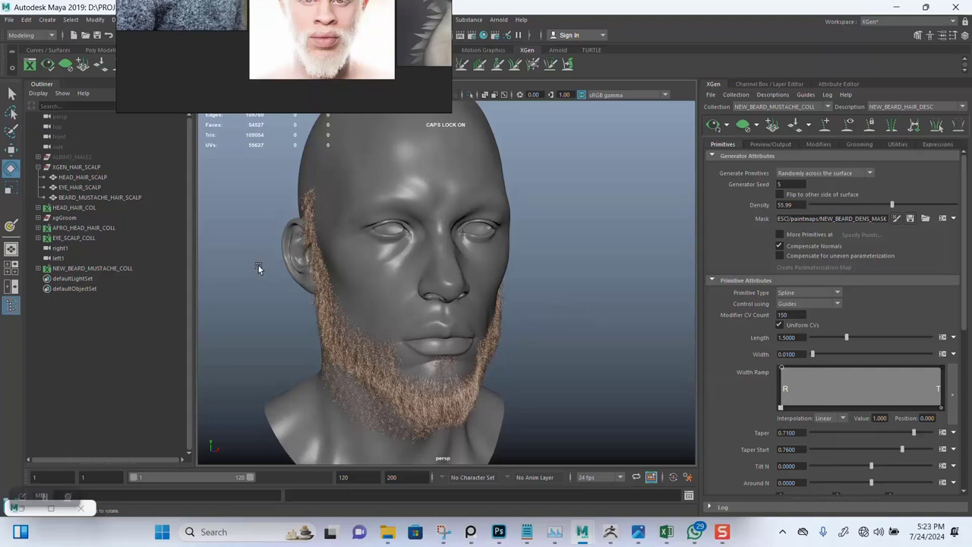
pyautogui.keyDown('alt'); pyautogui.moveTo(444, 233); pyautogui.dragTo(466, 281, button='right'); pyautogui.keyUp('alt')
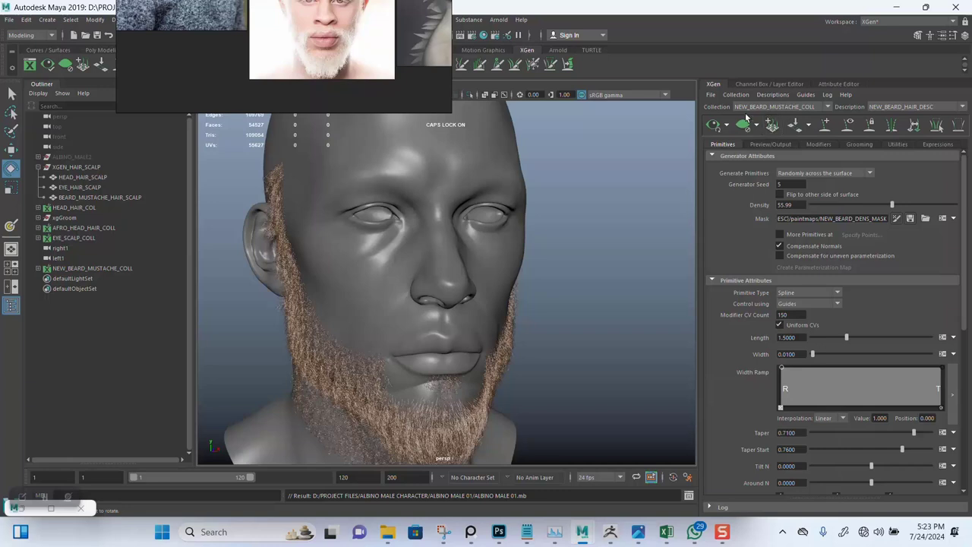
# - Select the BEARD_MUSTACHE_HAIR_SCALP mesh and start Create Description for a new XGen description
pyautogui.click(774, 94)
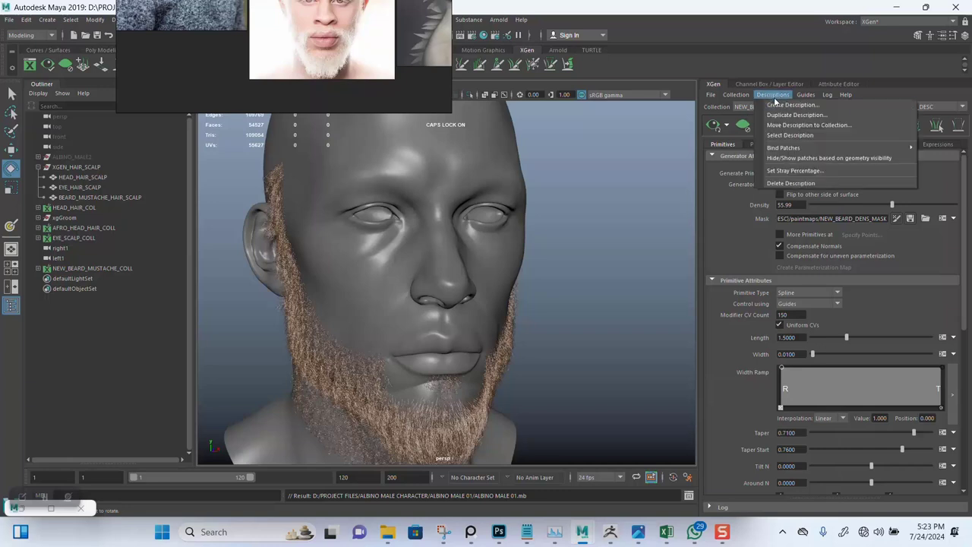
pyautogui.click(774, 105)
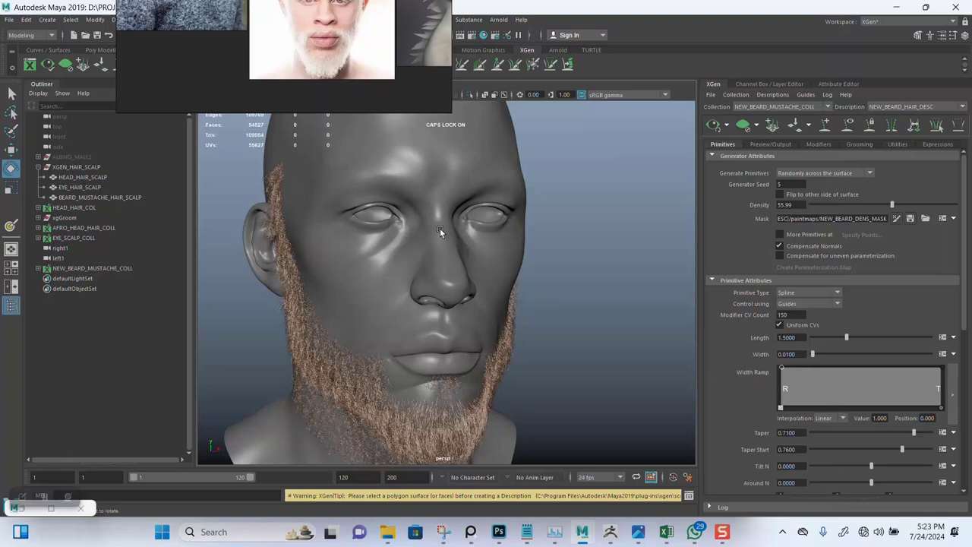
pyautogui.moveTo(537, 226)
pyautogui.keyDown('alt'); pyautogui.mouseDown()
pyautogui.moveTo(519, 229)
pyautogui.moveTo(474, 206)
pyautogui.moveTo(517, 198)
pyautogui.mouseUp(); pyautogui.keyUp('alt')
pyautogui.scroll(3, 547, 194)
pyautogui.scroll(-2, 547, 193)
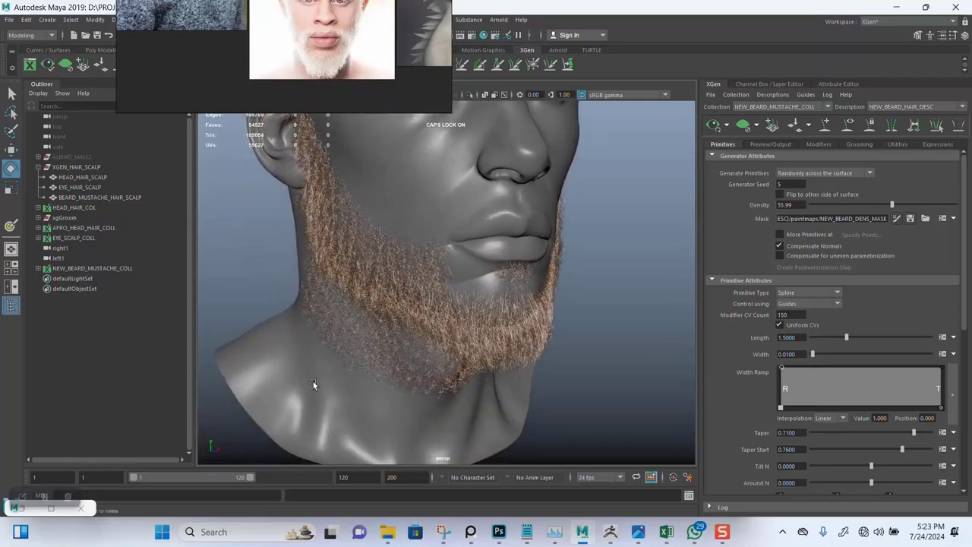
pyautogui.click(311, 381)
pyautogui.keyDown('alt'); pyautogui.moveTo(373, 347); pyautogui.dragTo(462, 286); pyautogui.keyUp('alt')
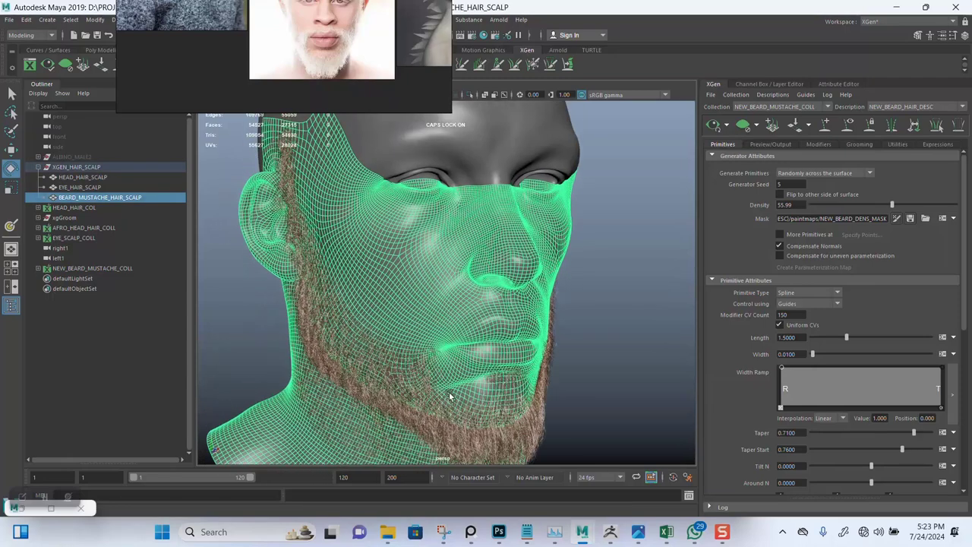
pyautogui.click(776, 95)
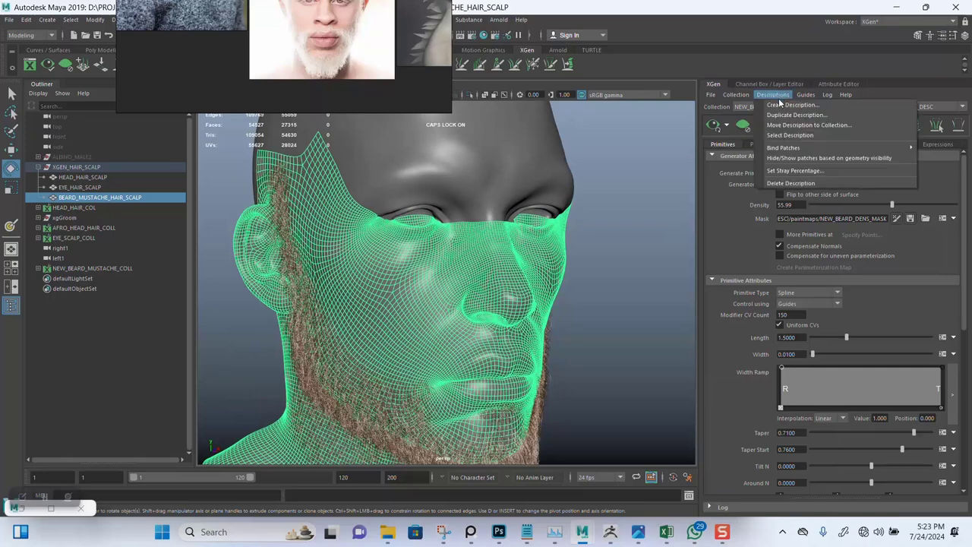
pyautogui.click(786, 106)
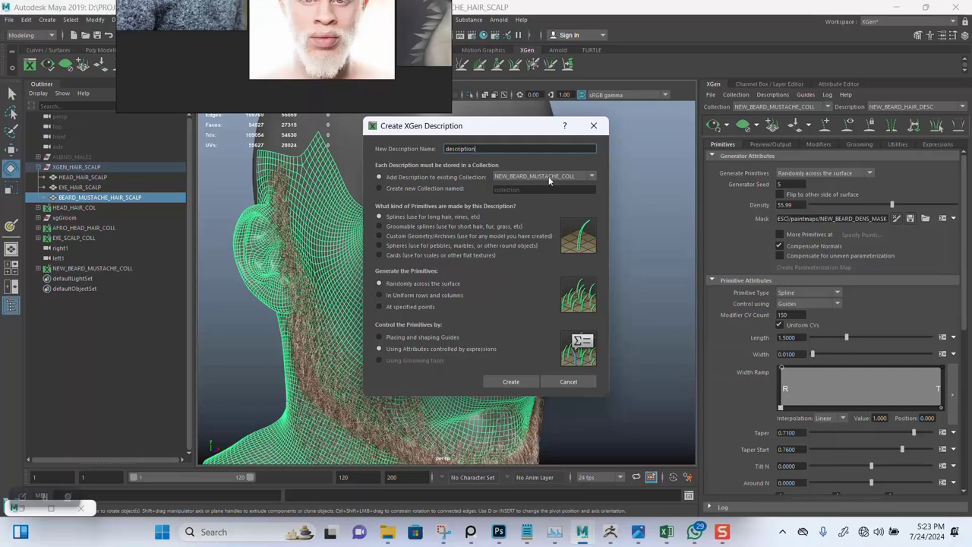
# - Name the description NEW_MUSTACHE_DESC, use 'Placing and shaping Guides', and create it
pyautogui.moveTo(490, 149); pyautogui.dragTo(416, 140)
pyautogui.write('M')
pyautogui.write('USTACHE_')
pyautogui.write('DESC')
pyautogui.click(403, 338)
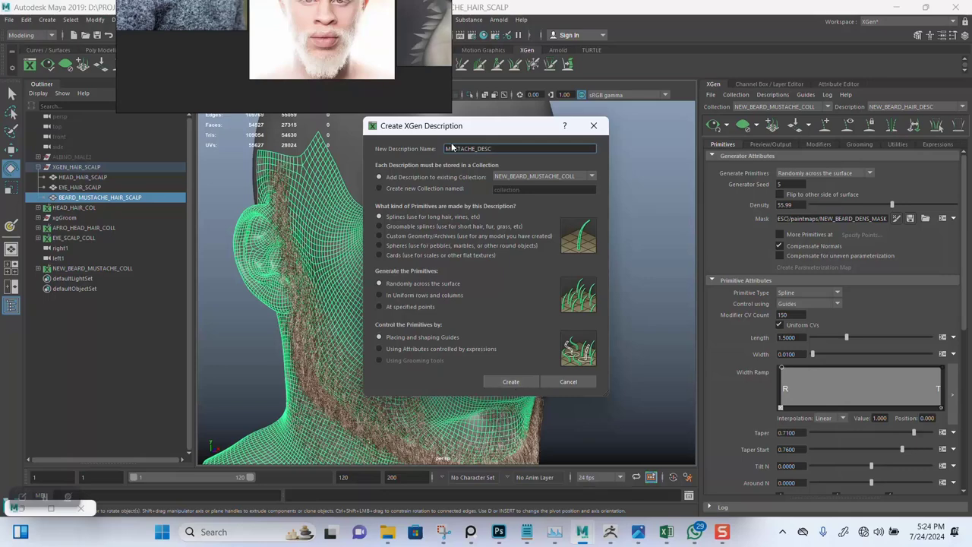
pyautogui.write('NE')
pyautogui.write('W_')
pyautogui.click(521, 382)
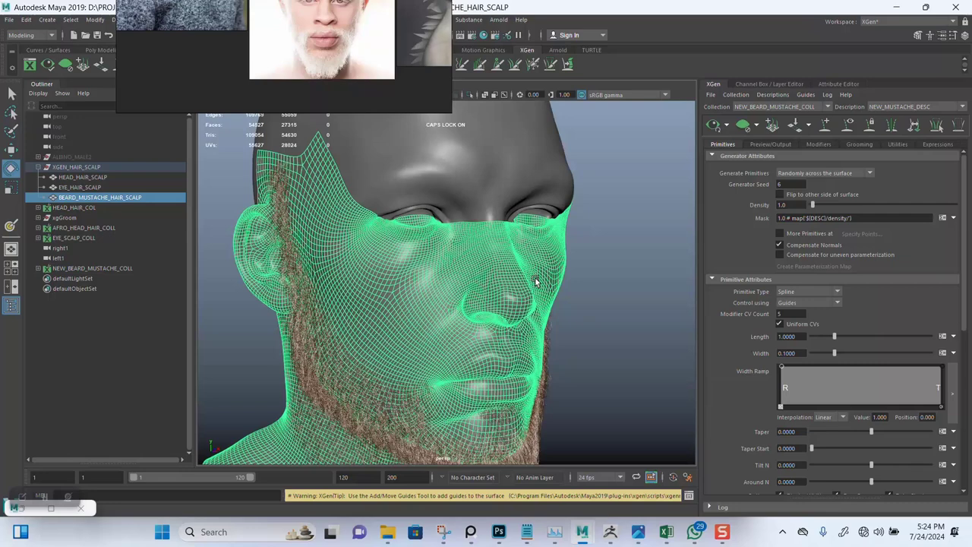
# - Hide the HEAD_HAIR_SCALP and EYE_HAIR_SCALP meshes
pyautogui.keyDown('alt'); pyautogui.moveTo(535, 281); pyautogui.dragTo(546, 283); pyautogui.keyUp('alt')
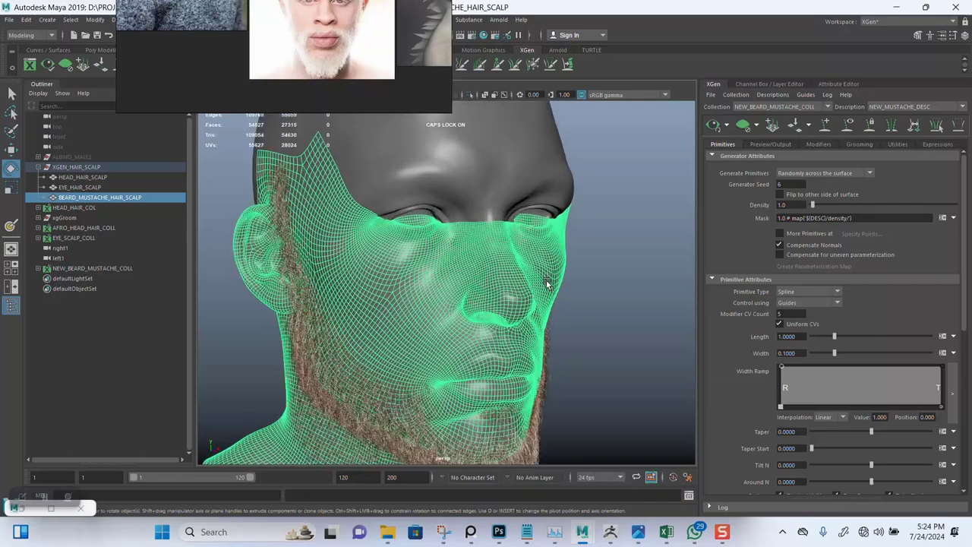
pyautogui.click(605, 257)
pyautogui.keyDown('alt'); pyautogui.moveTo(605, 258); pyautogui.dragTo(626, 257); pyautogui.keyUp('alt')
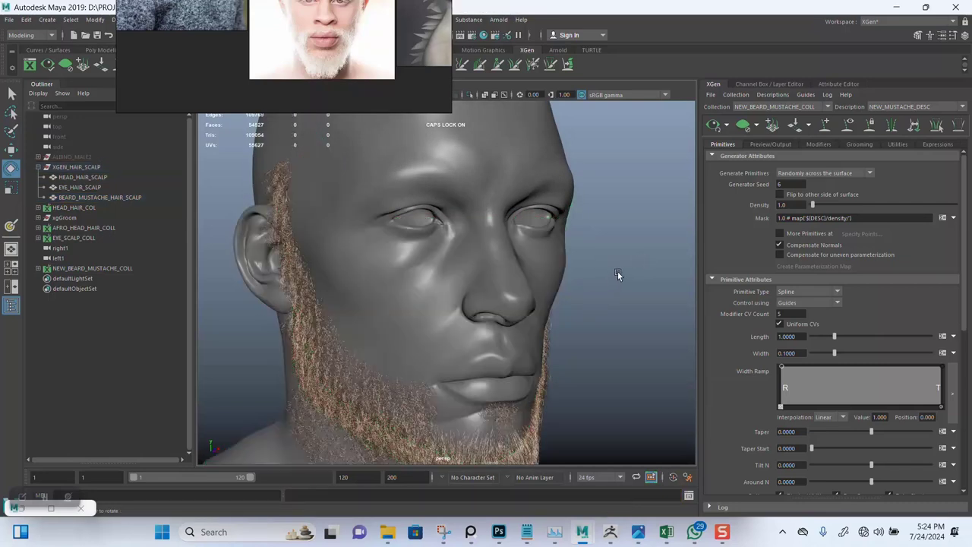
pyautogui.click(82, 180)
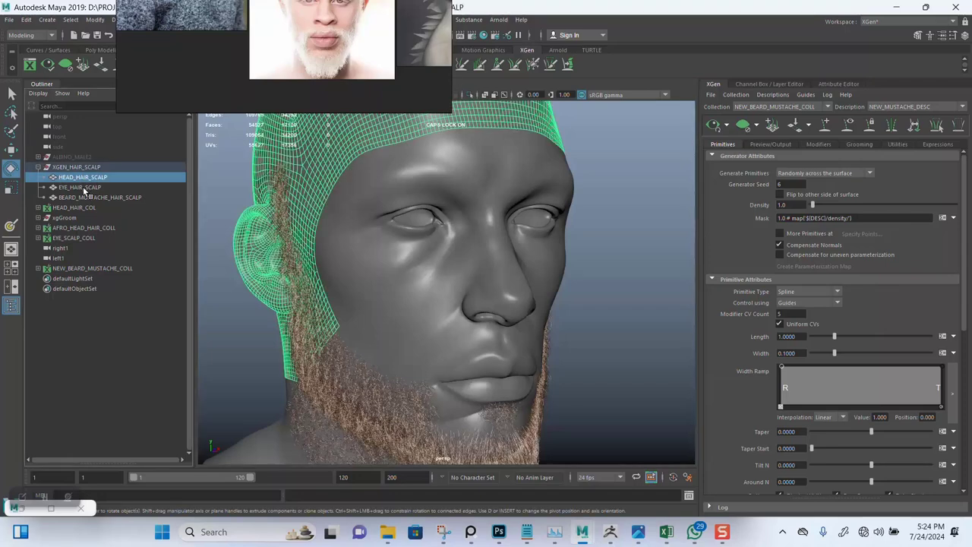
pyautogui.keyDown('ctrl'); pyautogui.click(80, 188); pyautogui.keyUp('ctrl')
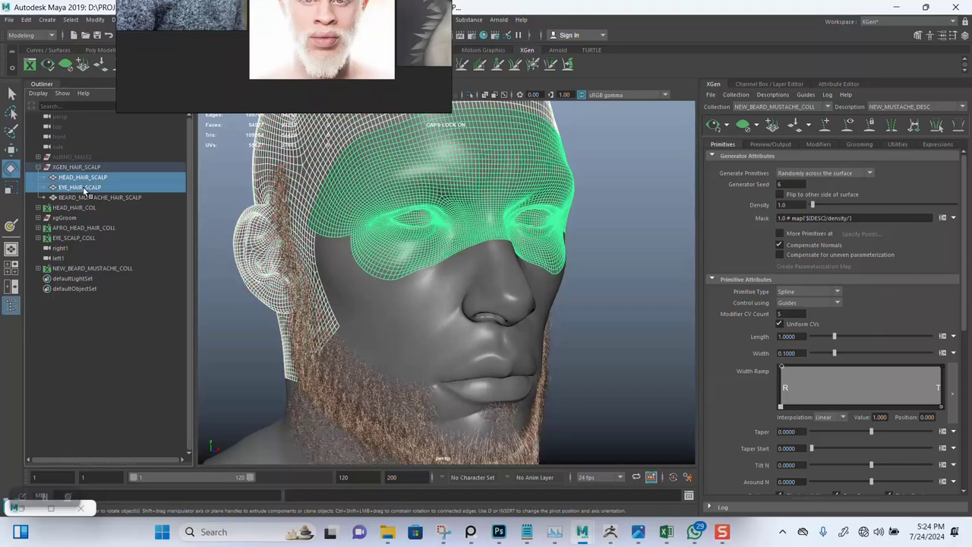
pyautogui.hotkey('ctrl', 'h')
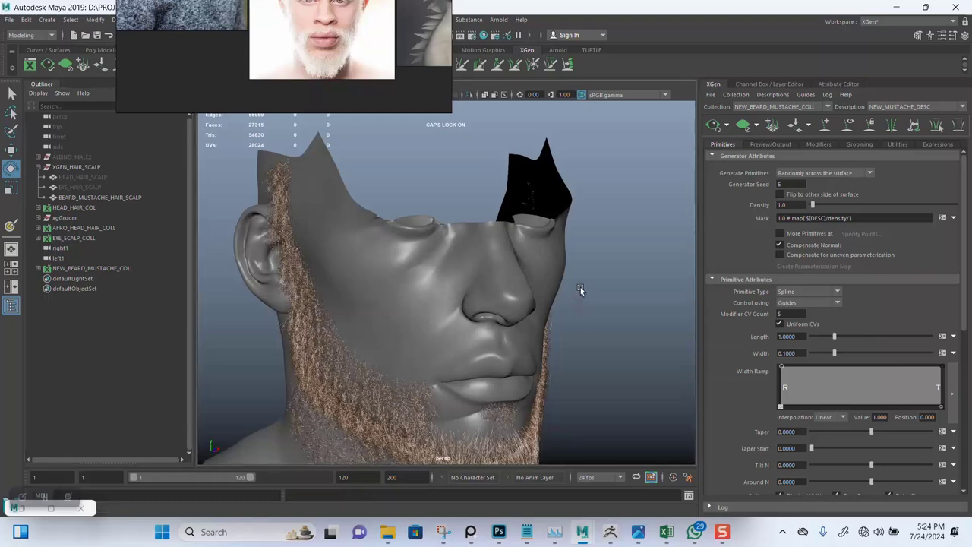
# - Switch to the Add/Move Guides tool with the view framed close on the mouth
pyautogui.moveTo(580, 287)
pyautogui.keyDown('alt'); pyautogui.mouseDown()
pyautogui.moveTo(572, 268)
pyautogui.moveTo(562, 280)
pyautogui.moveTo(512, 291)
pyautogui.mouseUp(); pyautogui.keyUp('alt')
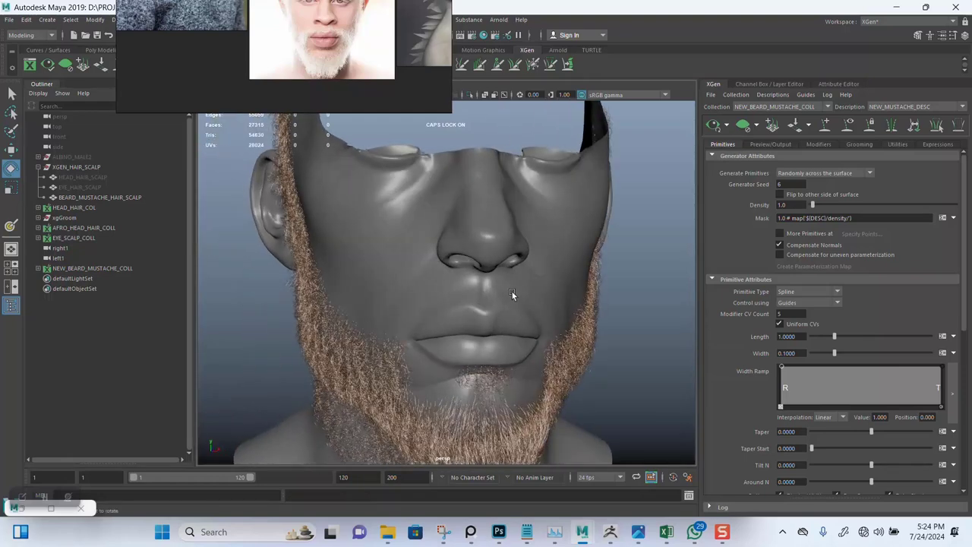
pyautogui.click(828, 124)
pyautogui.moveTo(582, 234)
pyautogui.keyDown('alt'); pyautogui.mouseDown()
pyautogui.moveTo(461, 321)
pyautogui.moveTo(455, 291)
pyautogui.moveTo(460, 317)
pyautogui.mouseUp(); pyautogui.keyUp('alt')
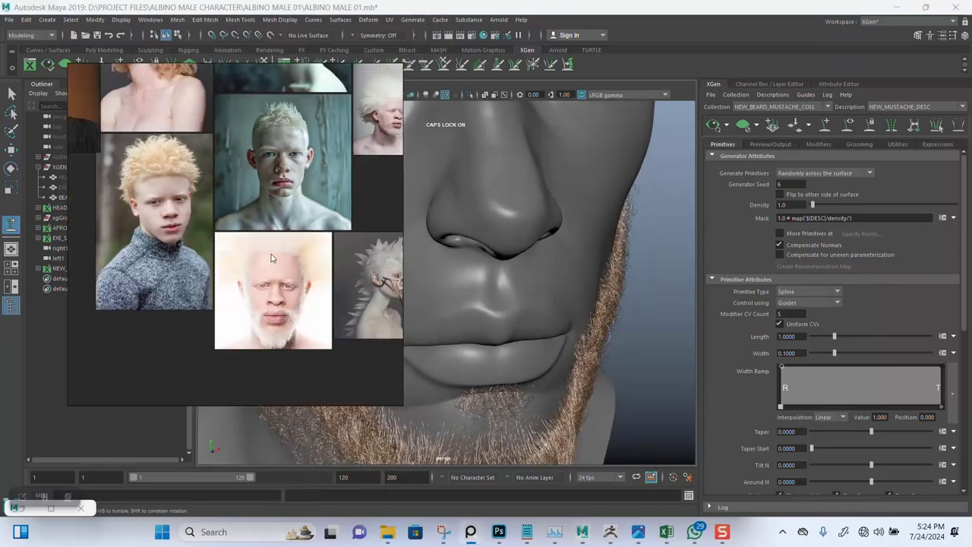
# - Zoom the PureRef board in and out to find the long-beard reference
pyautogui.scroll(-3, 241, 166)
pyautogui.scroll(-3, 240, 165)
pyautogui.scroll(3, 179, 152)
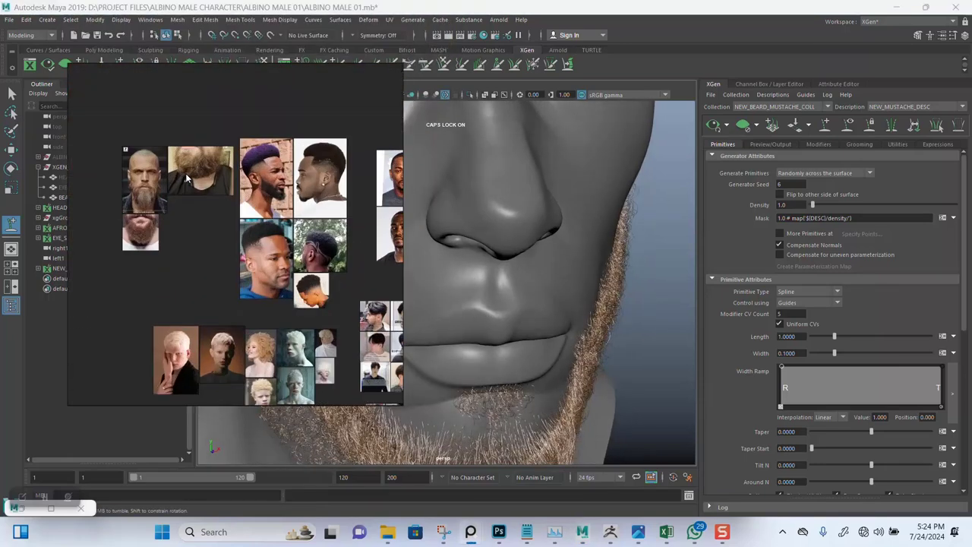
pyautogui.scroll(2, 183, 228)
pyautogui.scroll(2, 185, 278)
pyautogui.scroll(1, 185, 278)
pyautogui.scroll(3, 221, 249)
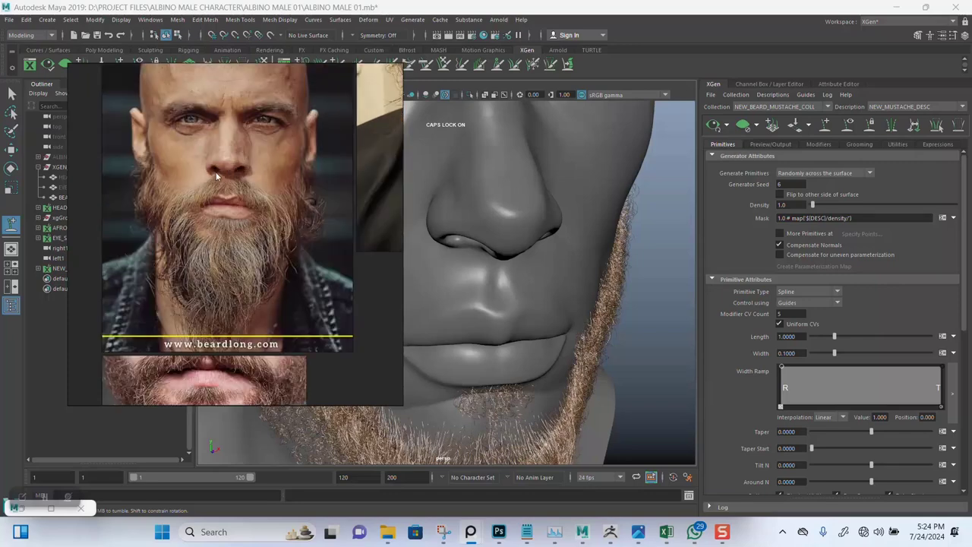
pyautogui.scroll(2, 215, 171)
pyautogui.scroll(2, 252, 224)
pyautogui.scroll(2, 257, 221)
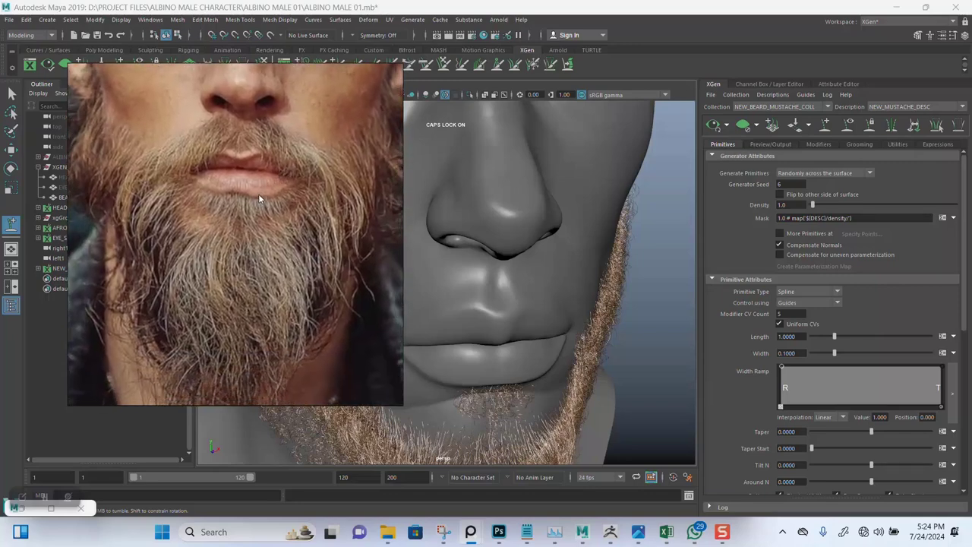
pyautogui.scroll(-2, 258, 199)
pyautogui.scroll(-2, 288, 244)
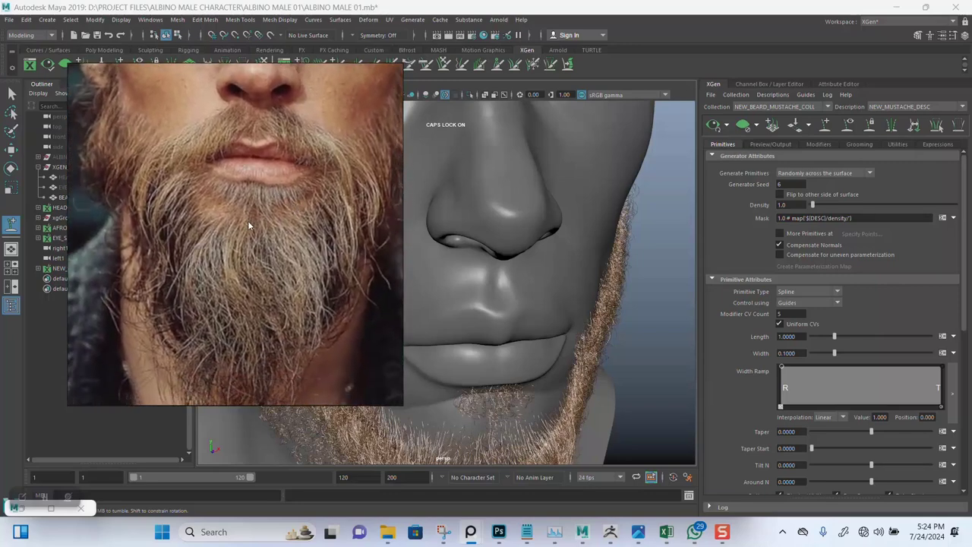
pyautogui.scroll(-2, 260, 211)
# - Frame a close-up of the beard around the mouth and move PureRef to the screen's right
pyautogui.moveTo(262, 270); pyautogui.dragTo(255, 185, button='middle')
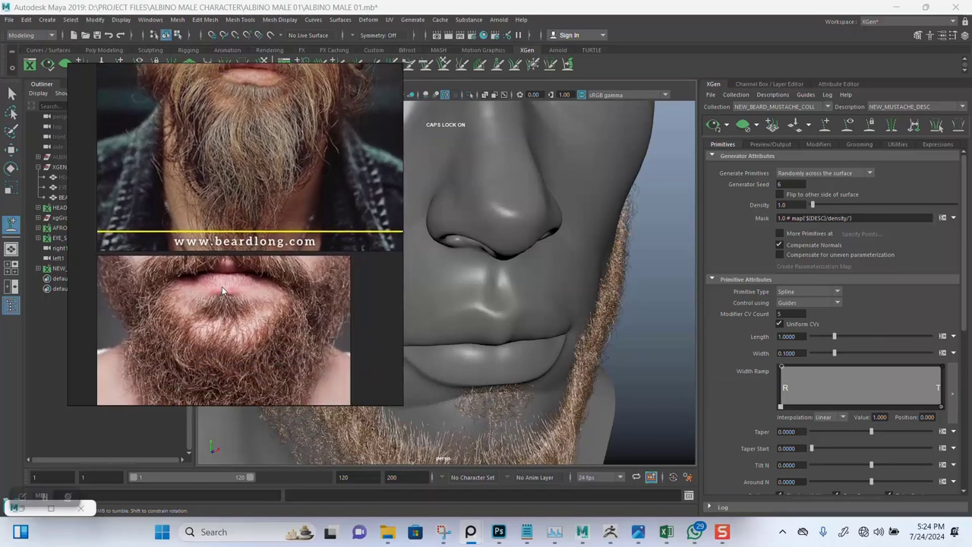
pyautogui.scroll(2, 223, 285)
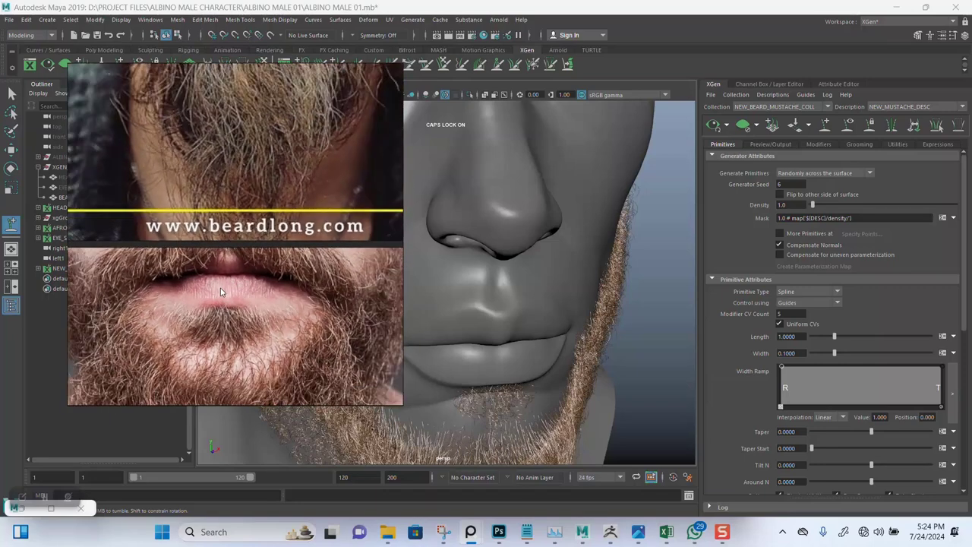
pyautogui.scroll(-2, 228, 287)
pyautogui.scroll(1, 252, 172)
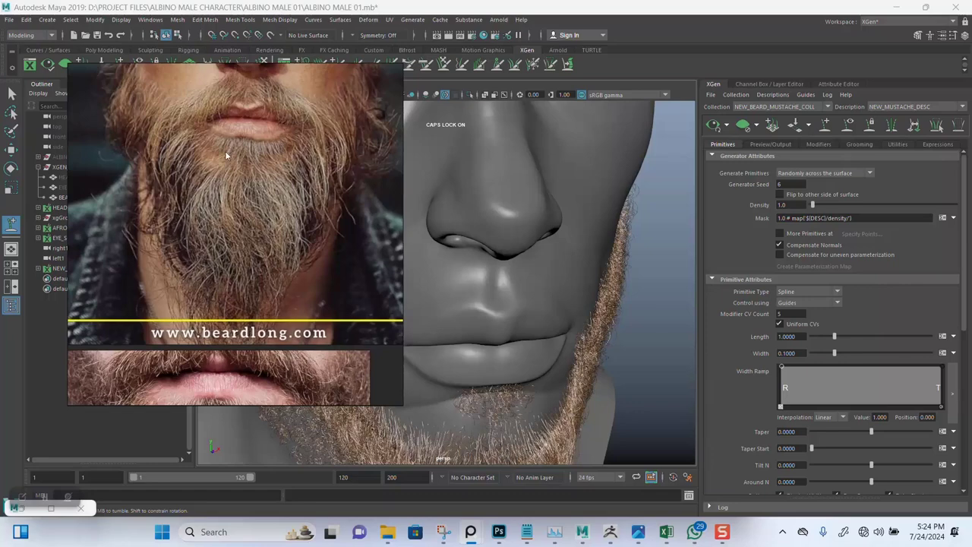
pyautogui.scroll(2, 247, 228)
pyautogui.moveTo(252, 196)
pyautogui.mouseDown()
pyautogui.moveTo(395, 297)
pyautogui.moveTo(784, 179)
pyautogui.moveTo(735, 173)
pyautogui.mouseUp()
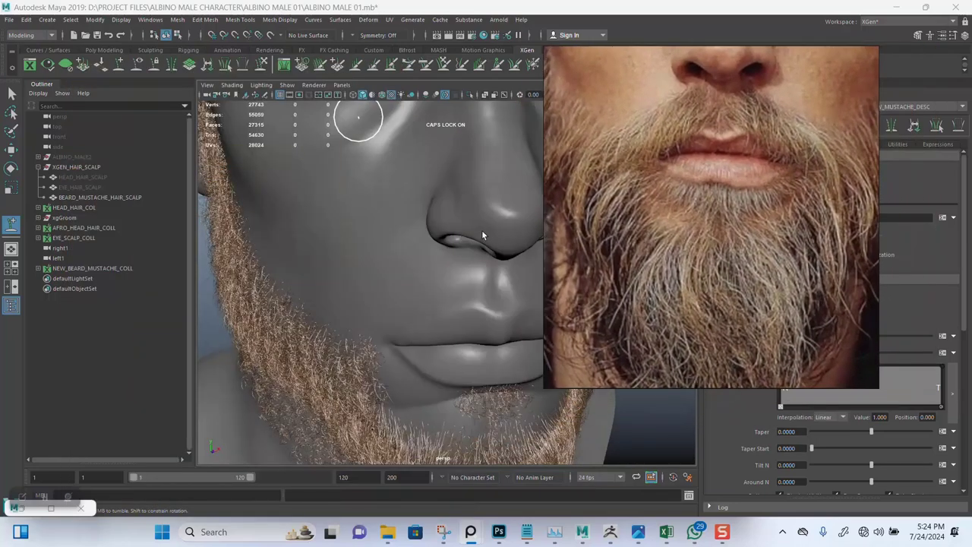
# - Place eight short mustache guides along the upper lip, from below the nose to the left mouth corner
pyautogui.scroll(1, 386, 258)
pyautogui.scroll(1, 386, 259)
pyautogui.scroll(1, 395, 256)
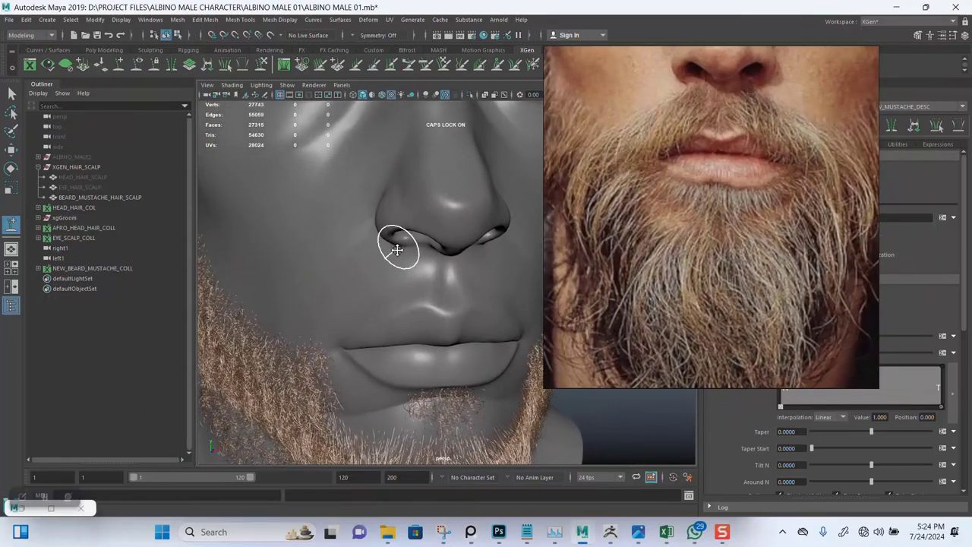
pyautogui.moveTo(395, 256)
pyautogui.keyDown('alt'); pyautogui.mouseDown()
pyautogui.moveTo(397, 243)
pyautogui.moveTo(408, 271)
pyautogui.mouseUp(); pyautogui.keyUp('alt')
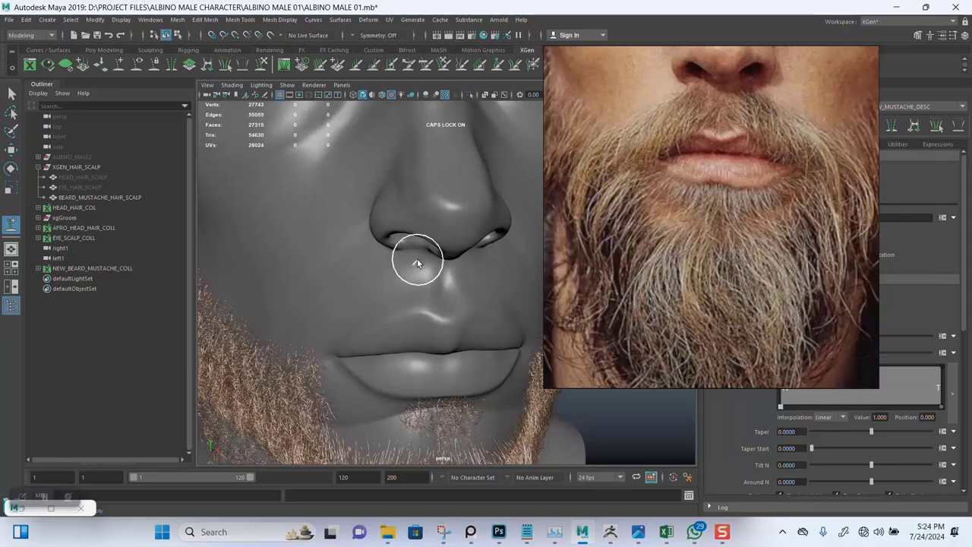
pyautogui.click(420, 286)
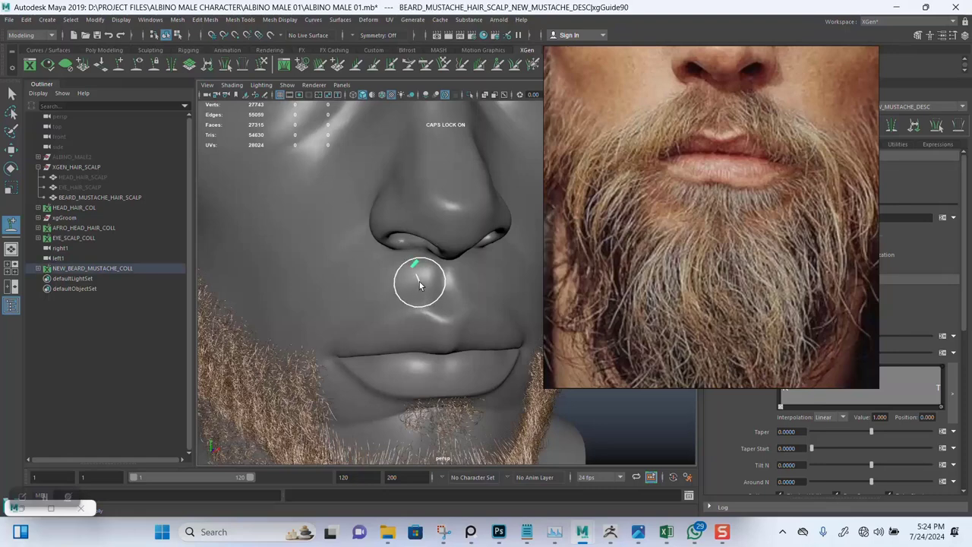
pyautogui.click(418, 287)
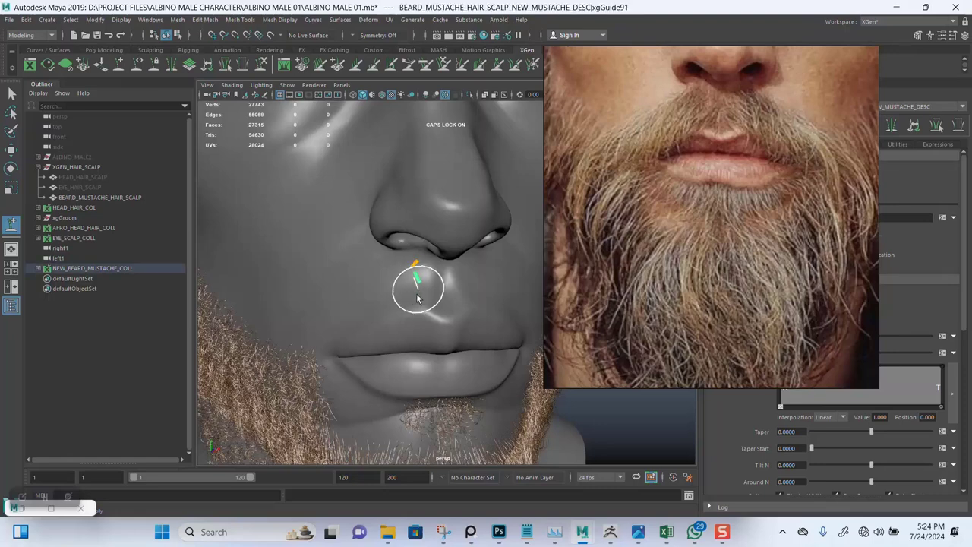
pyautogui.click(354, 275)
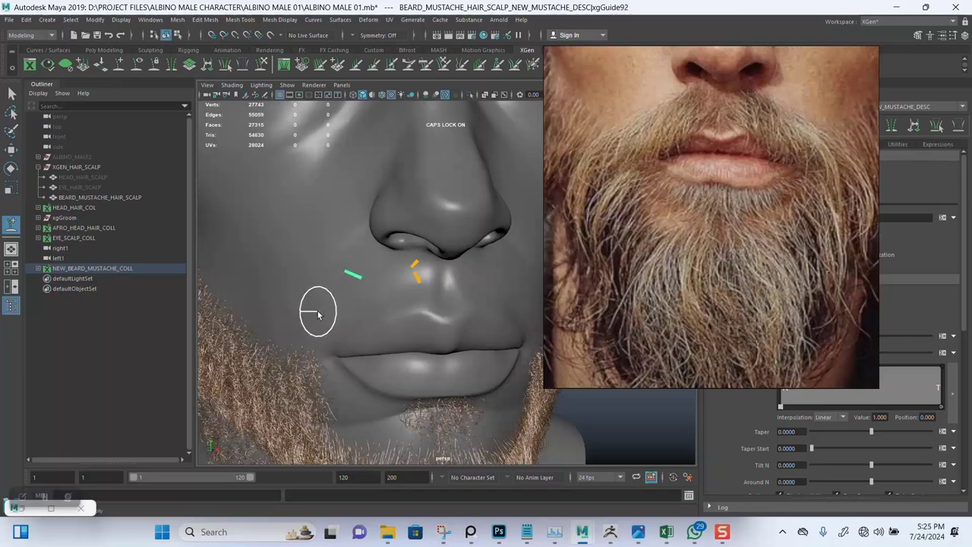
pyautogui.click(302, 311)
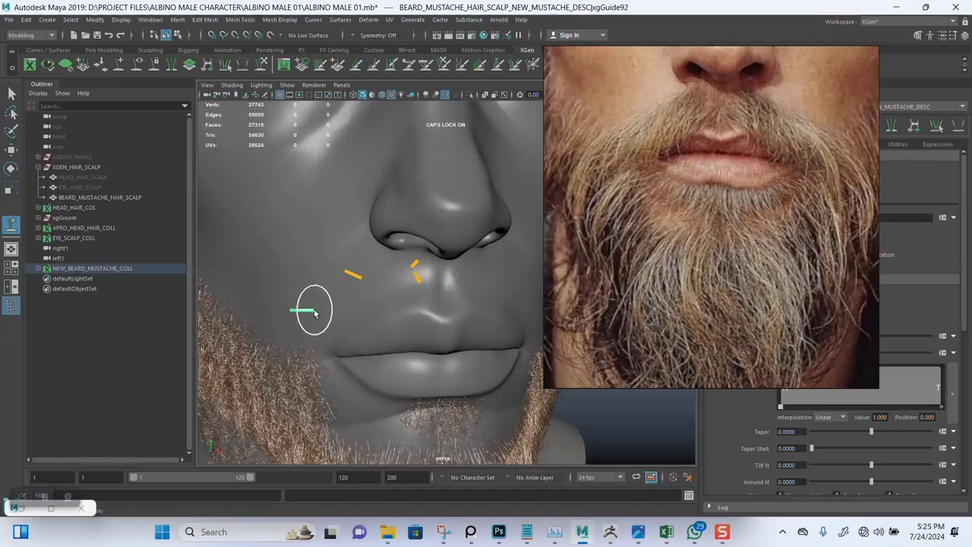
pyautogui.click(294, 355)
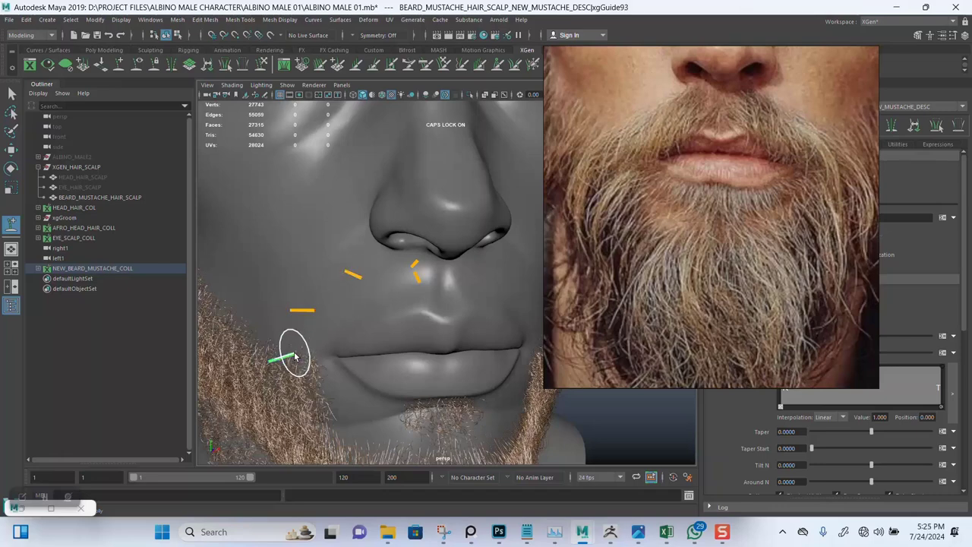
pyautogui.click(374, 293)
pyautogui.click(334, 322)
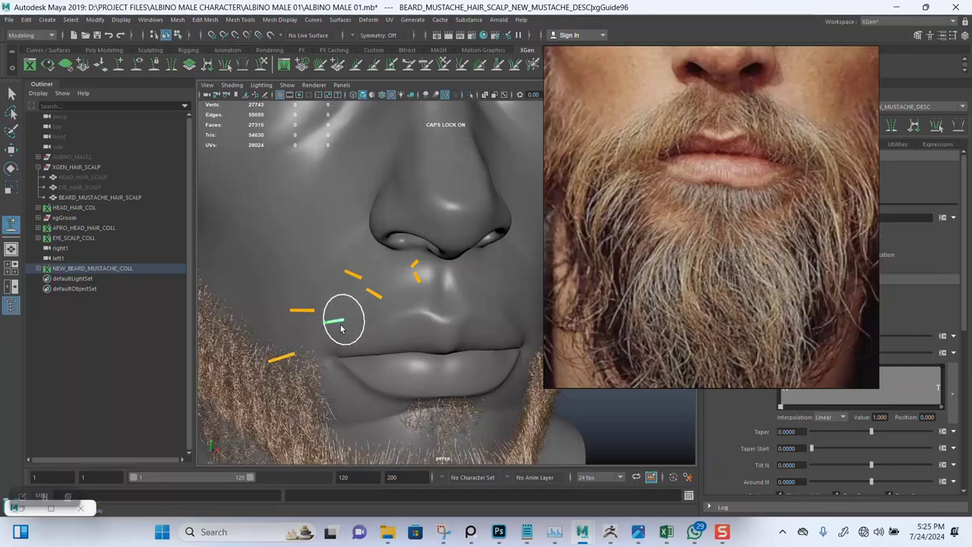
pyautogui.click(311, 375)
pyautogui.moveTo(436, 329)
pyautogui.keyDown('alt'); pyautogui.mouseDown()
pyautogui.moveTo(463, 311)
pyautogui.moveTo(326, 249)
pyautogui.moveTo(372, 258)
pyautogui.moveTo(380, 270)
pyautogui.mouseUp(); pyautogui.keyUp('alt')
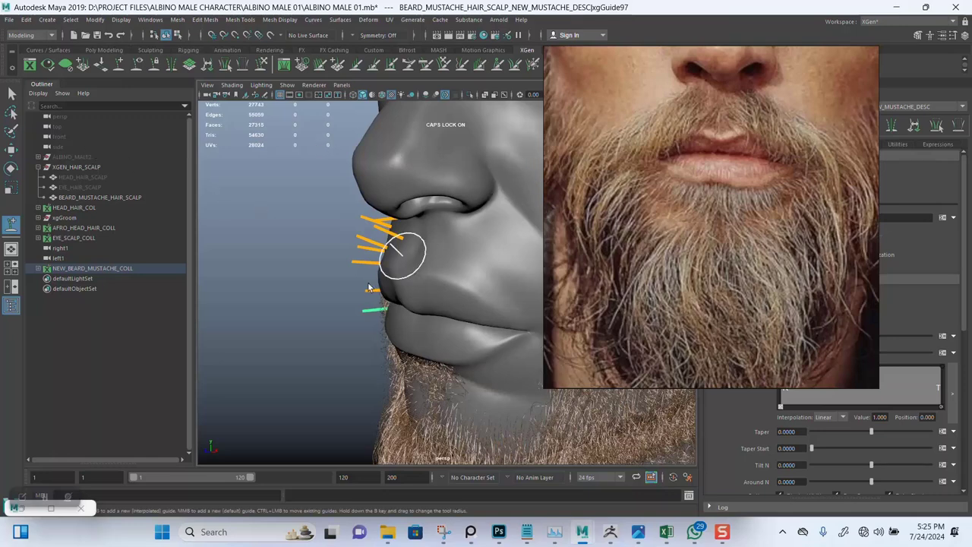
pyautogui.moveTo(353, 244)
pyautogui.keyDown('alt'); pyautogui.mouseDown()
pyautogui.moveTo(319, 308)
pyautogui.moveTo(326, 297)
pyautogui.moveTo(326, 321)
pyautogui.moveTo(321, 276)
pyautogui.moveTo(374, 312)
pyautogui.moveTo(408, 284)
pyautogui.moveTo(401, 292)
pyautogui.moveTo(338, 252)
pyautogui.mouseUp(); pyautogui.keyUp('alt')
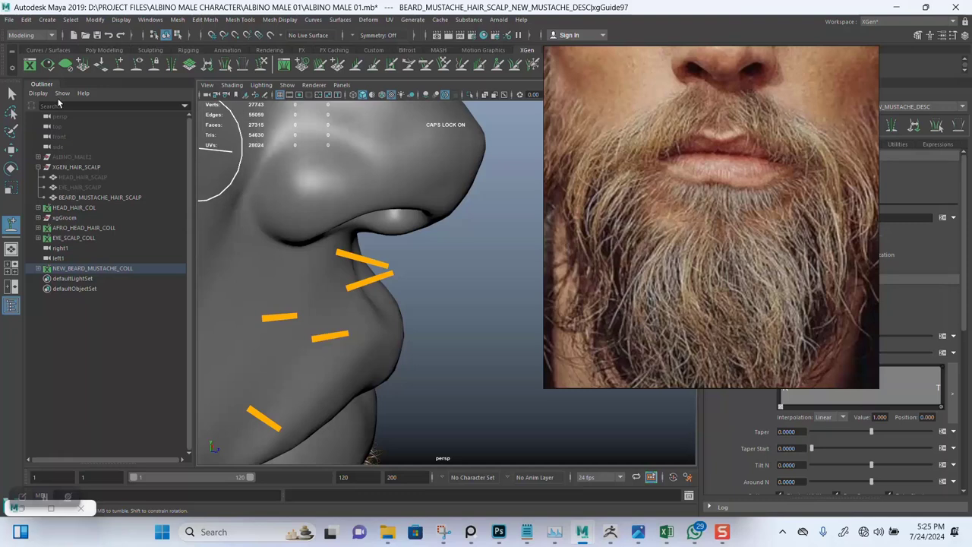
# - Select the top mustache guide just under the nose for sculpting
pyautogui.click(12, 93)
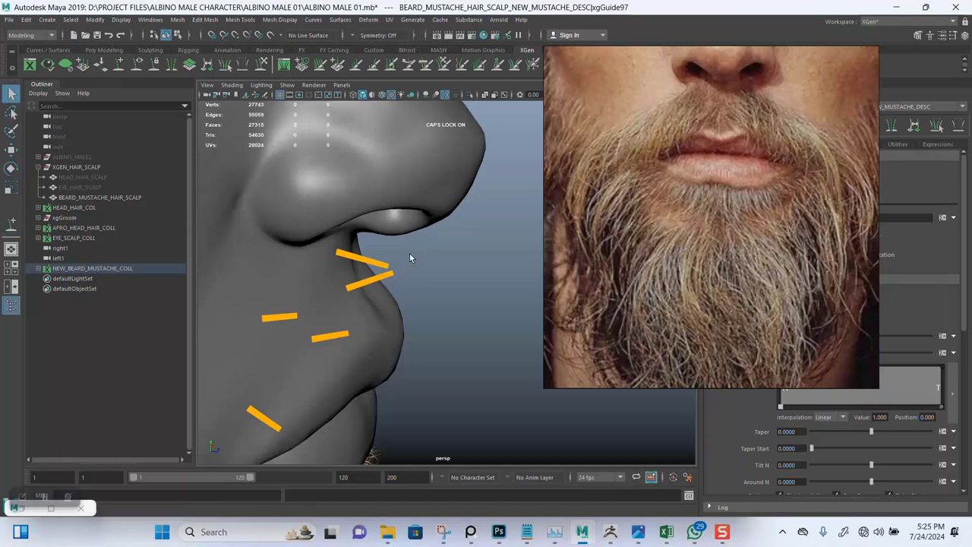
pyautogui.click(366, 285)
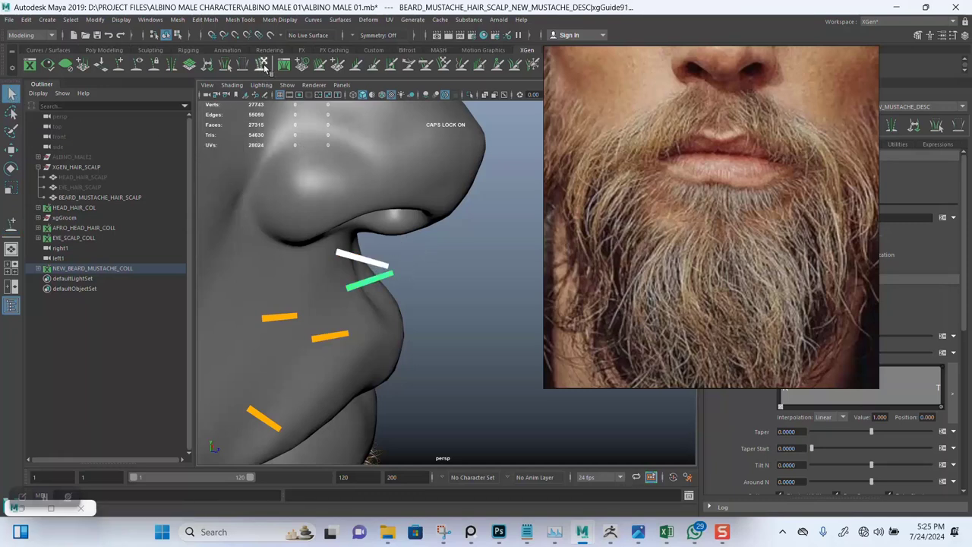
pyautogui.click(262, 64)
pyautogui.keyDown('alt'); pyautogui.moveTo(451, 245); pyautogui.dragTo(456, 235); pyautogui.keyUp('alt')
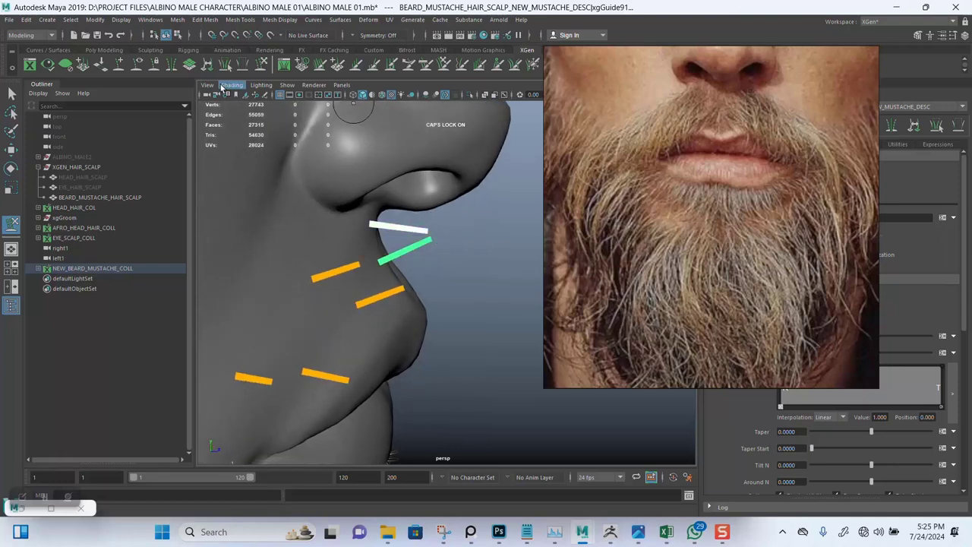
pyautogui.press('q')
pyautogui.click(416, 220)
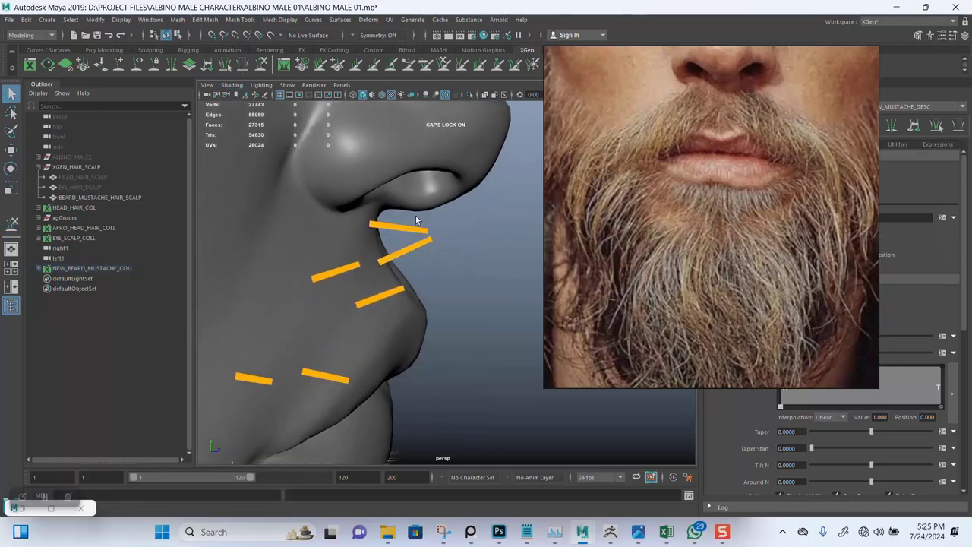
pyautogui.click(408, 220)
pyautogui.click(264, 64)
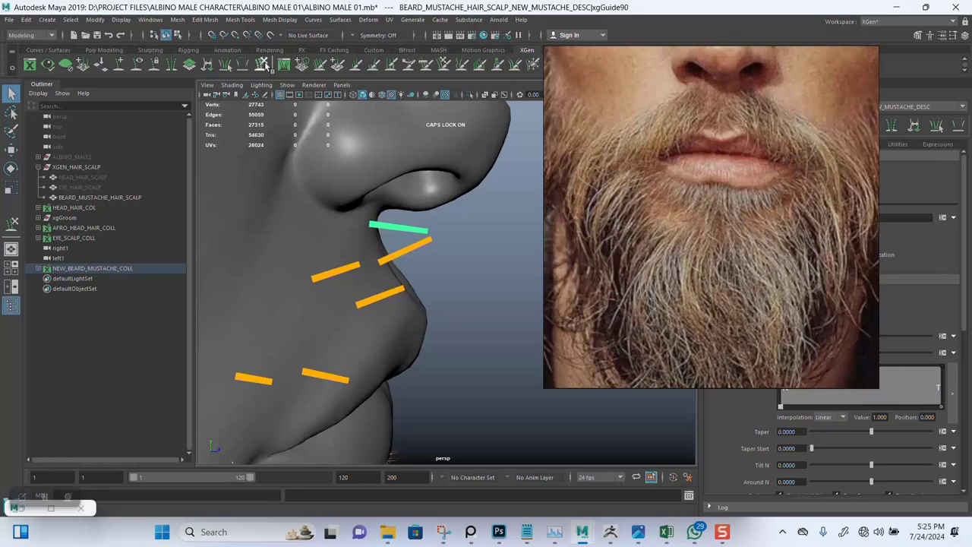
# - Sculpt guide xgGuide90 into a downward arc along the lip and rotate it into place
pyautogui.moveTo(431, 226)
pyautogui.mouseDown()
pyautogui.moveTo(393, 351)
pyautogui.moveTo(410, 220)
pyautogui.moveTo(400, 254)
pyautogui.mouseUp()
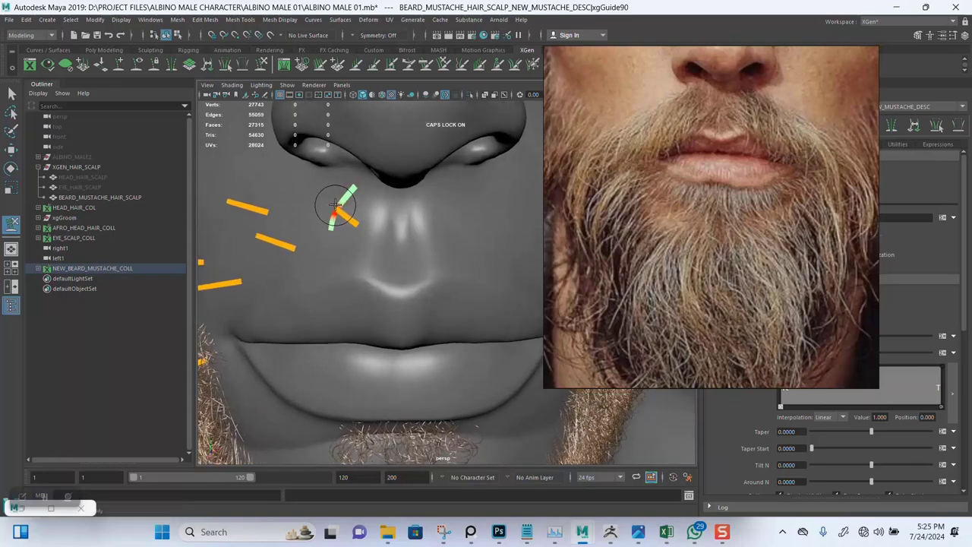
pyautogui.moveTo(332, 229)
pyautogui.mouseDown()
pyautogui.moveTo(344, 204)
pyautogui.moveTo(397, 278)
pyautogui.mouseUp()
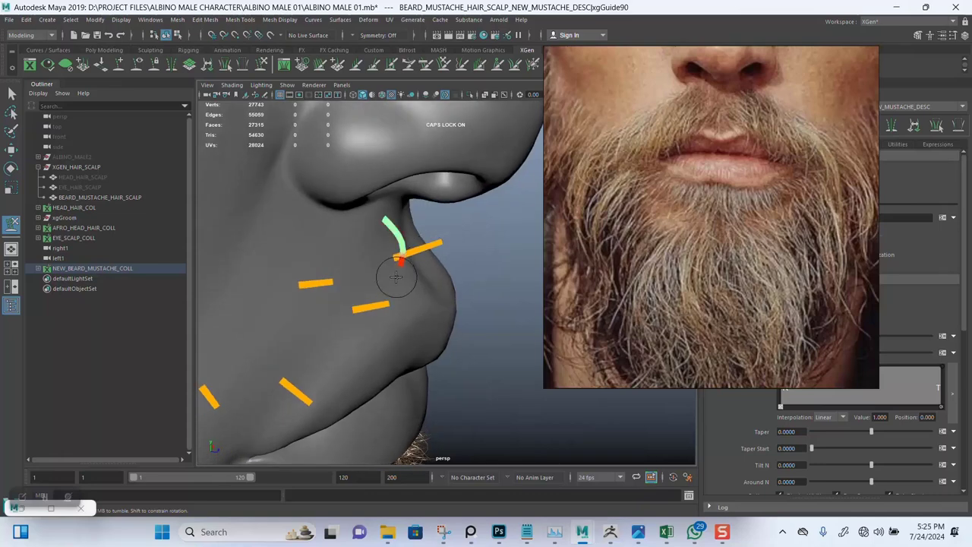
pyautogui.moveTo(403, 278)
pyautogui.keyDown('alt'); pyautogui.mouseDown()
pyautogui.moveTo(338, 231)
pyautogui.moveTo(376, 225)
pyautogui.moveTo(331, 230)
pyautogui.moveTo(330, 245)
pyautogui.moveTo(309, 223)
pyautogui.moveTo(334, 242)
pyautogui.mouseUp(); pyautogui.keyUp('alt')
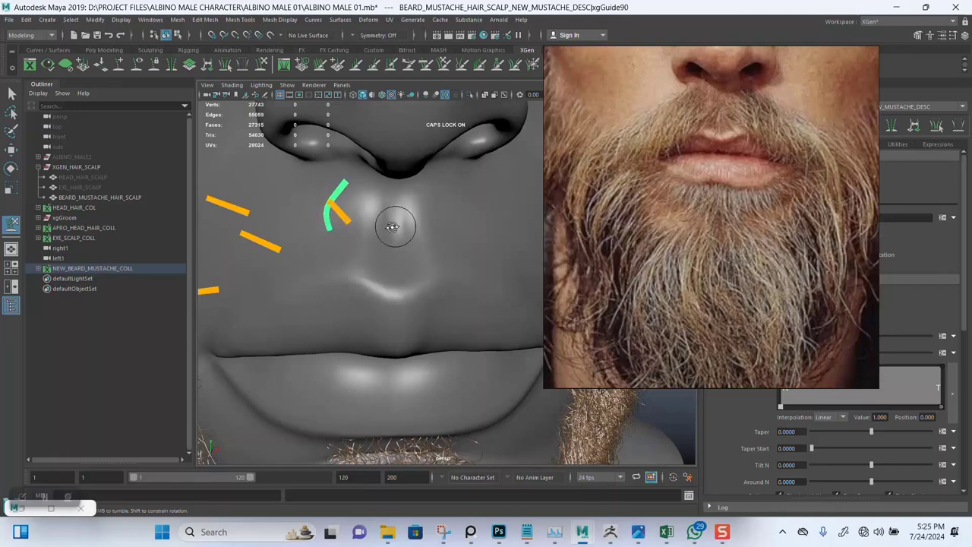
pyautogui.moveTo(395, 227)
pyautogui.keyDown('alt'); pyautogui.mouseDown()
pyautogui.moveTo(403, 217)
pyautogui.moveTo(348, 203)
pyautogui.moveTo(327, 228)
pyautogui.mouseUp(); pyautogui.keyUp('alt')
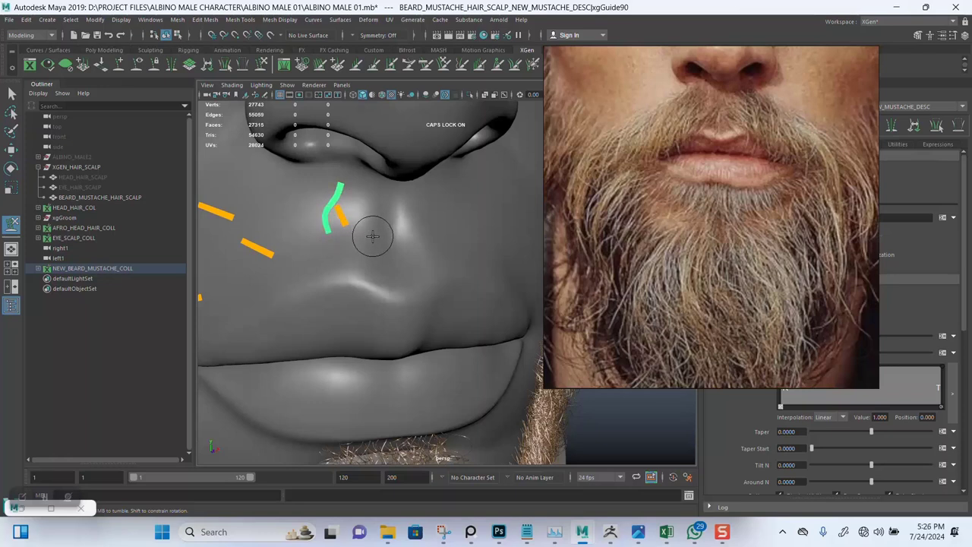
pyautogui.press('e')
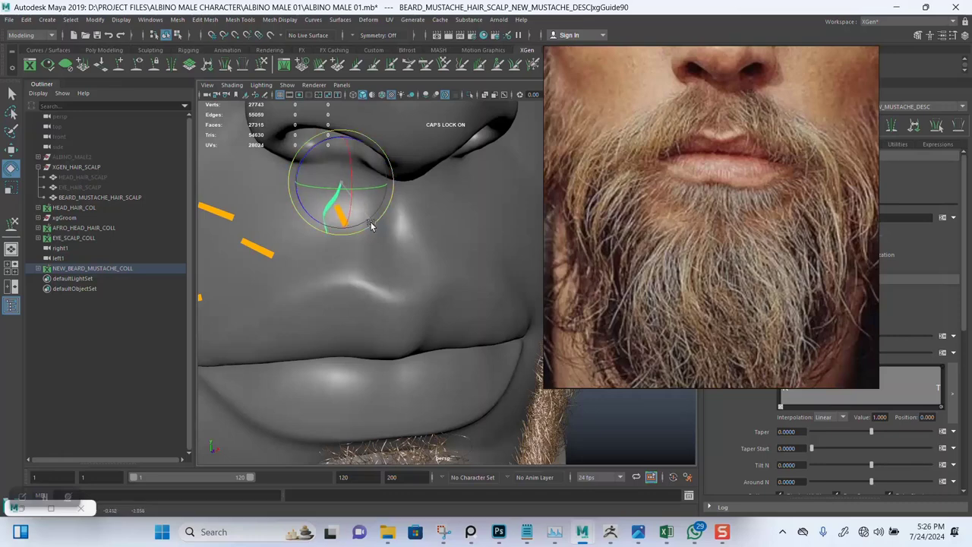
pyautogui.moveTo(366, 225)
pyautogui.mouseDown()
pyautogui.moveTo(386, 217)
pyautogui.moveTo(357, 232)
pyautogui.moveTo(440, 232)
pyautogui.moveTo(358, 187)
pyautogui.moveTo(355, 154)
pyautogui.mouseUp()
pyautogui.press('q')
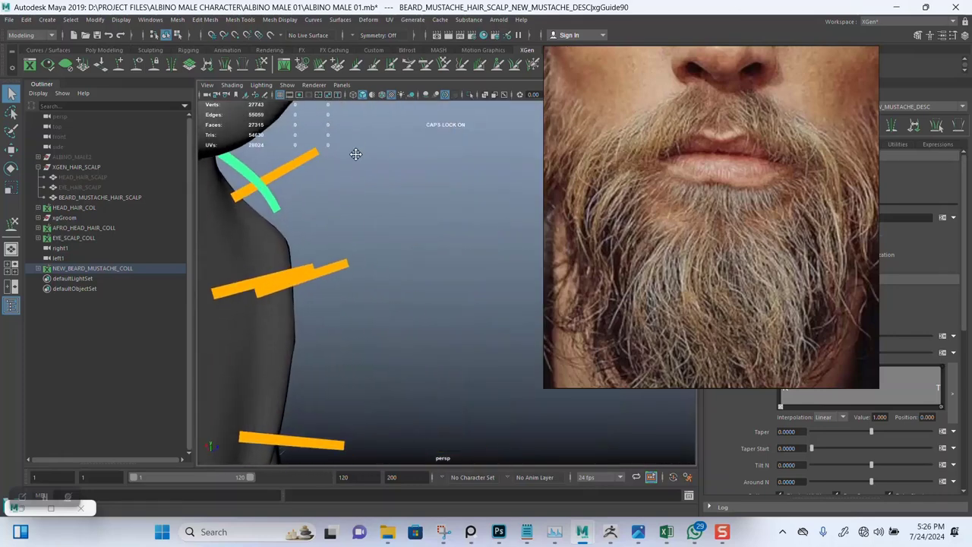
# - Copy the curved guide's shape and paste it onto the straight guide xgGuide91
pyautogui.keyDown('alt'); pyautogui.moveTo(355, 154); pyautogui.dragTo(375, 167, button='middle'); pyautogui.keyUp('alt')
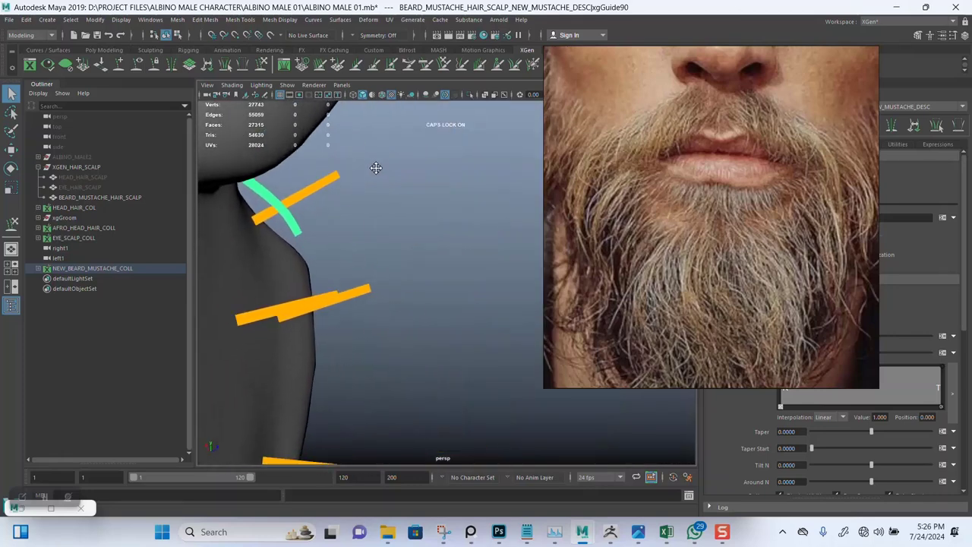
pyautogui.rightClick(256, 183)
pyautogui.click(305, 181)
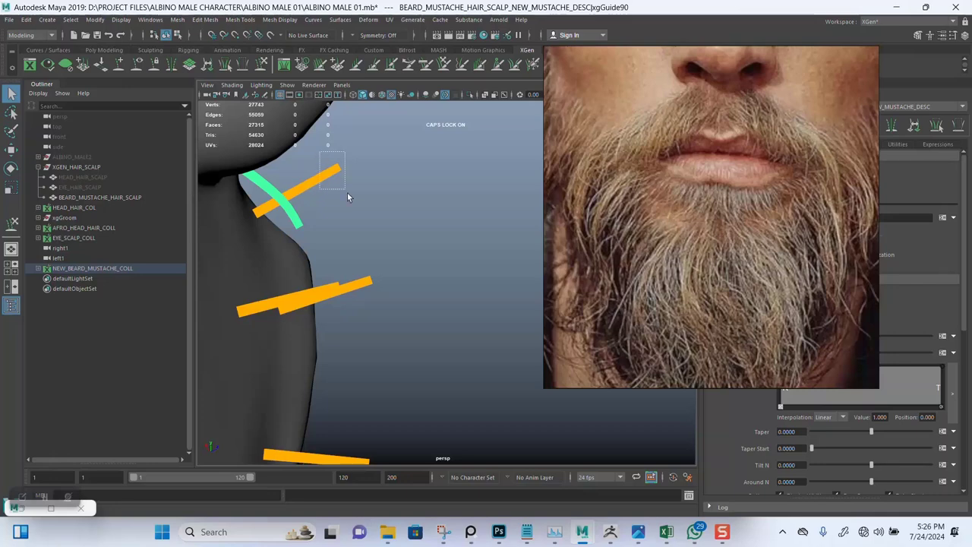
pyautogui.rightClick(324, 178)
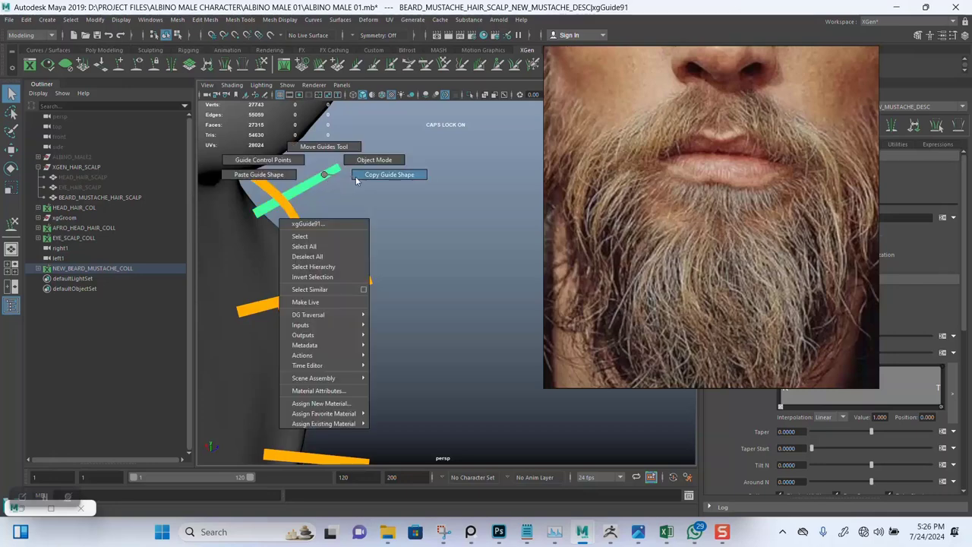
pyautogui.click(290, 178)
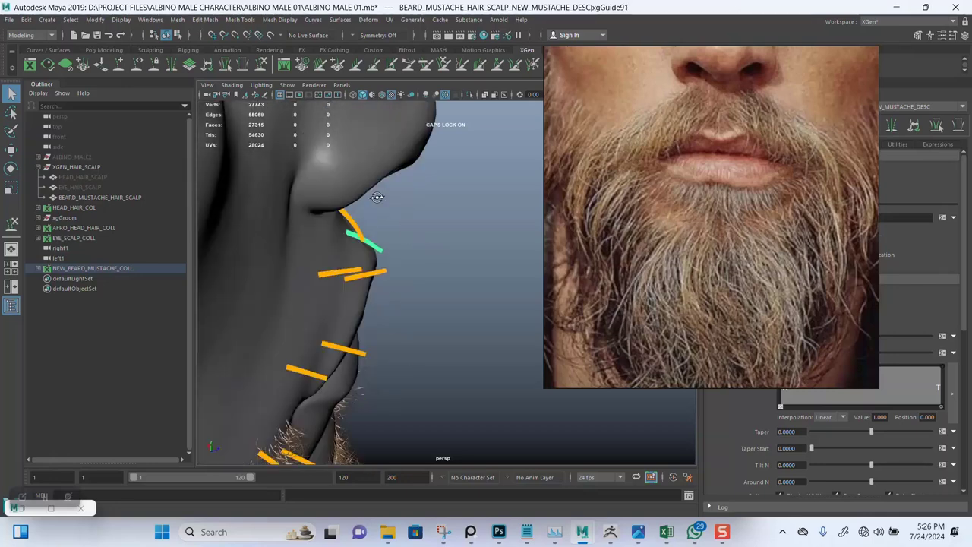
# - Rotate xgGuide91 so it follows the upper lip beside xgGuide90
pyautogui.moveTo(439, 250)
pyautogui.keyDown('alt'); pyautogui.mouseDown()
pyautogui.moveTo(301, 165)
pyautogui.moveTo(360, 186)
pyautogui.mouseUp(); pyautogui.keyUp('alt')
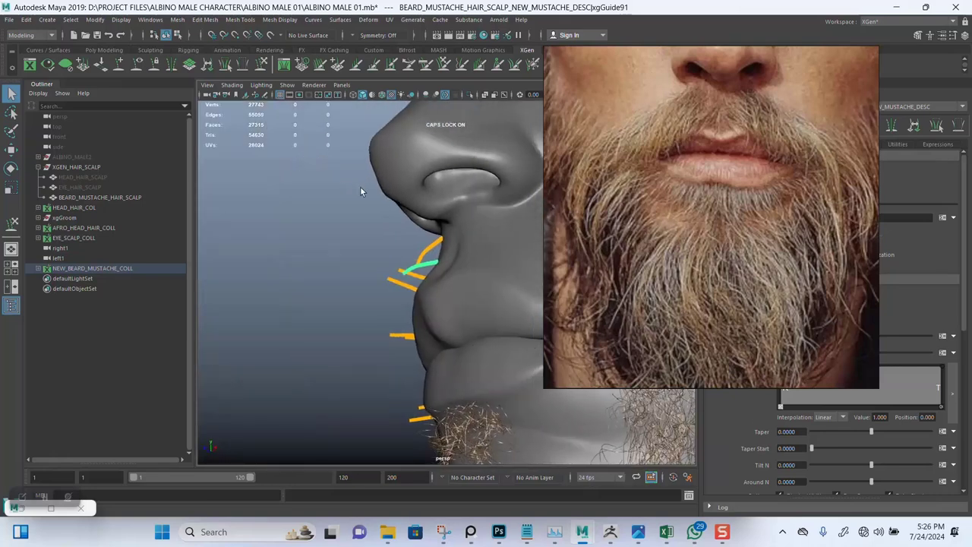
pyautogui.press('e')
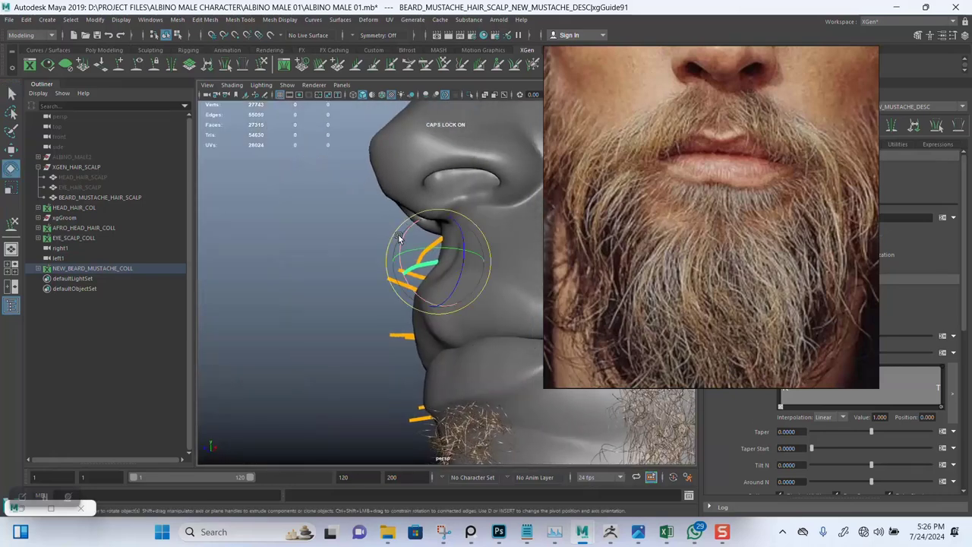
pyautogui.moveTo(399, 238); pyautogui.dragTo(404, 247)
pyautogui.keyDown('alt'); pyautogui.moveTo(321, 223); pyautogui.dragTo(437, 225); pyautogui.keyUp('alt')
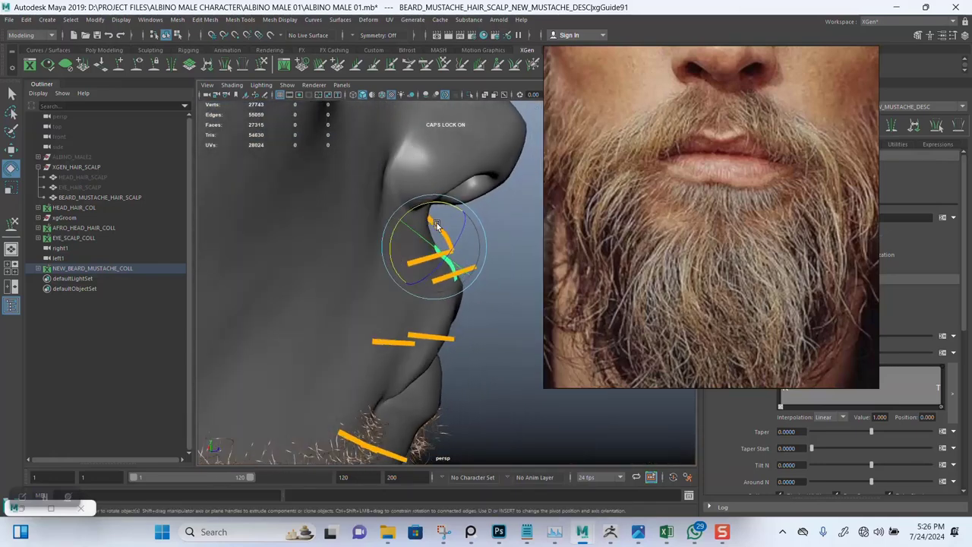
pyautogui.keyDown('alt'); pyautogui.moveTo(437, 226); pyautogui.dragTo(290, 185, button='middle'); pyautogui.keyUp('alt')
pyautogui.keyDown('alt'); pyautogui.moveTo(332, 245); pyautogui.dragTo(357, 234); pyautogui.keyUp('alt')
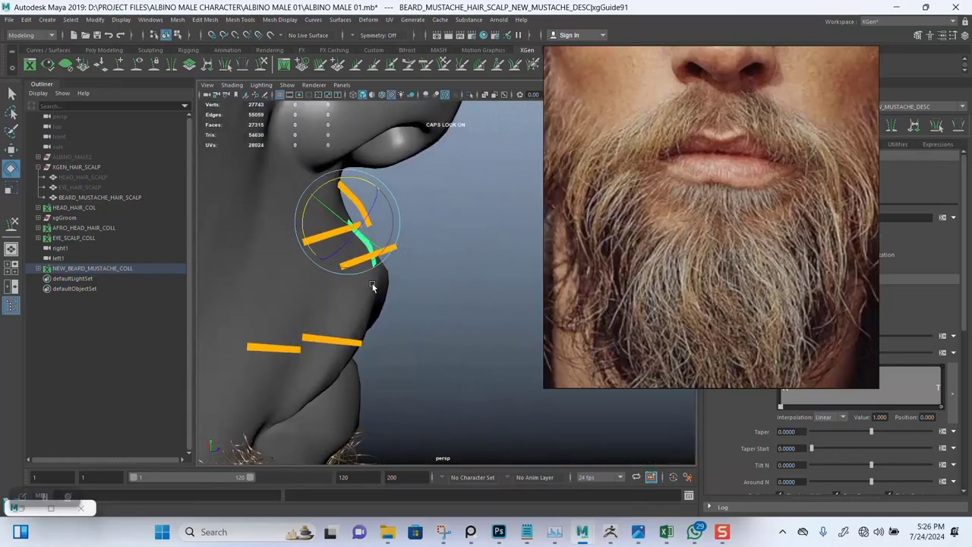
pyautogui.press('q')
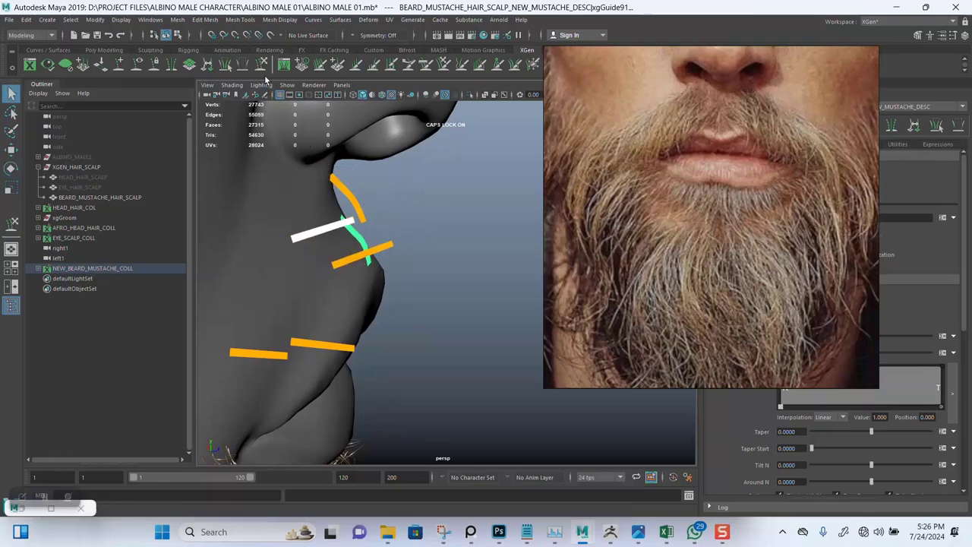
pyautogui.press('y')
pyautogui.keyDown('alt'); pyautogui.moveTo(315, 245); pyautogui.dragTo(347, 223); pyautogui.keyUp('alt')
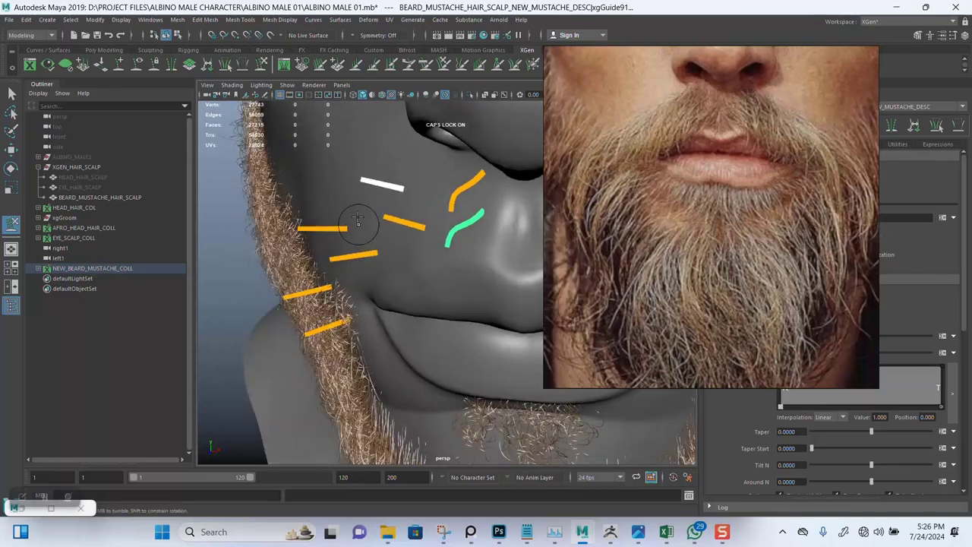
# - Sculpt a third upper-lip guide into a gentle downward curve
pyautogui.moveTo(343, 185); pyautogui.dragTo(387, 205)
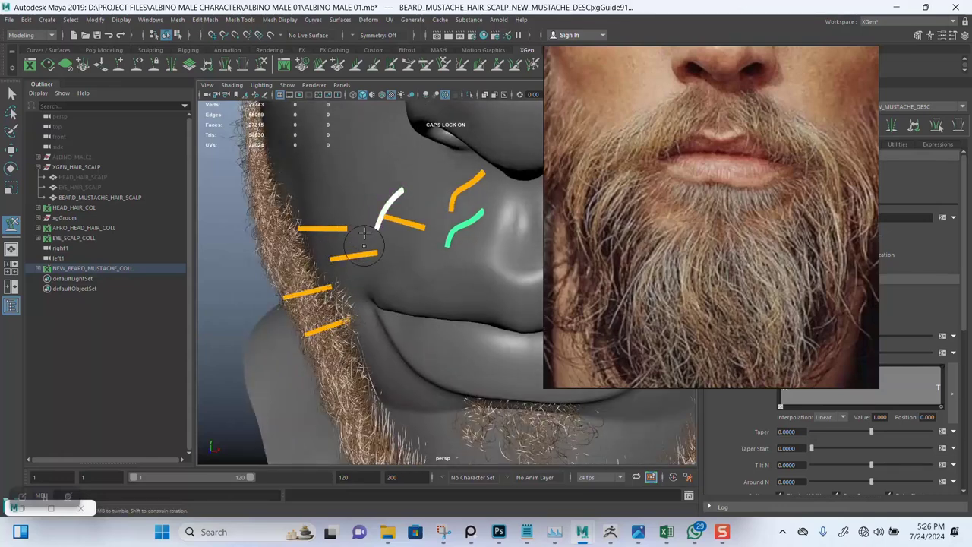
pyautogui.moveTo(345, 343)
pyautogui.keyDown('alt'); pyautogui.mouseDown()
pyautogui.moveTo(366, 219)
pyautogui.moveTo(282, 278)
pyautogui.mouseUp(); pyautogui.keyUp('alt')
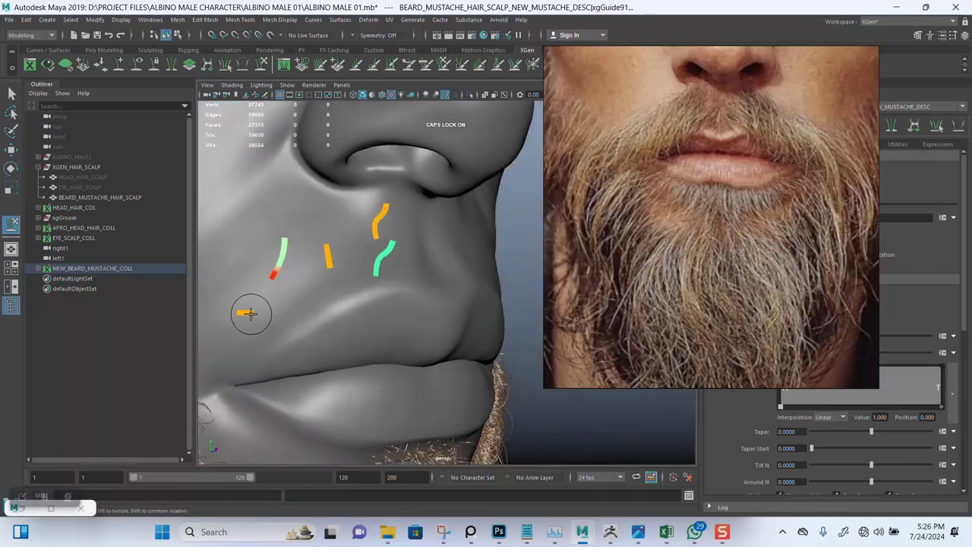
pyautogui.moveTo(288, 242)
pyautogui.keyDown('alt'); pyautogui.mouseDown()
pyautogui.moveTo(278, 262)
pyautogui.moveTo(271, 247)
pyautogui.mouseUp(); pyautogui.keyUp('alt')
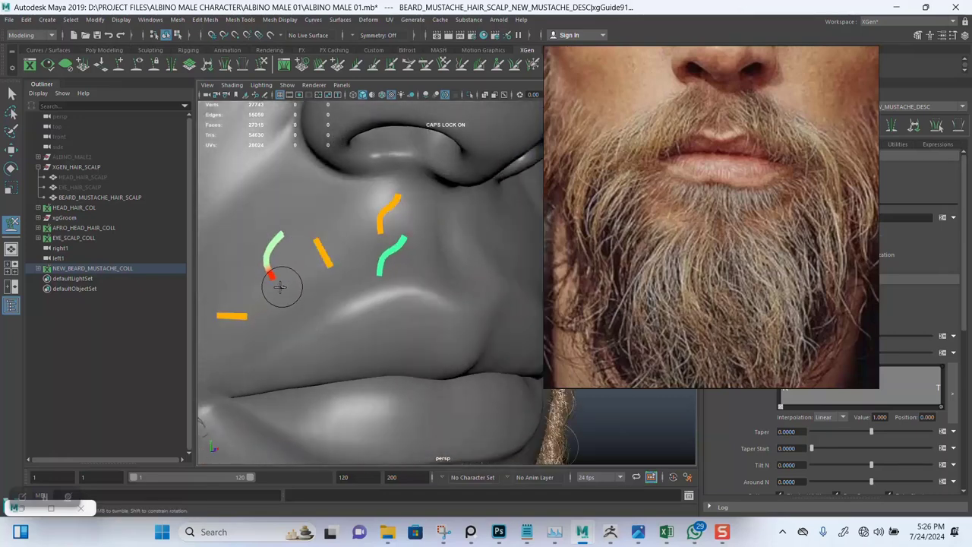
pyautogui.moveTo(278, 282)
pyautogui.mouseDown()
pyautogui.moveTo(252, 268)
pyautogui.moveTo(297, 258)
pyautogui.moveTo(281, 230)
pyautogui.moveTo(330, 274)
pyautogui.moveTo(401, 287)
pyautogui.moveTo(337, 212)
pyautogui.mouseUp()
pyautogui.moveTo(519, 275)
pyautogui.keyDown('alt'); pyautogui.mouseDown()
pyautogui.moveTo(309, 224)
pyautogui.moveTo(432, 239)
pyautogui.moveTo(358, 321)
pyautogui.moveTo(438, 271)
pyautogui.moveTo(354, 228)
pyautogui.moveTo(321, 326)
pyautogui.moveTo(386, 282)
pyautogui.mouseUp(); pyautogui.keyUp('alt')
pyautogui.keyDown('alt'); pyautogui.moveTo(387, 281); pyautogui.dragTo(402, 282, button='middle'); pyautogui.keyUp('alt')
# - Select the guide below the curved one and bring up its guide shape commands
pyautogui.press('q')
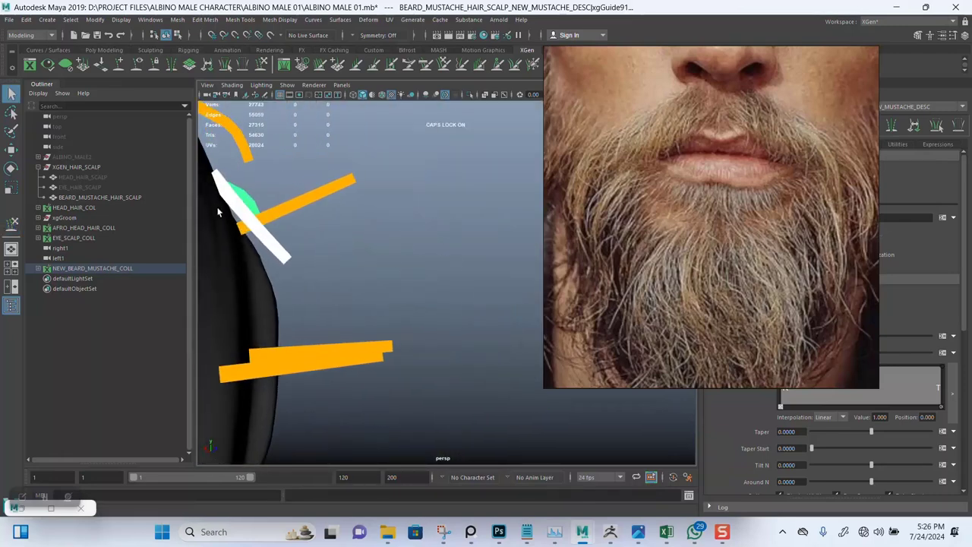
pyautogui.click(267, 237)
pyautogui.click(267, 247)
pyautogui.keyDown('alt'); pyautogui.moveTo(282, 246); pyautogui.dragTo(268, 272); pyautogui.keyUp('alt')
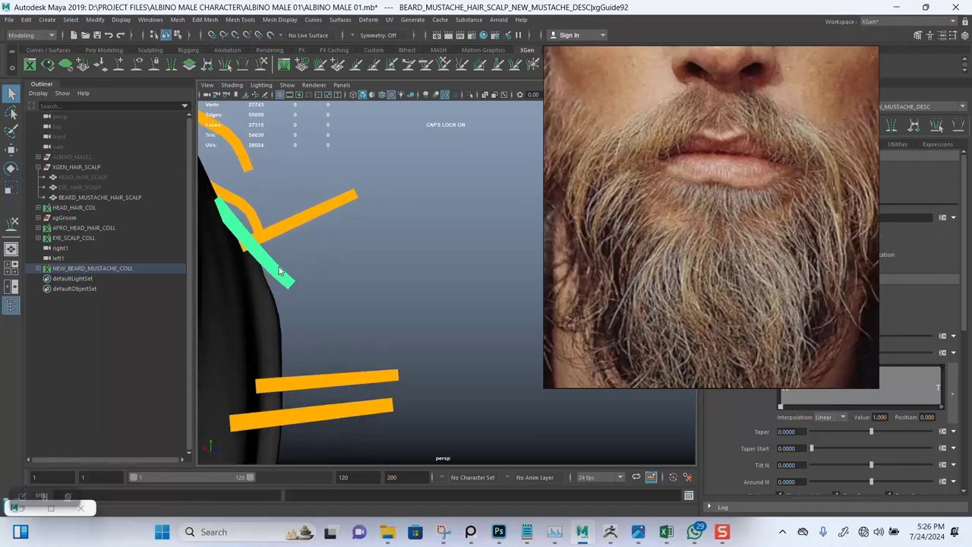
pyautogui.moveTo(278, 270); pyautogui.dragTo(311, 267, button='right')
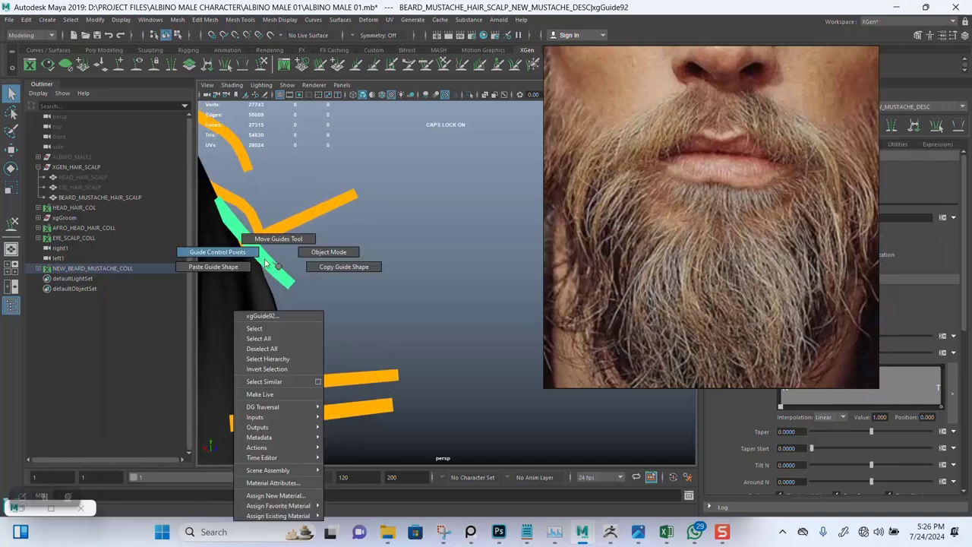
# - Copy the guide's curved shape and paste it onto neighbouring mustache guides
pyautogui.click(313, 268)
pyautogui.rightClick(320, 213)
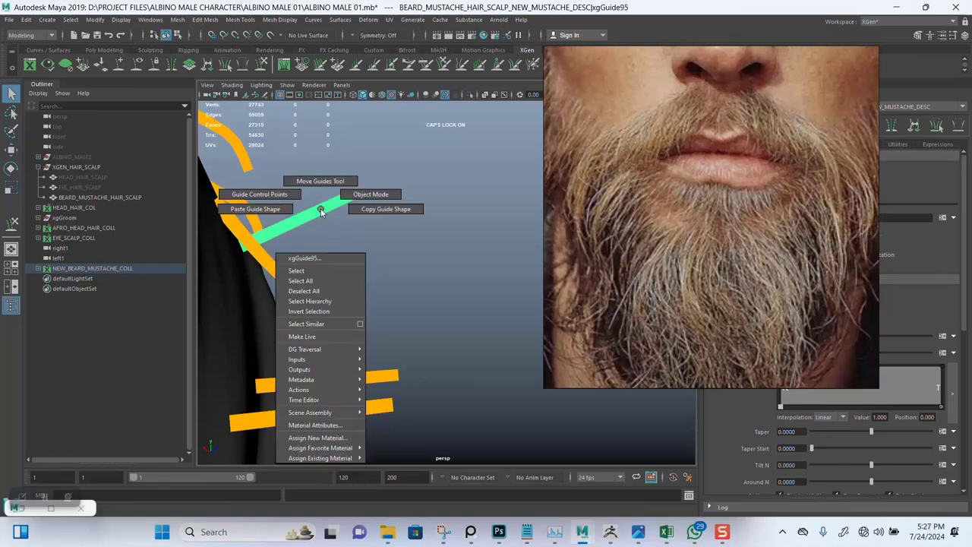
pyautogui.click(256, 209)
pyautogui.scroll(-3, 376, 282)
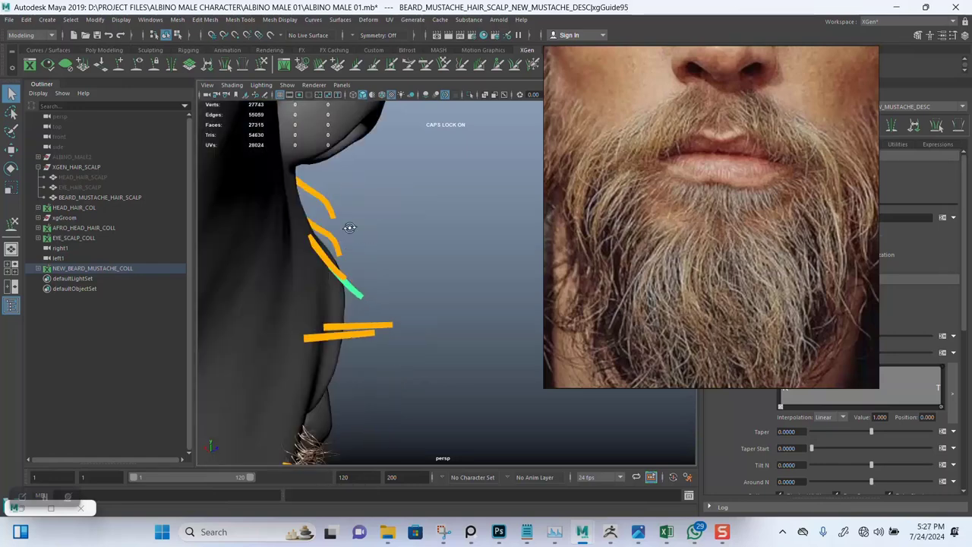
pyautogui.moveTo(347, 224)
pyautogui.keyDown('alt'); pyautogui.mouseDown()
pyautogui.moveTo(357, 243)
pyautogui.moveTo(327, 251)
pyautogui.moveTo(345, 265)
pyautogui.moveTo(354, 235)
pyautogui.moveTo(387, 287)
pyautogui.moveTo(250, 243)
pyautogui.moveTo(375, 236)
pyautogui.mouseUp(); pyautogui.keyUp('alt')
pyautogui.scroll(2, 390, 233)
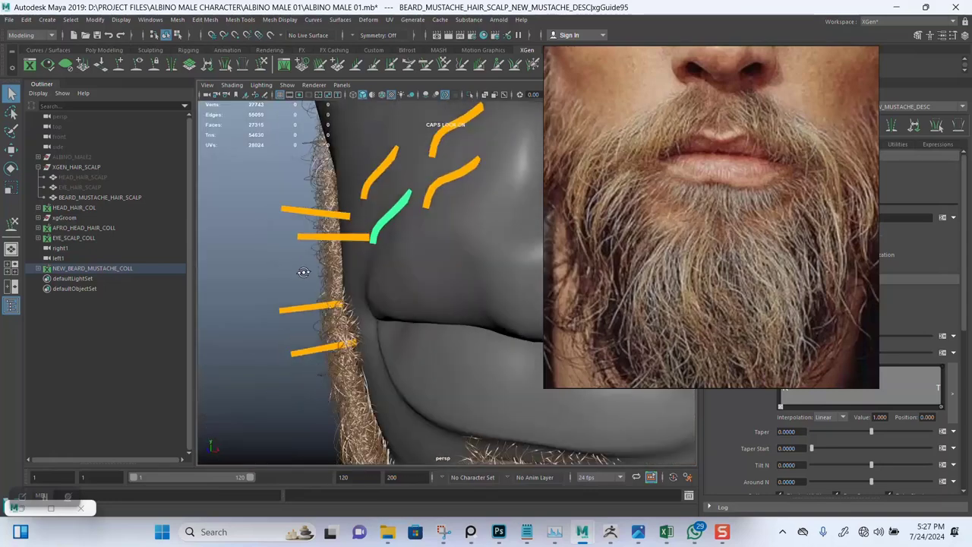
pyautogui.scroll(2, 333, 256)
pyautogui.moveTo(382, 201); pyautogui.dragTo(365, 200, button='right')
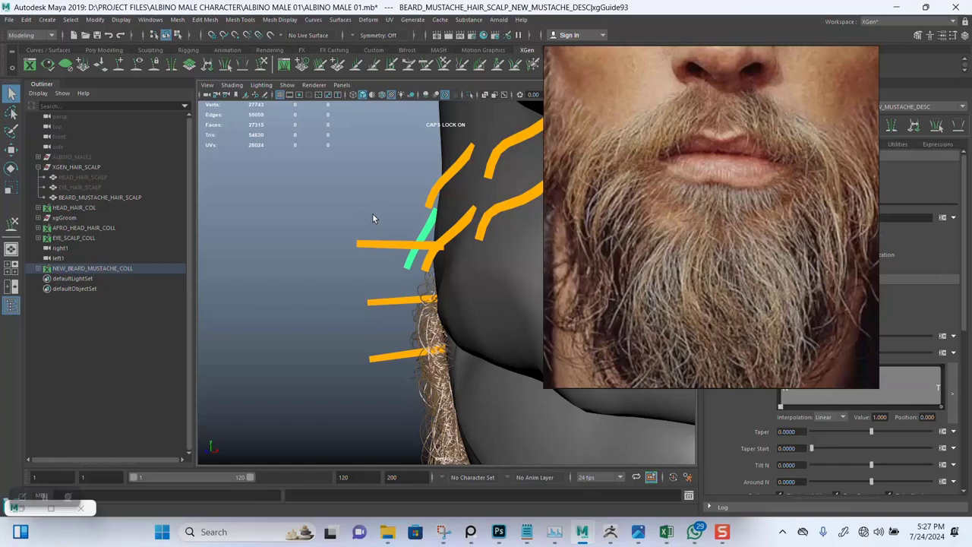
pyautogui.moveTo(373, 214)
pyautogui.keyDown('alt'); pyautogui.mouseDown()
pyautogui.moveTo(430, 264)
pyautogui.moveTo(397, 234)
pyautogui.moveTo(401, 256)
pyautogui.moveTo(392, 233)
pyautogui.moveTo(423, 229)
pyautogui.moveTo(365, 251)
pyautogui.moveTo(319, 228)
pyautogui.moveTo(380, 276)
pyautogui.moveTo(369, 293)
pyautogui.moveTo(345, 297)
pyautogui.moveTo(423, 287)
pyautogui.moveTo(400, 264)
pyautogui.moveTo(437, 267)
pyautogui.moveTo(423, 271)
pyautogui.mouseUp(); pyautogui.keyUp('alt')
# - Adjust the selected guide with sculpt and rotate, then pick the horizontal guide
pyautogui.click(263, 67)
pyautogui.press('e')
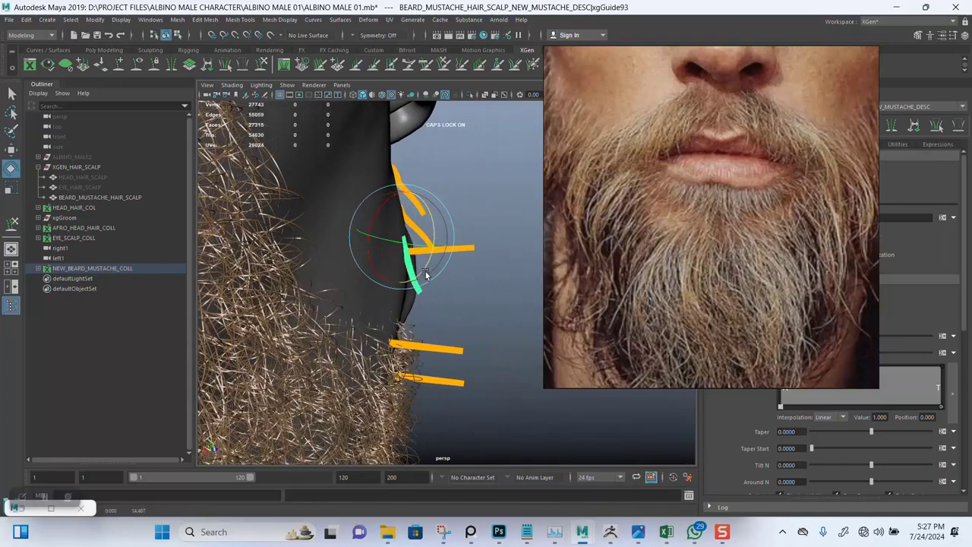
pyautogui.press('q')
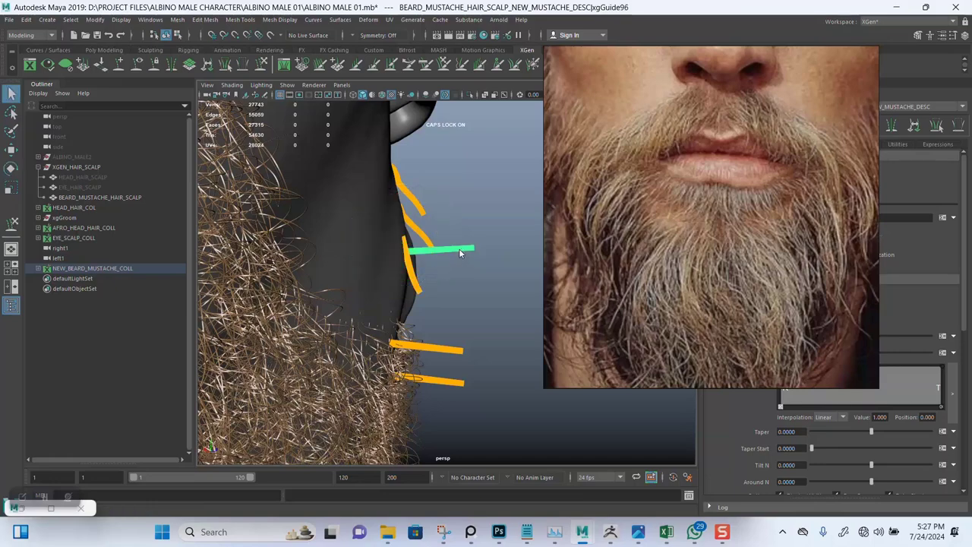
pyautogui.moveTo(459, 250); pyautogui.dragTo(429, 250, button='right')
pyautogui.keyDown('alt'); pyautogui.moveTo(478, 285); pyautogui.dragTo(436, 273); pyautogui.keyUp('alt')
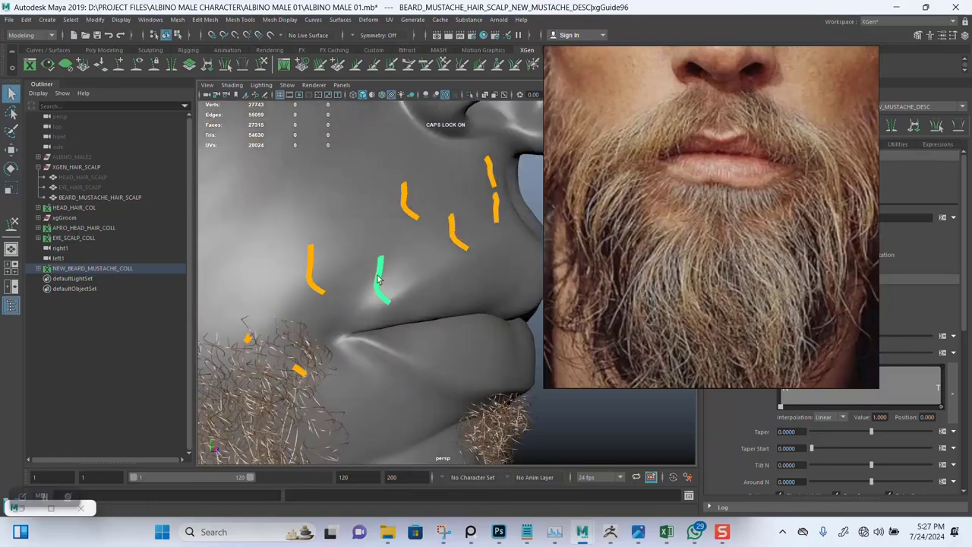
pyautogui.keyDown('alt'); pyautogui.moveTo(436, 274); pyautogui.dragTo(416, 259, button='middle'); pyautogui.keyUp('alt')
pyautogui.moveTo(416, 260)
pyautogui.keyDown('alt'); pyautogui.mouseDown()
pyautogui.moveTo(315, 243)
pyautogui.moveTo(397, 248)
pyautogui.mouseUp(); pyautogui.keyUp('alt')
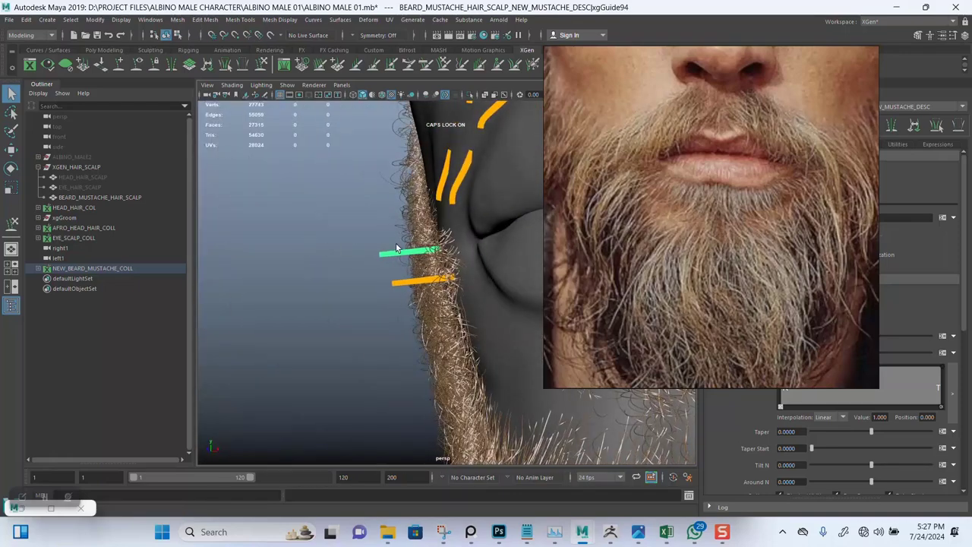
# - Paste the curved shape onto xgGuide94 and xgGuide97, then marquee-select all mustache guides
pyautogui.rightClick(396, 253)
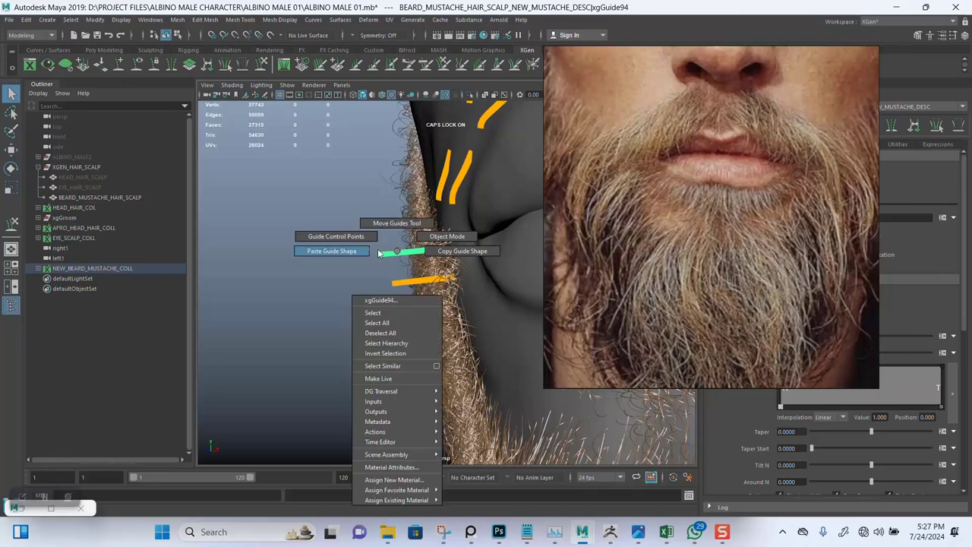
pyautogui.click(355, 252)
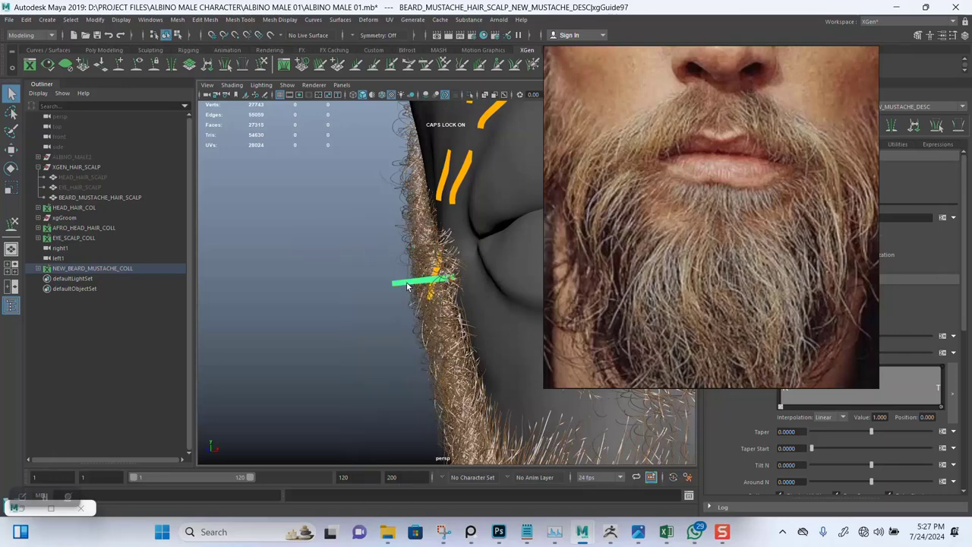
pyautogui.rightClick(407, 286)
pyautogui.click(356, 285)
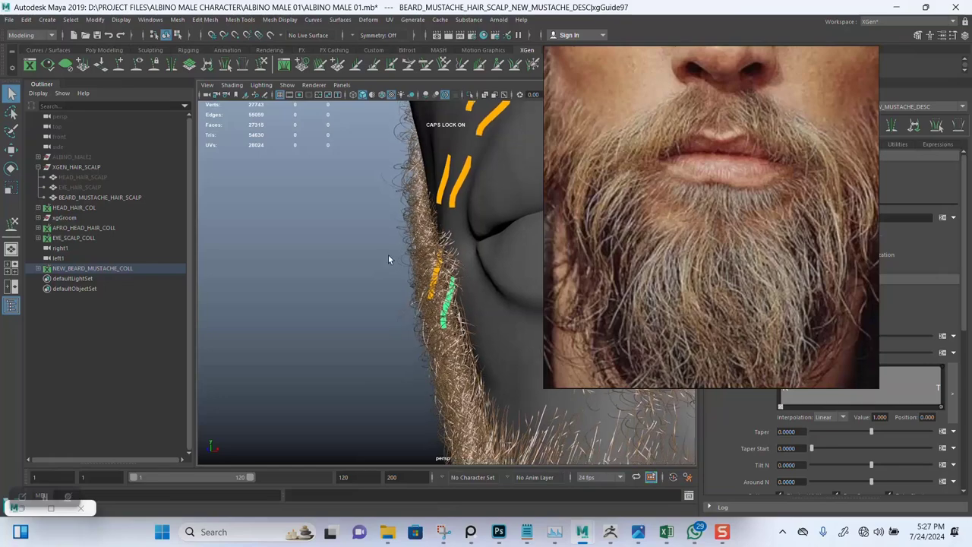
pyautogui.keyDown('alt'); pyautogui.moveTo(388, 260); pyautogui.dragTo(375, 309); pyautogui.keyUp('alt')
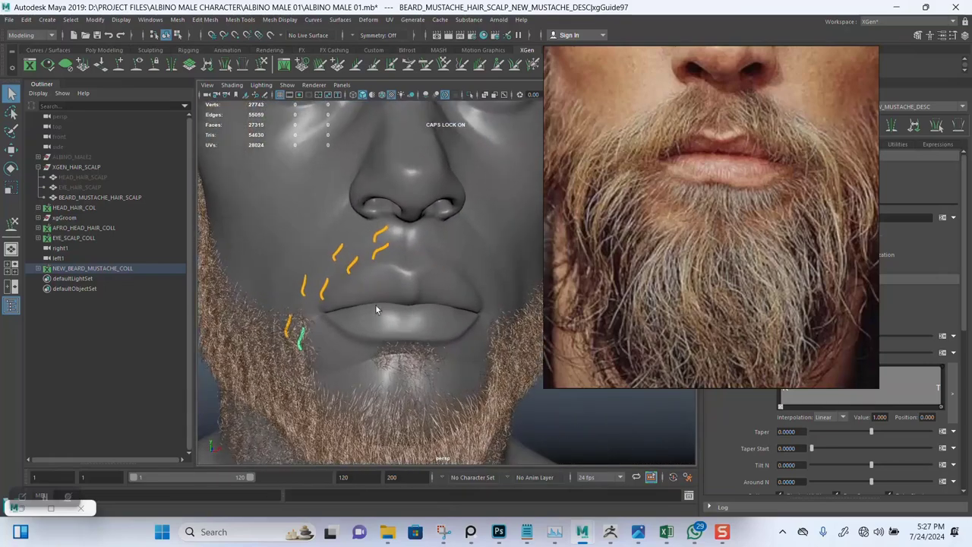
pyautogui.moveTo(236, 185); pyautogui.dragTo(411, 366)
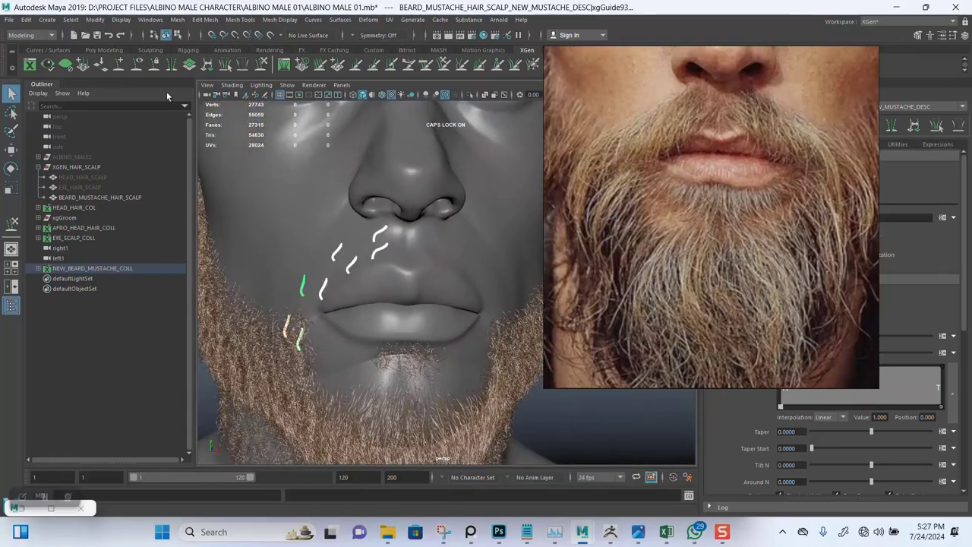
# - Add new guides at the upper-lip centre below the nose and rotate one to lie along the lip
pyautogui.hotkey('ctrl', 'z')
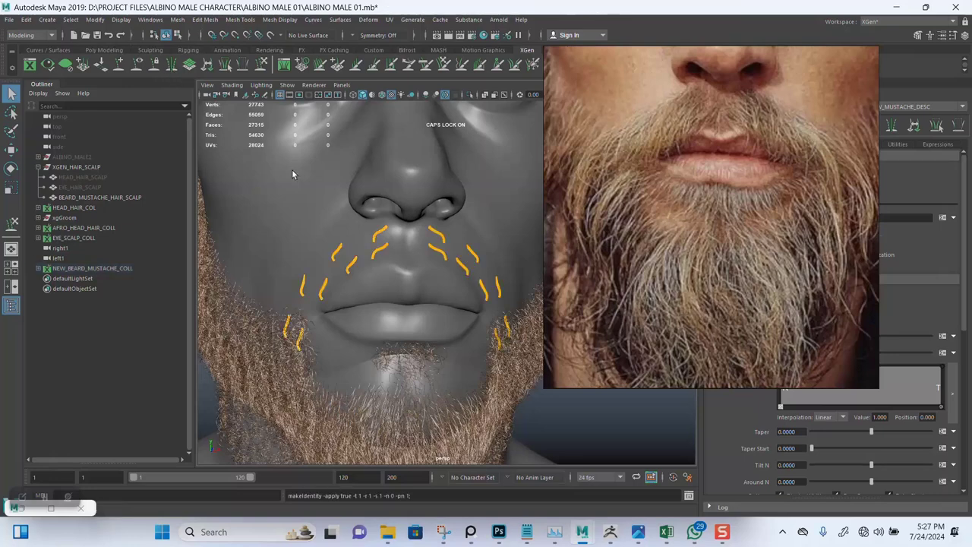
pyautogui.keyDown('alt'); pyautogui.moveTo(451, 278); pyautogui.dragTo(423, 370, button='right'); pyautogui.keyUp('alt')
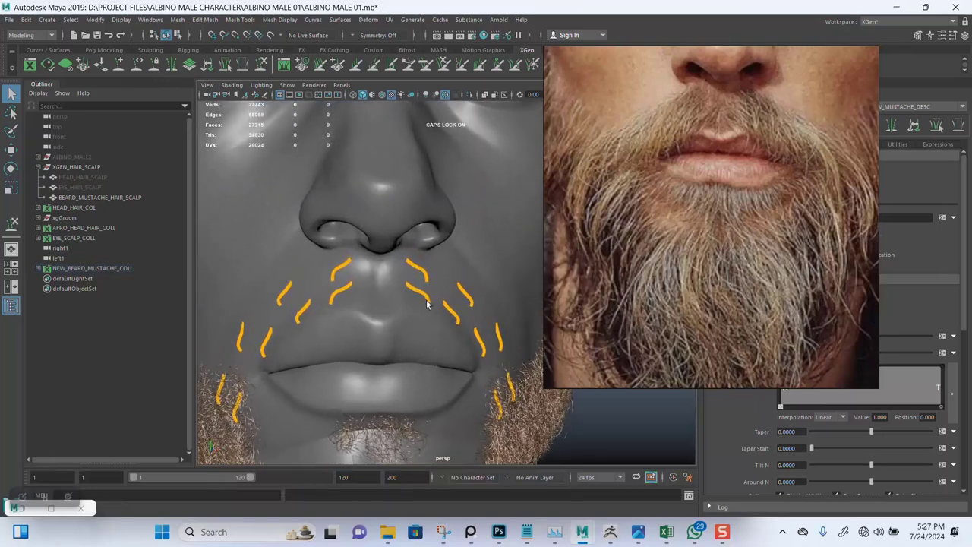
pyautogui.click(118, 64)
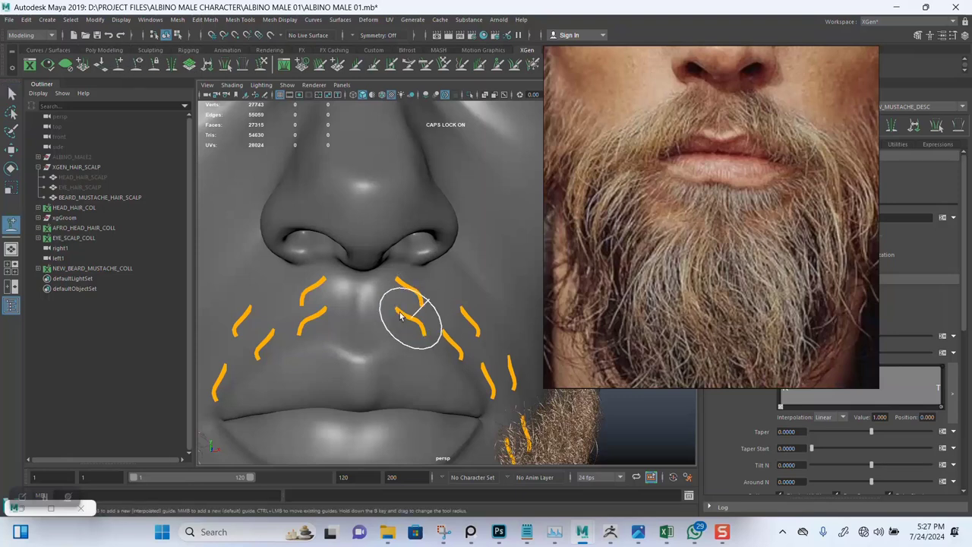
pyautogui.click(354, 289)
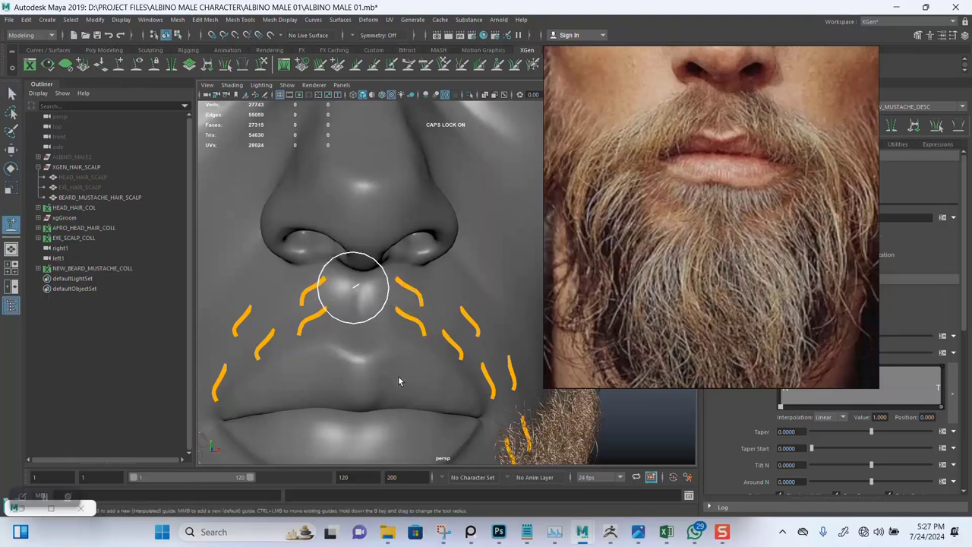
pyautogui.keyDown('alt'); pyautogui.moveTo(387, 379); pyautogui.dragTo(347, 301); pyautogui.keyUp('alt')
pyautogui.click(349, 306)
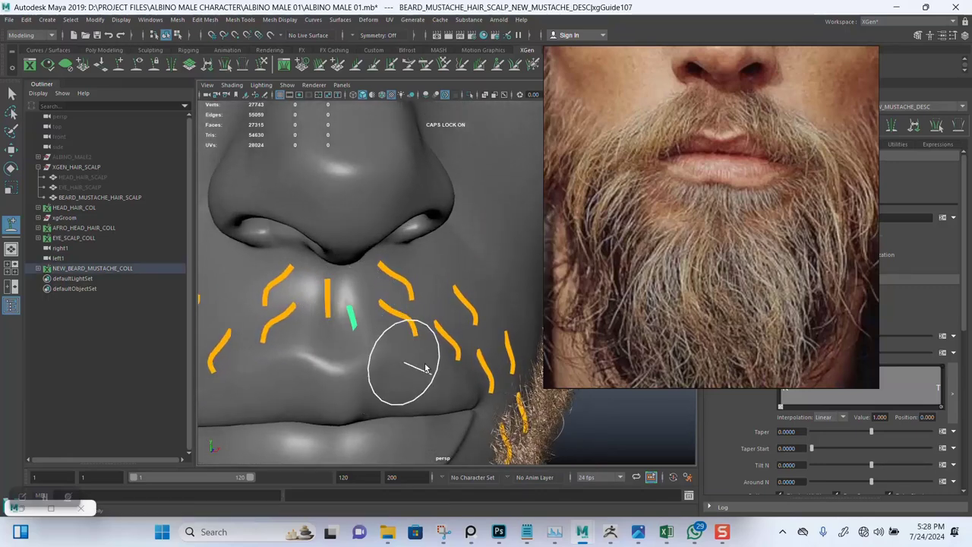
pyautogui.keyDown('alt'); pyautogui.moveTo(425, 369); pyautogui.dragTo(429, 336); pyautogui.keyUp('alt')
pyautogui.press('w')
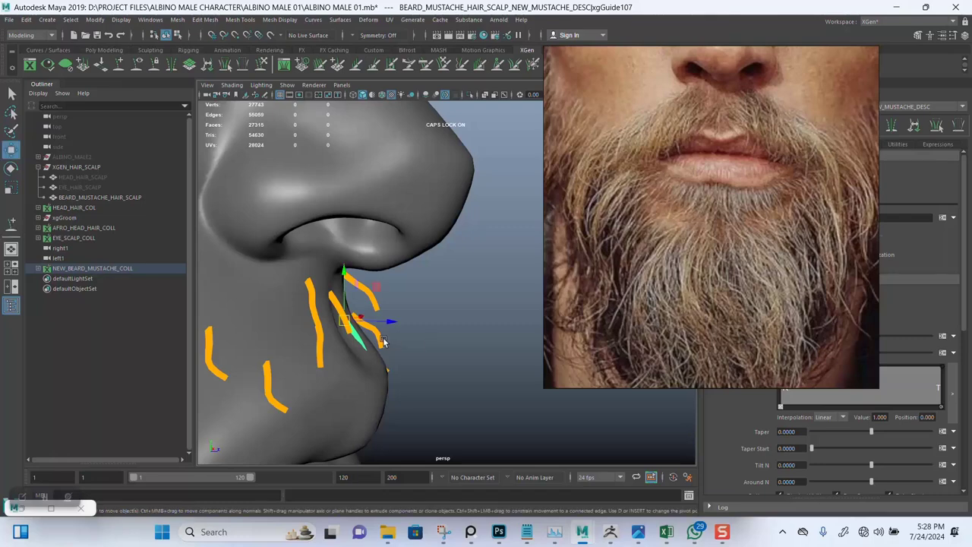
pyautogui.press('e')
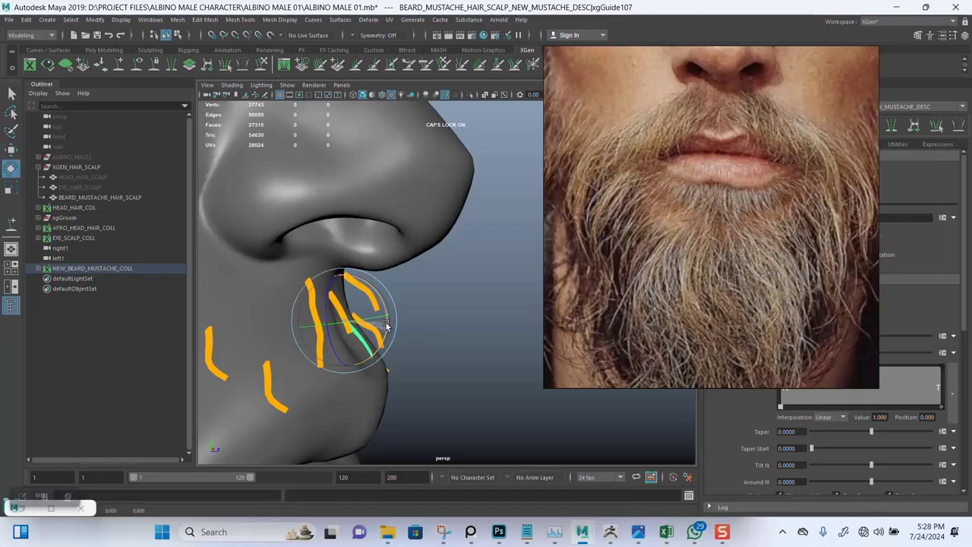
pyautogui.moveTo(385, 333)
pyautogui.mouseDown()
pyautogui.moveTo(403, 340)
pyautogui.moveTo(397, 367)
pyautogui.mouseUp()
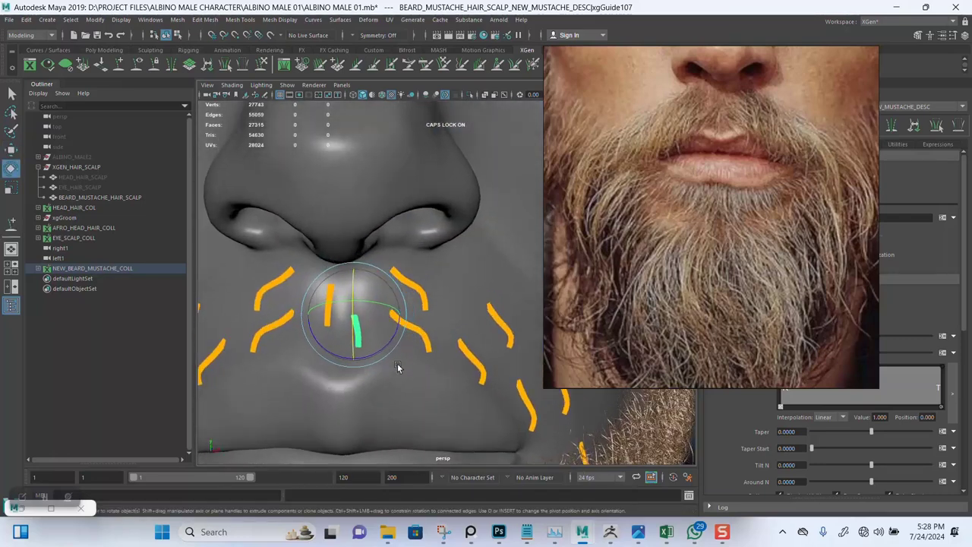
pyautogui.press('q')
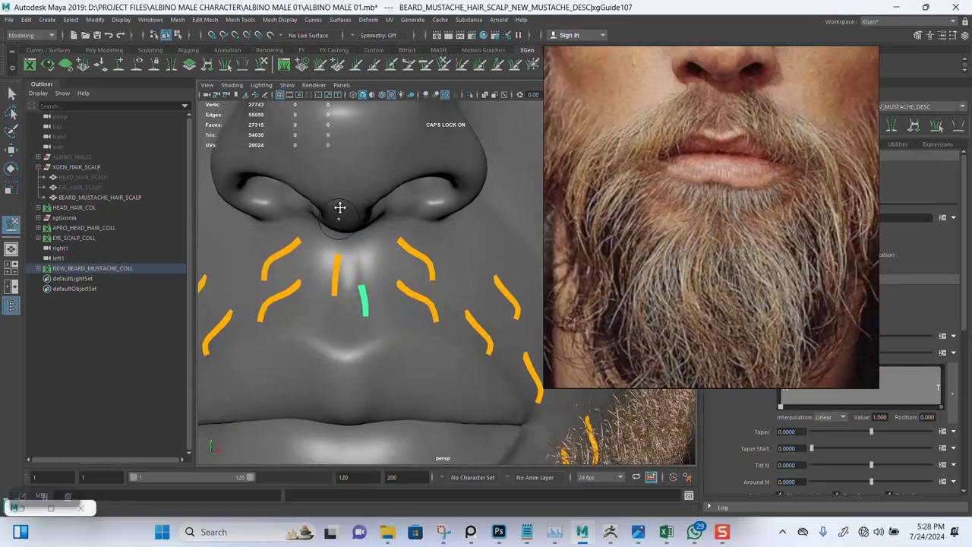
# - Sculpt the other centre guide so it bends down against the upper lip
pyautogui.moveTo(341, 208)
pyautogui.keyDown('alt'); pyautogui.mouseDown()
pyautogui.moveTo(445, 245)
pyautogui.moveTo(428, 239)
pyautogui.moveTo(412, 274)
pyautogui.moveTo(402, 244)
pyautogui.mouseUp(); pyautogui.keyUp('alt')
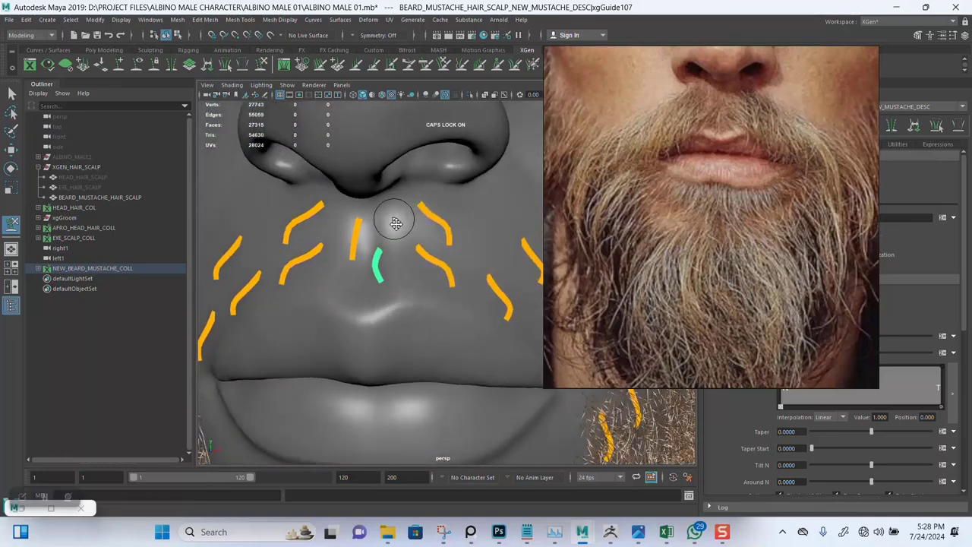
pyautogui.press('q')
pyautogui.click(363, 266)
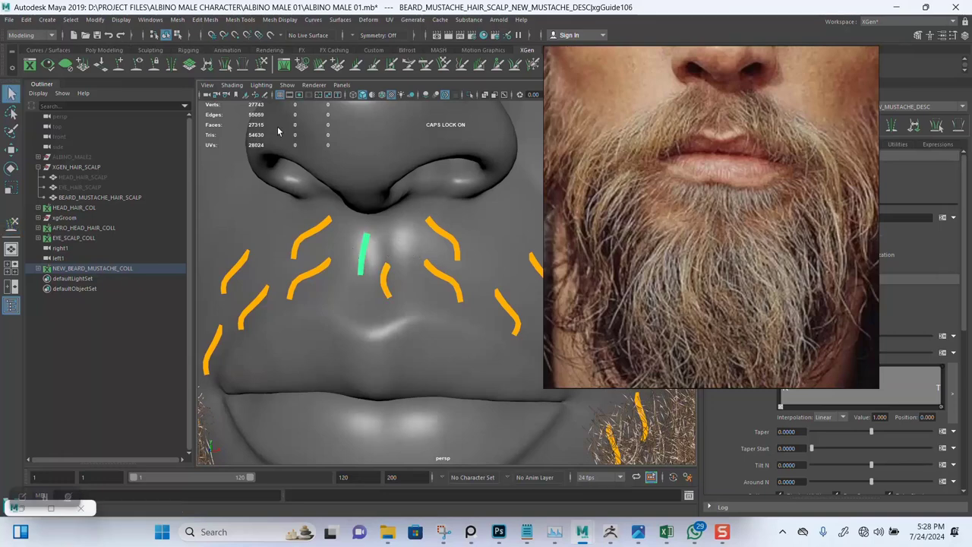
pyautogui.press('y')
pyautogui.moveTo(369, 267)
pyautogui.keyDown('alt'); pyautogui.mouseDown()
pyautogui.moveTo(322, 266)
pyautogui.moveTo(314, 291)
pyautogui.moveTo(293, 303)
pyautogui.moveTo(288, 291)
pyautogui.moveTo(412, 271)
pyautogui.moveTo(315, 228)
pyautogui.mouseUp(); pyautogui.keyUp('alt')
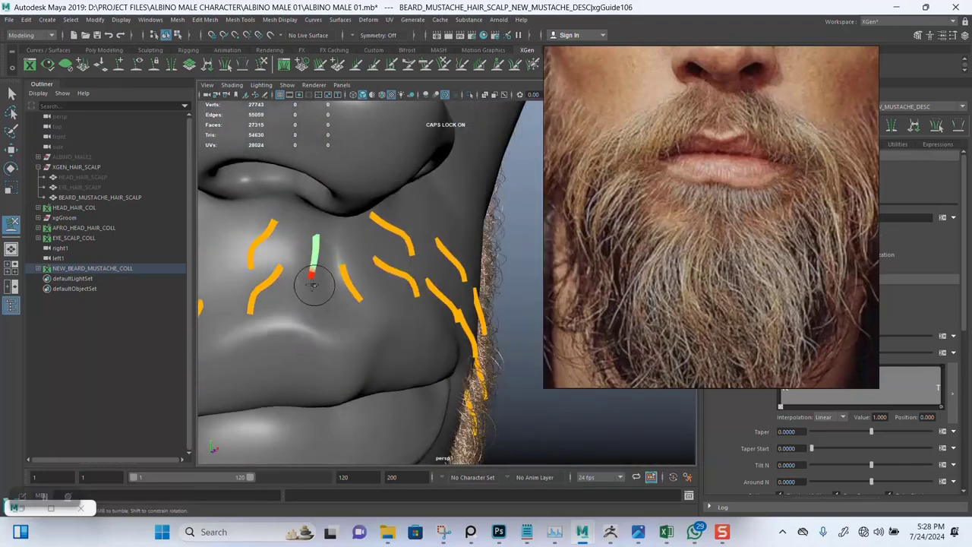
pyautogui.keyDown('alt'); pyautogui.moveTo(366, 286); pyautogui.dragTo(239, 234); pyautogui.keyUp('alt')
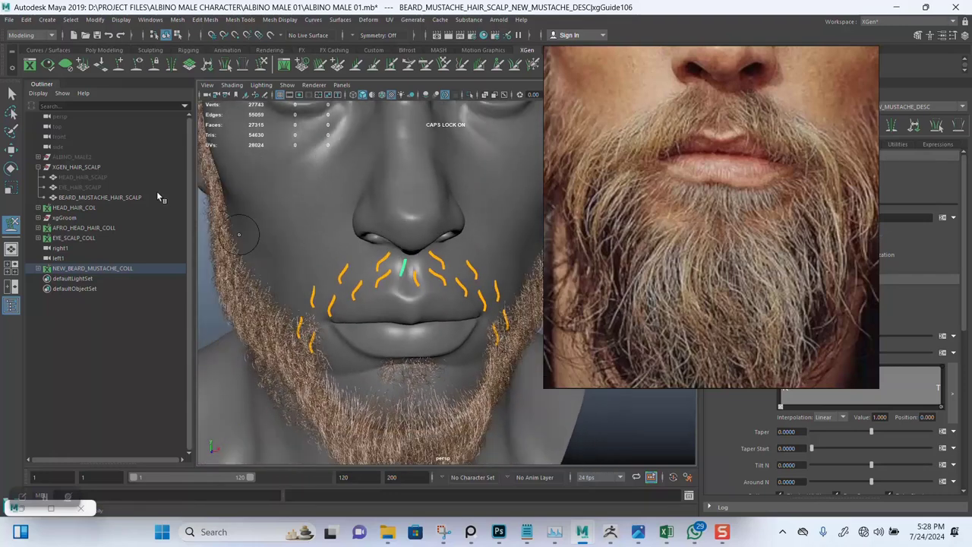
pyautogui.click(11, 93)
# - Check the guides from the front and move the beard reference image out of the way
pyautogui.moveTo(290, 261)
pyautogui.keyDown('alt'); pyautogui.mouseDown()
pyautogui.moveTo(322, 245)
pyautogui.moveTo(315, 240)
pyautogui.mouseUp(); pyautogui.keyUp('alt')
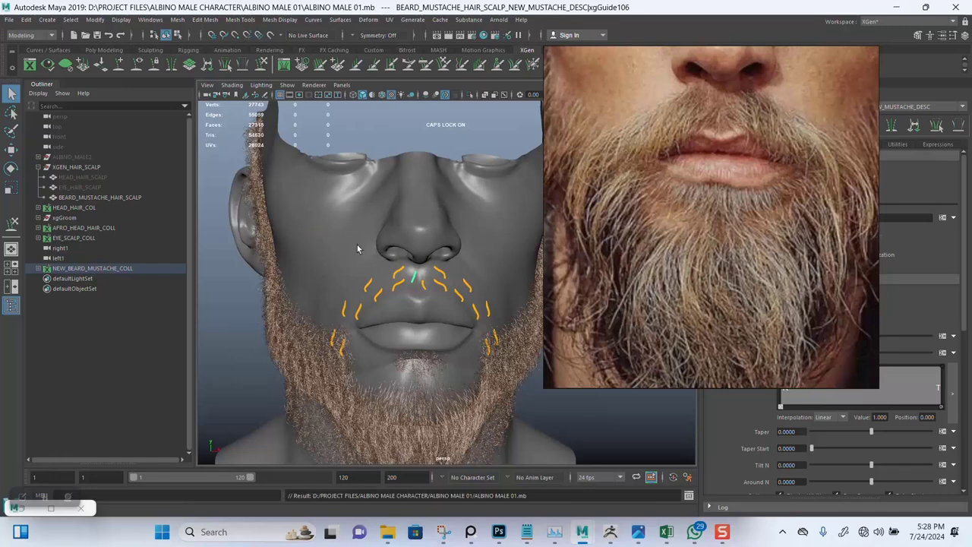
pyautogui.keyDown('alt'); pyautogui.moveTo(352, 290); pyautogui.dragTo(359, 297); pyautogui.keyUp('alt')
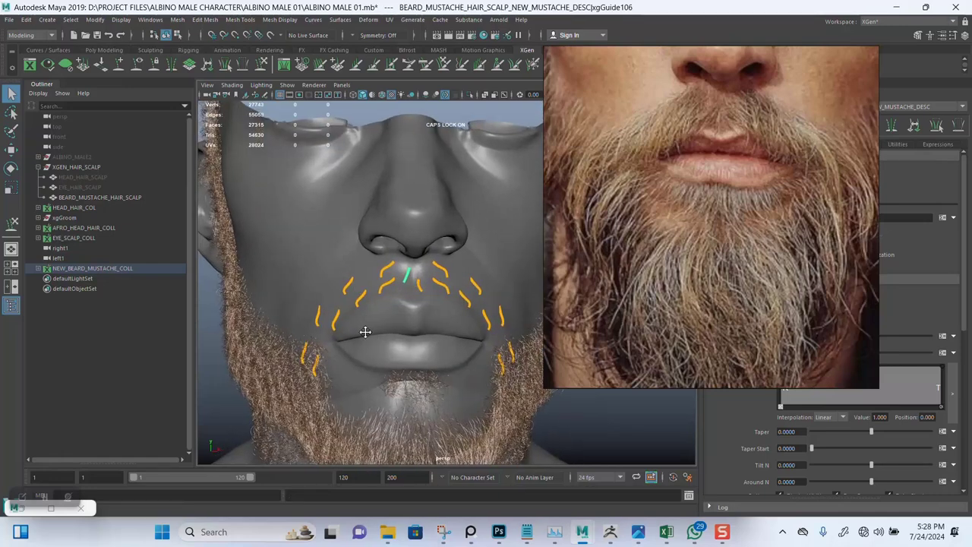
pyautogui.scroll(2, 364, 332)
pyautogui.scroll(2, 380, 260)
pyautogui.moveTo(616, 227); pyautogui.dragTo(160, 215)
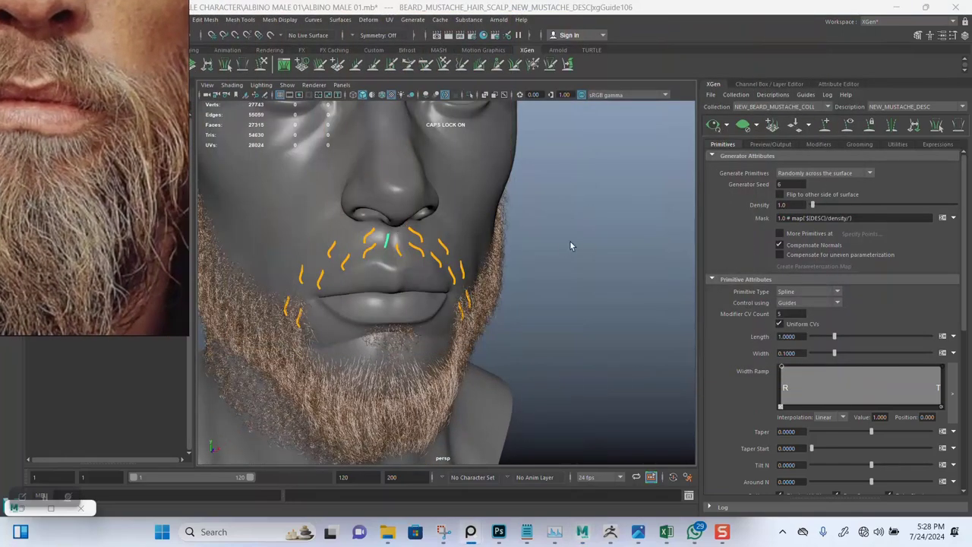
# - Set the hair width to 0, adjust the taper, and set taper start to 0.76
pyautogui.keyDown('alt'); pyautogui.moveTo(537, 272); pyautogui.dragTo(521, 295); pyautogui.keyUp('alt')
pyautogui.scroll(1, 519, 304)
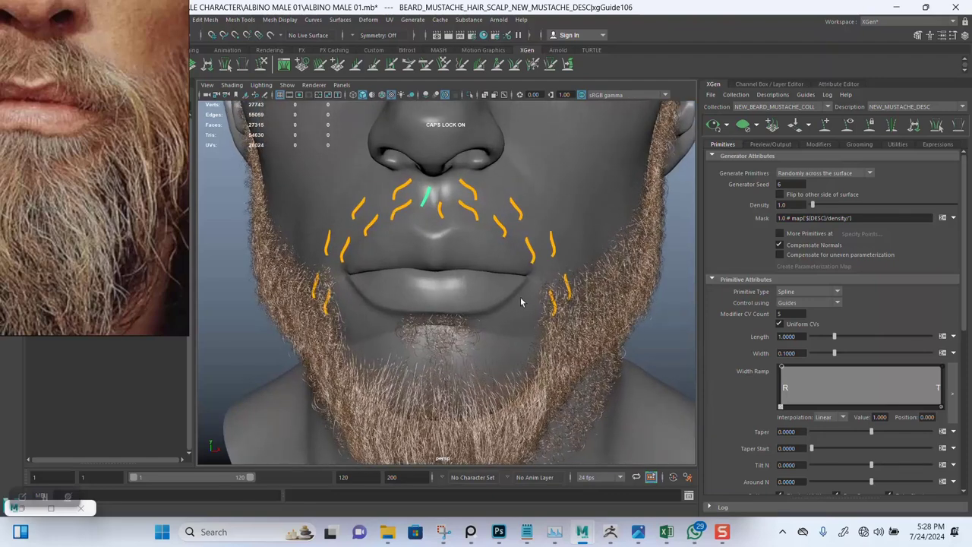
pyautogui.scroll(2, 524, 297)
pyautogui.scroll(2, 533, 283)
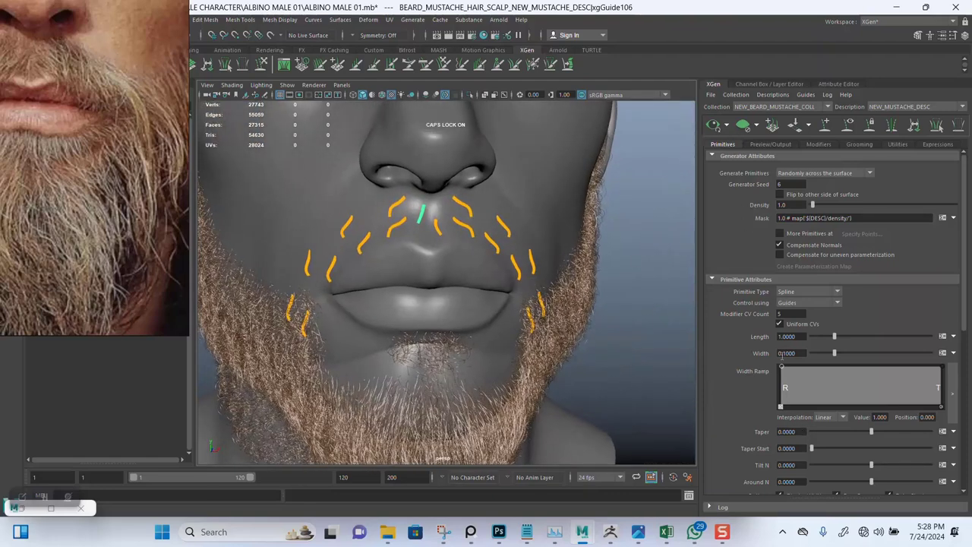
pyautogui.moveTo(802, 352); pyautogui.dragTo(751, 352)
pyautogui.write('0')
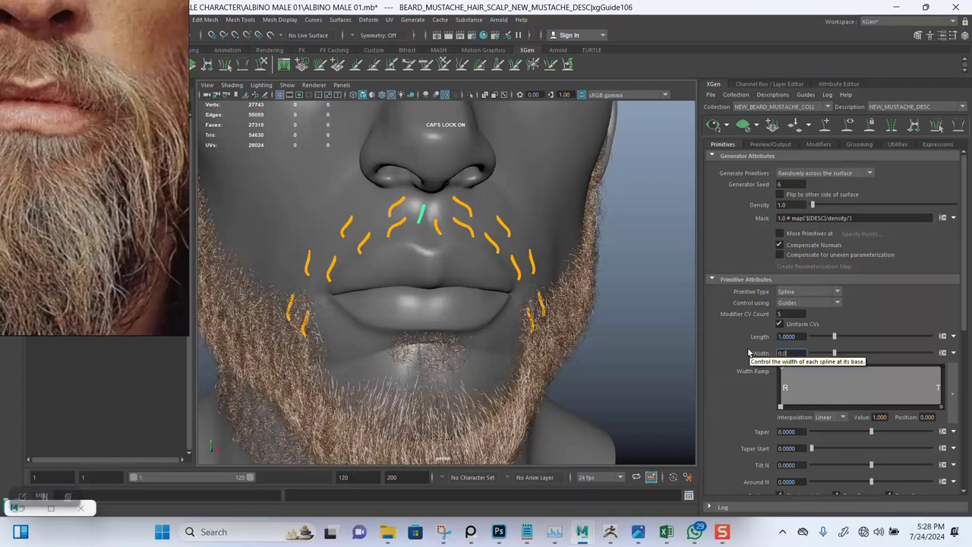
pyautogui.moveTo(799, 432); pyautogui.dragTo(757, 433)
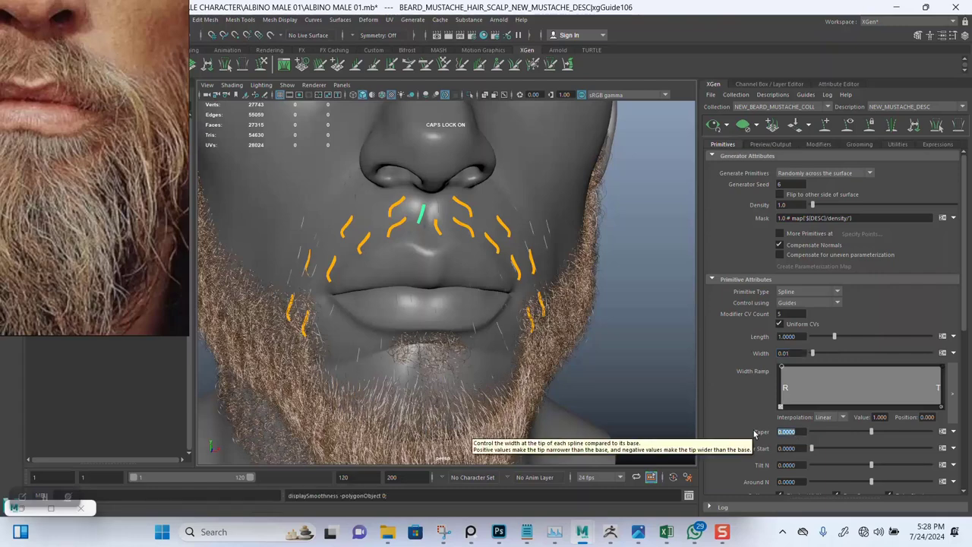
pyautogui.click(796, 431)
pyautogui.write('0.71')
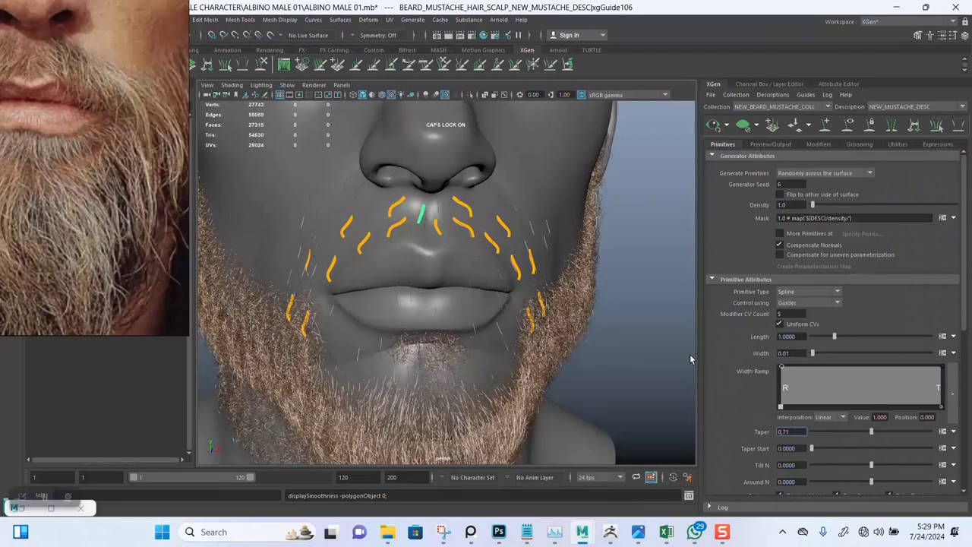
pyautogui.click(795, 448)
pyautogui.write('0.76')
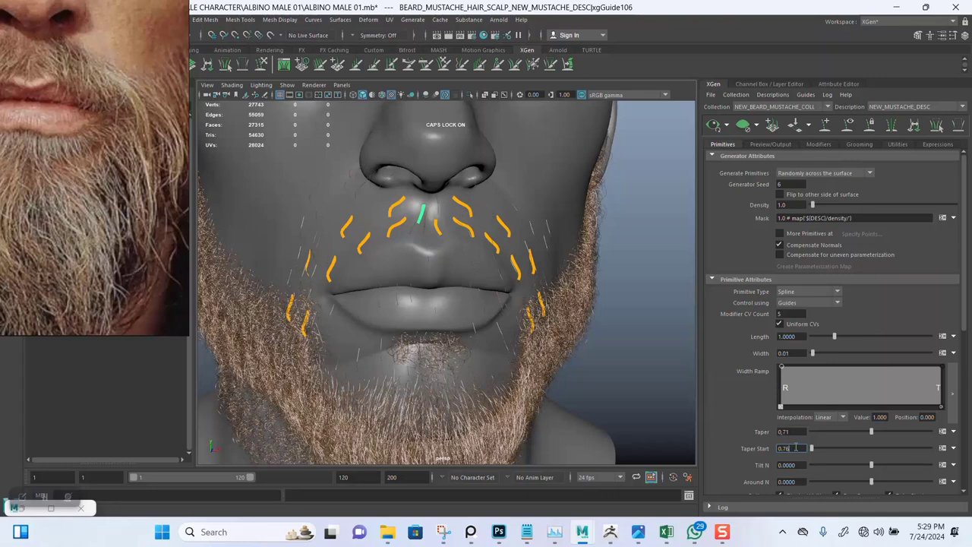
pyautogui.press('Return')
# - Raise the moustache density to 43.315 and inspect the thicker hair around the face
pyautogui.click(574, 304)
pyautogui.keyDown('alt'); pyautogui.moveTo(574, 304); pyautogui.dragTo(557, 293); pyautogui.keyUp('alt')
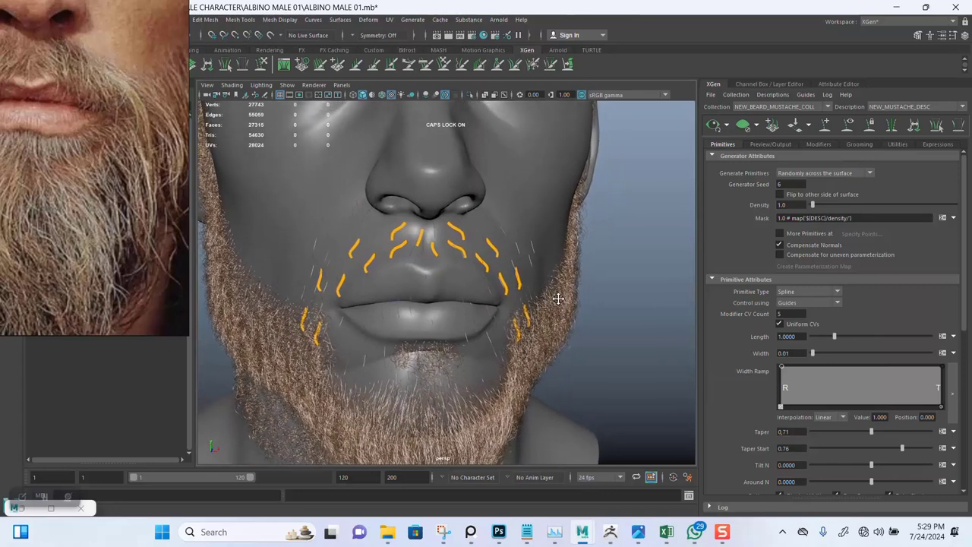
pyautogui.moveTo(812, 205); pyautogui.dragTo(873, 206)
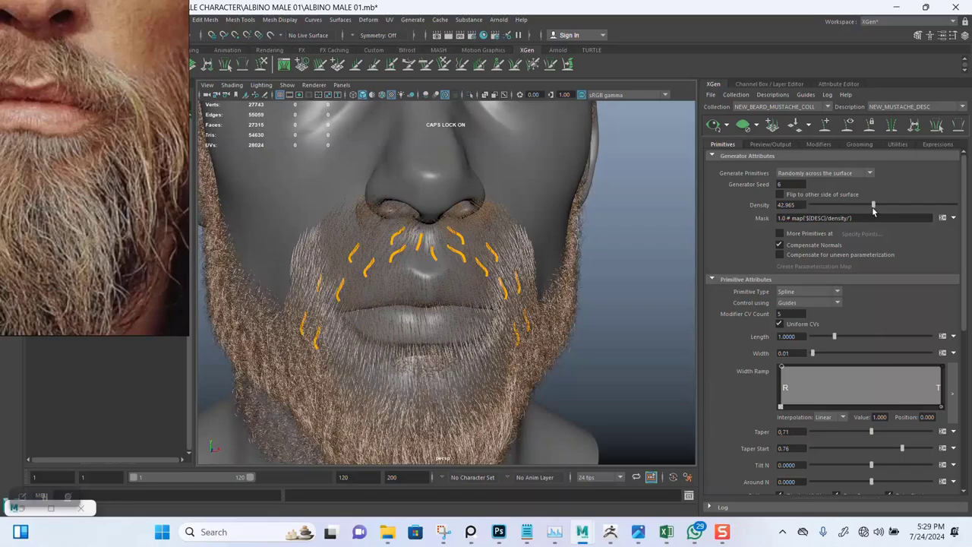
pyautogui.moveTo(489, 285)
pyautogui.keyDown('alt'); pyautogui.mouseDown()
pyautogui.moveTo(578, 284)
pyautogui.moveTo(527, 288)
pyautogui.moveTo(549, 276)
pyautogui.moveTo(546, 292)
pyautogui.moveTo(504, 262)
pyautogui.mouseUp(); pyautogui.keyUp('alt')
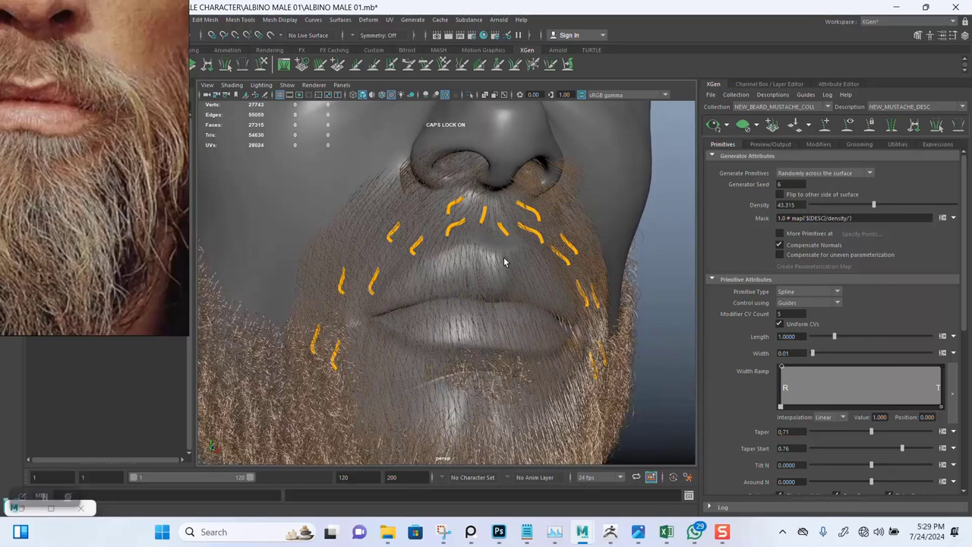
pyautogui.keyDown('alt'); pyautogui.moveTo(575, 303); pyautogui.dragTo(414, 248); pyautogui.keyUp('alt')
pyautogui.moveTo(476, 241)
pyautogui.keyDown('alt'); pyautogui.mouseDown()
pyautogui.moveTo(463, 250)
pyautogui.moveTo(487, 272)
pyautogui.moveTo(532, 250)
pyautogui.mouseUp(); pyautogui.keyUp('alt')
pyautogui.scroll(3, 464, 251)
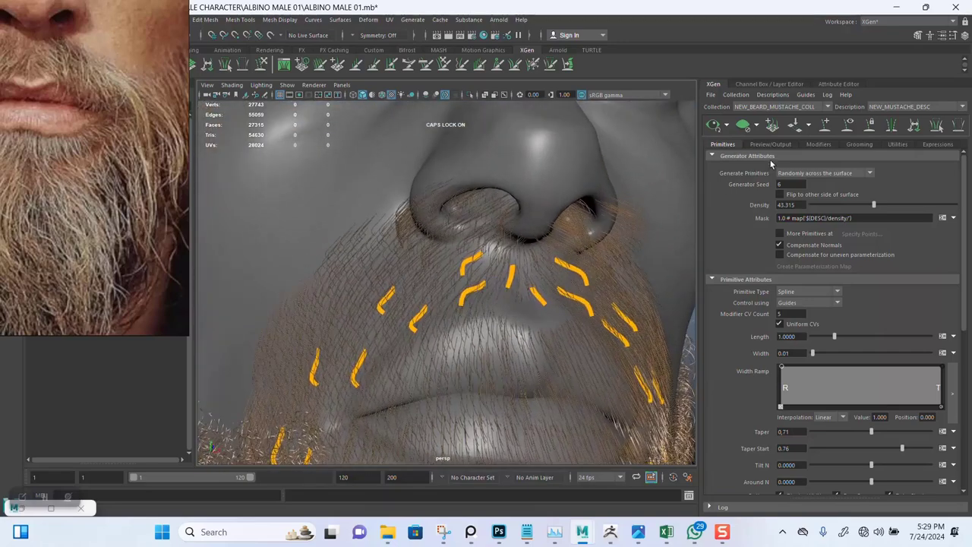
# - Place three new guides on the nostril rim and inside the nostril
pyautogui.click(823, 124)
pyautogui.moveTo(526, 216)
pyautogui.keyDown('alt'); pyautogui.mouseDown()
pyautogui.moveTo(522, 274)
pyautogui.moveTo(495, 293)
pyautogui.moveTo(502, 300)
pyautogui.mouseUp(); pyautogui.keyUp('alt')
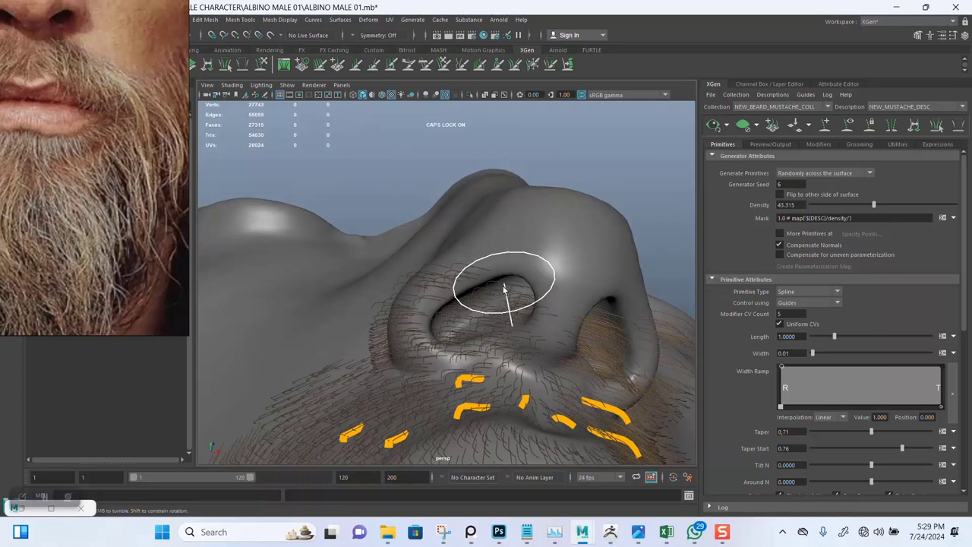
pyautogui.click(507, 308)
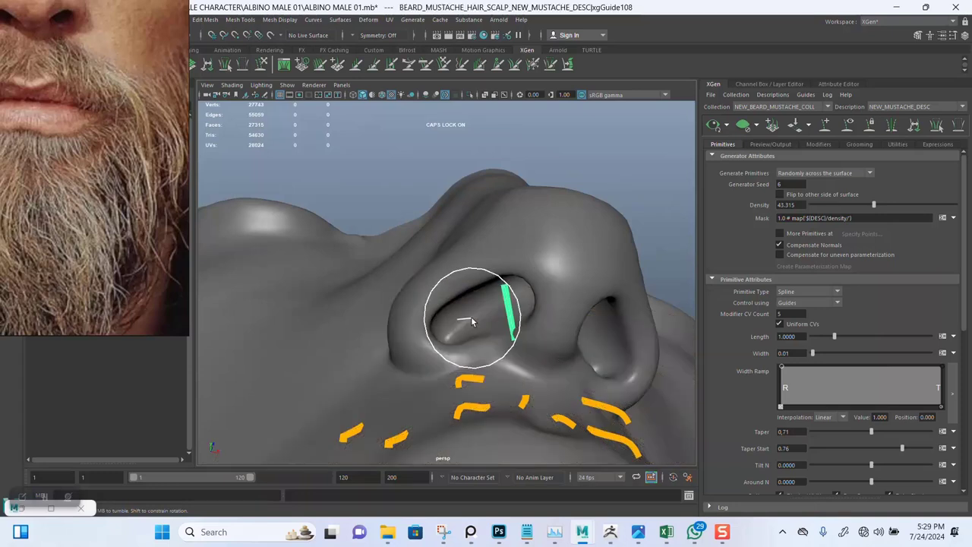
pyautogui.click(465, 321)
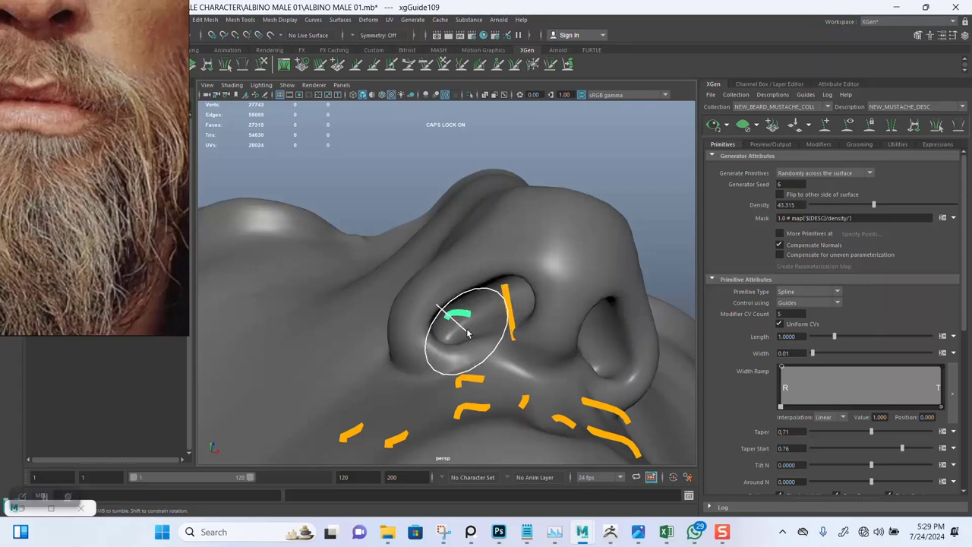
pyautogui.click(455, 327)
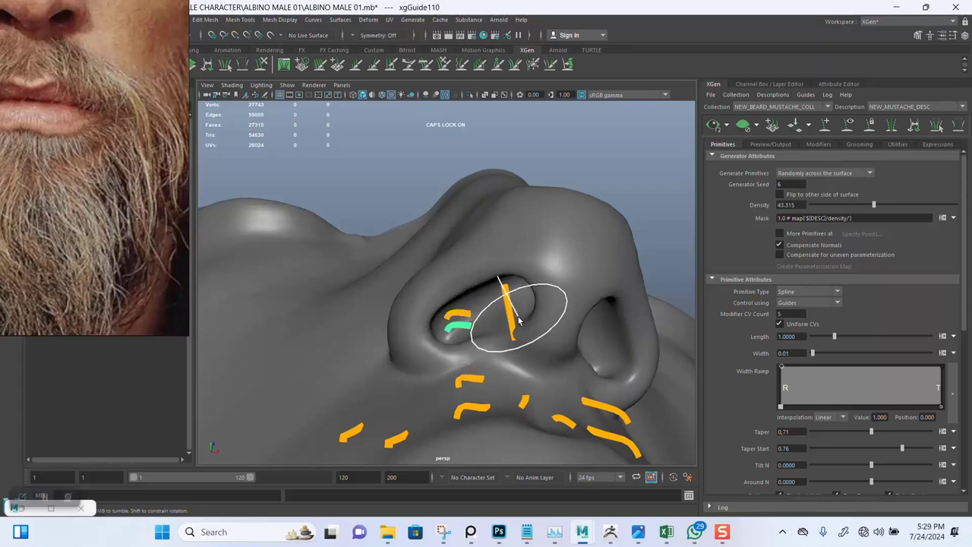
pyautogui.moveTo(524, 332)
pyautogui.keyDown('alt'); pyautogui.mouseDown()
pyautogui.moveTo(527, 310)
pyautogui.moveTo(488, 320)
pyautogui.moveTo(506, 322)
pyautogui.moveTo(392, 215)
pyautogui.moveTo(469, 290)
pyautogui.moveTo(443, 303)
pyautogui.moveTo(486, 310)
pyautogui.mouseUp(); pyautogui.keyUp('alt')
# - Reposition the left nostril guide with Move Guides, freeze its transforms, and save the scene
pyautogui.click(477, 322)
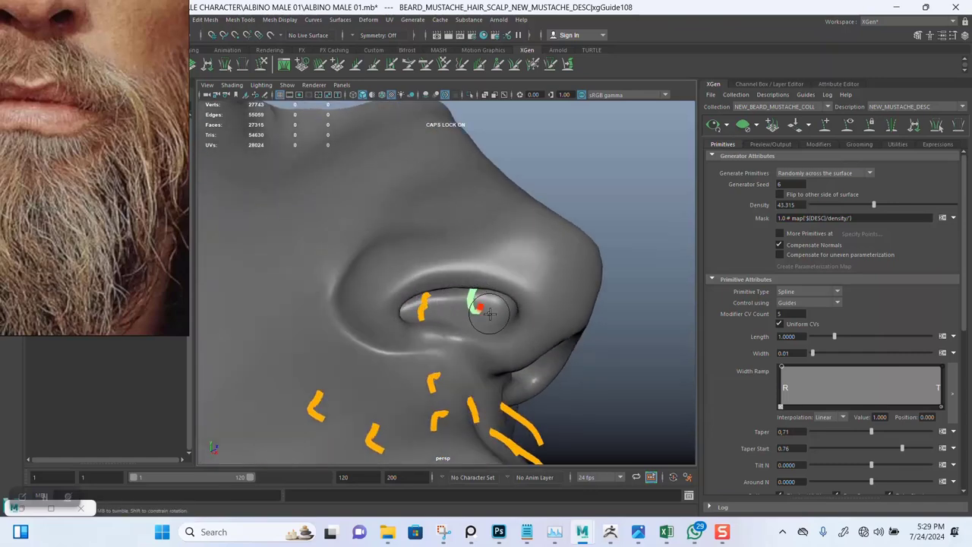
pyautogui.click(582, 194)
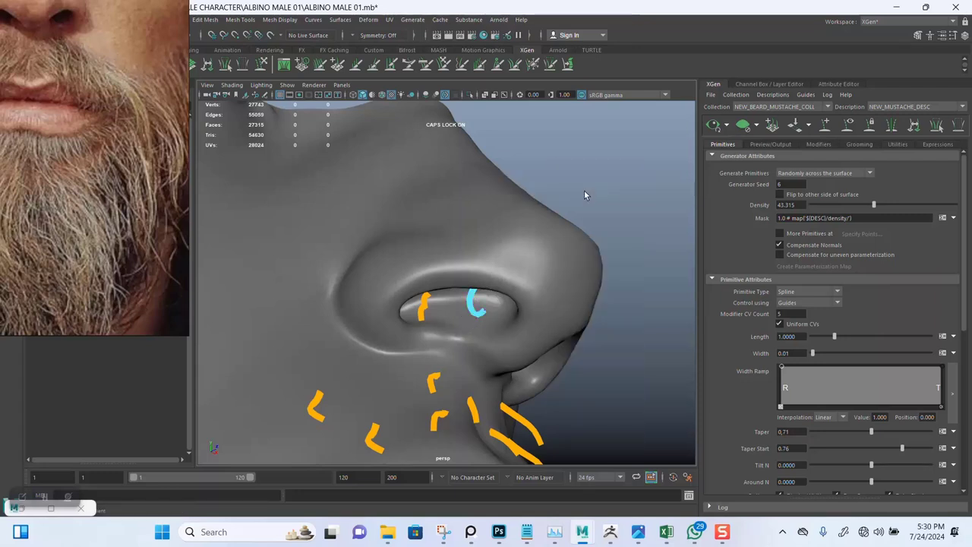
pyautogui.rightClick(586, 192)
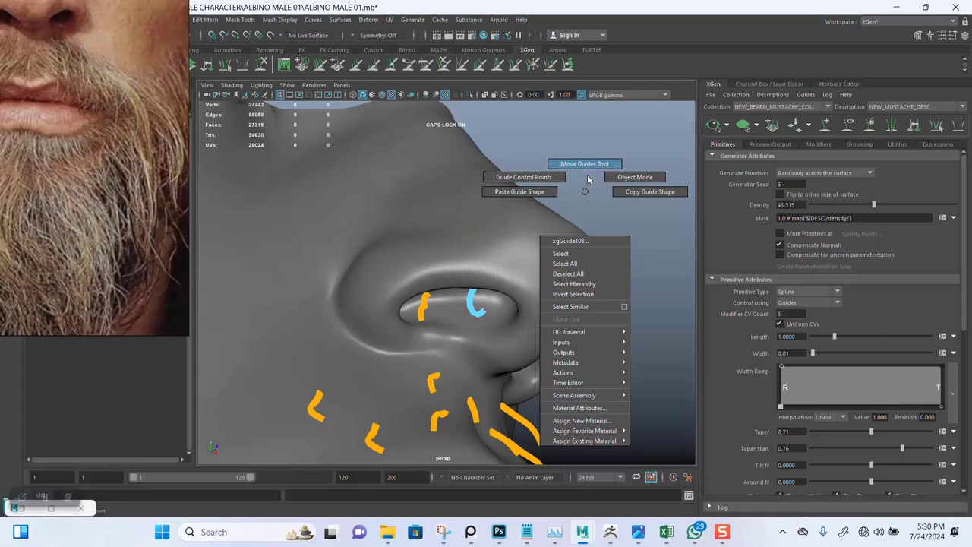
pyautogui.click(587, 178)
pyautogui.moveTo(393, 240); pyautogui.dragTo(495, 341)
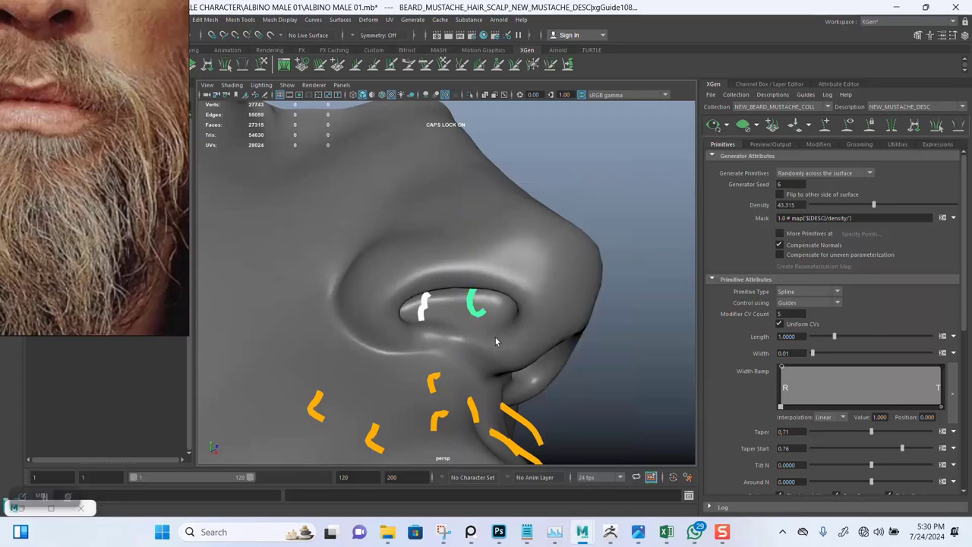
pyautogui.press('w')
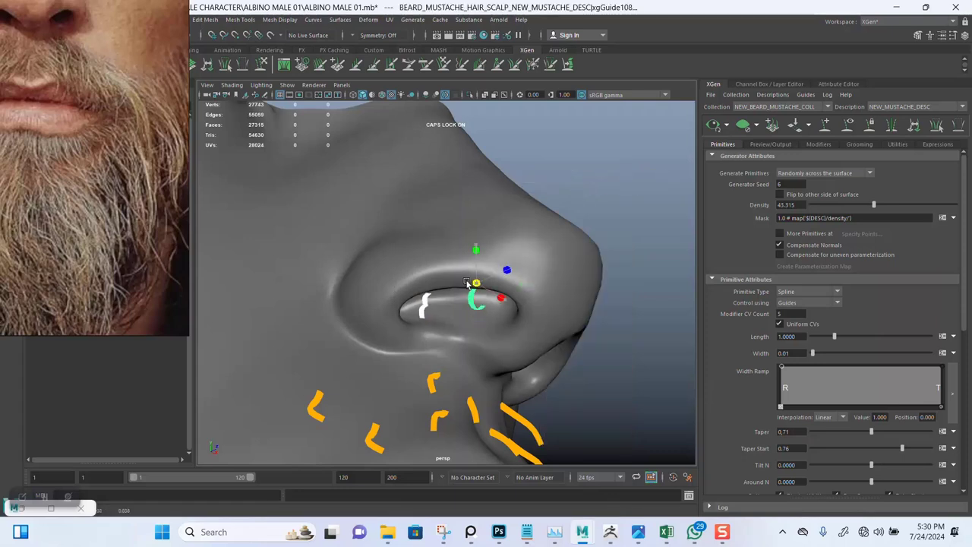
pyautogui.keyDown('alt'); pyautogui.moveTo(467, 282); pyautogui.dragTo(466, 306); pyautogui.keyUp('alt')
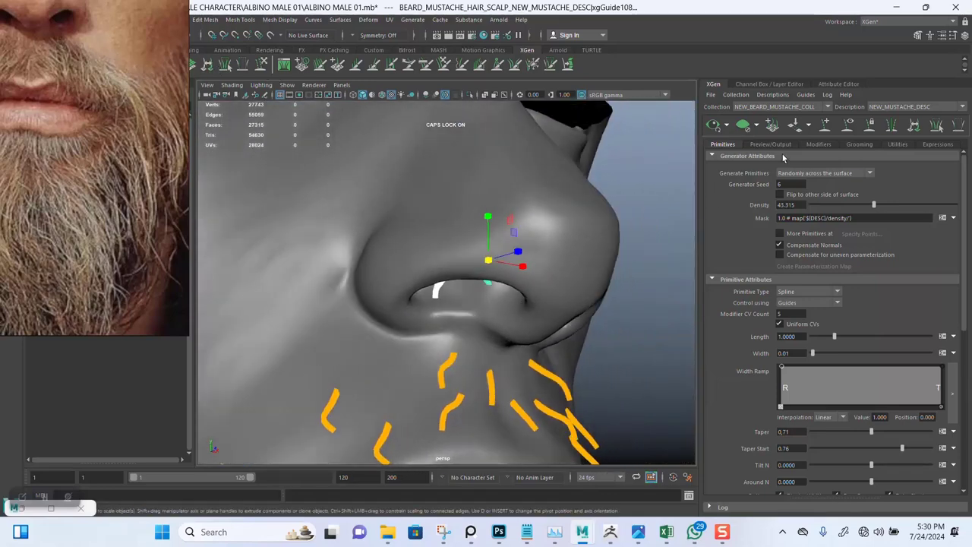
pyautogui.hotkey('ctrl', 'shift', 'f')
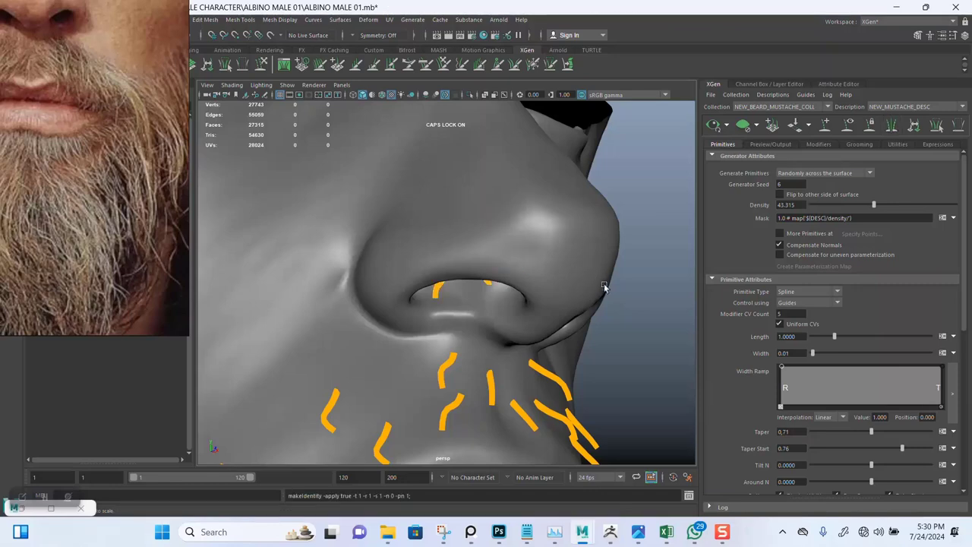
pyautogui.moveTo(604, 287)
pyautogui.keyDown('alt'); pyautogui.mouseDown()
pyautogui.moveTo(476, 229)
pyautogui.moveTo(426, 232)
pyautogui.moveTo(560, 251)
pyautogui.moveTo(536, 295)
pyautogui.moveTo(574, 273)
pyautogui.mouseUp(); pyautogui.keyUp('alt')
pyautogui.hotkey('ctrl', 's')
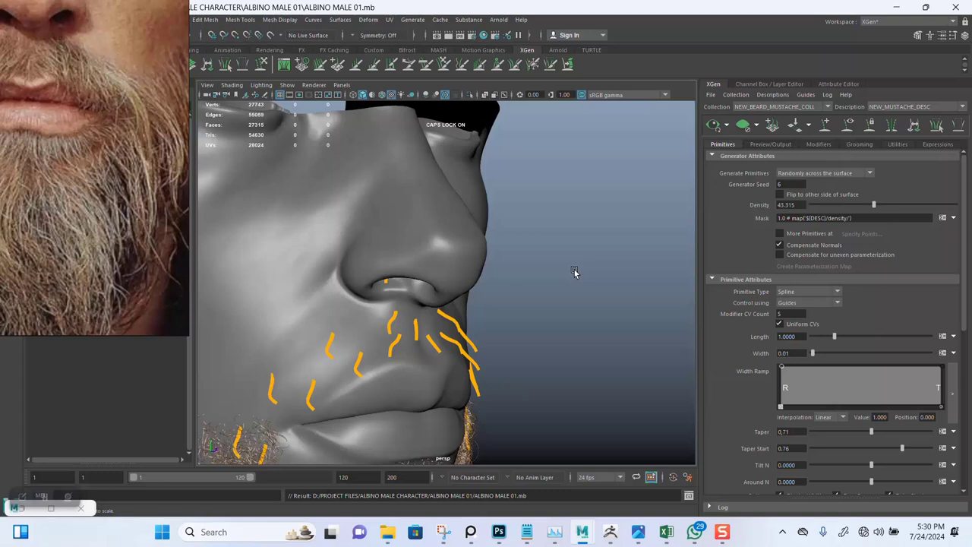
# - Create the NEW_MUSTACHE_DENS_MASK density map at map resolution 50 with a black start colour
pyautogui.keyDown('alt'); pyautogui.moveTo(515, 261); pyautogui.dragTo(553, 242); pyautogui.keyUp('alt')
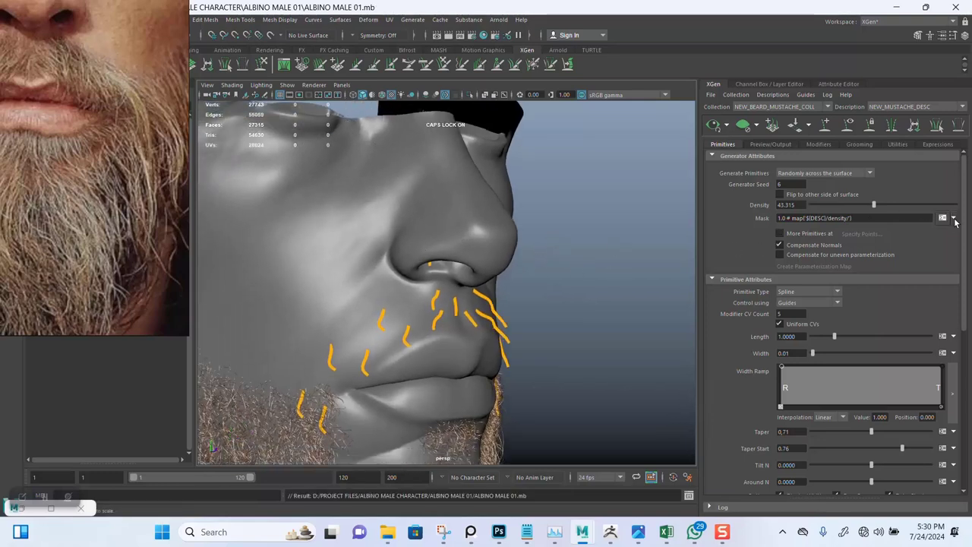
pyautogui.click(955, 220)
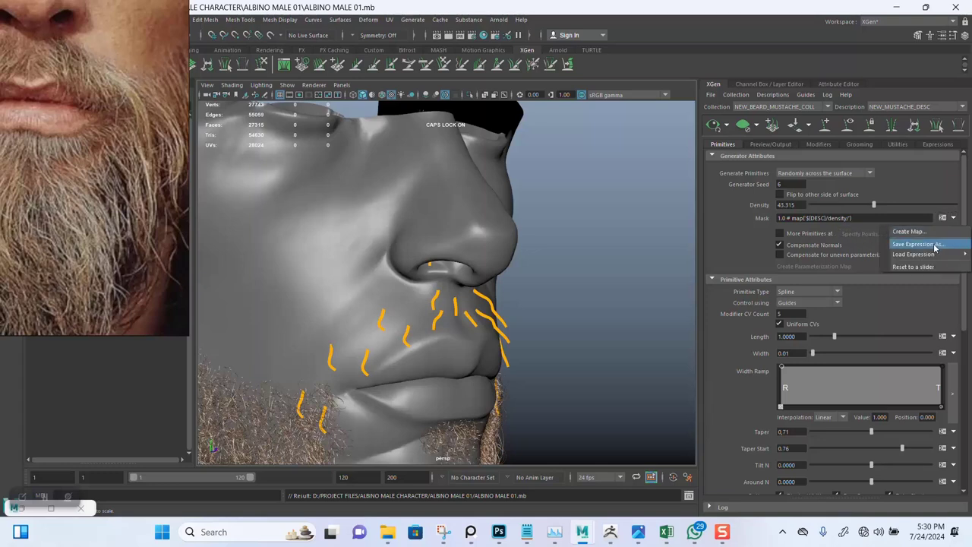
pyautogui.click(920, 232)
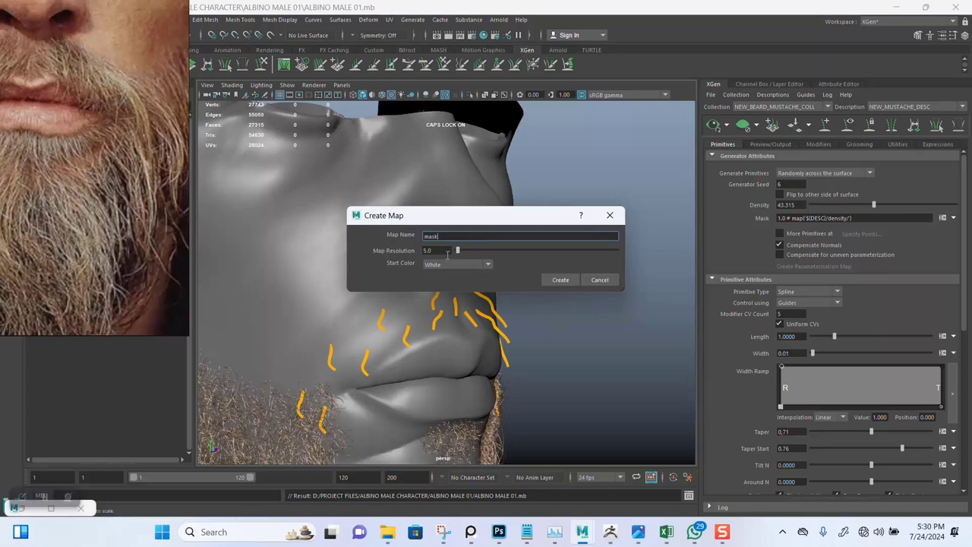
pyautogui.click(446, 250)
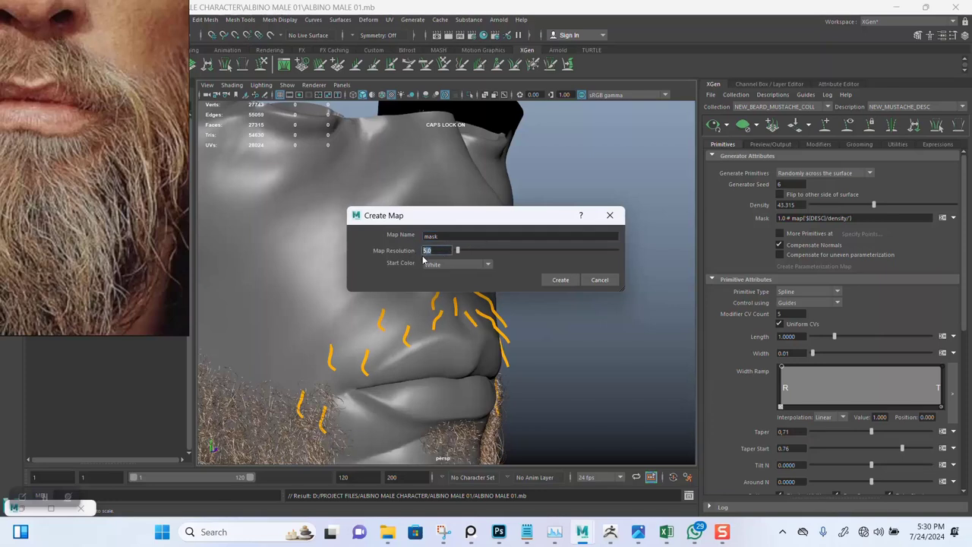
pyautogui.write('5')
pyautogui.click(439, 265)
pyautogui.click(443, 286)
pyautogui.doubleClick(445, 235)
pyautogui.write('NEW_MUSTACHE_DENS_MASK')
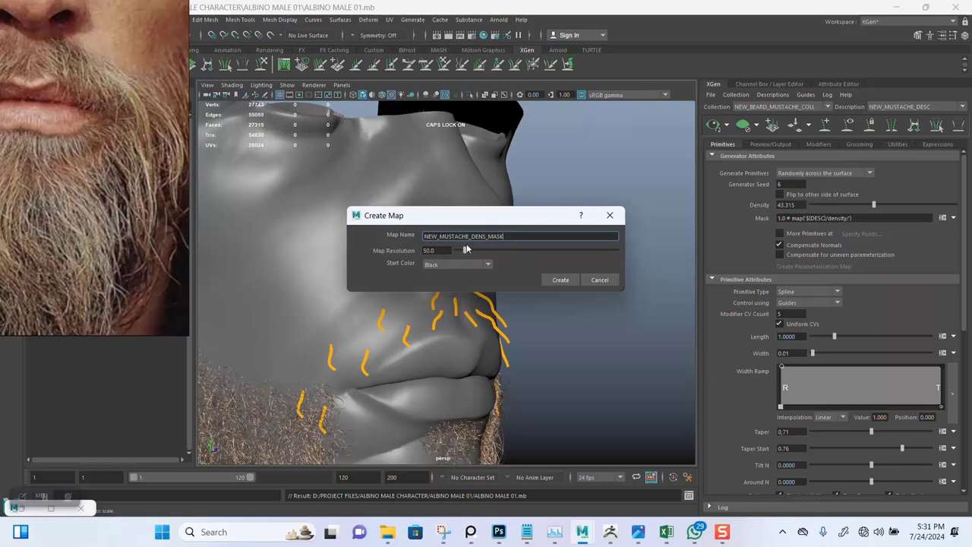
pyautogui.click(560, 279)
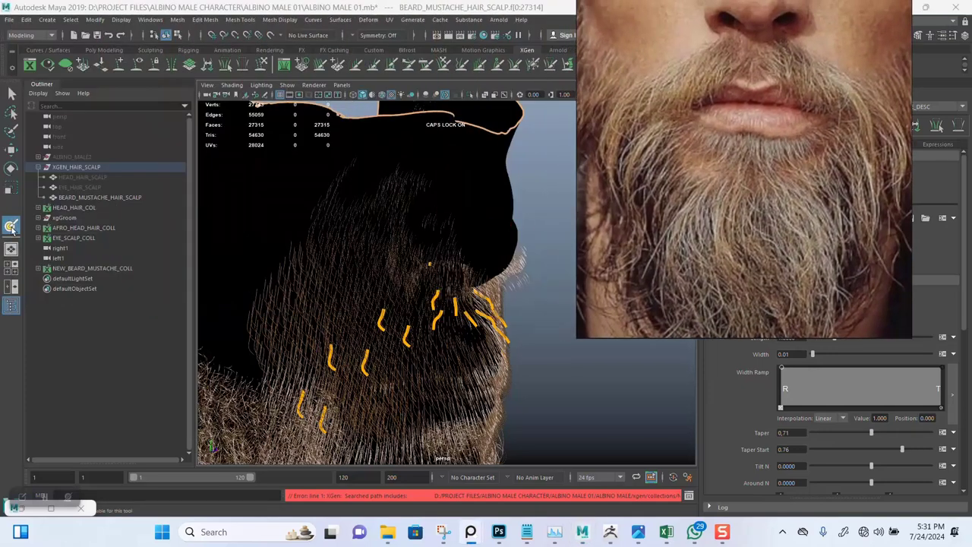
# - Set the paint brush to a solid round profile
pyautogui.doubleClick(10, 227)
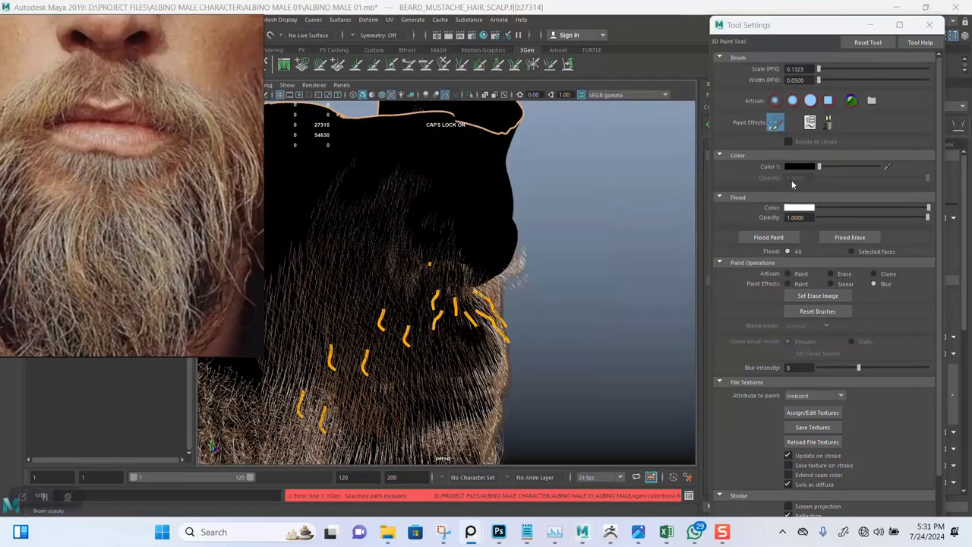
pyautogui.click(810, 101)
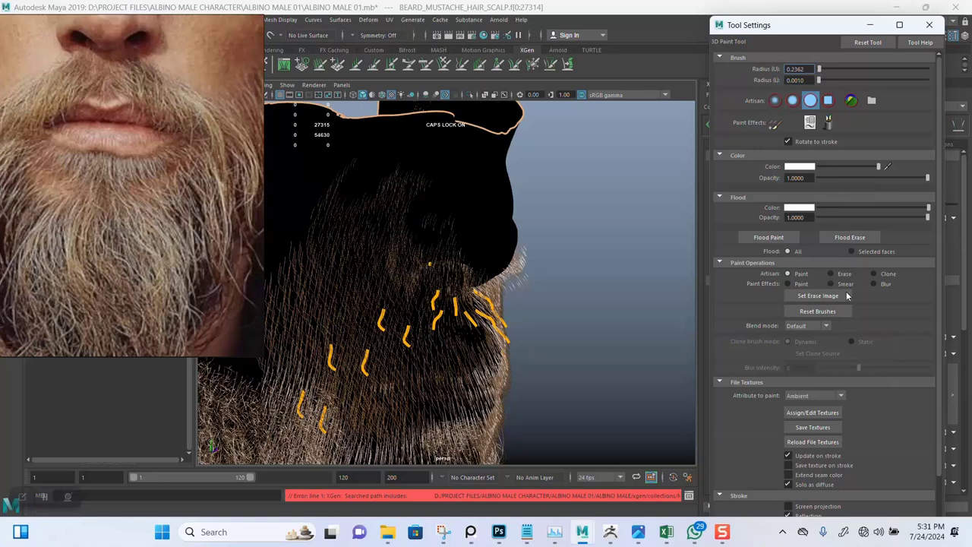
pyautogui.scroll(-2, 790, 475)
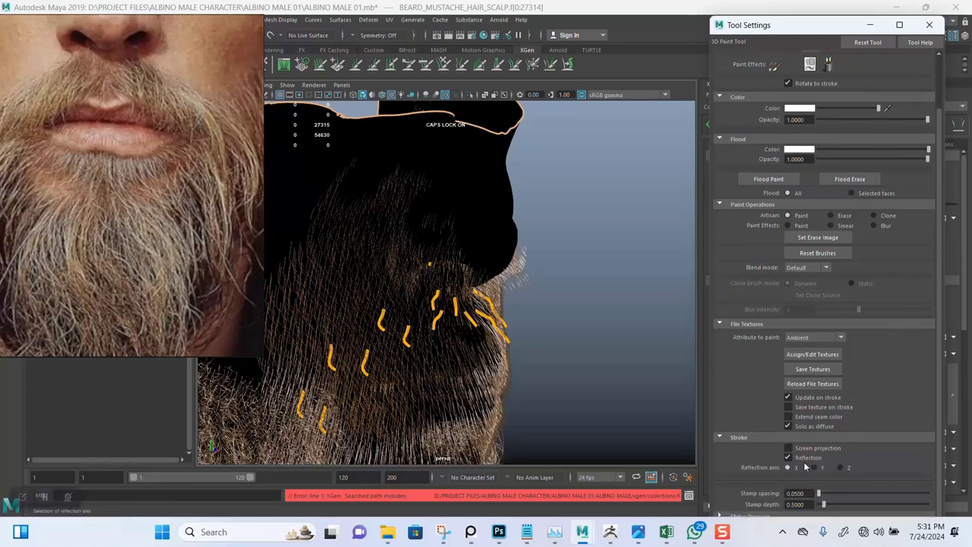
pyautogui.click(928, 26)
# - Turn on wireframe-on-shaded and hide the hair preview so only the guides show
pyautogui.keyDown('alt'); pyautogui.moveTo(575, 265); pyautogui.dragTo(449, 281); pyautogui.keyUp('alt')
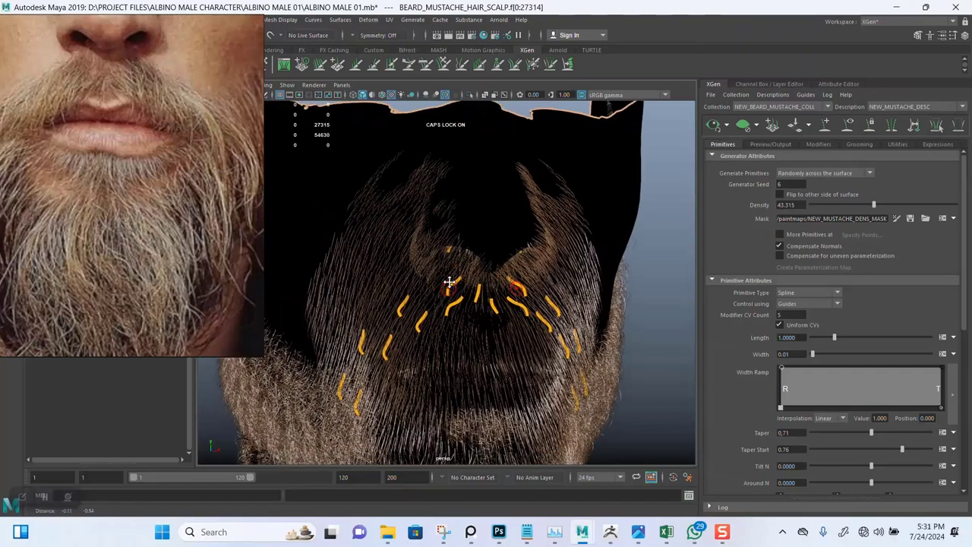
pyautogui.scroll(2, 436, 281)
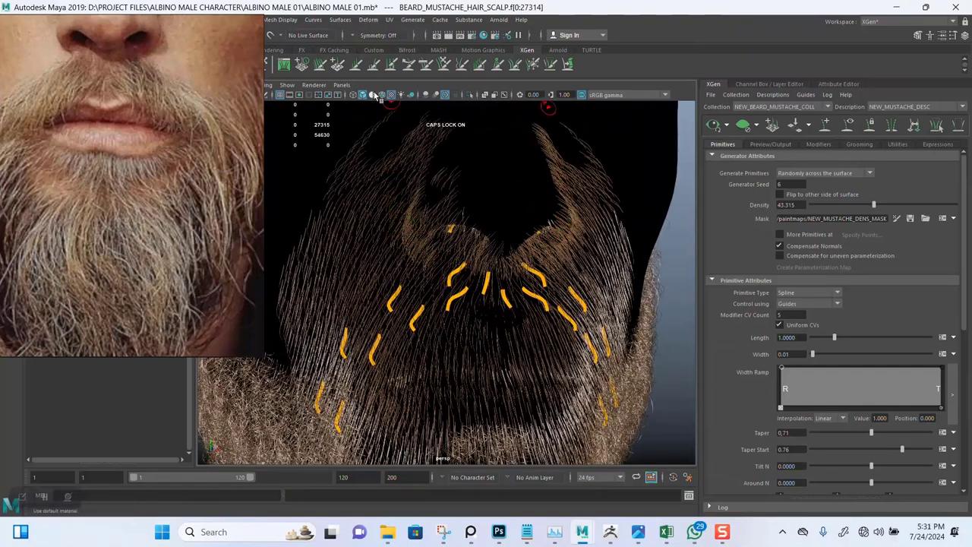
pyautogui.click(390, 96)
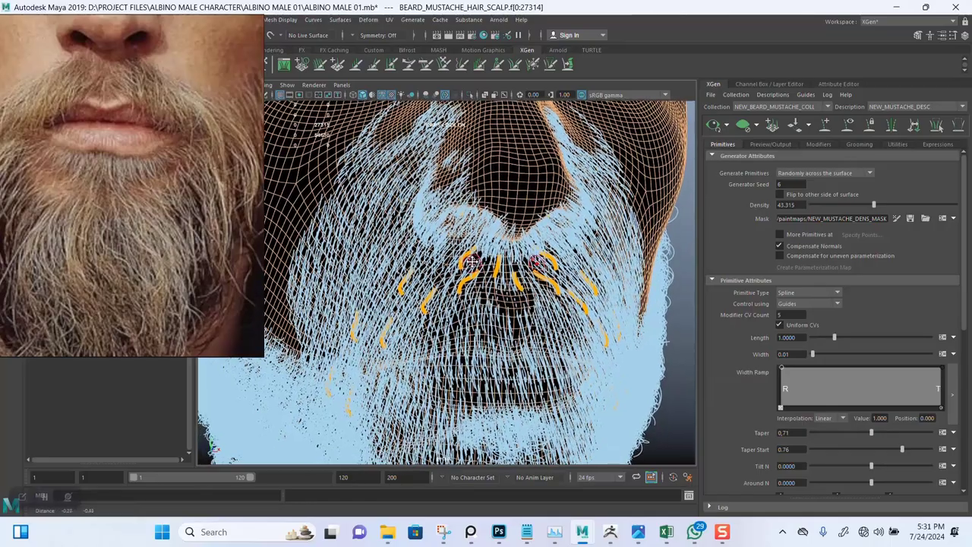
pyautogui.click(743, 126)
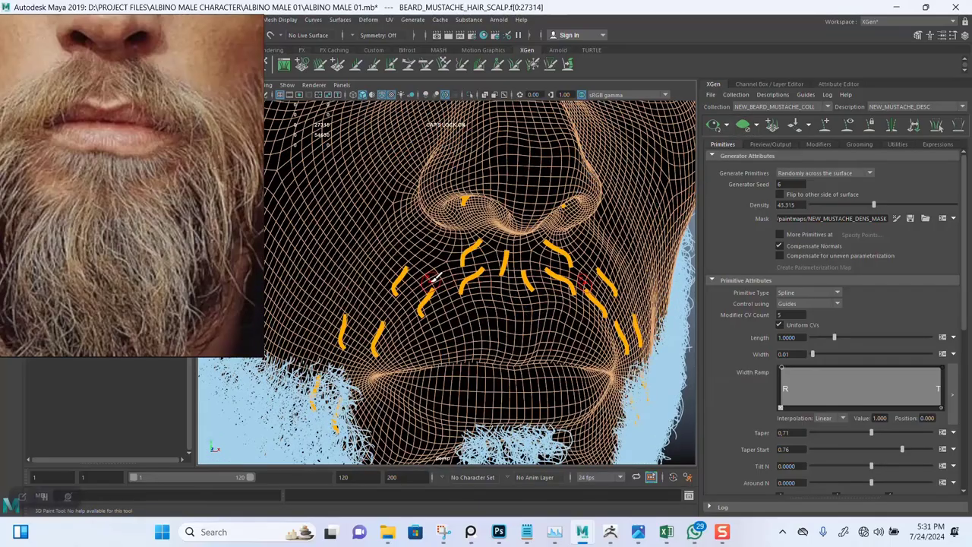
pyautogui.scroll(2, 456, 243)
pyautogui.scroll(1, 445, 227)
pyautogui.scroll(1, 492, 215)
pyautogui.scroll(-1, 492, 215)
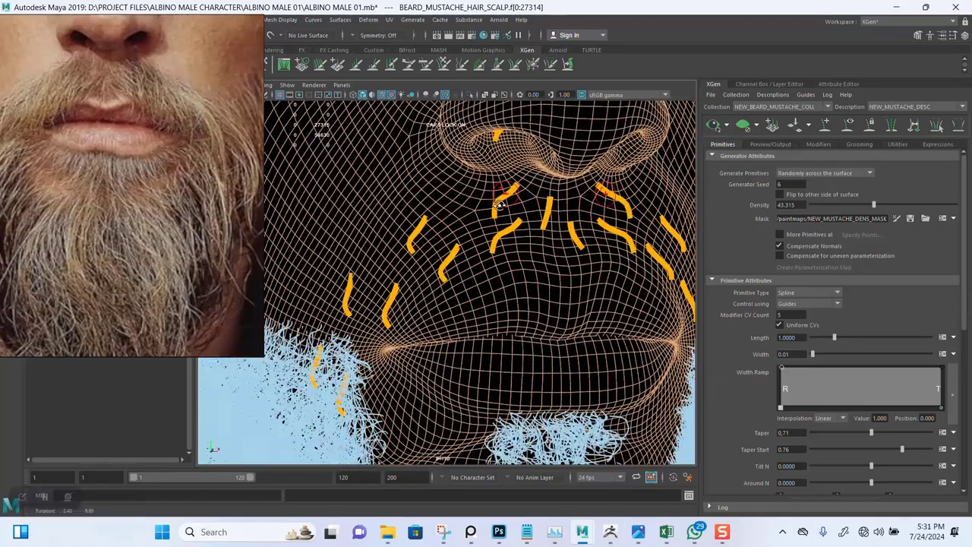
pyautogui.scroll(-1, 481, 217)
pyautogui.scroll(-1, 433, 258)
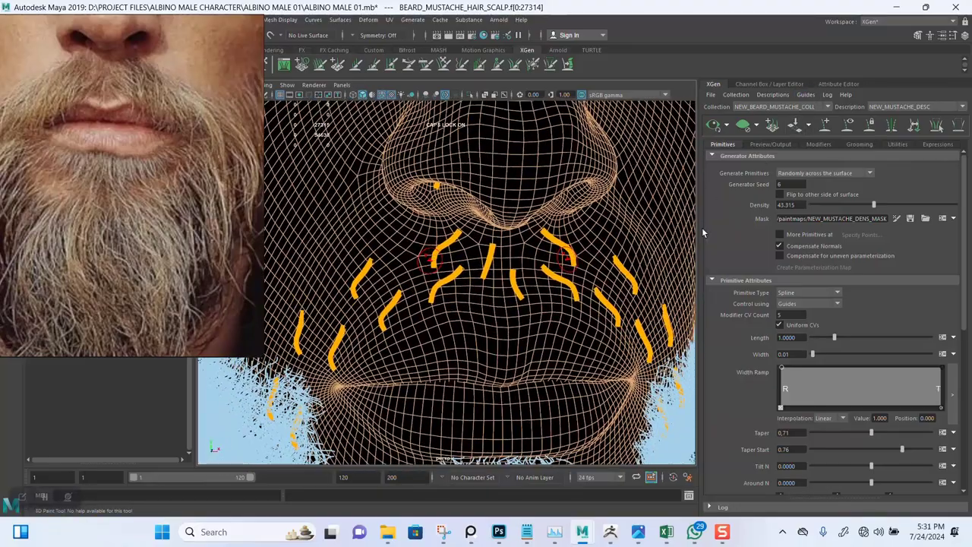
pyautogui.scroll(1, 505, 259)
pyautogui.scroll(2, 507, 254)
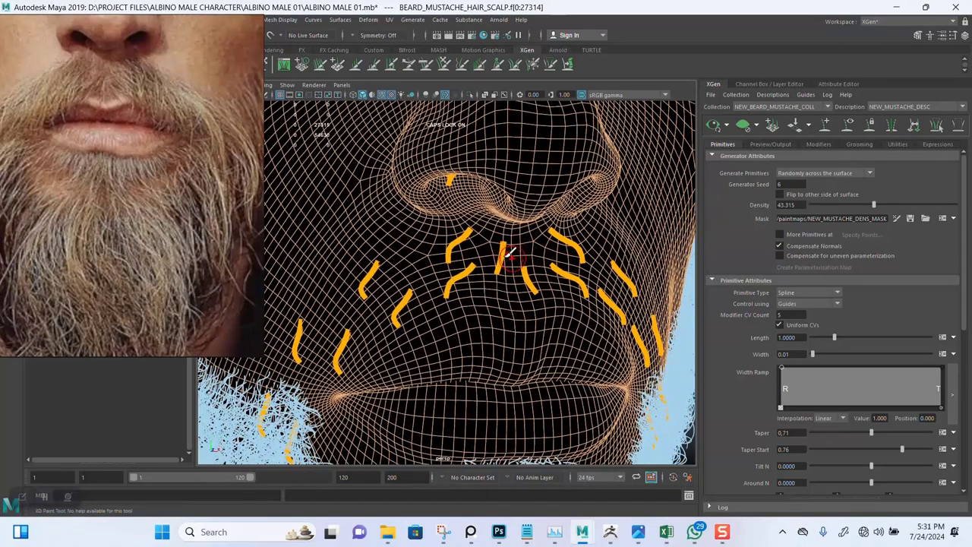
pyautogui.keyDown('alt'); pyautogui.moveTo(509, 253); pyautogui.dragTo(472, 260); pyautogui.keyUp('alt')
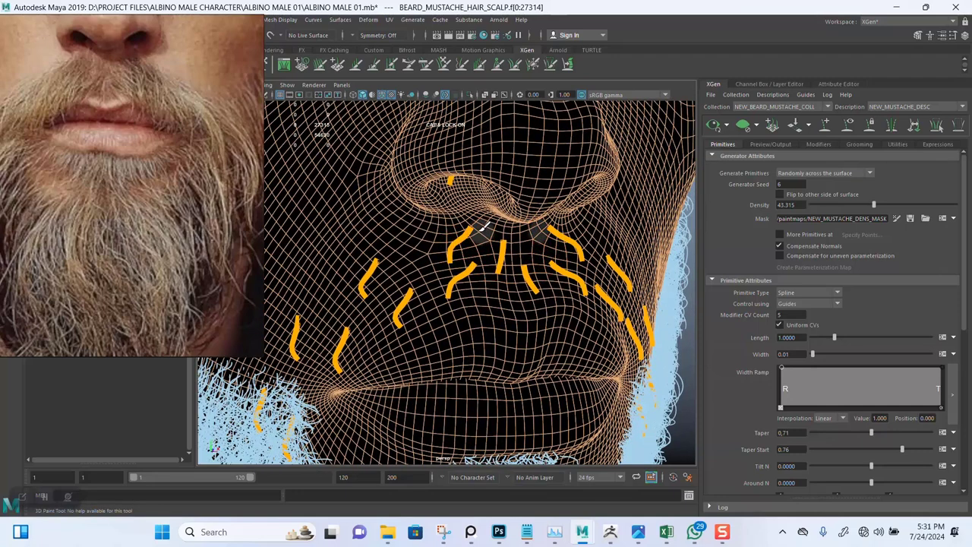
# - Paint white mask bands along the upper-lip moustache area from lip corner toward the beard
pyautogui.moveTo(481, 226)
pyautogui.mouseDown()
pyautogui.moveTo(363, 272)
pyautogui.moveTo(313, 334)
pyautogui.mouseUp()
pyautogui.keyDown('alt'); pyautogui.moveTo(313, 334); pyautogui.dragTo(487, 272, button='right'); pyautogui.keyUp('alt')
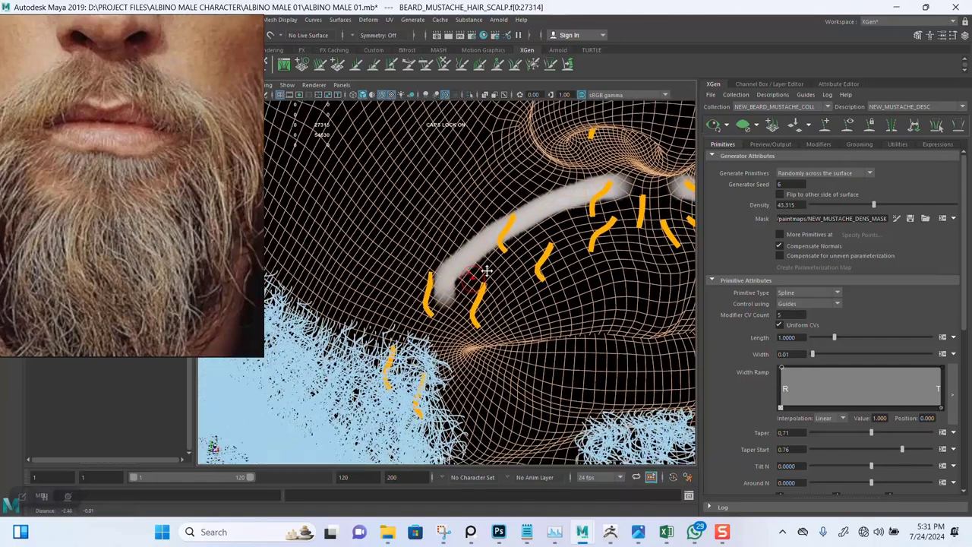
pyautogui.keyDown('alt'); pyautogui.moveTo(435, 286); pyautogui.dragTo(445, 271, button='middle'); pyautogui.keyUp('alt')
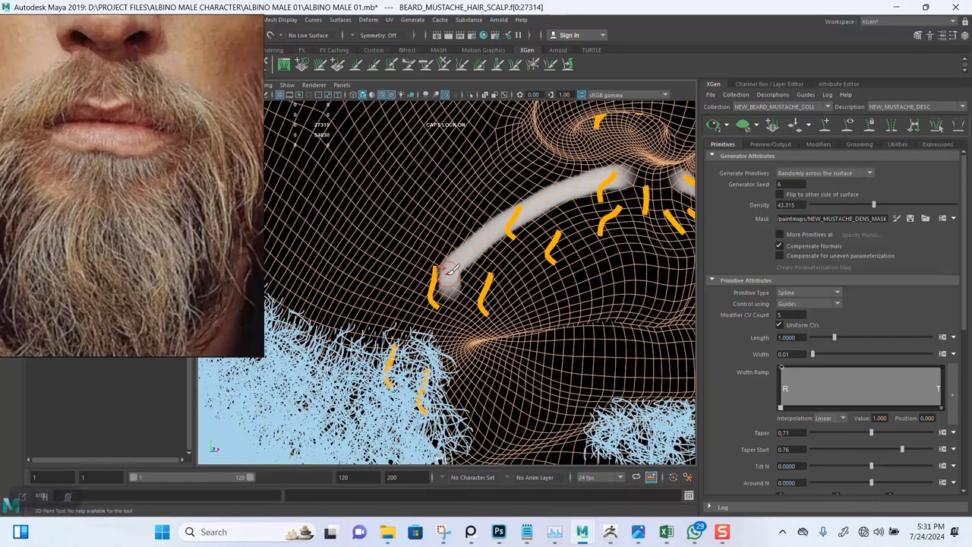
pyautogui.moveTo(450, 271); pyautogui.dragTo(385, 368)
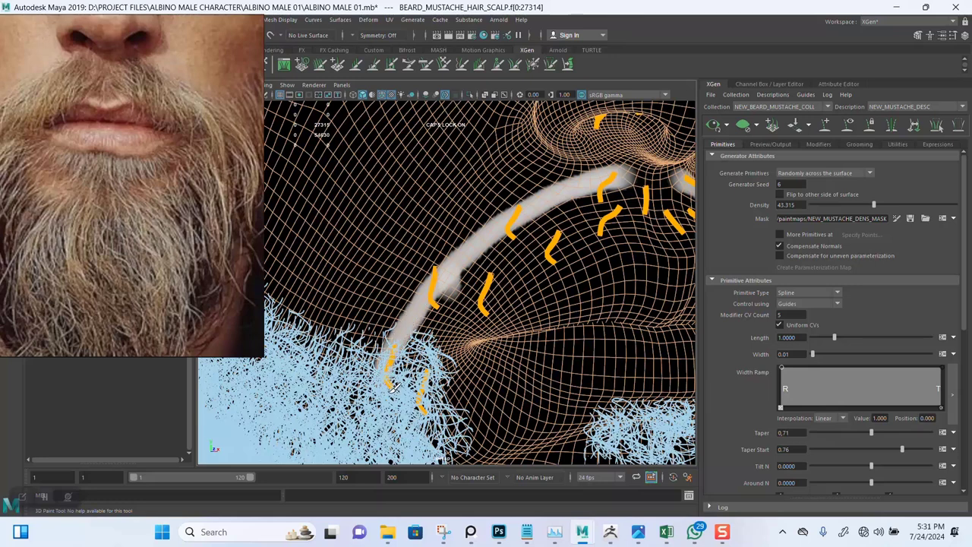
pyautogui.moveTo(426, 373)
pyautogui.mouseDown()
pyautogui.moveTo(460, 292)
pyautogui.moveTo(544, 232)
pyautogui.moveTo(616, 217)
pyautogui.mouseUp()
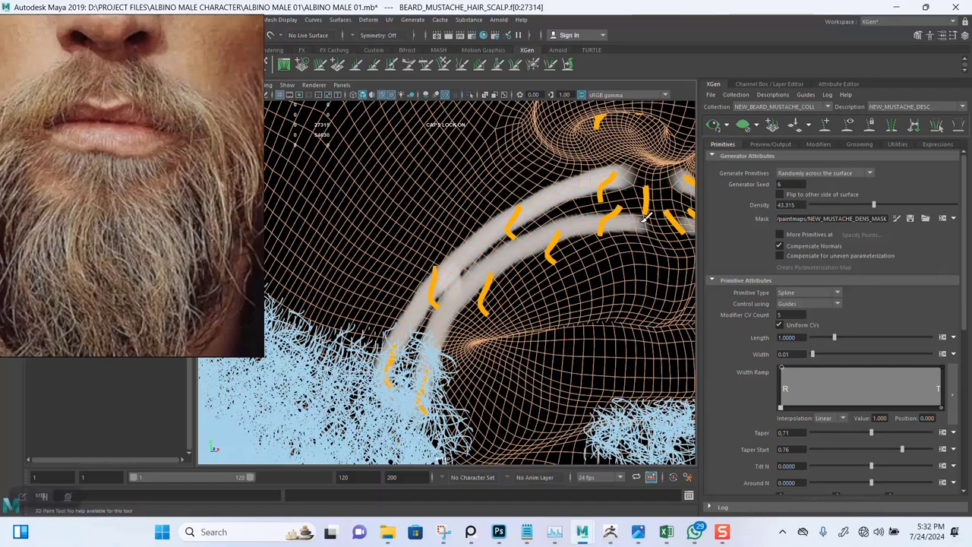
pyautogui.moveTo(640, 218)
pyautogui.keyDown('alt'); pyautogui.mouseDown()
pyautogui.moveTo(514, 272)
pyautogui.moveTo(463, 243)
pyautogui.mouseUp(); pyautogui.keyUp('alt')
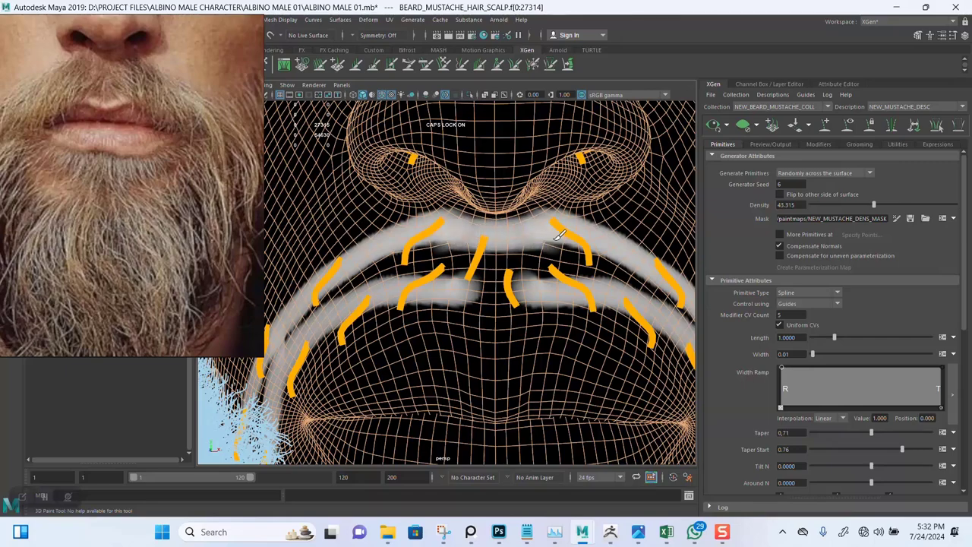
pyautogui.moveTo(532, 286)
pyautogui.mouseDown()
pyautogui.moveTo(501, 286)
pyautogui.moveTo(579, 278)
pyautogui.moveTo(493, 279)
pyautogui.moveTo(503, 265)
pyautogui.moveTo(487, 235)
pyautogui.mouseUp()
# - Fill the central gap and left side of the moustache mask with white
pyautogui.scroll(2, 503, 265)
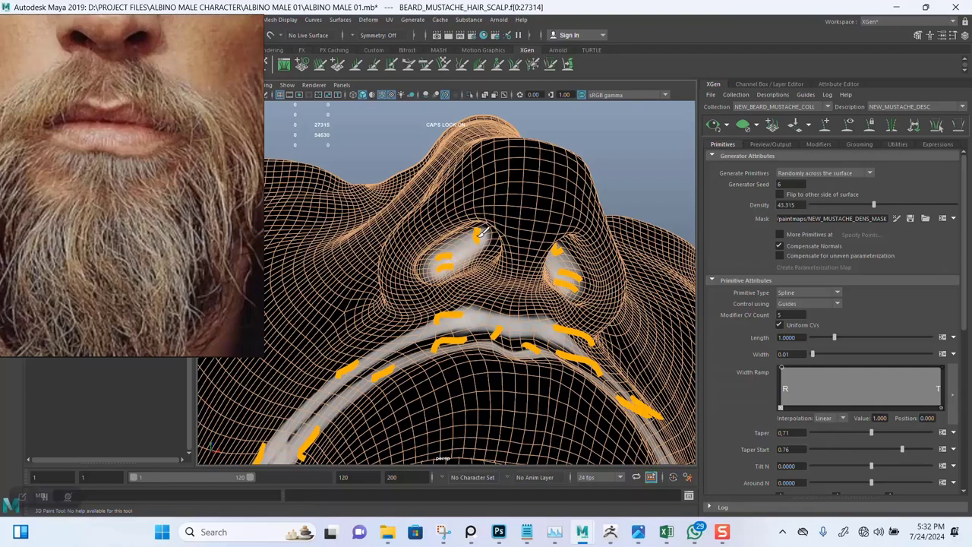
pyautogui.keyDown('alt'); pyautogui.moveTo(480, 232); pyautogui.dragTo(478, 269); pyautogui.keyUp('alt')
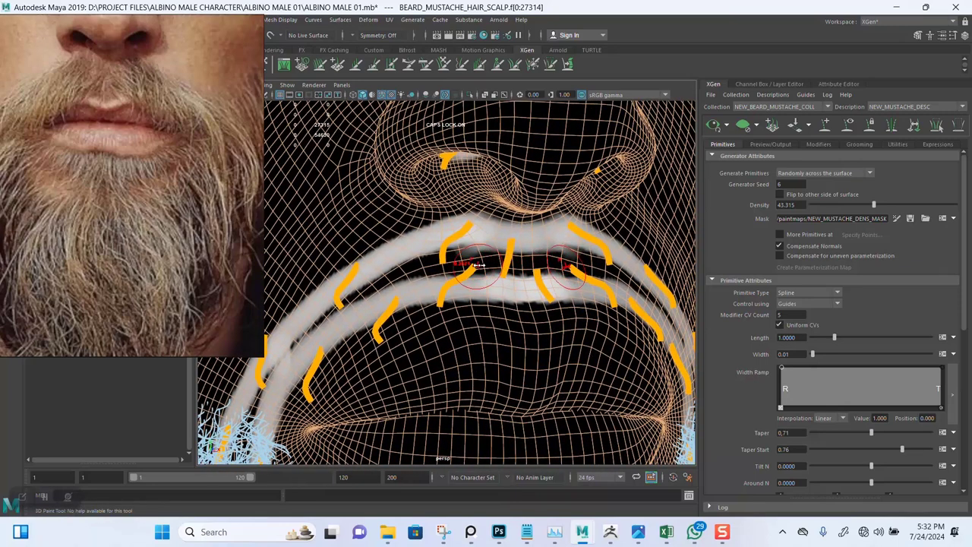
pyautogui.moveTo(478, 264)
pyautogui.mouseDown()
pyautogui.moveTo(428, 265)
pyautogui.moveTo(319, 318)
pyautogui.moveTo(262, 403)
pyautogui.mouseUp()
pyautogui.moveTo(380, 357)
pyautogui.keyDown('alt'); pyautogui.mouseDown()
pyautogui.moveTo(464, 260)
pyautogui.moveTo(384, 292)
pyautogui.moveTo(342, 363)
pyautogui.moveTo(384, 281)
pyautogui.mouseUp(); pyautogui.keyUp('alt')
pyautogui.scroll(-3, 468, 300)
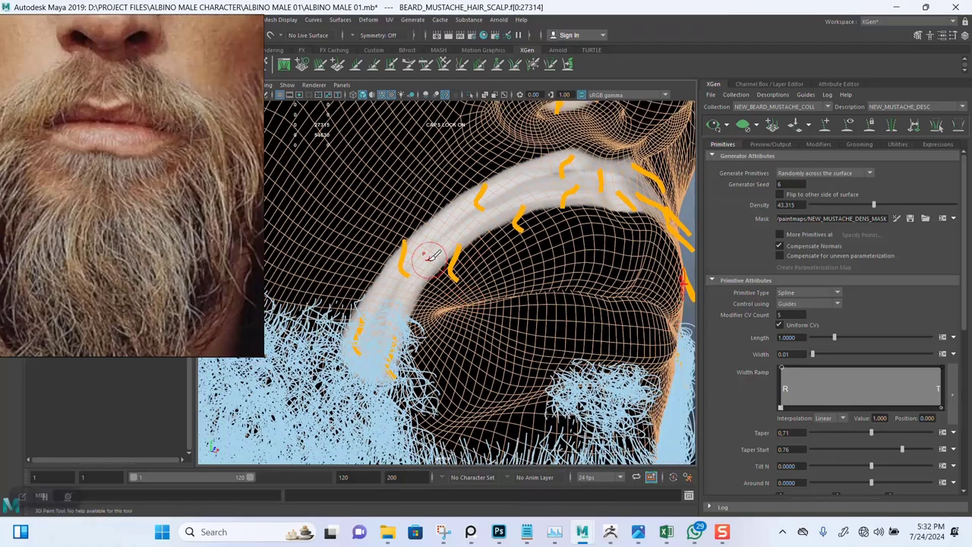
pyautogui.keyDown('alt'); pyautogui.moveTo(521, 265); pyautogui.dragTo(504, 289); pyautogui.keyUp('alt')
pyautogui.keyDown('alt'); pyautogui.moveTo(504, 288); pyautogui.dragTo(509, 282, button='middle'); pyautogui.keyUp('alt')
pyautogui.keyDown('alt'); pyautogui.moveTo(509, 282); pyautogui.dragTo(471, 288); pyautogui.keyUp('alt')
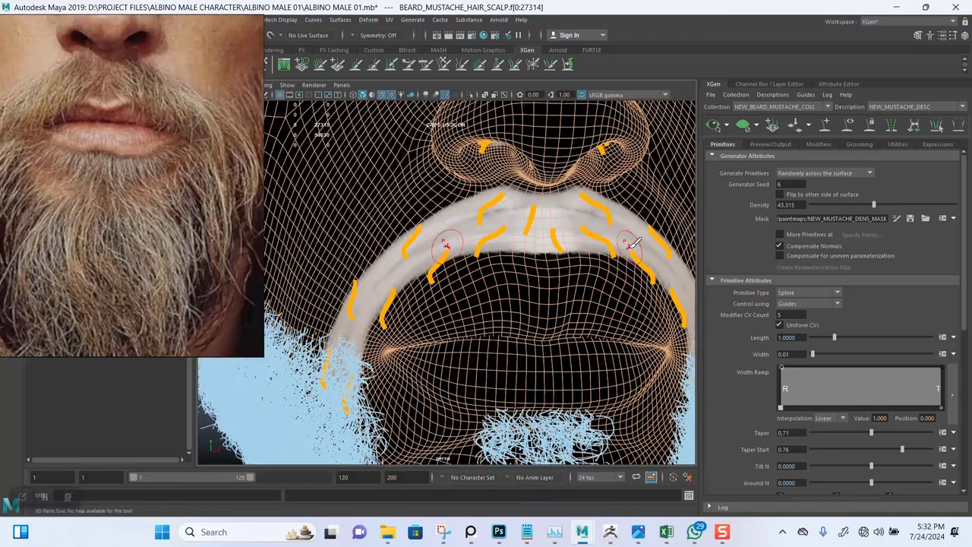
# - Save the painted density mask so the moustache hair updates
pyautogui.click(912, 216)
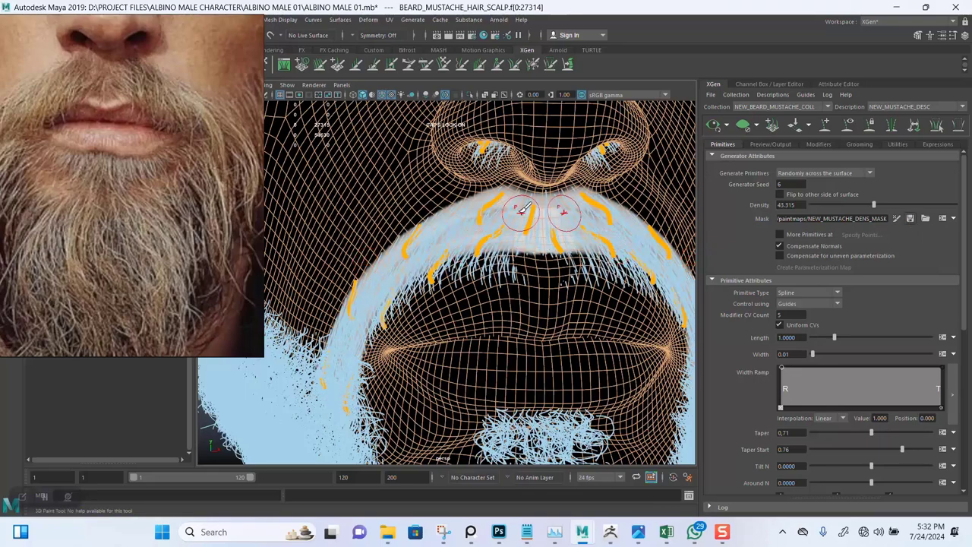
pyautogui.moveTo(531, 209)
pyautogui.keyDown('alt'); pyautogui.mouseDown()
pyautogui.moveTo(492, 199)
pyautogui.moveTo(496, 241)
pyautogui.moveTo(369, 238)
pyautogui.mouseUp(); pyautogui.keyUp('alt')
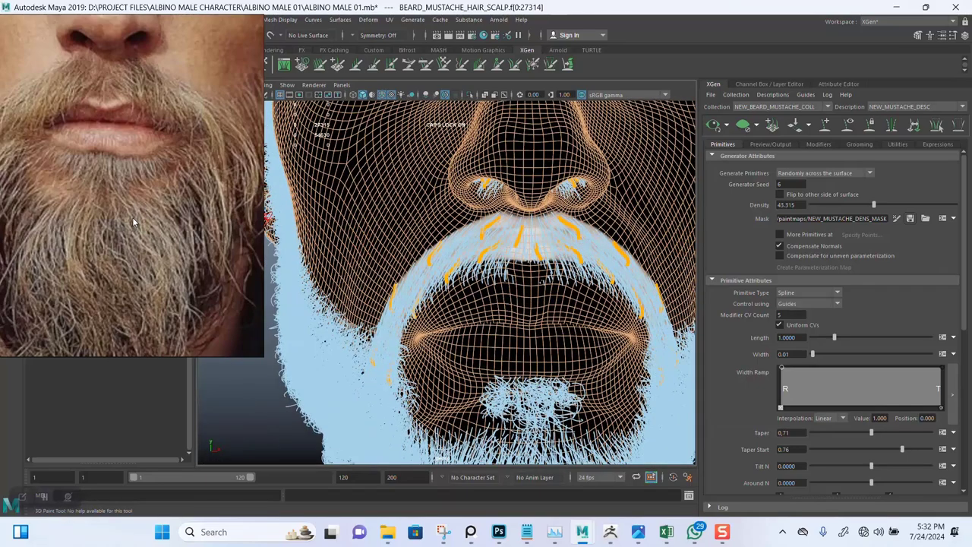
pyautogui.scroll(3, 219, 284)
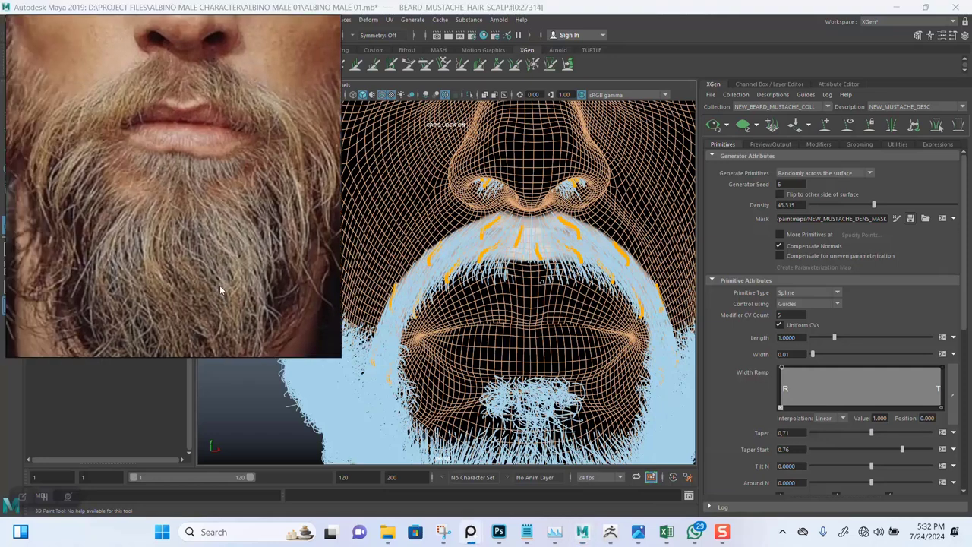
pyautogui.scroll(1, 219, 285)
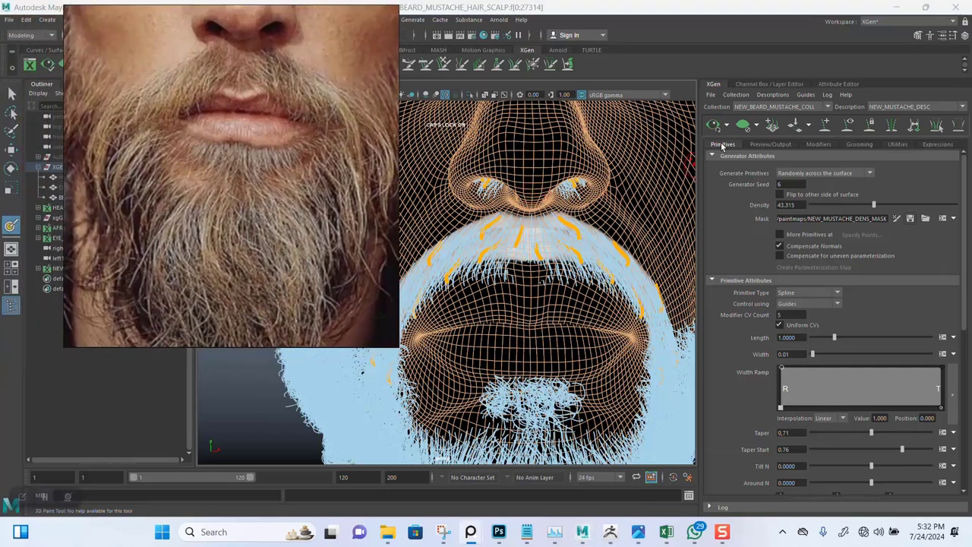
# - Switch the brush to Blur with scale 0.2609 and work over the moustache mask edges
pyautogui.click(743, 125)
pyautogui.doubleClick(11, 226)
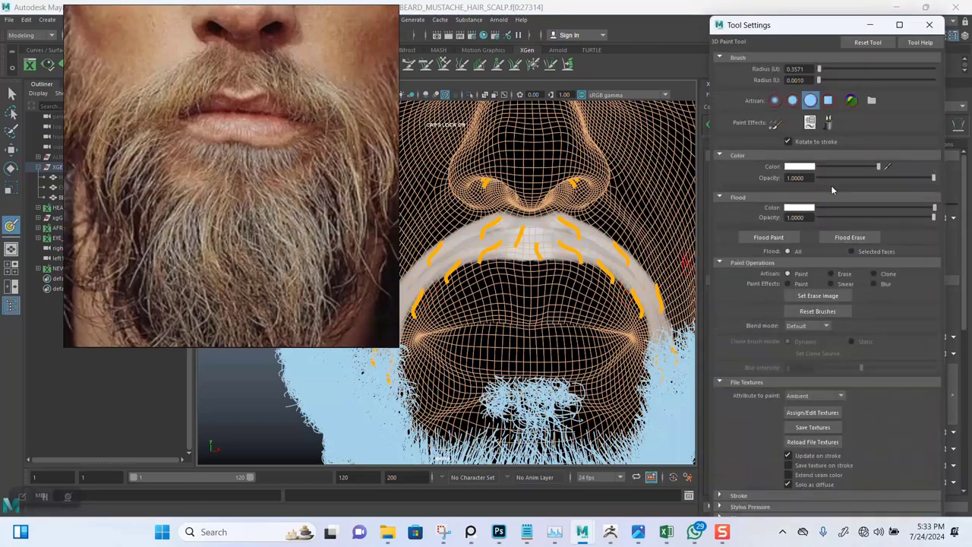
pyautogui.click(873, 283)
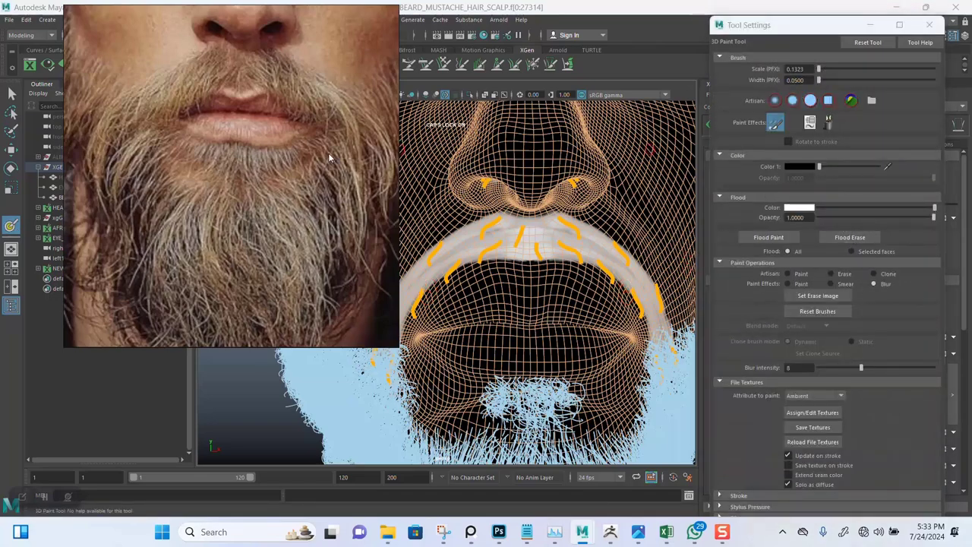
pyautogui.scroll(3, 536, 186)
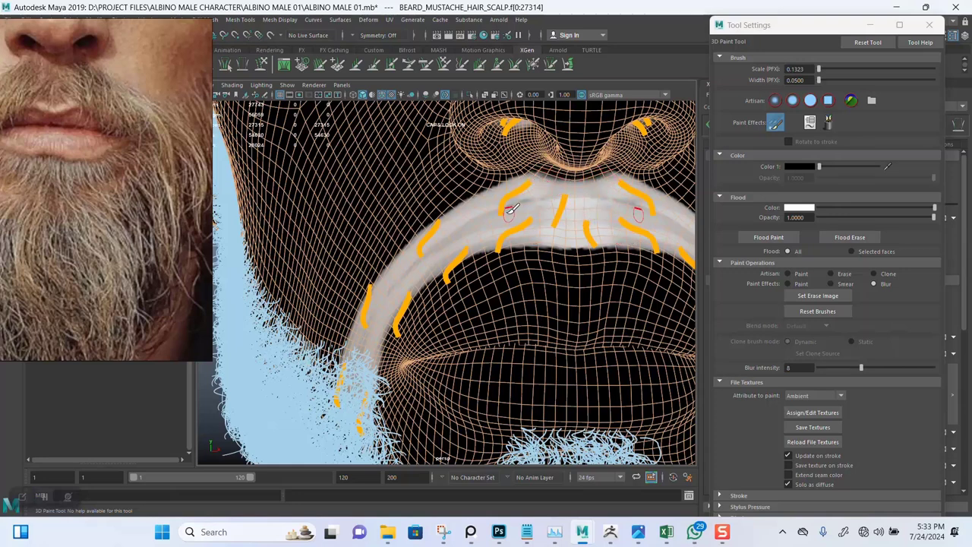
pyautogui.keyDown('alt'); pyautogui.moveTo(515, 213); pyautogui.dragTo(569, 174); pyautogui.keyUp('alt')
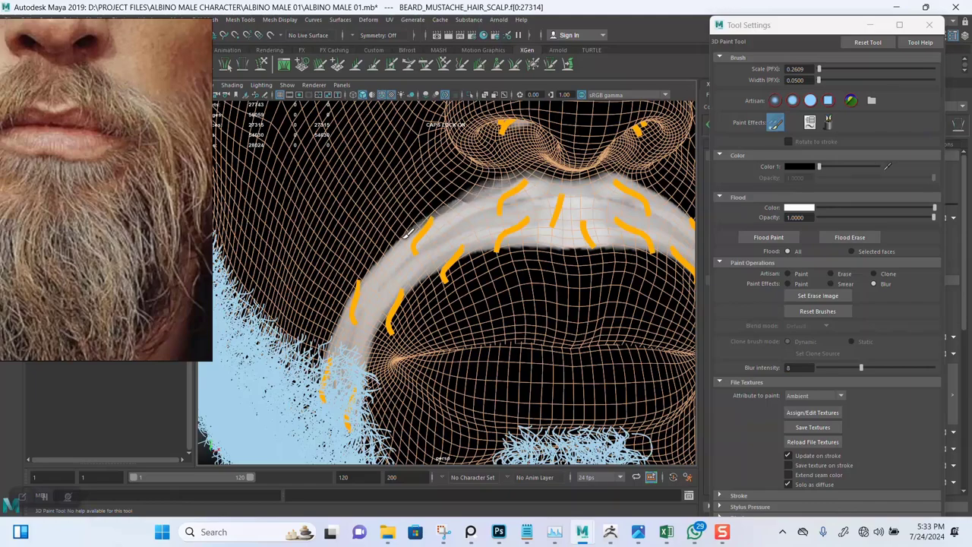
pyautogui.keyDown('alt'); pyautogui.moveTo(348, 272); pyautogui.dragTo(457, 196); pyautogui.keyUp('alt')
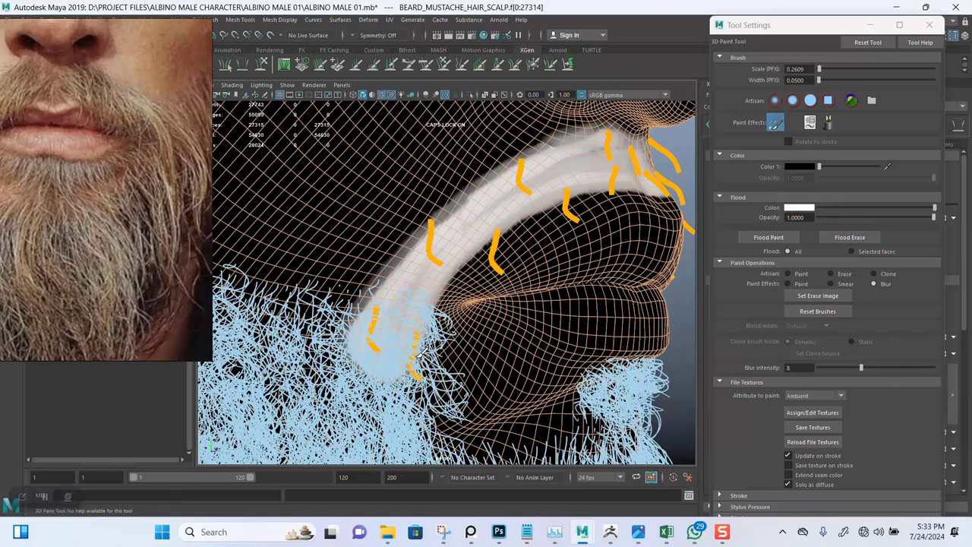
pyautogui.moveTo(434, 308)
pyautogui.keyDown('alt'); pyautogui.mouseDown()
pyautogui.moveTo(380, 282)
pyautogui.moveTo(372, 319)
pyautogui.mouseUp(); pyautogui.keyUp('alt')
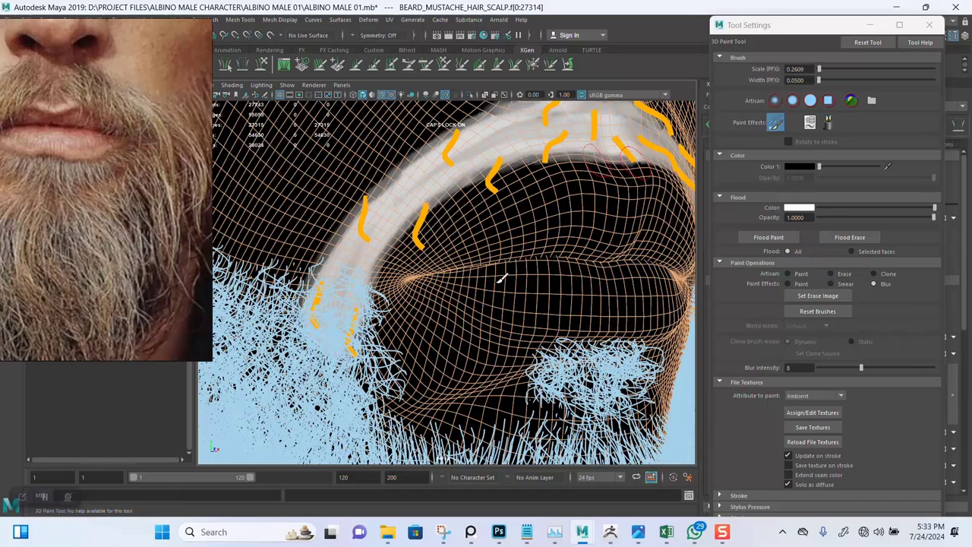
pyautogui.moveTo(494, 275)
pyautogui.keyDown('alt'); pyautogui.mouseDown()
pyautogui.moveTo(445, 278)
pyautogui.moveTo(509, 261)
pyautogui.moveTo(495, 243)
pyautogui.mouseUp(); pyautogui.keyUp('alt')
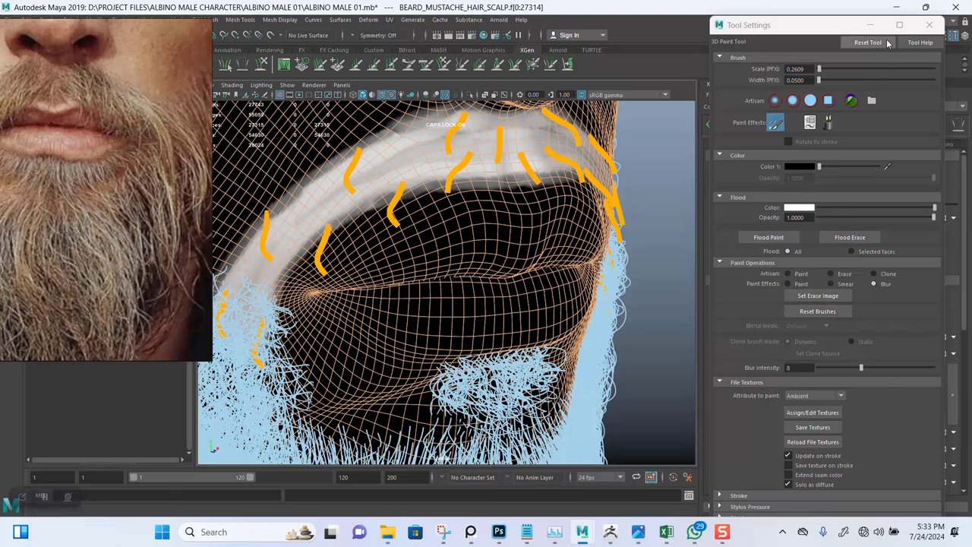
# - Tuck away the brush settings and turn off wireframe-on-shaded to view the shaded moustache hair
pyautogui.click(870, 25)
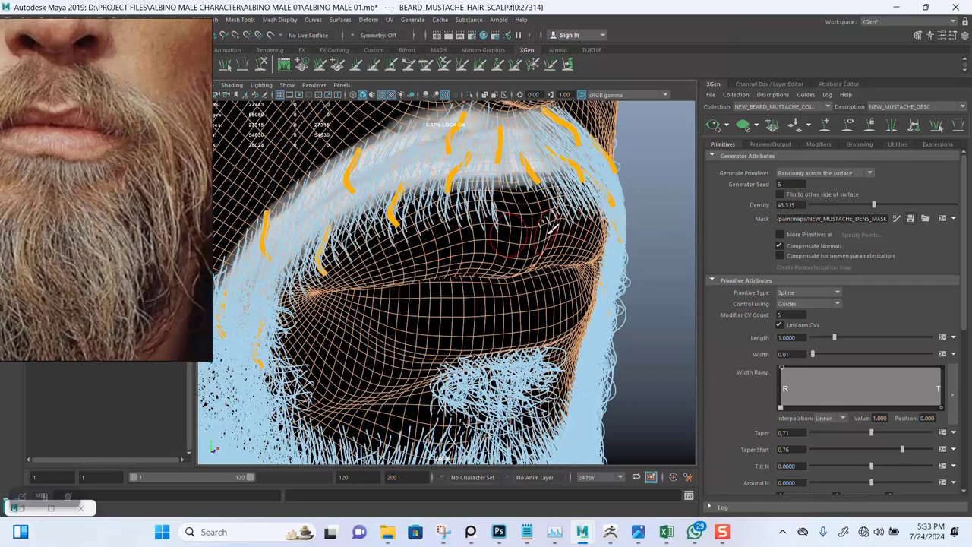
pyautogui.moveTo(519, 262)
pyautogui.keyDown('alt'); pyautogui.mouseDown()
pyautogui.moveTo(514, 222)
pyautogui.moveTo(519, 247)
pyautogui.moveTo(492, 207)
pyautogui.moveTo(506, 227)
pyautogui.moveTo(478, 208)
pyautogui.mouseUp(); pyautogui.keyUp('alt')
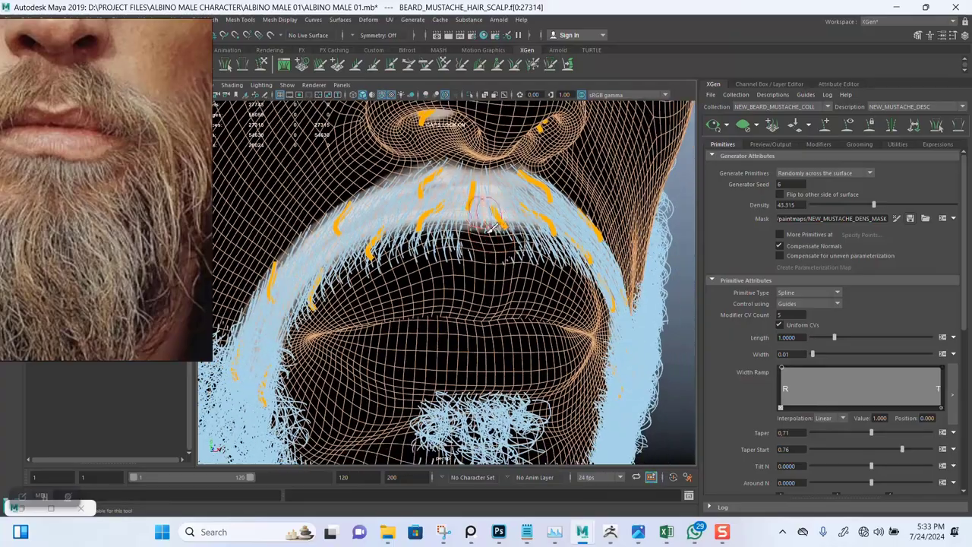
pyautogui.moveTo(501, 243)
pyautogui.keyDown('alt'); pyautogui.mouseDown()
pyautogui.moveTo(493, 250)
pyautogui.moveTo(593, 258)
pyautogui.mouseUp(); pyautogui.keyUp('alt')
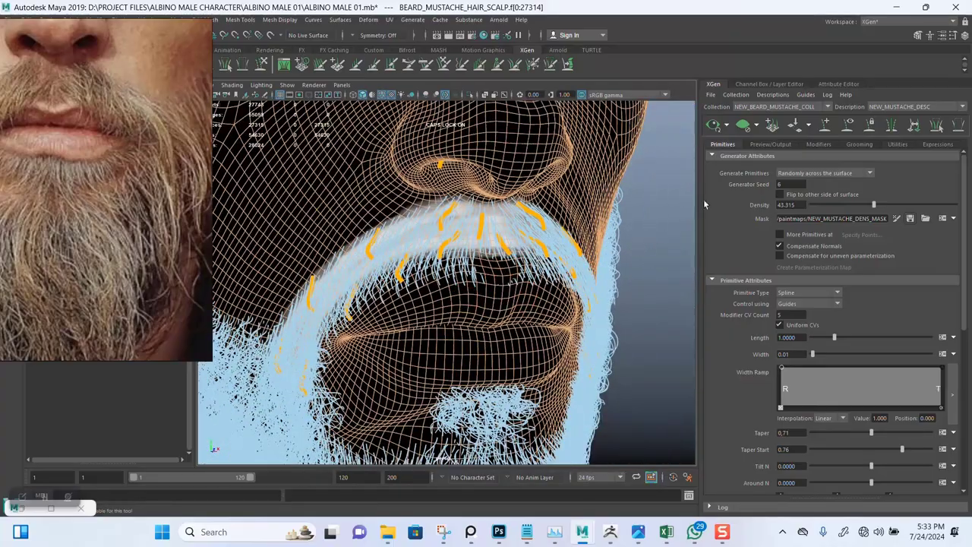
pyautogui.click(384, 99)
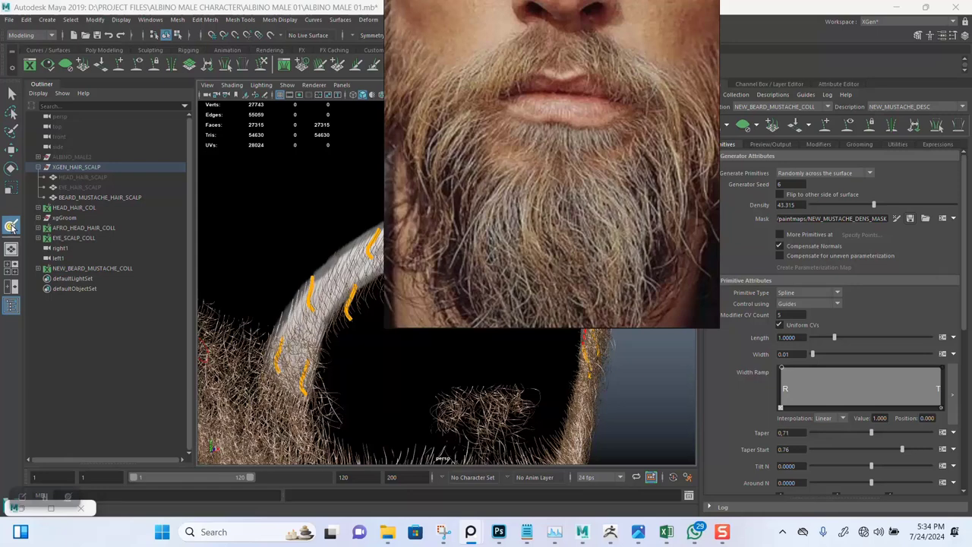
# - Reassign the density mask texture at 4096 × 4096 resolution
pyautogui.doubleClick(11, 226)
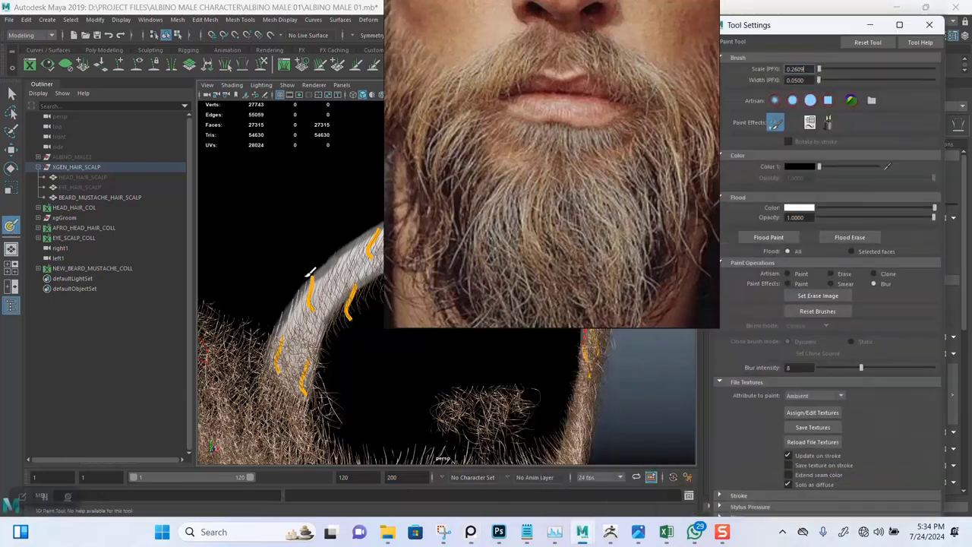
pyautogui.click(812, 412)
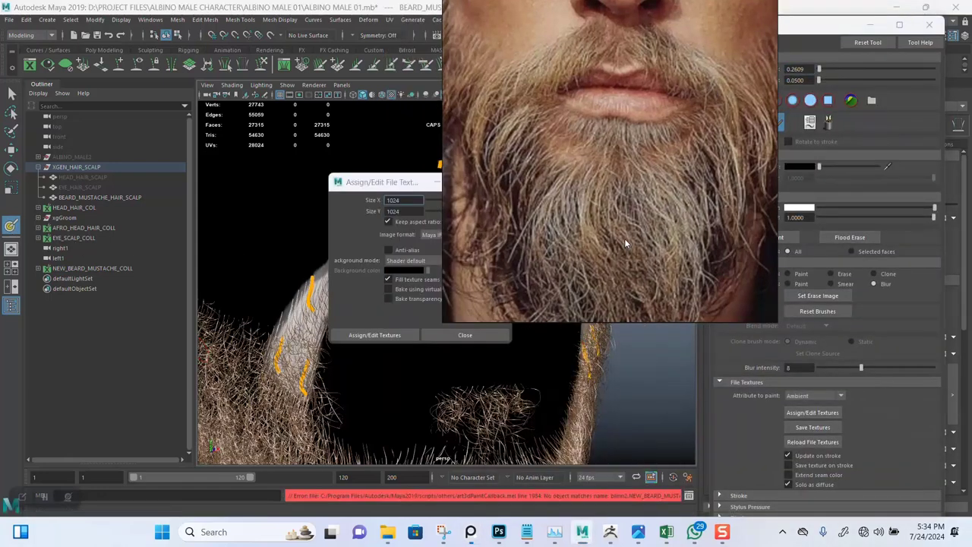
pyautogui.moveTo(447, 200); pyautogui.dragTo(495, 202)
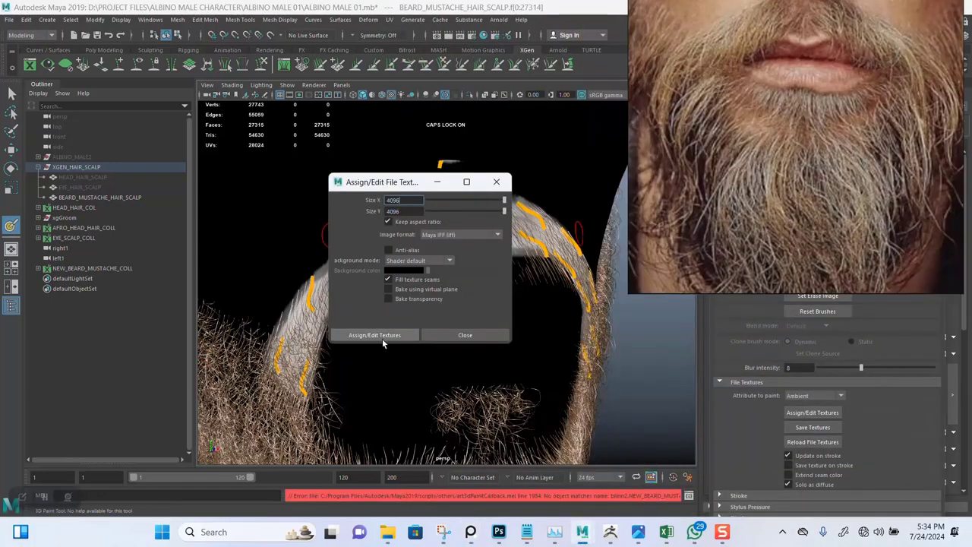
pyautogui.click(811, 427)
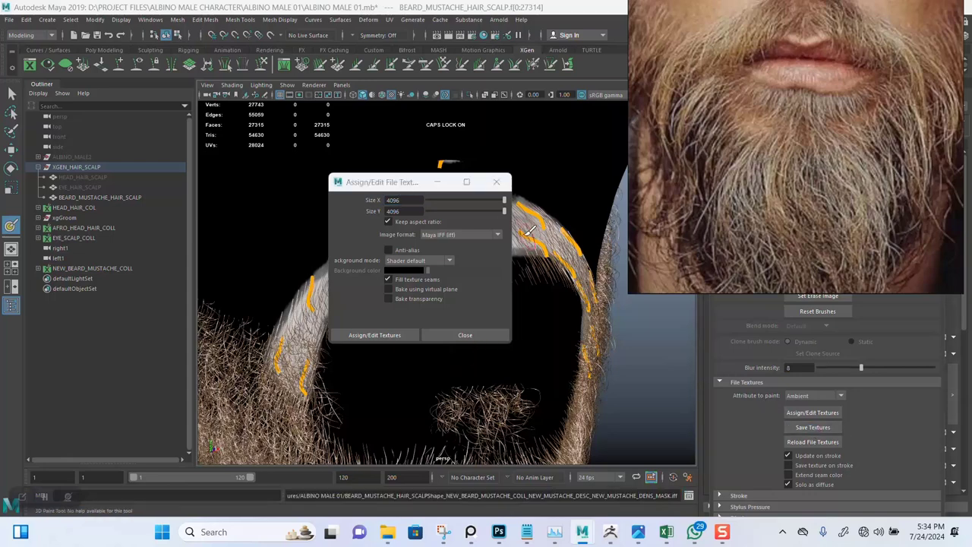
pyautogui.click(495, 181)
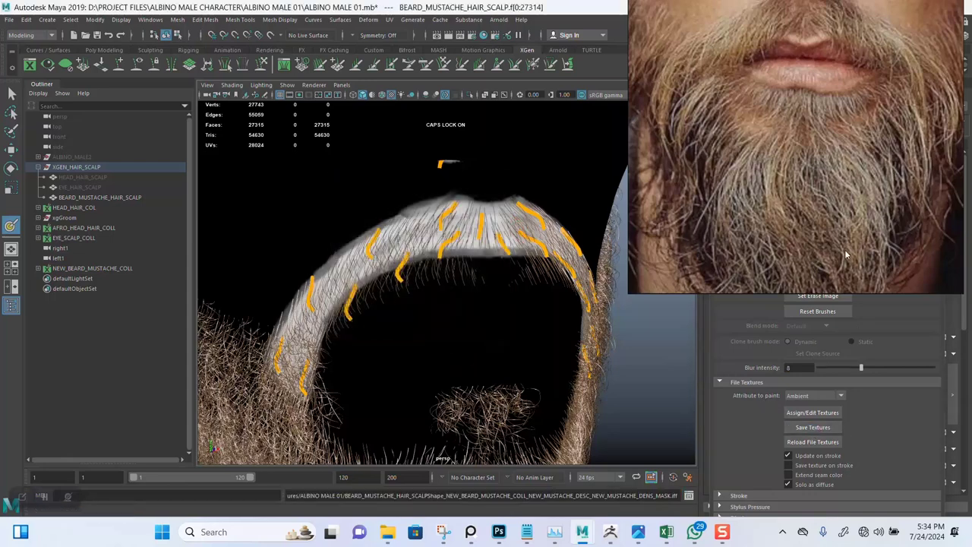
# - Move the beard reference image to the top-left and zoom in on the moustache
pyautogui.moveTo(811, 243); pyautogui.dragTo(315, 244)
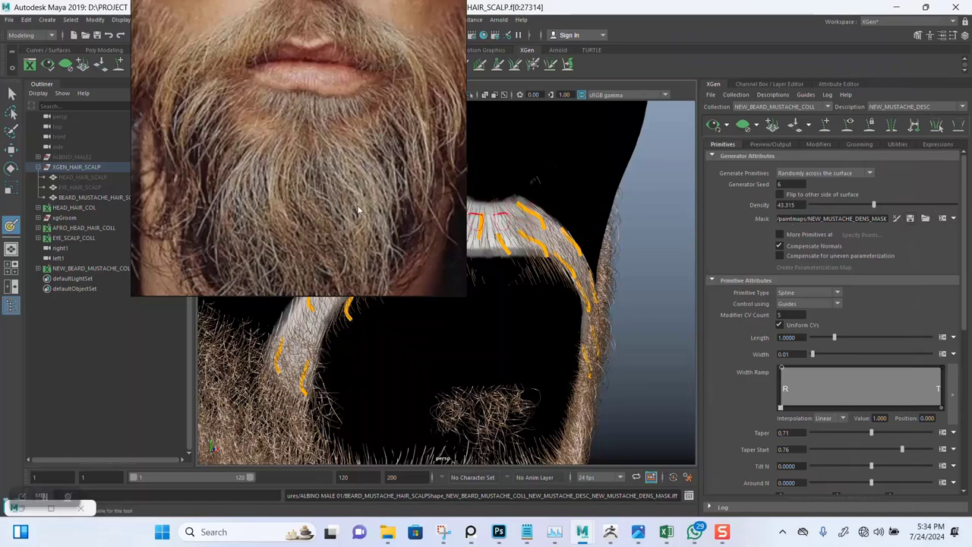
pyautogui.moveTo(395, 205); pyautogui.dragTo(138, 167)
pyautogui.keyDown('alt'); pyautogui.moveTo(608, 220); pyautogui.dragTo(619, 251); pyautogui.keyUp('alt')
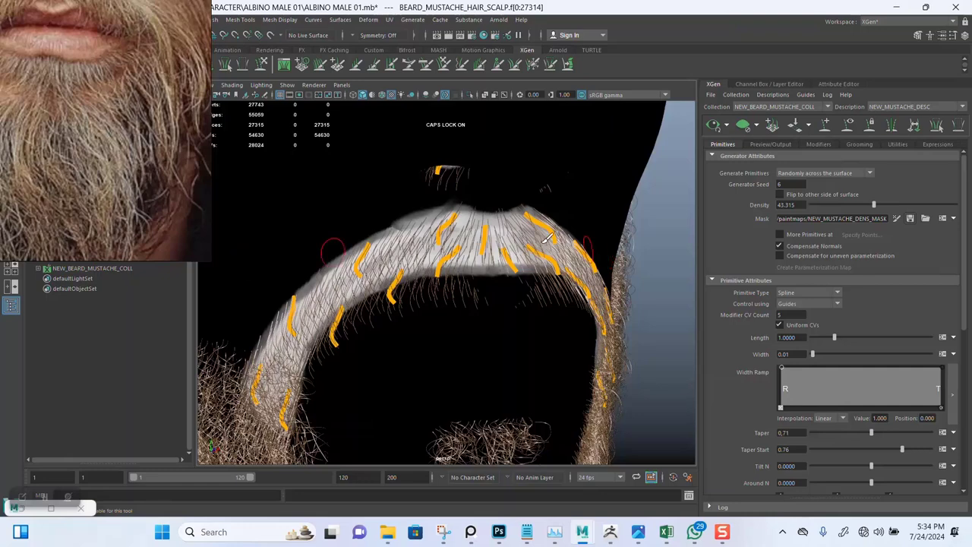
# - Select the scalp mesh and save the scene with its painted mask
pyautogui.click(11, 93)
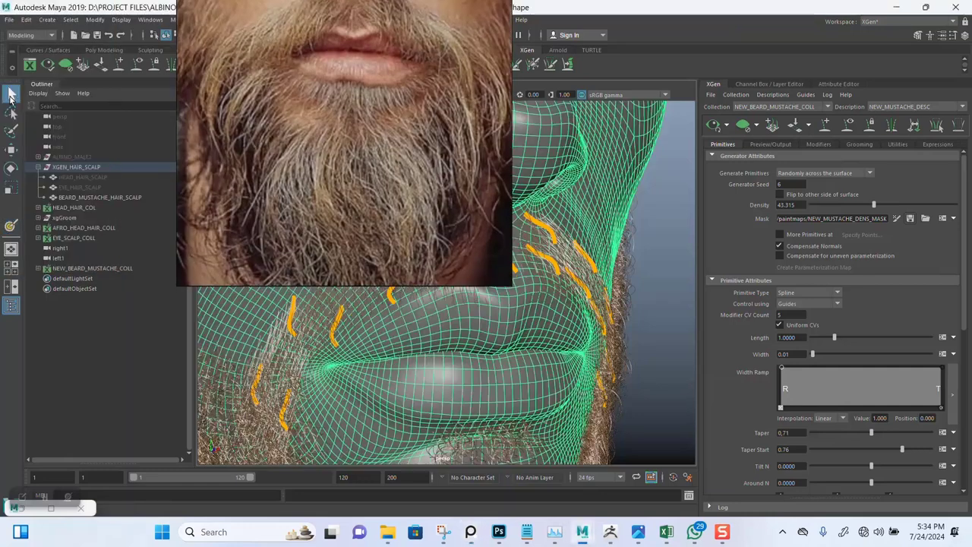
pyautogui.moveTo(554, 256)
pyautogui.keyDown('alt'); pyautogui.mouseDown()
pyautogui.moveTo(631, 249)
pyautogui.moveTo(636, 265)
pyautogui.mouseUp(); pyautogui.keyUp('alt')
pyautogui.hotkey('ctrl', 's')
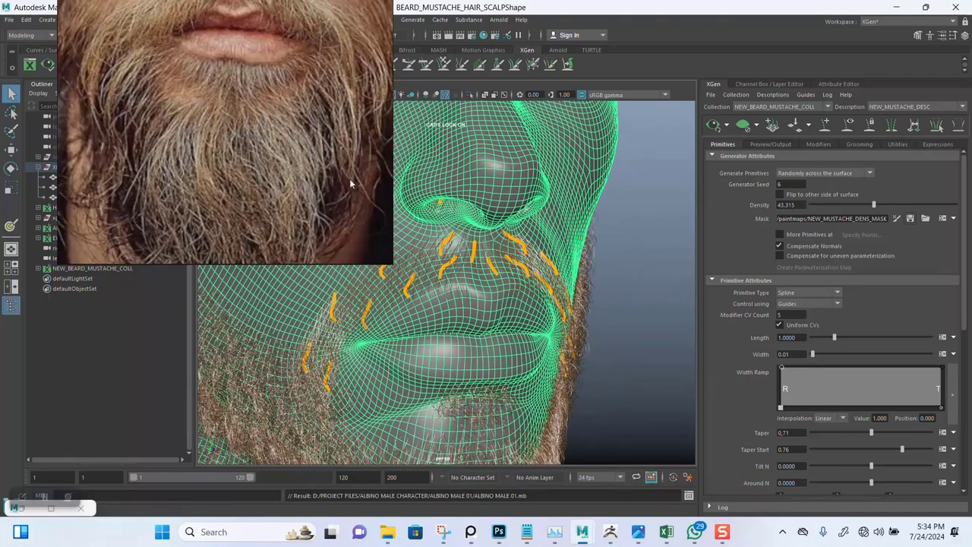
# - Enlarge the beard reference image, deselect the head, and close in on the moustache guides
pyautogui.moveTo(321, 164); pyautogui.dragTo(239, 216)
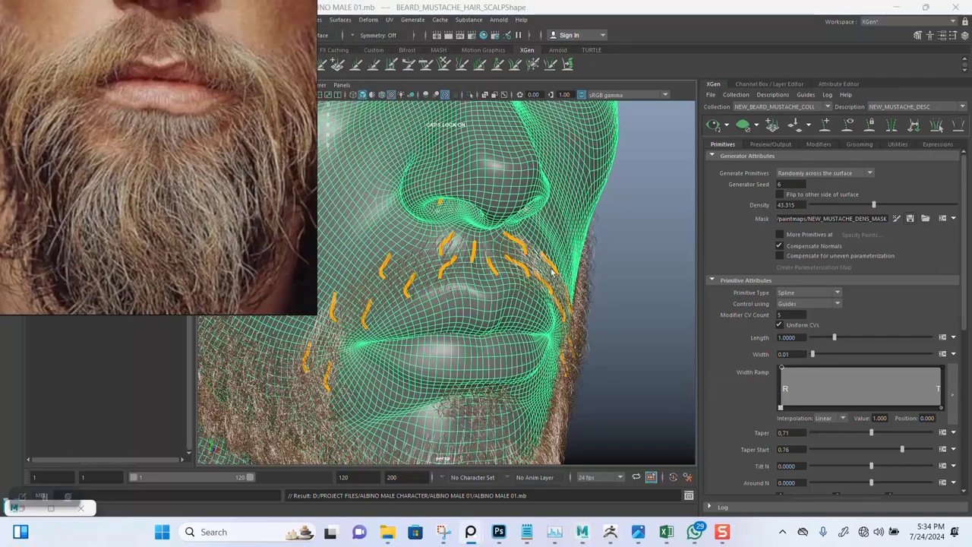
pyautogui.keyDown('alt'); pyautogui.moveTo(552, 271); pyautogui.dragTo(496, 192); pyautogui.keyUp('alt')
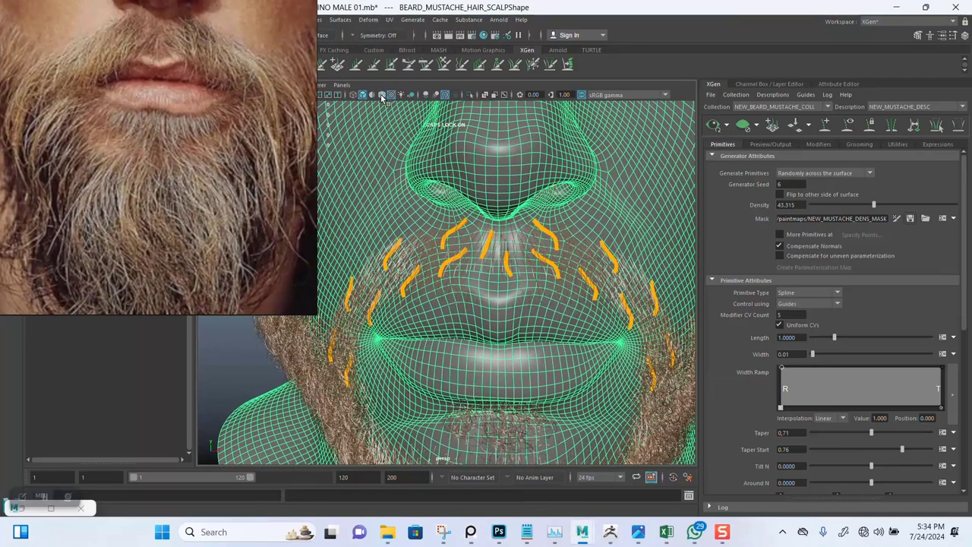
pyautogui.scroll(-3, 628, 185)
pyautogui.scroll(-3, 660, 221)
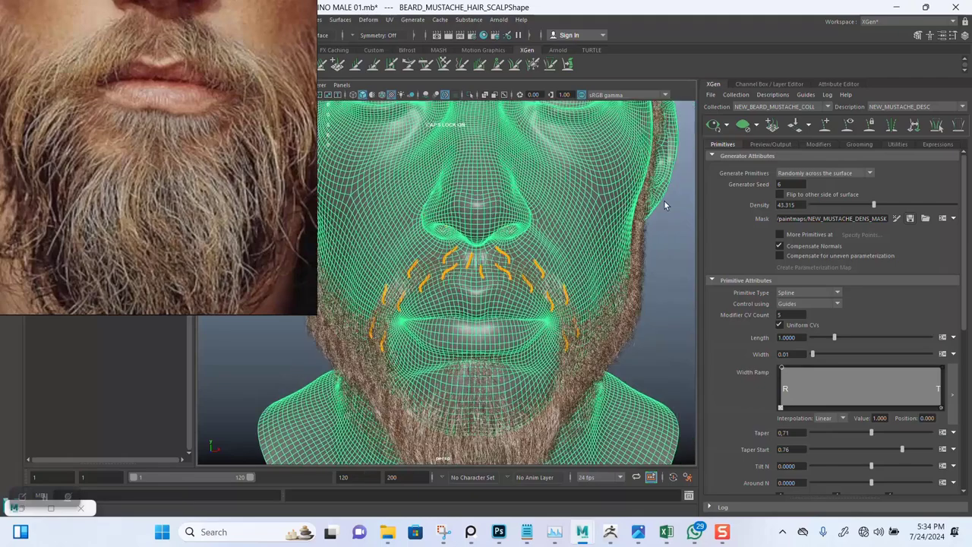
pyautogui.click(669, 237)
pyautogui.moveTo(539, 234)
pyautogui.keyDown('alt'); pyautogui.mouseDown()
pyautogui.moveTo(514, 251)
pyautogui.moveTo(503, 241)
pyautogui.moveTo(523, 259)
pyautogui.mouseUp(); pyautogui.keyUp('alt')
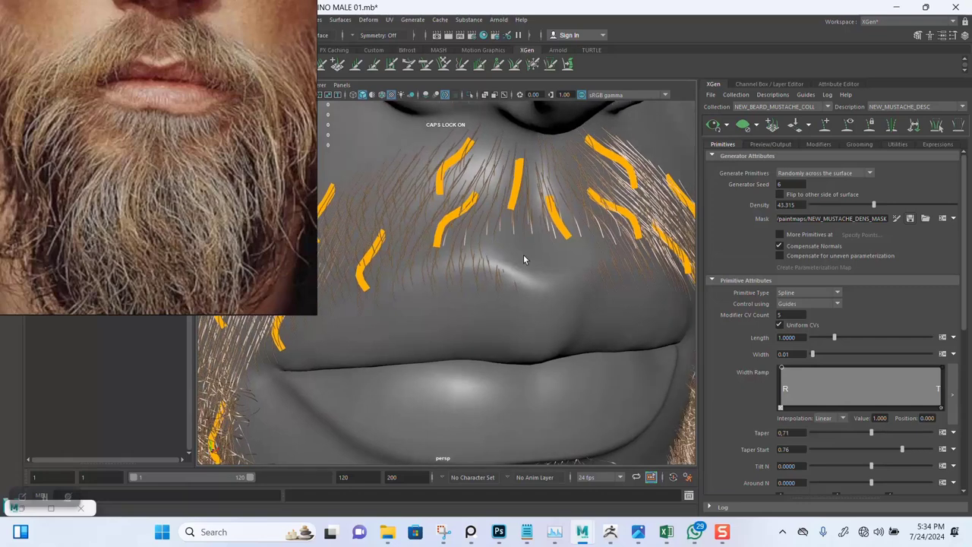
# - Select the mustache guides near the lip, including the lower guide at the lip corner
pyautogui.moveTo(426, 226); pyautogui.dragTo(473, 274)
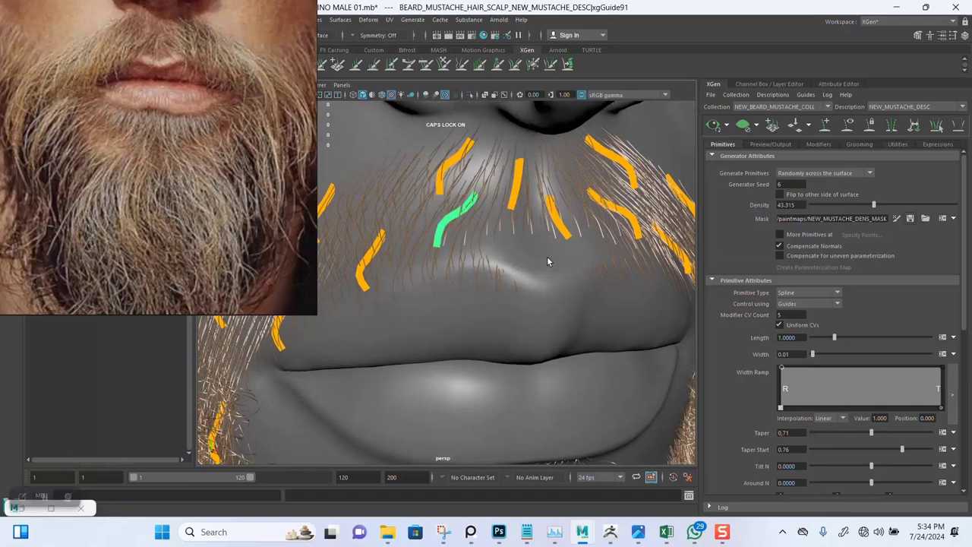
pyautogui.moveTo(549, 261)
pyautogui.keyDown('alt'); pyautogui.mouseDown()
pyautogui.moveTo(506, 265)
pyautogui.moveTo(553, 243)
pyautogui.moveTo(594, 265)
pyautogui.mouseUp(); pyautogui.keyUp('alt')
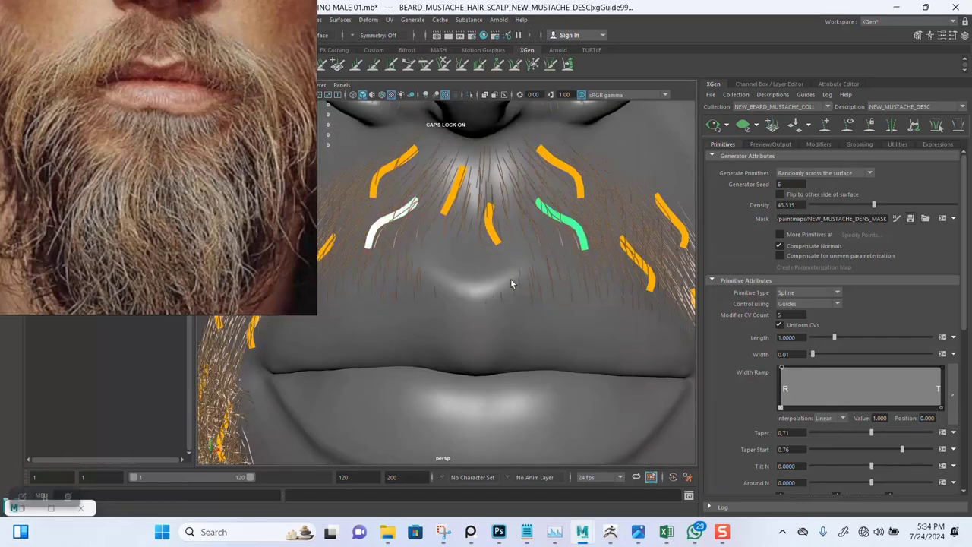
pyautogui.moveTo(511, 283)
pyautogui.keyDown('alt'); pyautogui.mouseDown()
pyautogui.moveTo(486, 275)
pyautogui.moveTo(500, 258)
pyautogui.moveTo(482, 240)
pyautogui.mouseUp(); pyautogui.keyUp('alt')
pyautogui.moveTo(447, 305); pyautogui.dragTo(396, 286)
pyautogui.moveTo(478, 338)
pyautogui.keyDown('alt'); pyautogui.mouseDown()
pyautogui.moveTo(477, 271)
pyautogui.moveTo(561, 273)
pyautogui.moveTo(527, 316)
pyautogui.mouseUp(); pyautogui.keyUp('alt')
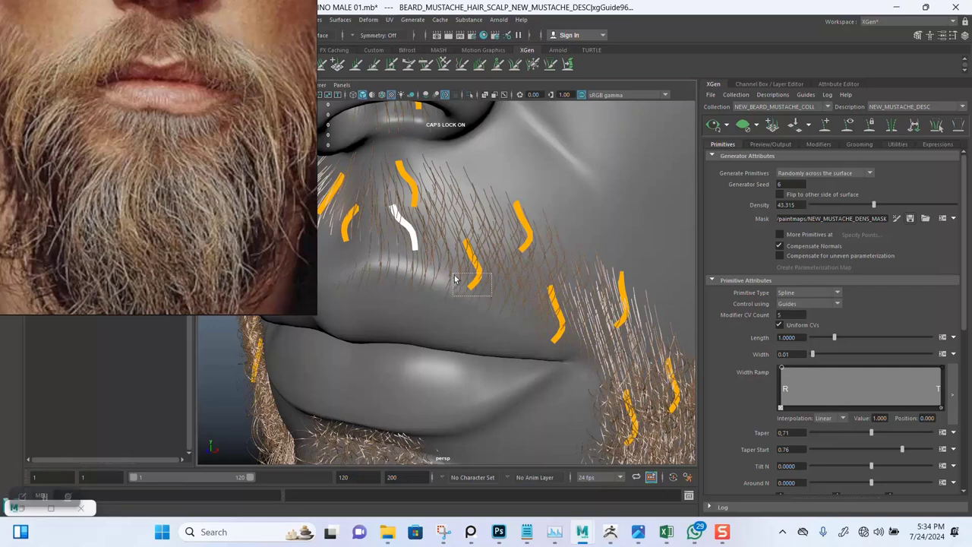
pyautogui.click(547, 330)
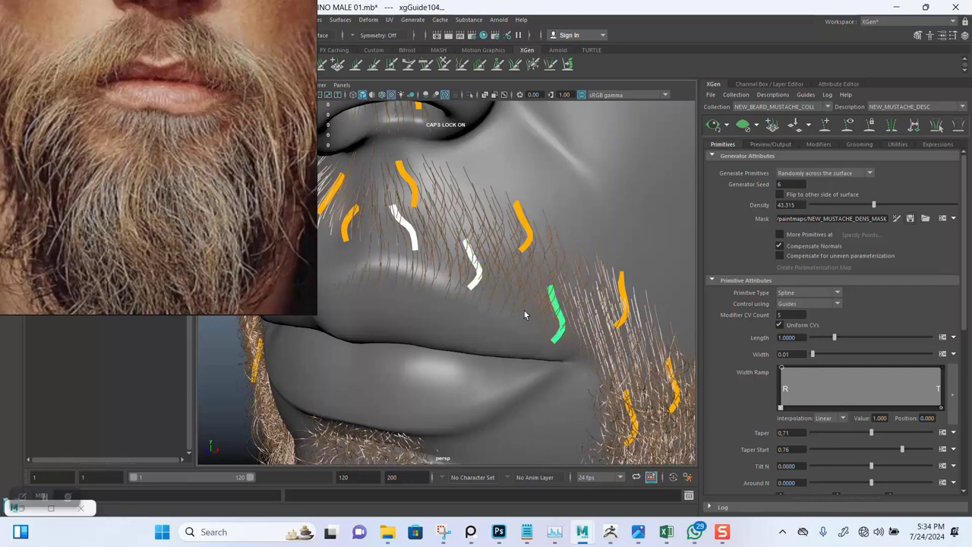
# - Move and rotate the selected guides so they lie angled along the upper lip
pyautogui.press('w')
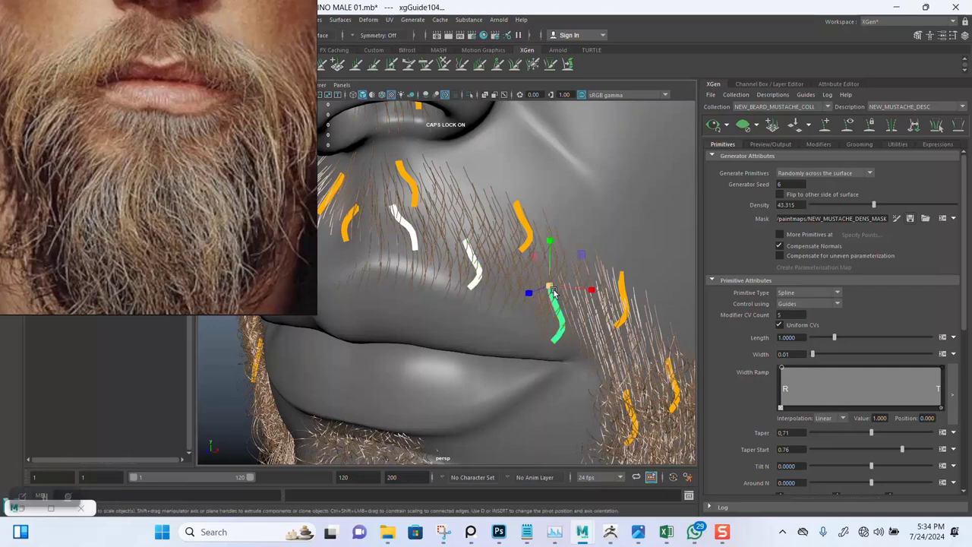
pyautogui.keyDown('alt'); pyautogui.moveTo(553, 292); pyautogui.dragTo(516, 275); pyautogui.keyUp('alt')
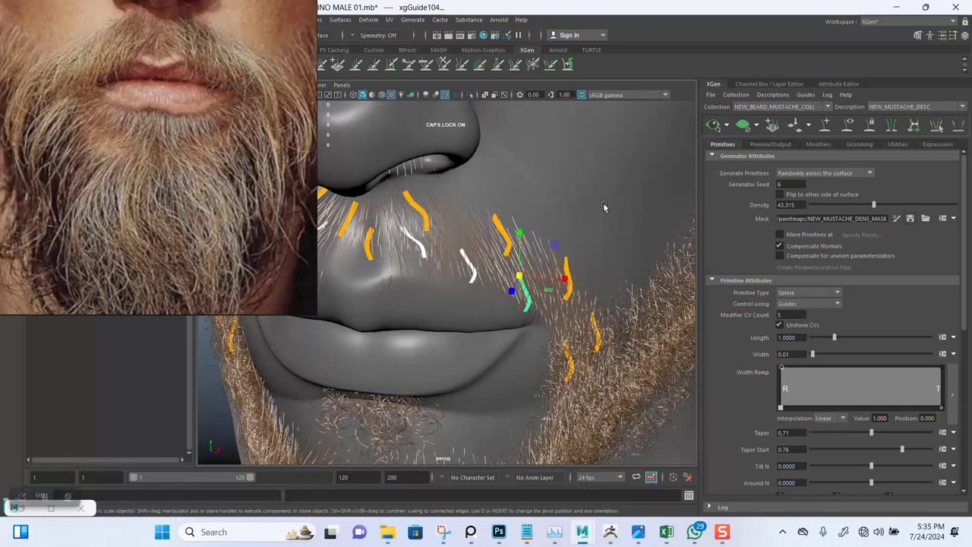
pyautogui.keyDown('alt'); pyautogui.moveTo(603, 206); pyautogui.dragTo(526, 222); pyautogui.keyUp('alt')
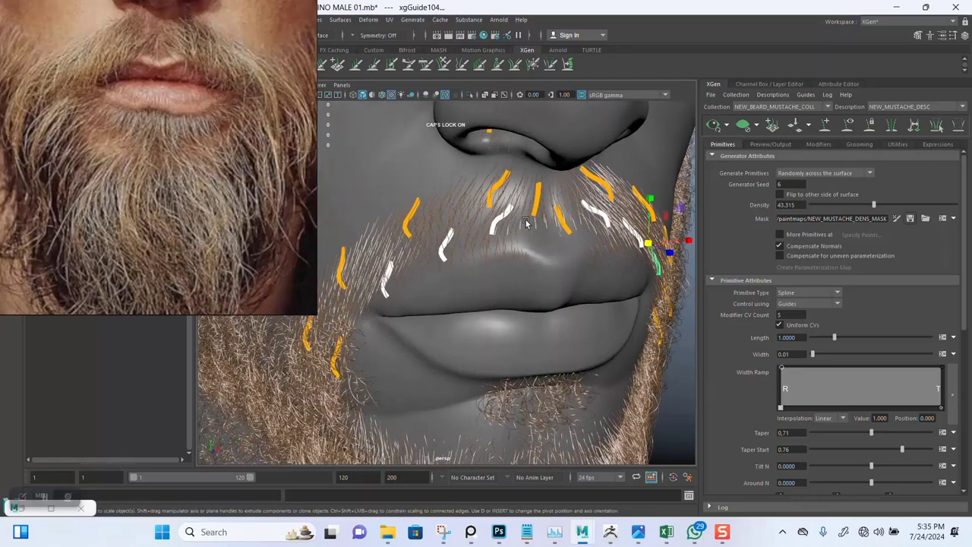
pyautogui.scroll(3, 539, 250)
pyautogui.moveTo(558, 278)
pyautogui.keyDown('alt'); pyautogui.mouseDown()
pyautogui.moveTo(580, 274)
pyautogui.moveTo(519, 290)
pyautogui.moveTo(589, 265)
pyautogui.mouseUp(); pyautogui.keyUp('alt')
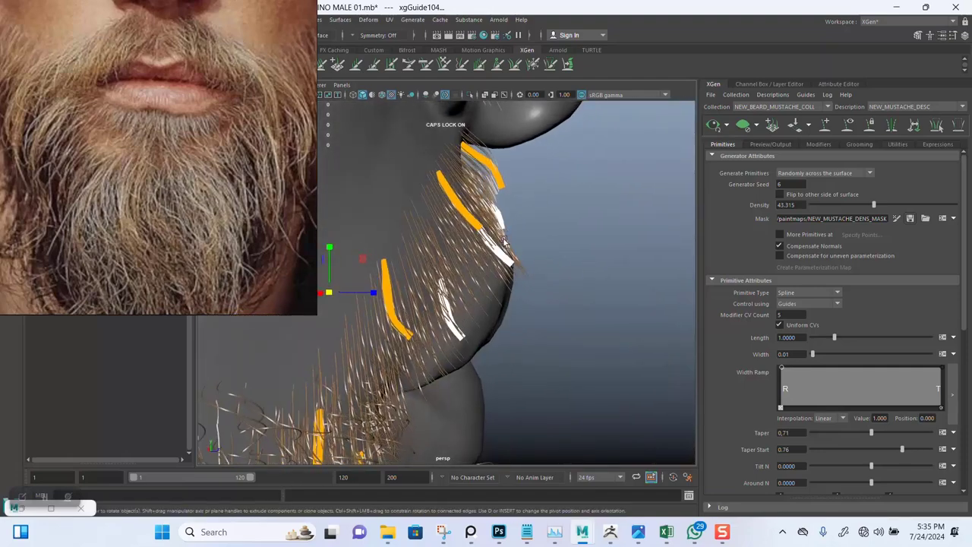
pyautogui.press('e')
pyautogui.keyDown('alt'); pyautogui.moveTo(440, 281); pyautogui.dragTo(501, 258); pyautogui.keyUp('alt')
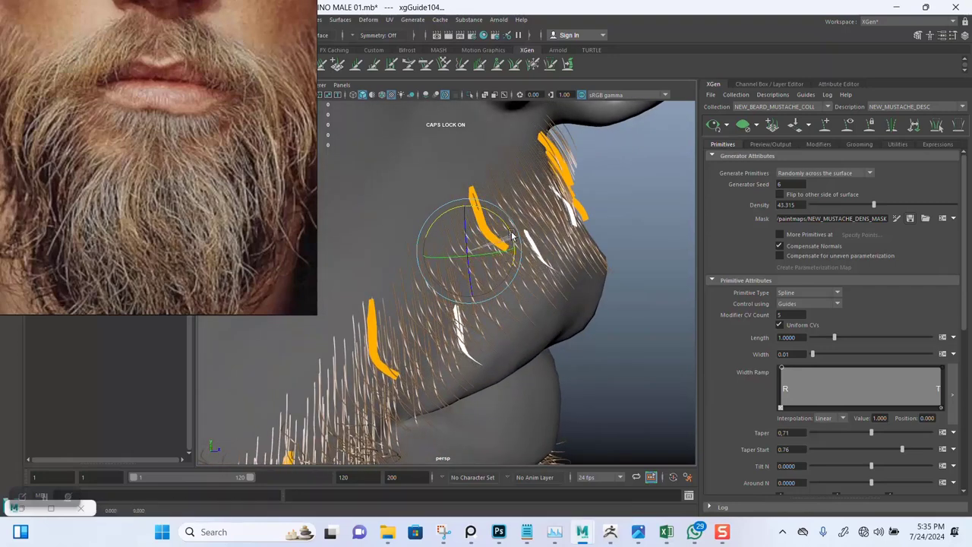
# - Refresh the hair preview, raise the mustache density to 74.3, and deselect the guides
pyautogui.click(714, 125)
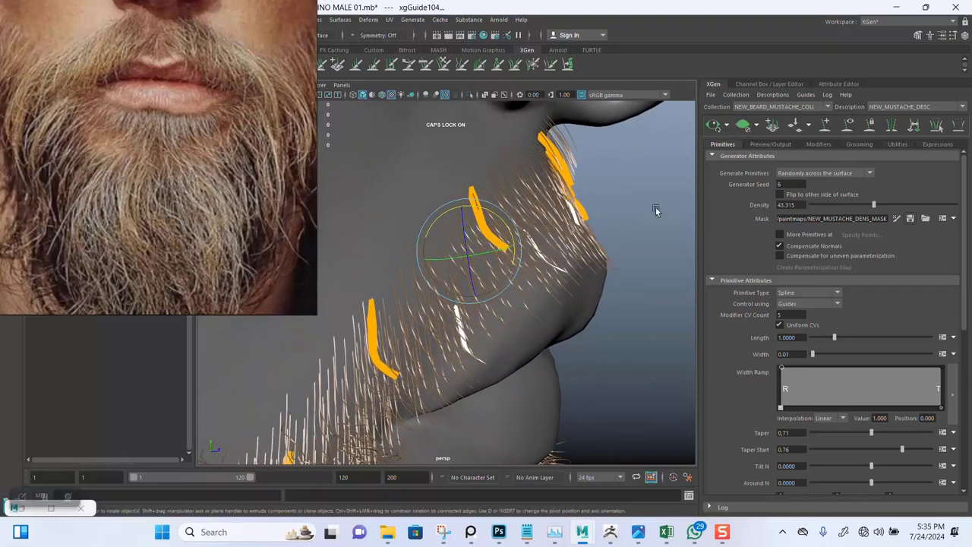
pyautogui.moveTo(655, 210)
pyautogui.keyDown('alt'); pyautogui.mouseDown()
pyautogui.moveTo(608, 271)
pyautogui.moveTo(529, 251)
pyautogui.mouseUp(); pyautogui.keyUp('alt')
pyautogui.scroll(2, 536, 256)
pyautogui.scroll(-3, 566, 235)
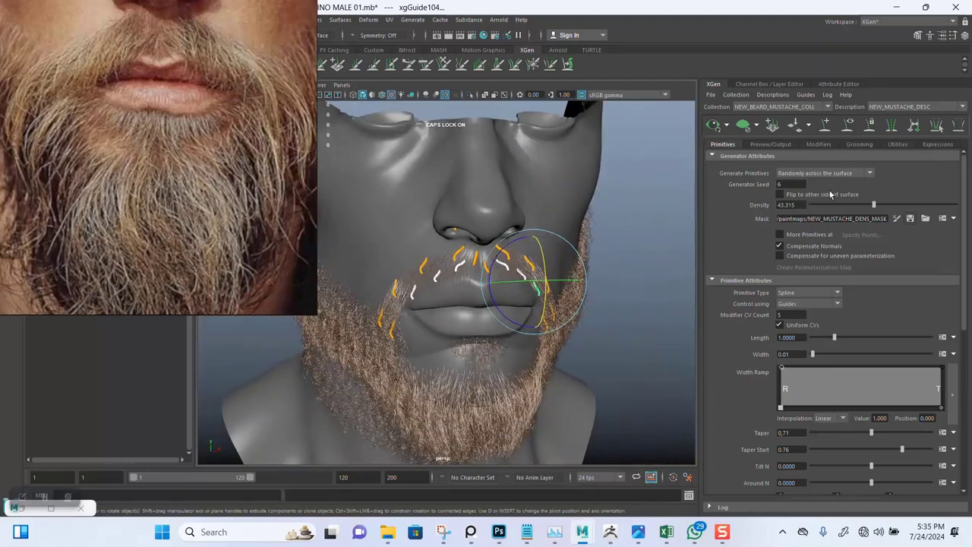
pyautogui.moveTo(895, 203); pyautogui.dragTo(916, 207)
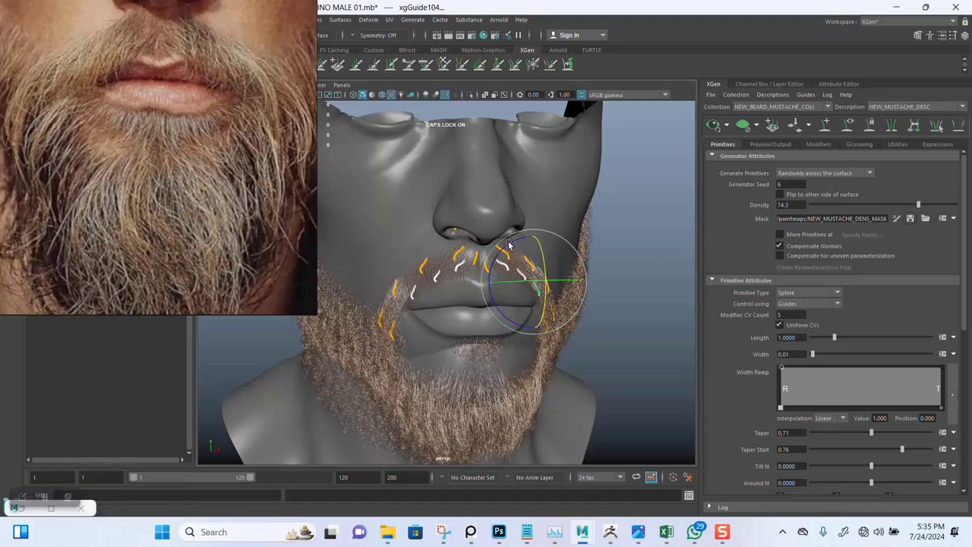
pyautogui.scroll(3, 444, 286)
pyautogui.keyDown('alt'); pyautogui.moveTo(664, 247); pyautogui.dragTo(646, 230); pyautogui.keyUp('alt')
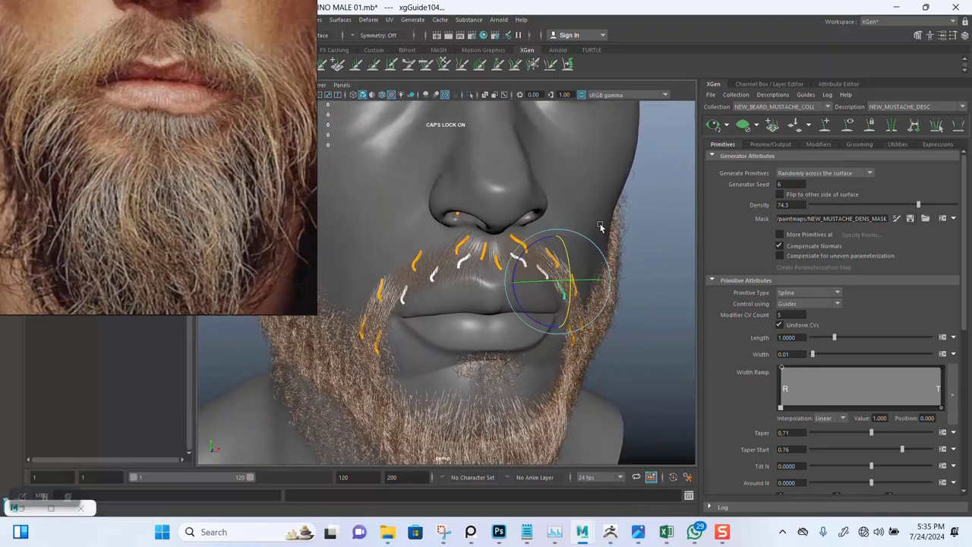
pyautogui.click(645, 230)
# - Save the scene and preview the mustache hair with the guides hidden
pyautogui.hotkey('ctrl', 's')
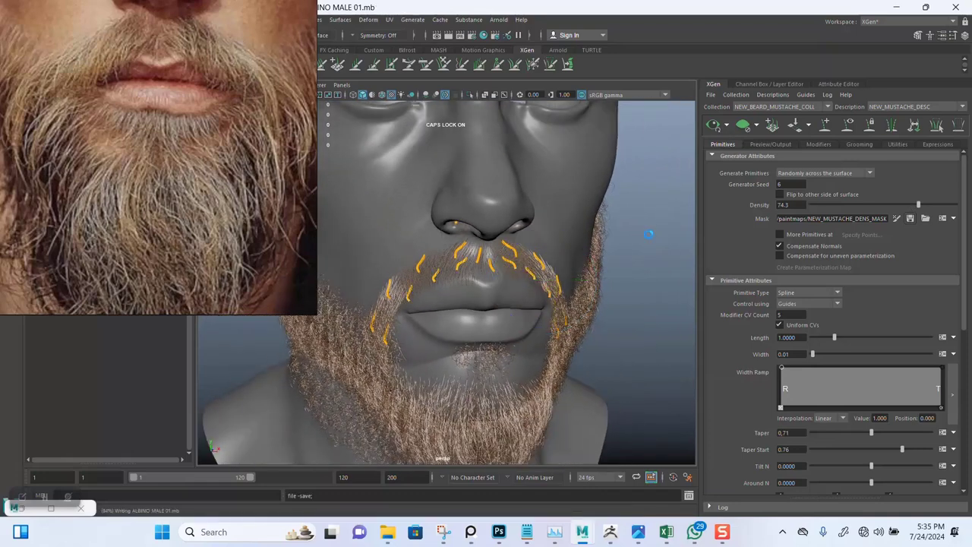
pyautogui.click(848, 125)
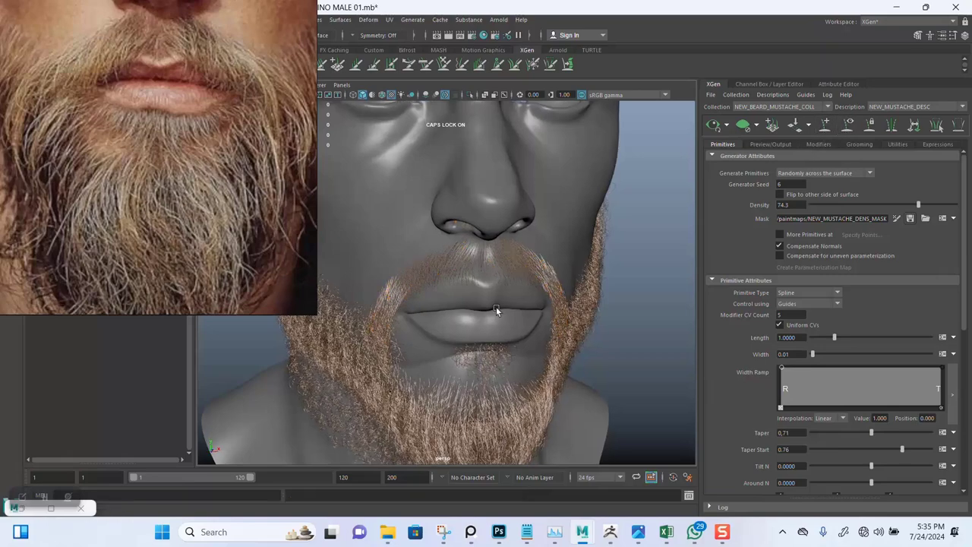
pyautogui.scroll(2, 505, 300)
pyautogui.moveTo(511, 292)
pyautogui.keyDown('alt'); pyautogui.mouseDown()
pyautogui.moveTo(577, 279)
pyautogui.moveTo(505, 264)
pyautogui.moveTo(579, 270)
pyautogui.moveTo(508, 258)
pyautogui.moveTo(438, 267)
pyautogui.moveTo(536, 275)
pyautogui.moveTo(499, 240)
pyautogui.moveTo(544, 298)
pyautogui.moveTo(595, 257)
pyautogui.moveTo(525, 293)
pyautogui.moveTo(498, 283)
pyautogui.moveTo(564, 300)
pyautogui.mouseUp(); pyautogui.keyUp('alt')
pyautogui.scroll(2, 478, 284)
pyautogui.scroll(2, 544, 298)
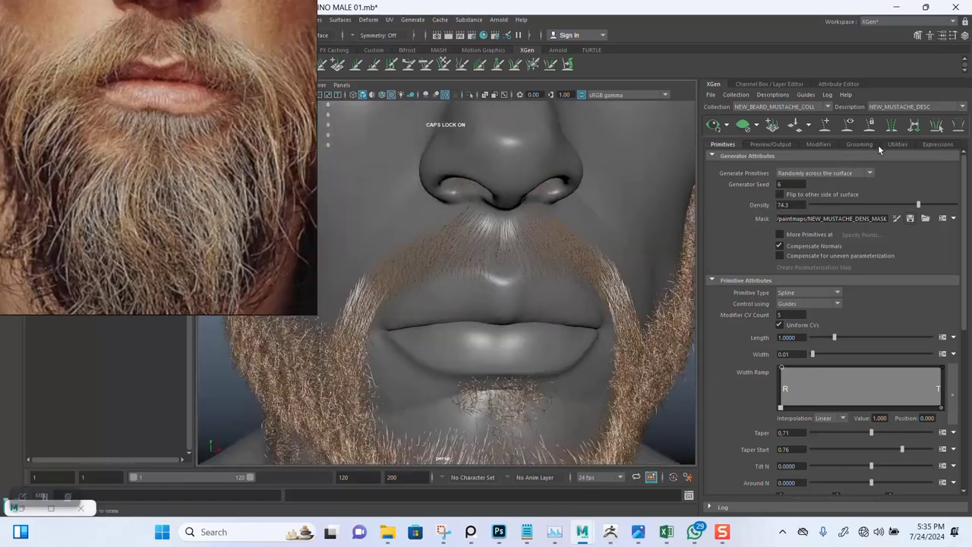
# - Show the mustache description's modifiers and inspect the hair around the lips
pyautogui.click(821, 144)
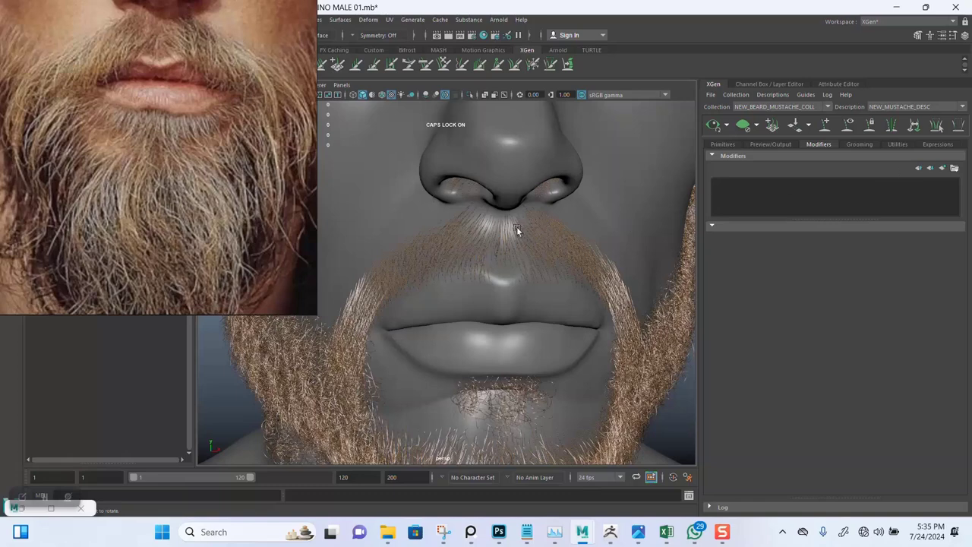
pyautogui.scroll(-5, 466, 242)
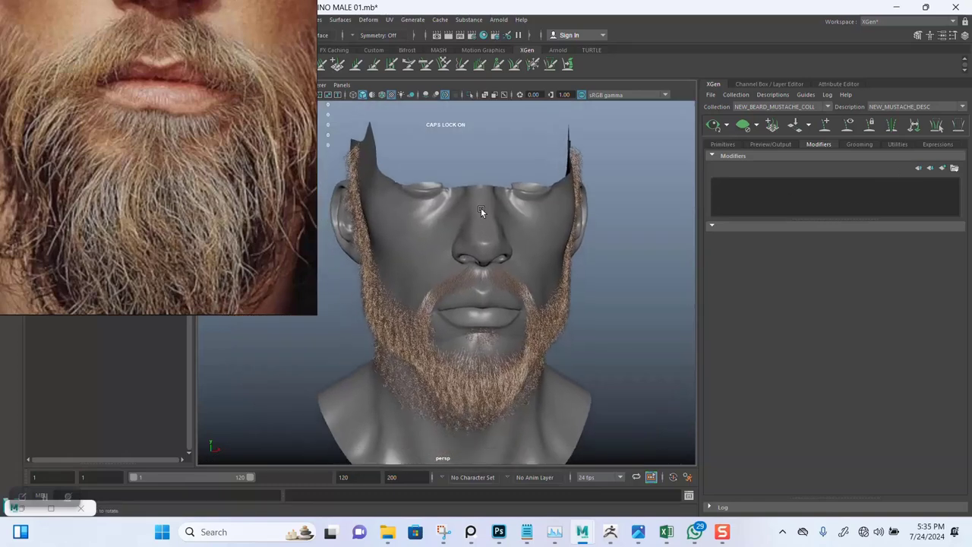
pyautogui.moveTo(480, 211)
pyautogui.keyDown('alt'); pyautogui.mouseDown()
pyautogui.moveTo(402, 223)
pyautogui.moveTo(471, 266)
pyautogui.mouseUp(); pyautogui.keyUp('alt')
pyautogui.scroll(5, 543, 318)
pyautogui.moveTo(544, 318)
pyautogui.keyDown('alt'); pyautogui.mouseDown()
pyautogui.moveTo(520, 274)
pyautogui.moveTo(486, 285)
pyautogui.moveTo(423, 271)
pyautogui.moveTo(473, 272)
pyautogui.moveTo(471, 260)
pyautogui.moveTo(477, 333)
pyautogui.mouseUp(); pyautogui.keyUp('alt')
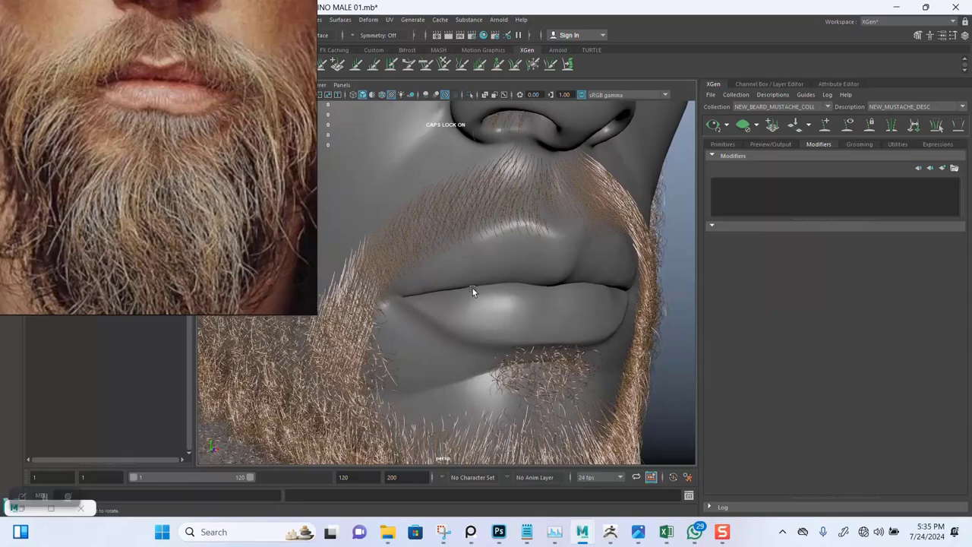
pyautogui.moveTo(472, 287)
pyautogui.keyDown('alt'); pyautogui.mouseDown()
pyautogui.moveTo(506, 293)
pyautogui.moveTo(469, 293)
pyautogui.moveTo(477, 299)
pyautogui.moveTo(476, 274)
pyautogui.moveTo(459, 273)
pyautogui.mouseUp(); pyautogui.keyUp('alt')
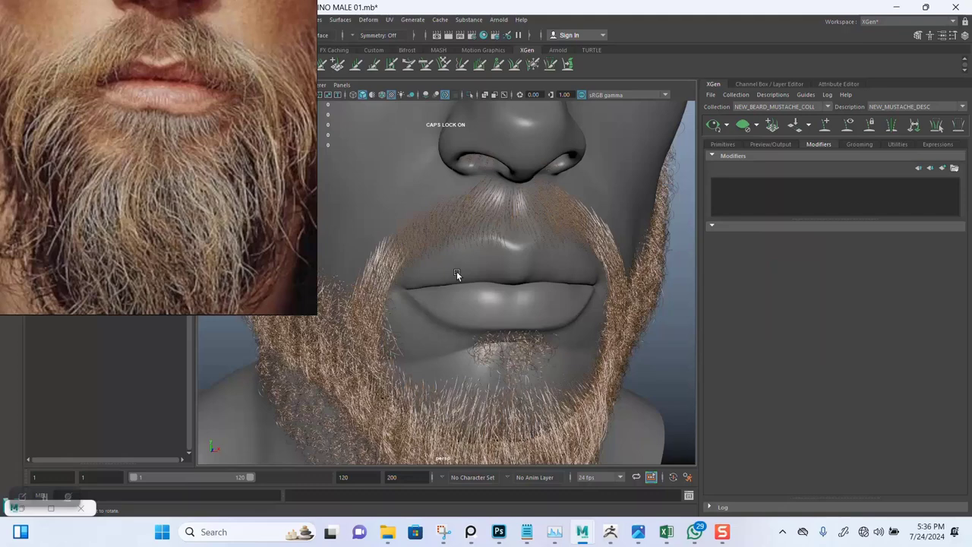
# - Load the ALBINO_SIDEHEAD_HAIR_CLUMP 01 user preset as Clumping1 and generate its clump maps
pyautogui.click(955, 168)
pyautogui.moveTo(919, 210)
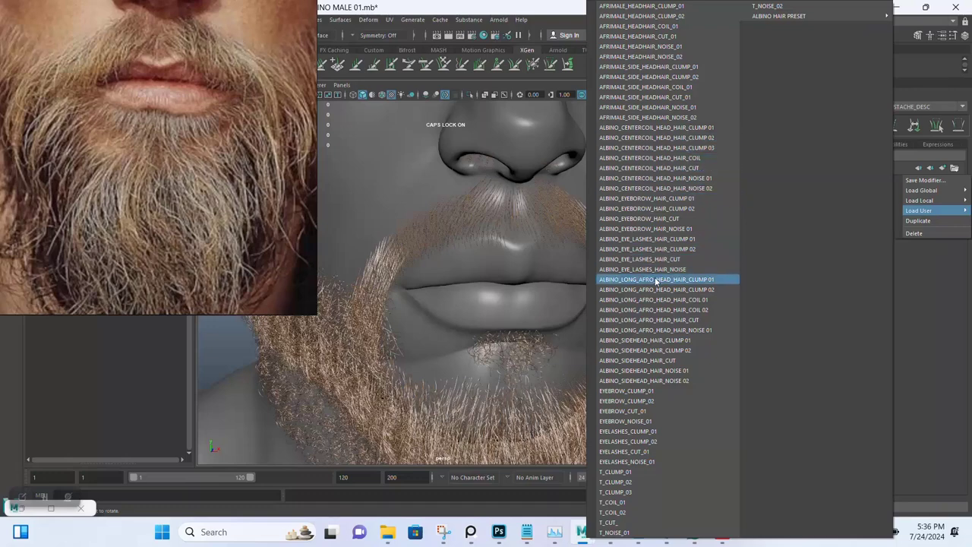
pyautogui.click(618, 342)
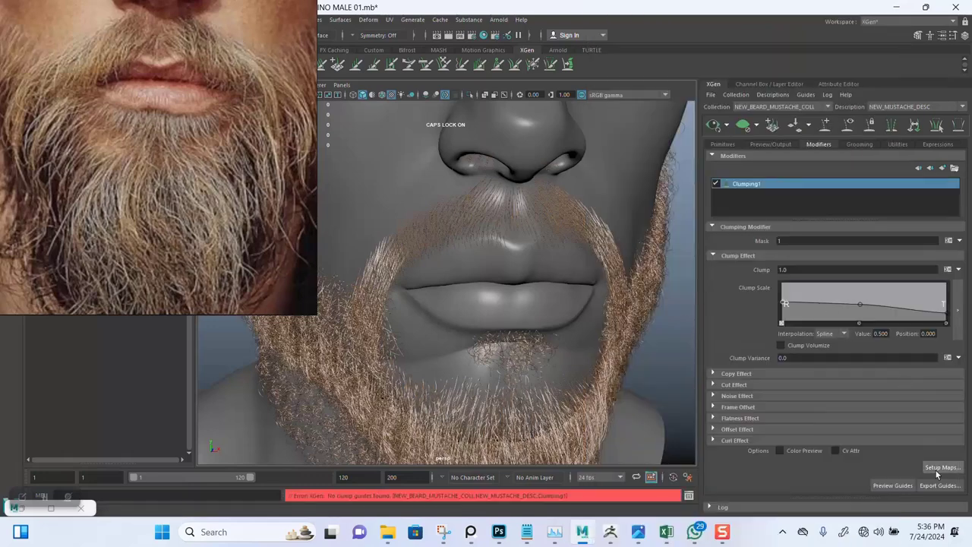
pyautogui.click(939, 467)
pyautogui.click(513, 230)
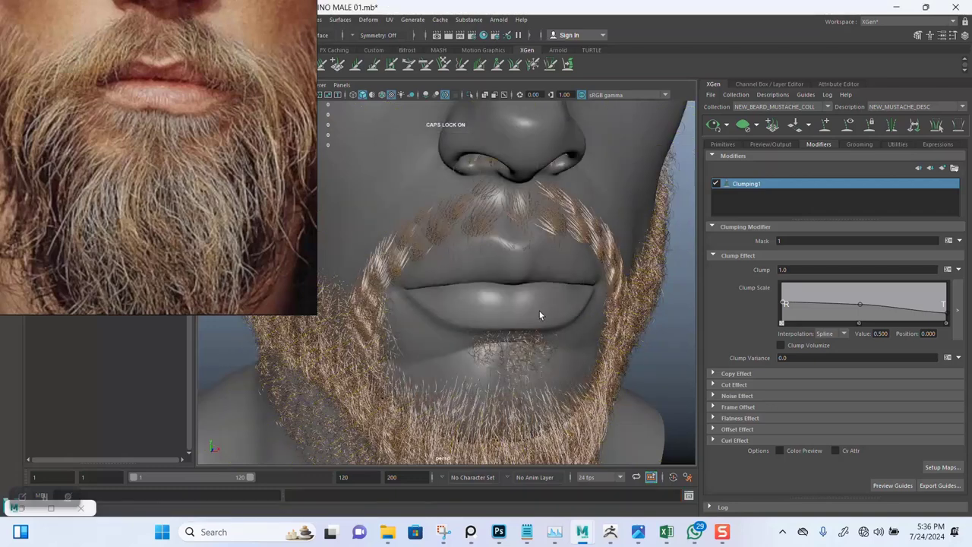
# - Set the Modifier CV Count under Primitives to 100
pyautogui.click(726, 144)
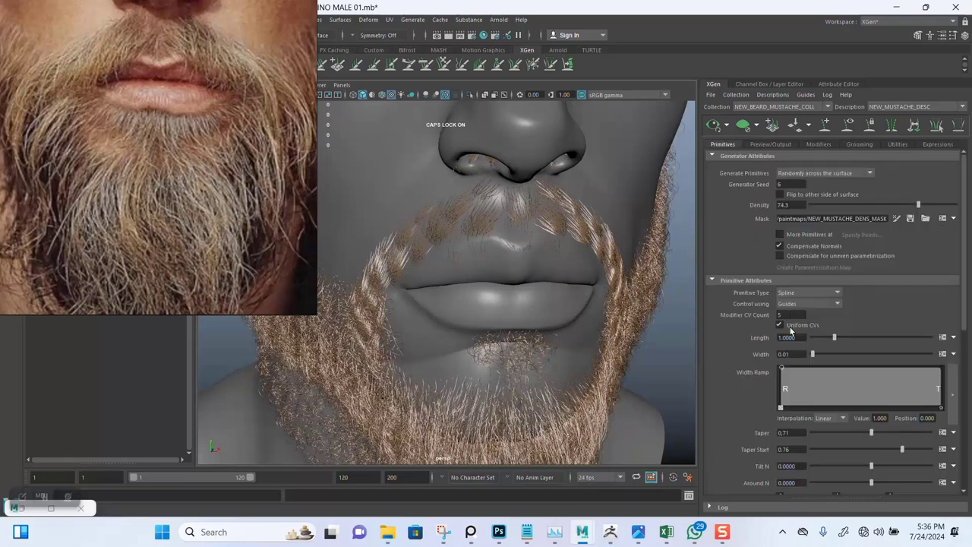
pyautogui.moveTo(790, 315); pyautogui.dragTo(771, 315)
pyautogui.write('100')
pyautogui.press('Return')
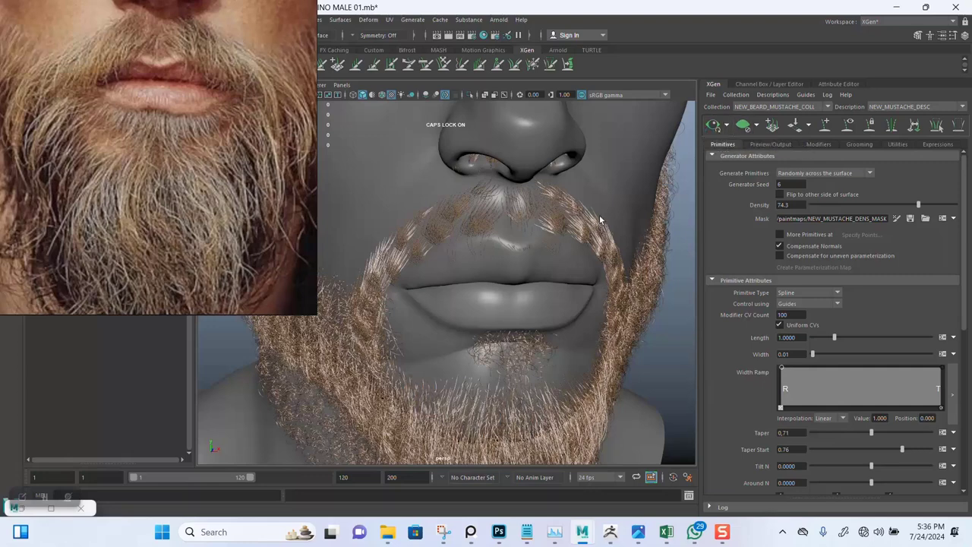
# - Load a second clumping preset as Clumping2, then generate and save its clump maps at density 20
pyautogui.click(818, 144)
pyautogui.click(955, 170)
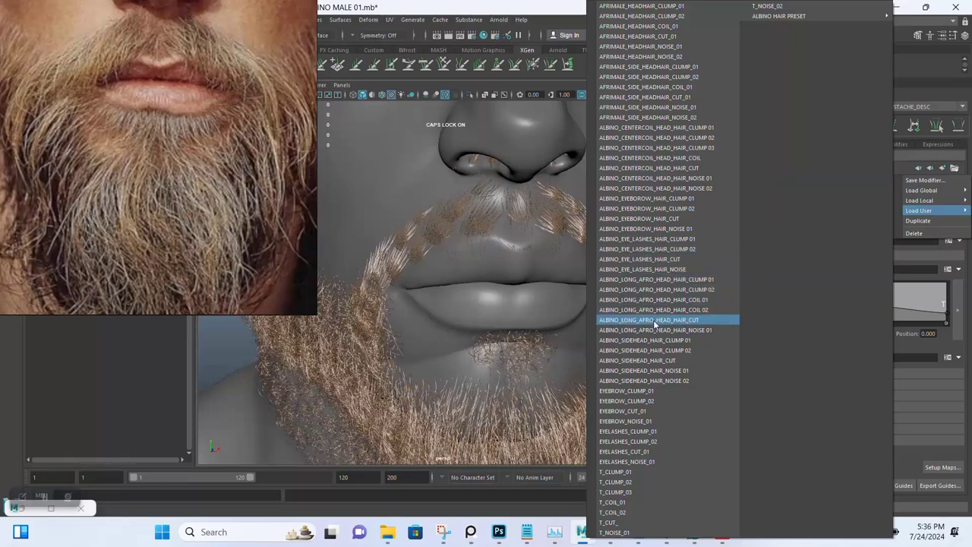
pyautogui.click(642, 350)
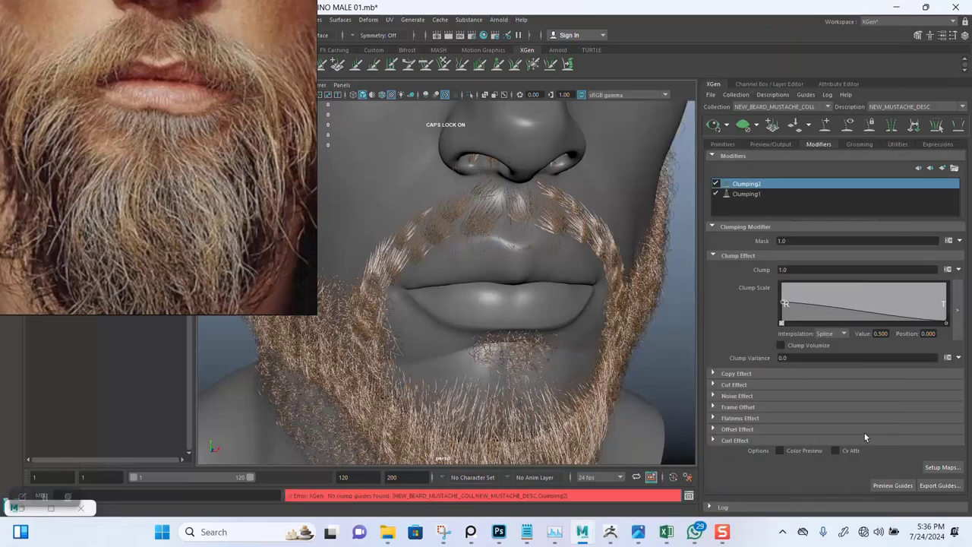
pyautogui.click(927, 469)
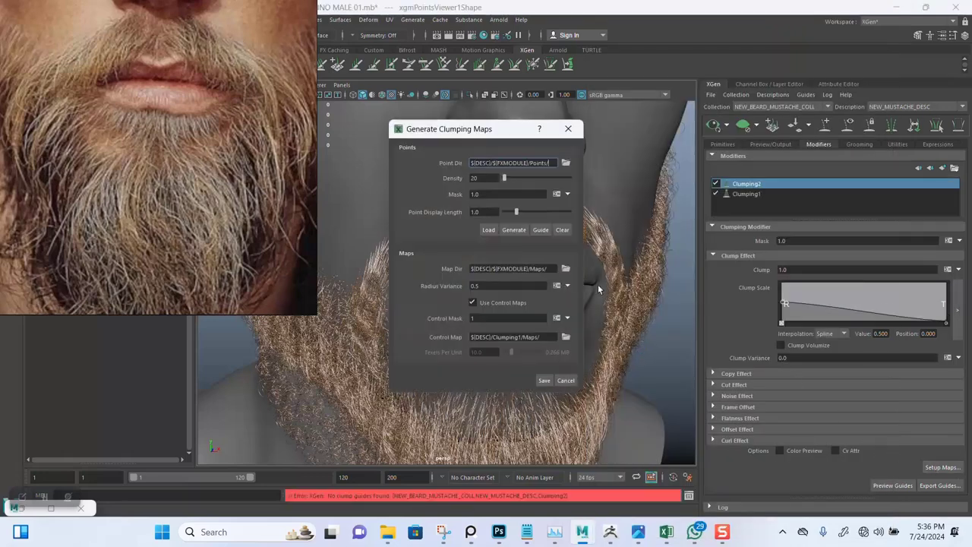
pyautogui.click(511, 231)
pyautogui.click(544, 379)
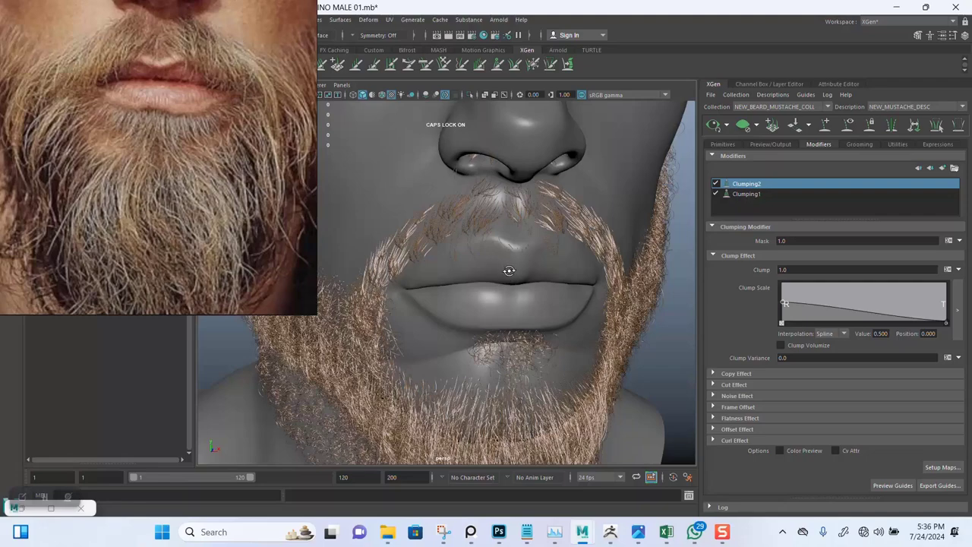
# - Select the Clumping1 modifier and switch it off
pyautogui.moveTo(509, 270)
pyautogui.keyDown('alt'); pyautogui.mouseDown()
pyautogui.moveTo(528, 269)
pyautogui.moveTo(456, 270)
pyautogui.moveTo(494, 262)
pyautogui.mouseUp(); pyautogui.keyUp('alt')
pyautogui.scroll(3, 524, 271)
pyautogui.click(746, 194)
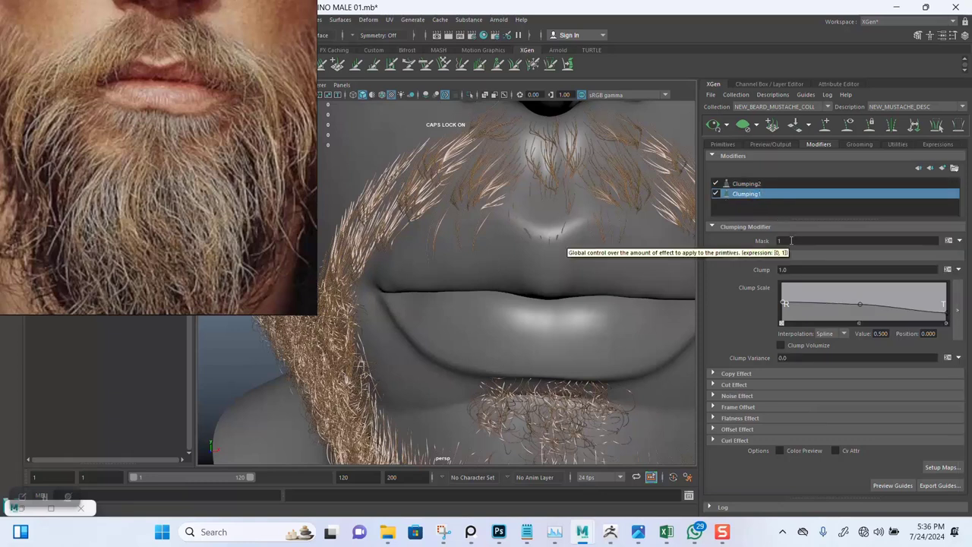
pyautogui.click(790, 241)
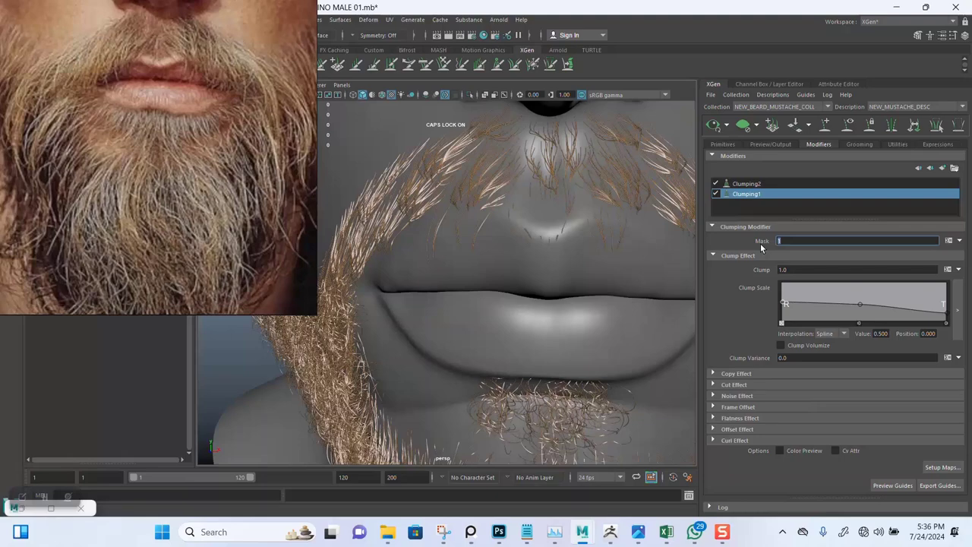
pyautogui.click(715, 193)
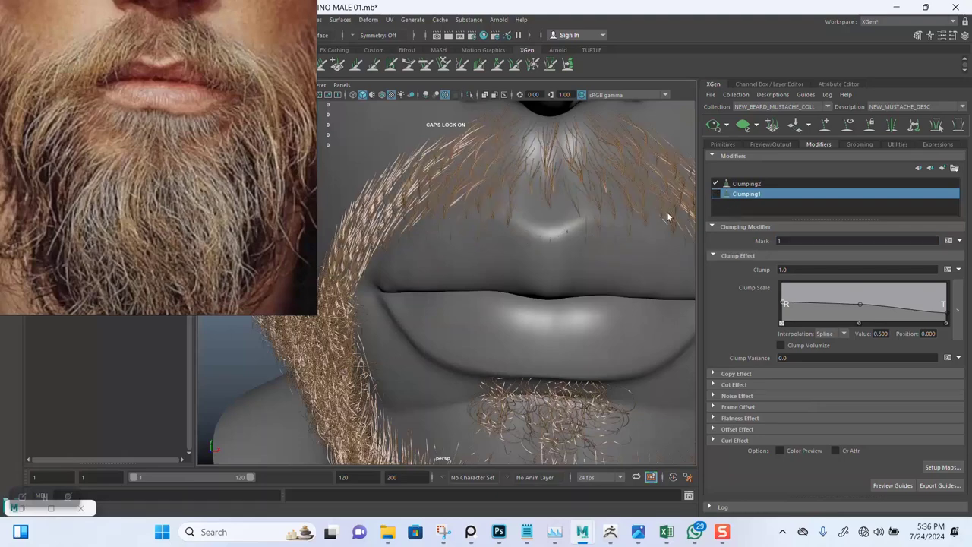
pyautogui.moveTo(668, 218)
pyautogui.keyDown('alt'); pyautogui.mouseDown()
pyautogui.moveTo(597, 242)
pyautogui.moveTo(535, 224)
pyautogui.moveTo(576, 285)
pyautogui.moveTo(627, 266)
pyautogui.mouseUp(); pyautogui.keyUp('alt')
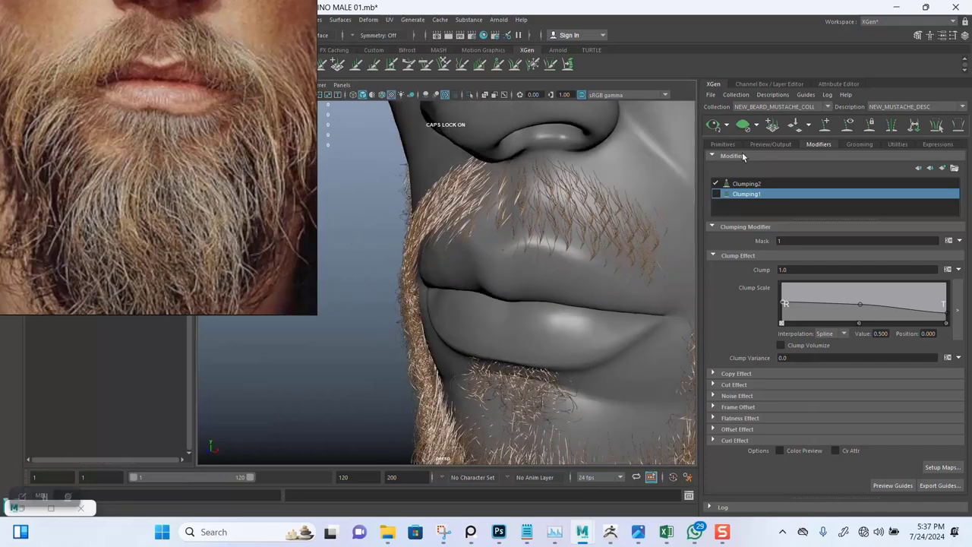
# - Uncheck 'Only primitives in the view' in Preview/Output so every mustache hair is drawn
pyautogui.click(768, 144)
pyautogui.click(779, 201)
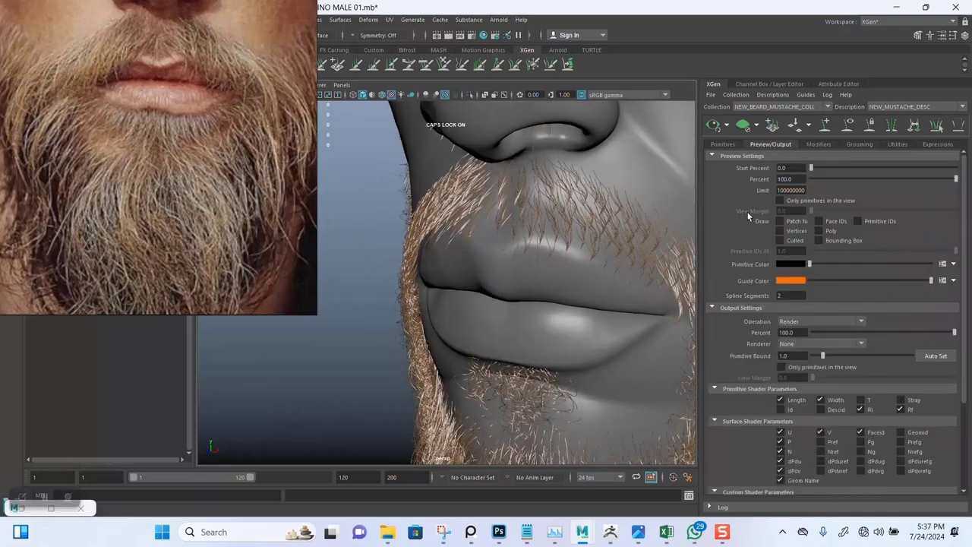
pyautogui.moveTo(507, 228)
pyautogui.keyDown('alt'); pyautogui.mouseDown()
pyautogui.moveTo(515, 201)
pyautogui.moveTo(595, 226)
pyautogui.mouseUp(); pyautogui.keyUp('alt')
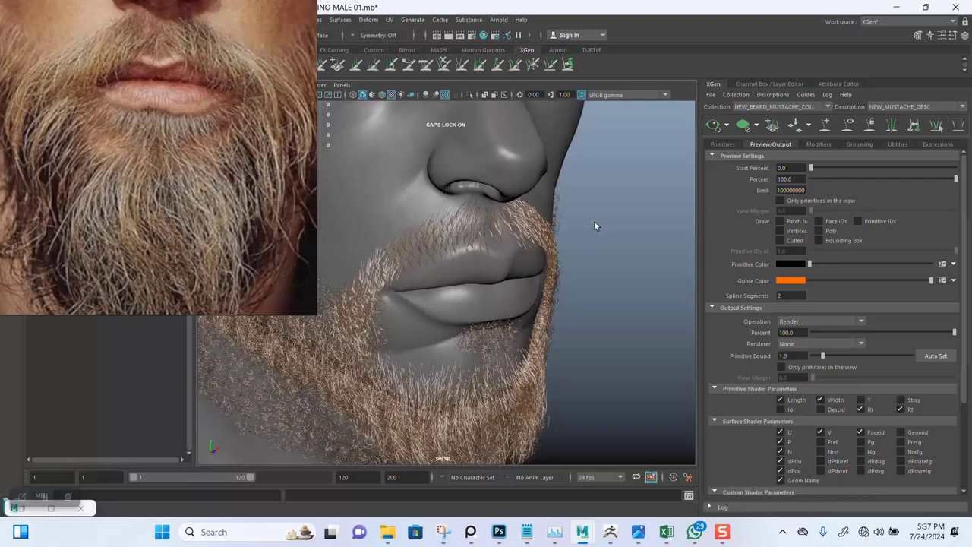
pyautogui.click(726, 145)
pyautogui.moveTo(451, 256)
pyautogui.keyDown('alt'); pyautogui.mouseDown()
pyautogui.moveTo(504, 221)
pyautogui.moveTo(525, 337)
pyautogui.mouseUp(); pyautogui.keyUp('alt')
pyautogui.moveTo(517, 291)
pyautogui.keyDown('alt'); pyautogui.mouseDown()
pyautogui.moveTo(564, 293)
pyautogui.moveTo(525, 280)
pyautogui.moveTo(575, 276)
pyautogui.moveTo(530, 247)
pyautogui.moveTo(521, 278)
pyautogui.moveTo(612, 261)
pyautogui.moveTo(499, 246)
pyautogui.mouseUp(); pyautogui.keyUp('alt')
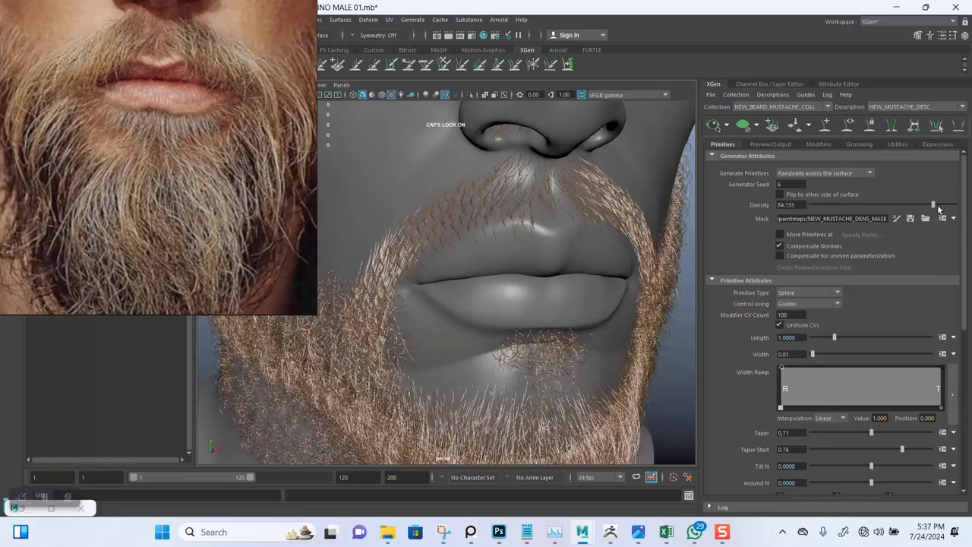
# - Raise the mustache density to 90.845 and regenerate the Clumping2 clump points
pyautogui.moveTo(939, 208); pyautogui.dragTo(943, 207)
pyautogui.click(889, 144)
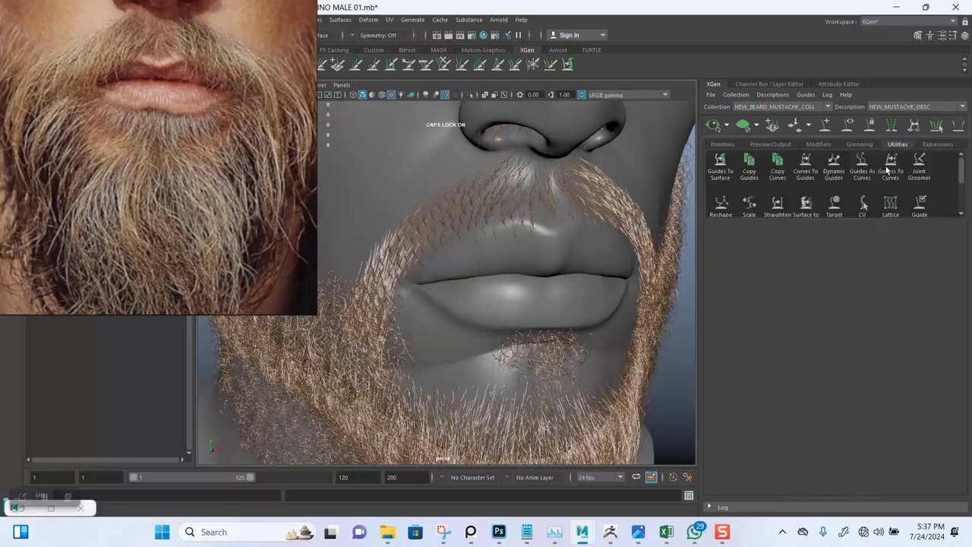
pyautogui.click(819, 143)
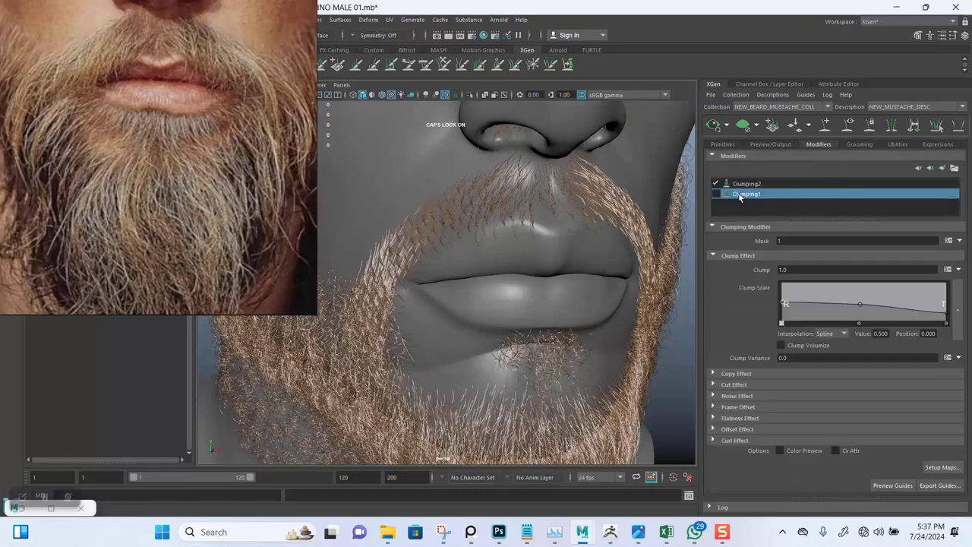
pyautogui.click(747, 184)
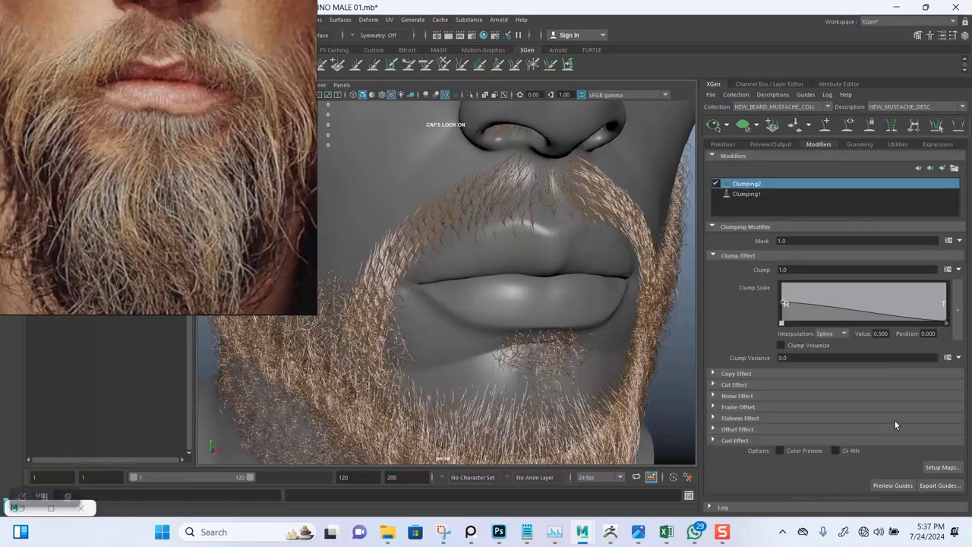
pyautogui.click(940, 467)
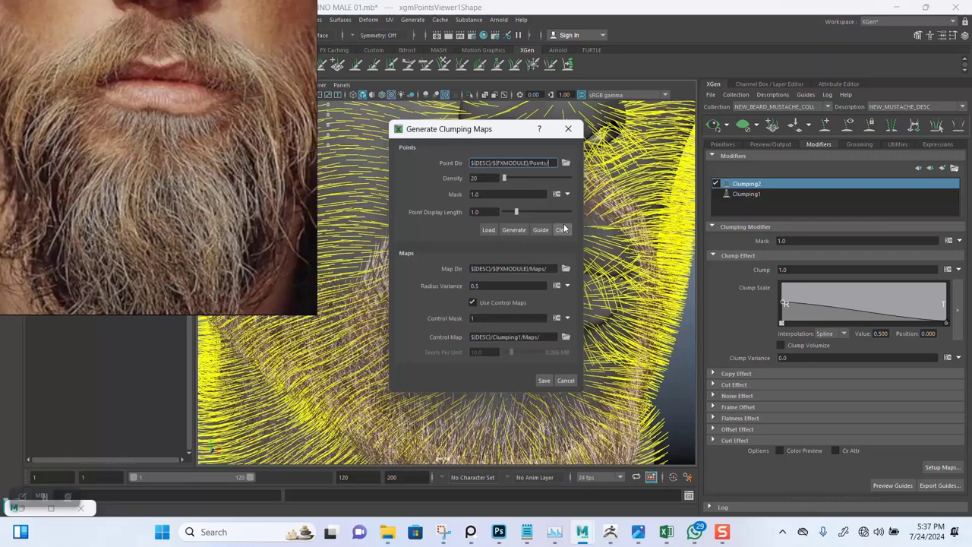
pyautogui.click(513, 233)
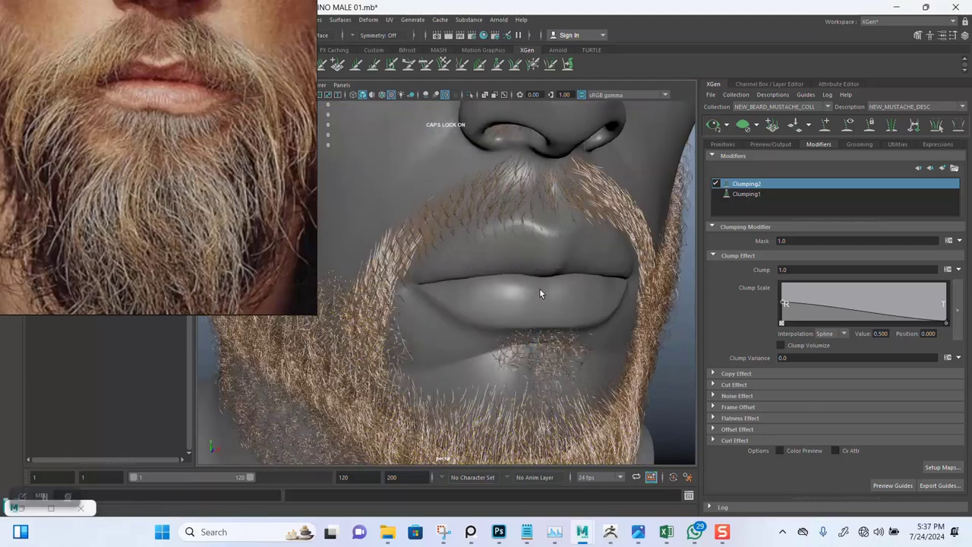
pyautogui.keyDown('alt'); pyautogui.moveTo(540, 290); pyautogui.dragTo(581, 283); pyautogui.keyUp('alt')
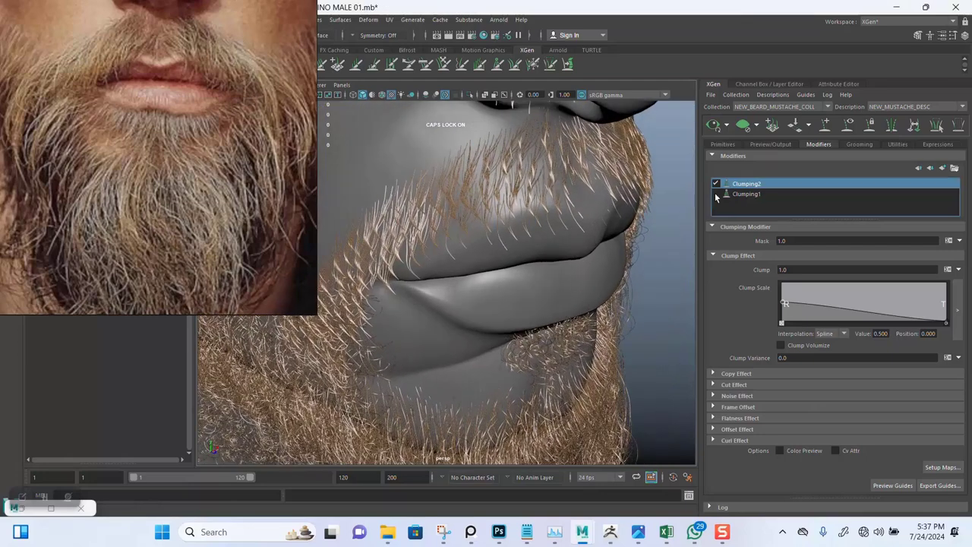
# - Turn Clumping1 back on, generate its clump maps (trying density 5, then 10), and save them
pyautogui.click(716, 193)
pyautogui.click(740, 194)
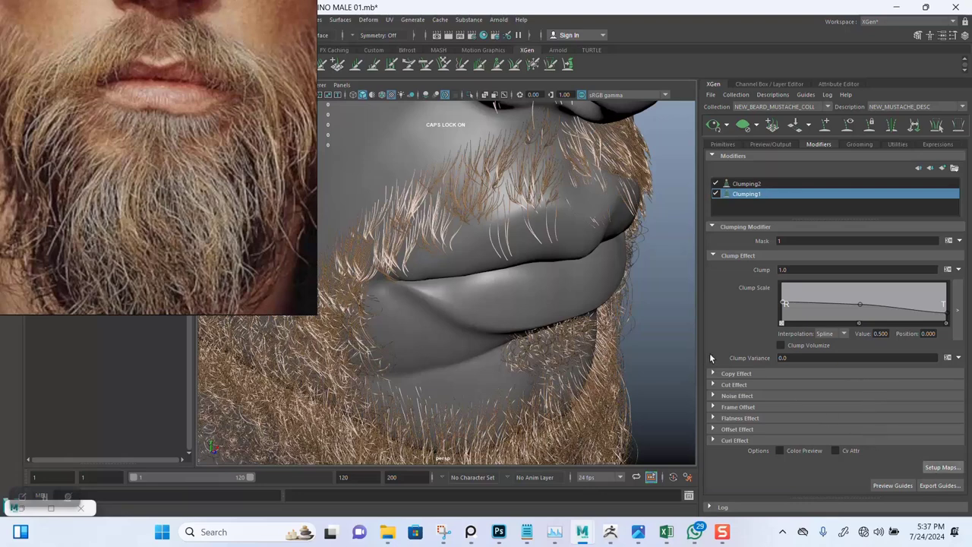
pyautogui.click(942, 467)
pyautogui.doubleClick(478, 178)
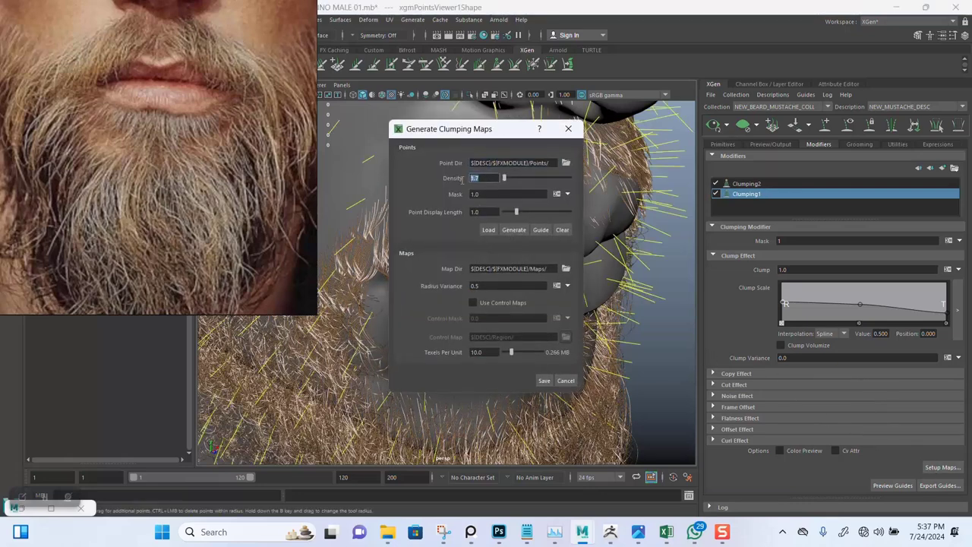
pyautogui.write('5')
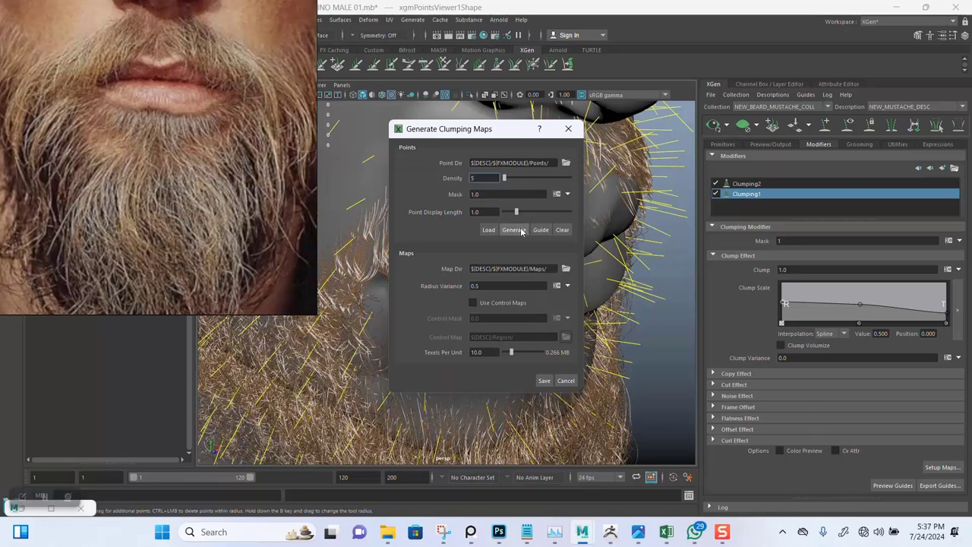
pyautogui.click(520, 231)
pyautogui.doubleClick(478, 178)
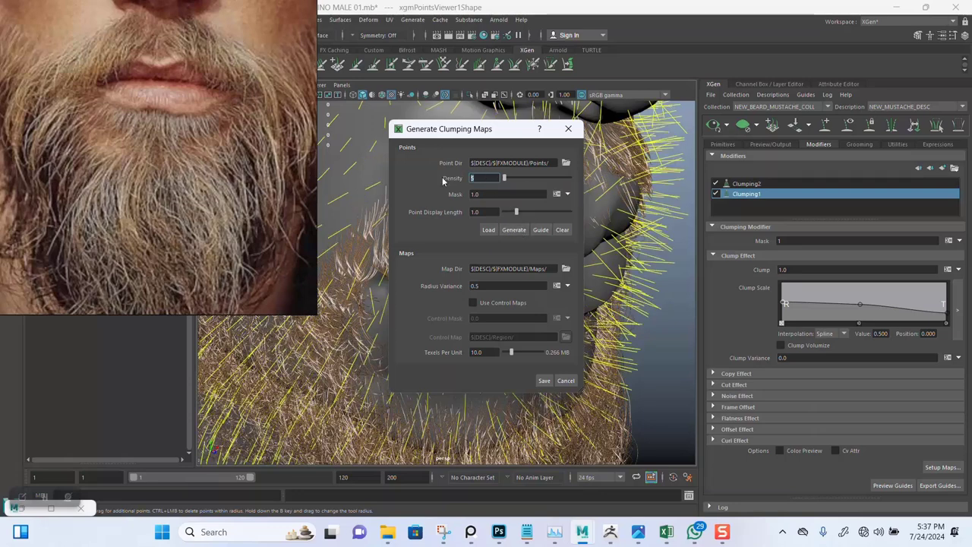
pyautogui.write('10')
pyautogui.click(513, 232)
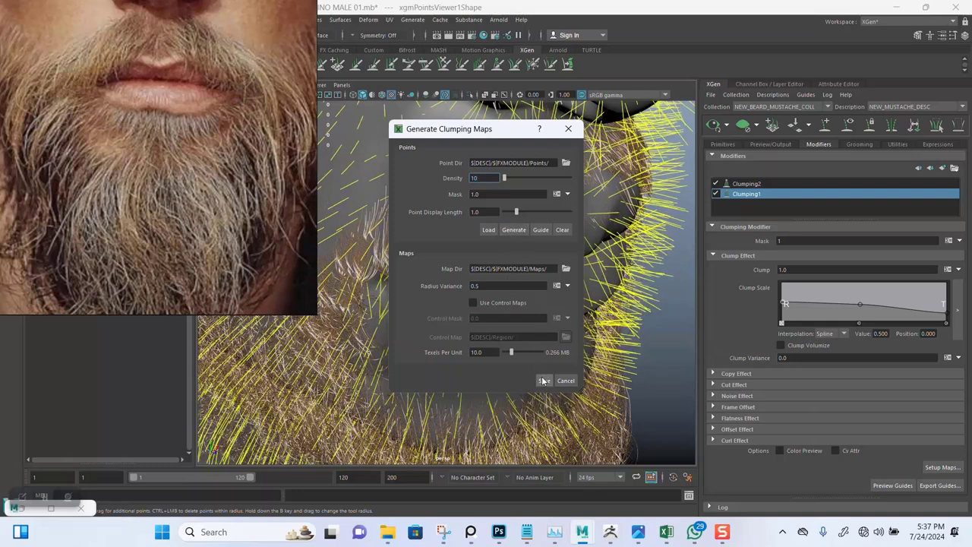
pyautogui.click(511, 228)
pyautogui.click(538, 379)
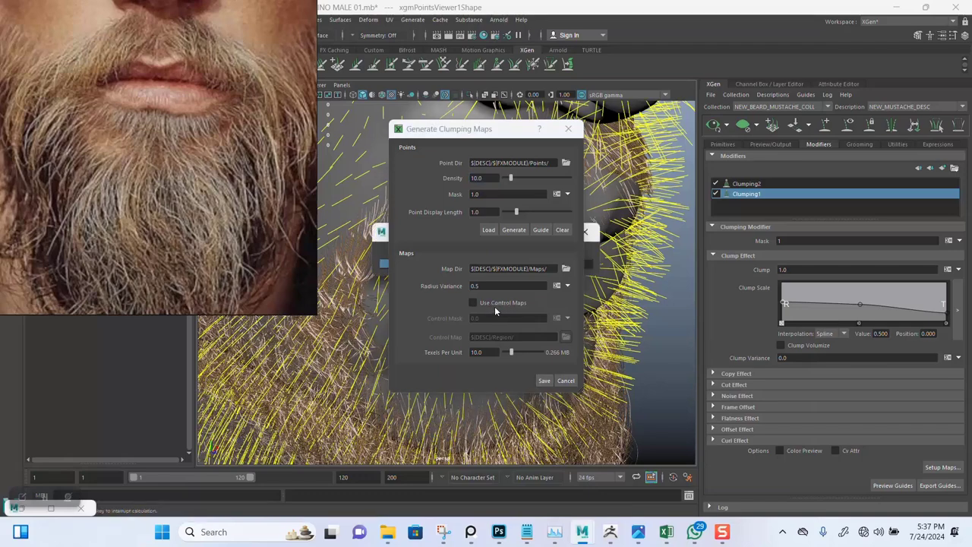
pyautogui.moveTo(494, 297)
pyautogui.keyDown('alt'); pyautogui.mouseDown()
pyautogui.moveTo(512, 271)
pyautogui.moveTo(540, 261)
pyautogui.moveTo(554, 271)
pyautogui.moveTo(560, 221)
pyautogui.moveTo(549, 262)
pyautogui.moveTo(510, 277)
pyautogui.moveTo(512, 256)
pyautogui.moveTo(533, 242)
pyautogui.moveTo(499, 245)
pyautogui.moveTo(530, 250)
pyautogui.moveTo(524, 281)
pyautogui.moveTo(494, 309)
pyautogui.moveTo(468, 272)
pyautogui.moveTo(496, 271)
pyautogui.moveTo(510, 251)
pyautogui.moveTo(471, 238)
pyautogui.moveTo(524, 260)
pyautogui.moveTo(544, 245)
pyautogui.moveTo(503, 251)
pyautogui.moveTo(541, 207)
pyautogui.mouseUp(); pyautogui.keyUp('alt')
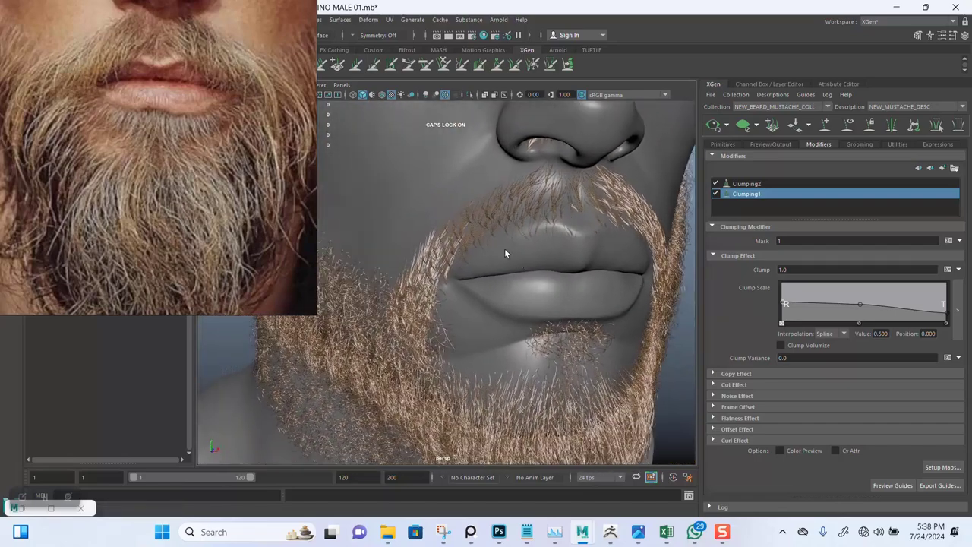
# - Select Clumping2 and show the modifier load options listing the saved user presets
pyautogui.moveTo(504, 249)
pyautogui.keyDown('alt'); pyautogui.mouseDown()
pyautogui.moveTo(537, 243)
pyautogui.moveTo(513, 263)
pyautogui.moveTo(539, 338)
pyautogui.moveTo(473, 322)
pyautogui.moveTo(491, 281)
pyautogui.moveTo(532, 272)
pyautogui.moveTo(528, 241)
pyautogui.mouseUp(); pyautogui.keyUp('alt')
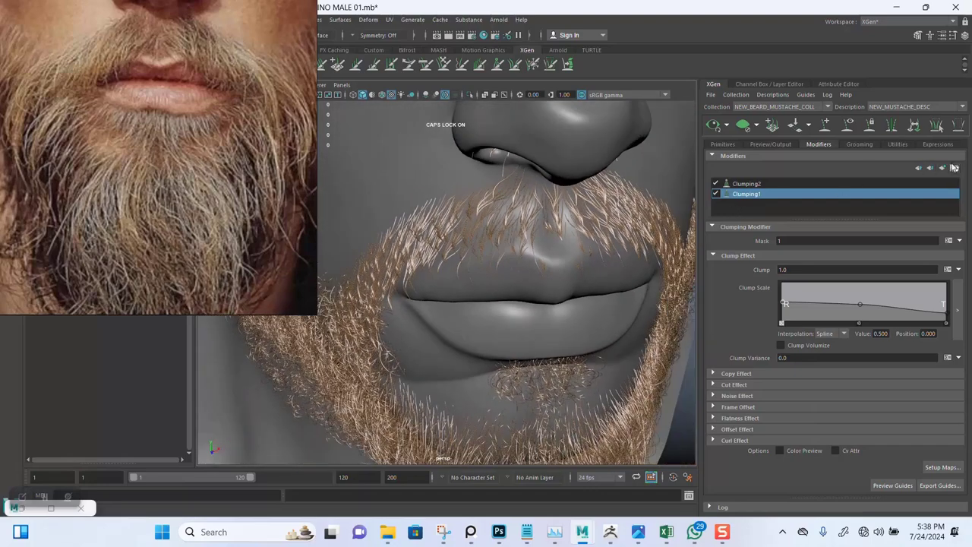
pyautogui.click(792, 185)
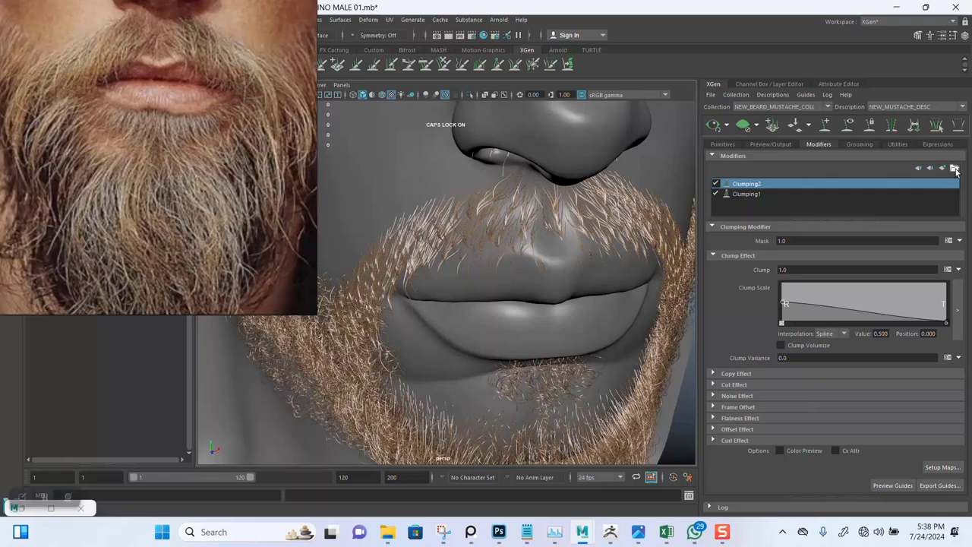
pyautogui.click(955, 168)
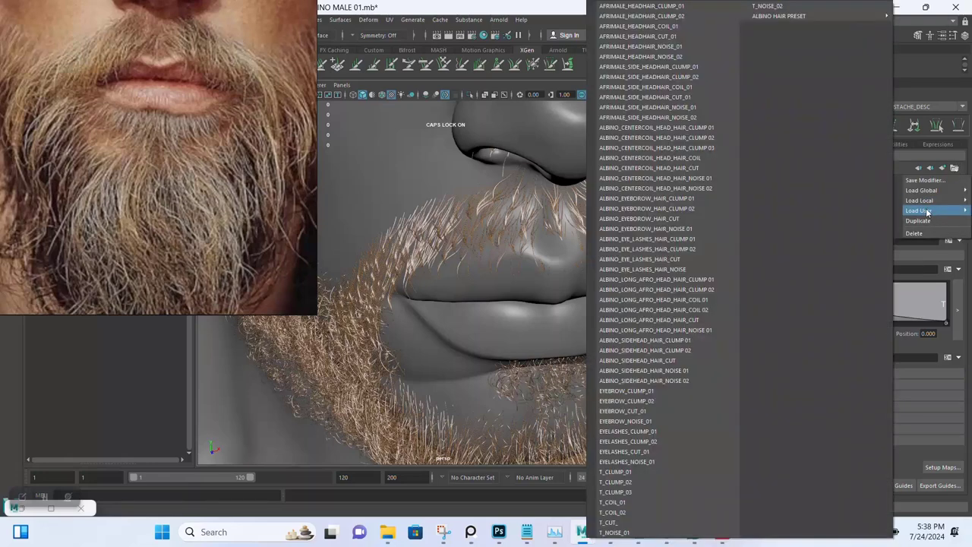
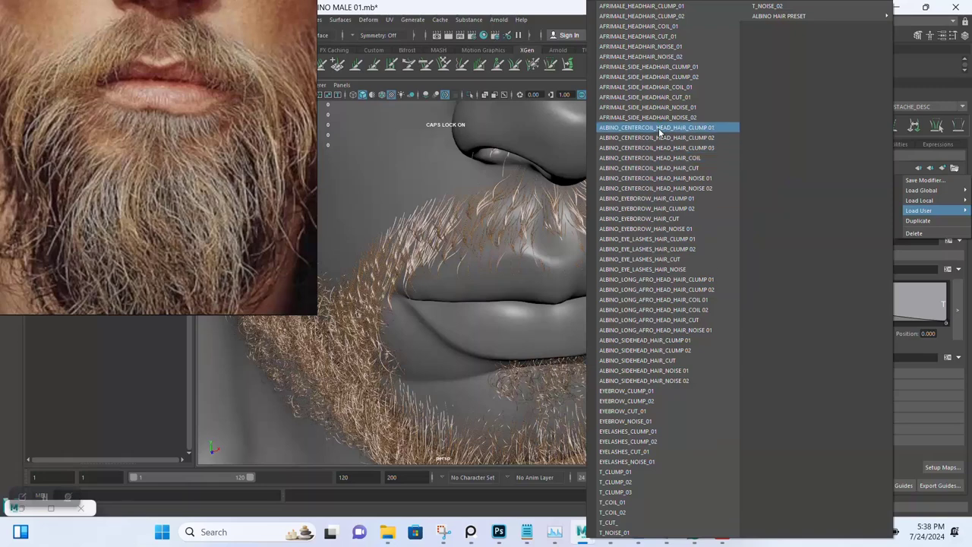
# - Load two saved ALBINO noise presets onto the mustache as Noise1 and Noise2 modifiers
pyautogui.click(666, 180)
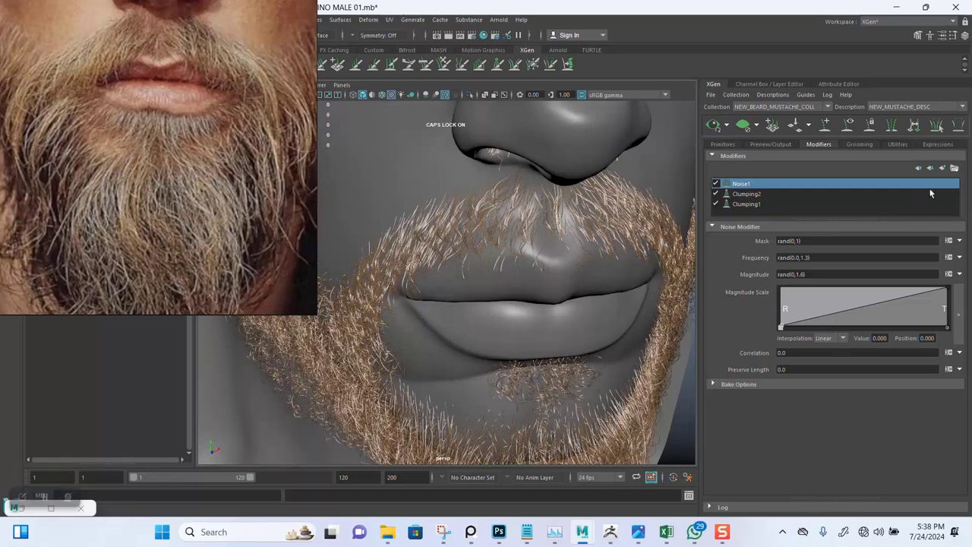
pyautogui.click(954, 168)
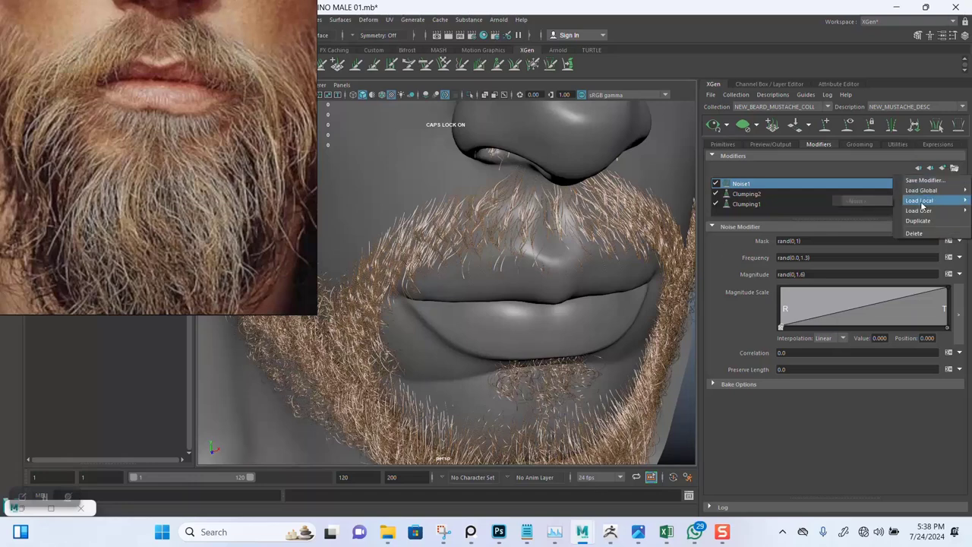
pyautogui.moveTo(919, 211)
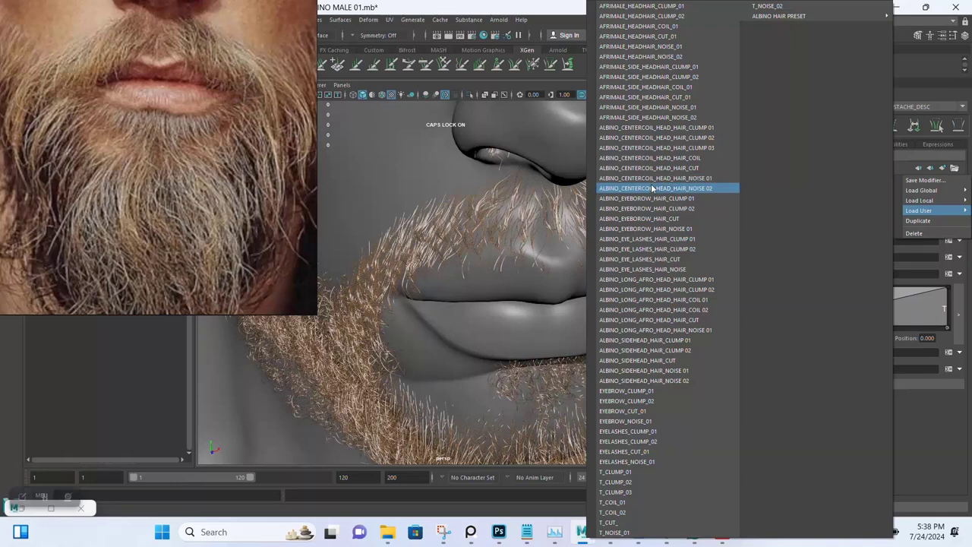
pyautogui.click(651, 188)
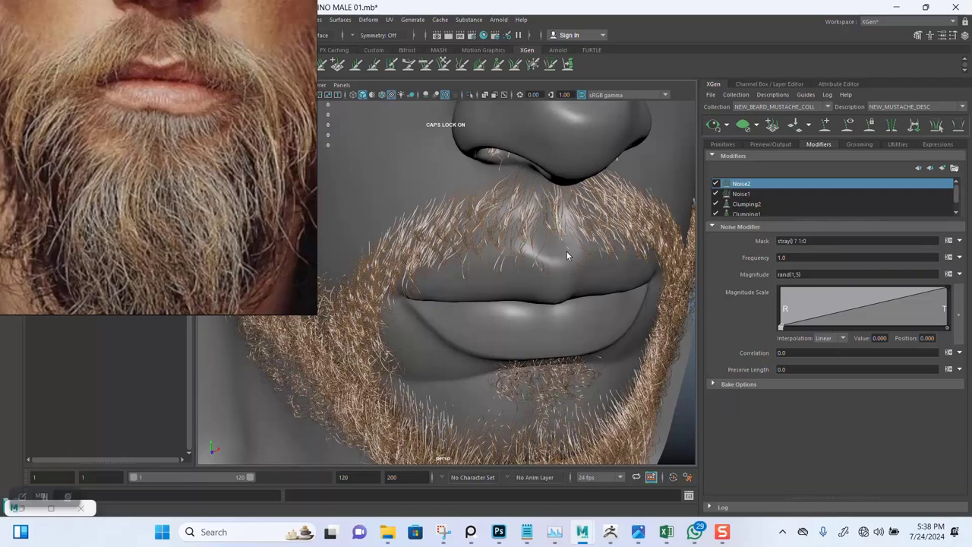
pyautogui.keyDown('alt'); pyautogui.moveTo(550, 238); pyautogui.dragTo(575, 251); pyautogui.keyUp('alt')
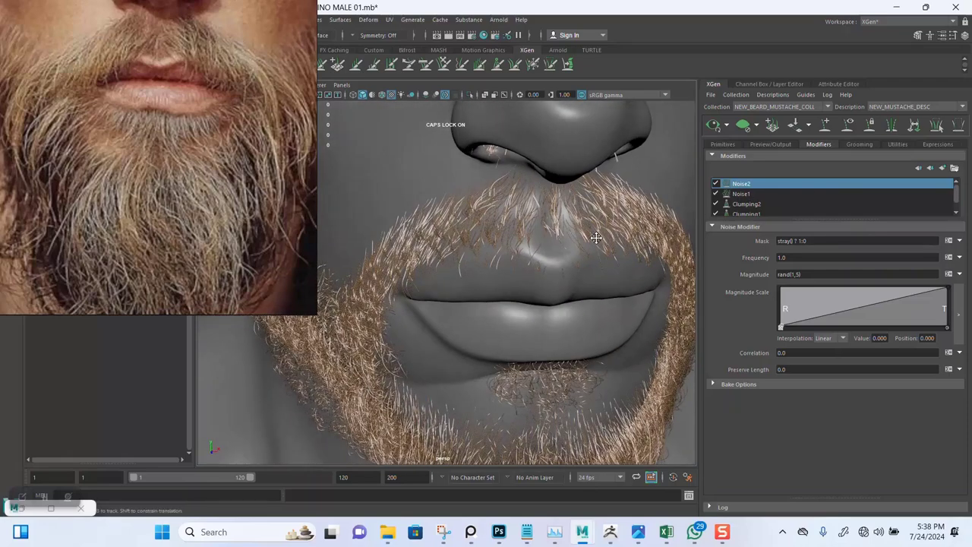
pyautogui.keyDown('alt'); pyautogui.moveTo(575, 251); pyautogui.dragTo(524, 266, button='right'); pyautogui.keyUp('alt')
pyautogui.moveTo(523, 266)
pyautogui.keyDown('alt'); pyautogui.mouseDown()
pyautogui.moveTo(513, 254)
pyautogui.moveTo(575, 242)
pyautogui.moveTo(555, 225)
pyautogui.moveTo(574, 215)
pyautogui.moveTo(547, 210)
pyautogui.moveTo(538, 195)
pyautogui.moveTo(566, 182)
pyautogui.mouseUp(); pyautogui.keyUp('alt')
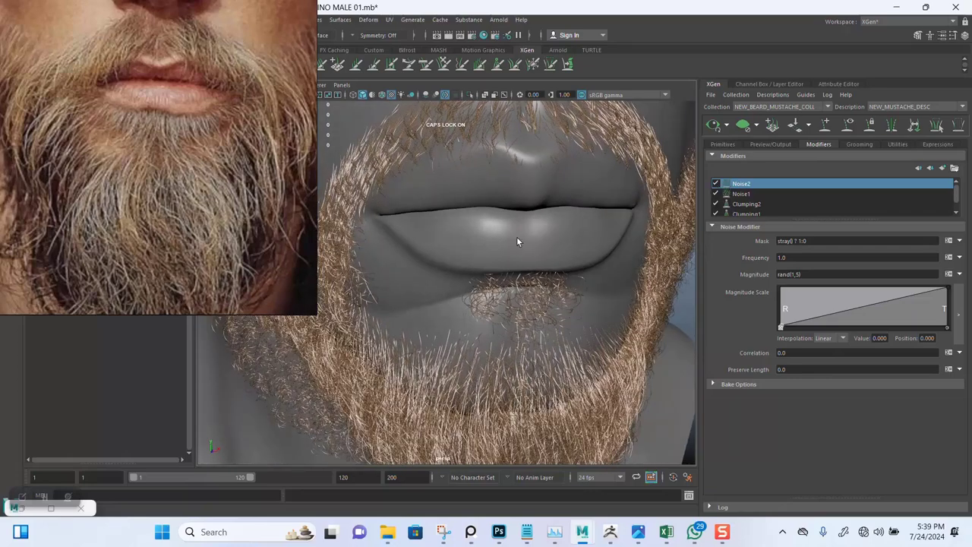
pyautogui.moveTo(491, 249)
pyautogui.keyDown('alt'); pyautogui.mouseDown()
pyautogui.moveTo(460, 341)
pyautogui.moveTo(522, 242)
pyautogui.moveTo(506, 234)
pyautogui.moveTo(501, 298)
pyautogui.moveTo(531, 265)
pyautogui.moveTo(676, 219)
pyautogui.mouseUp(); pyautogui.keyUp('alt')
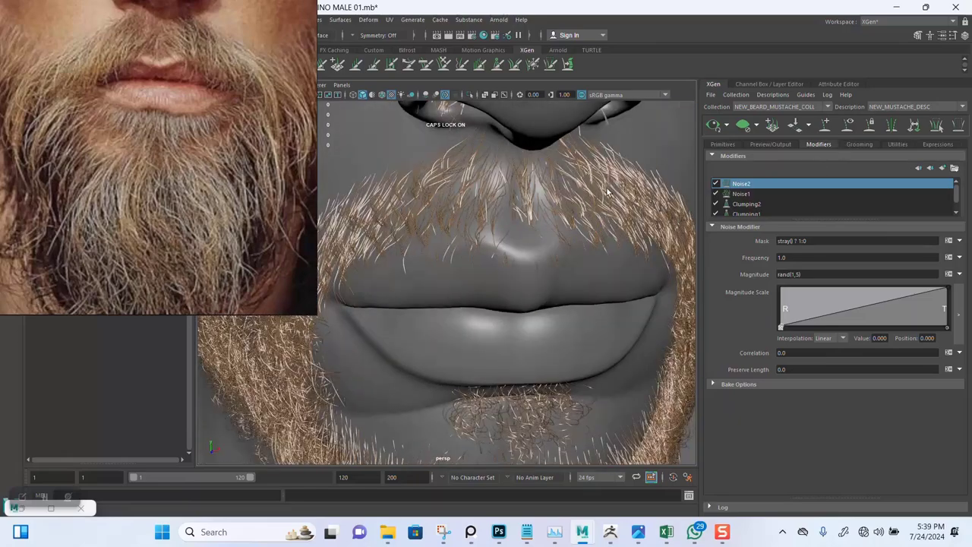
pyautogui.moveTo(607, 191)
pyautogui.keyDown('alt'); pyautogui.mouseDown()
pyautogui.moveTo(634, 160)
pyautogui.moveTo(559, 225)
pyautogui.moveTo(530, 237)
pyautogui.moveTo(547, 207)
pyautogui.moveTo(509, 210)
pyautogui.moveTo(533, 256)
pyautogui.moveTo(539, 222)
pyautogui.moveTo(616, 214)
pyautogui.moveTo(539, 227)
pyautogui.mouseUp(); pyautogui.keyUp('alt')
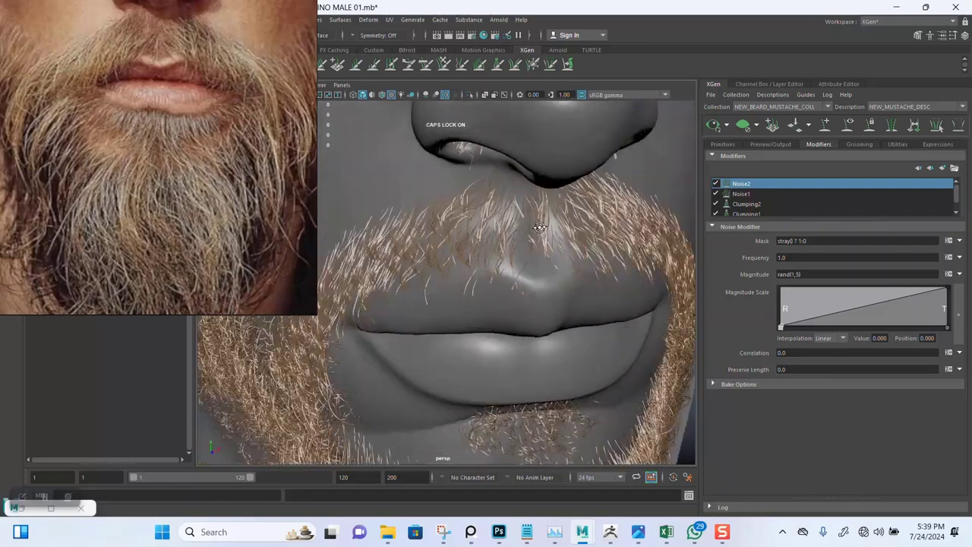
pyautogui.scroll(-1, 717, 211)
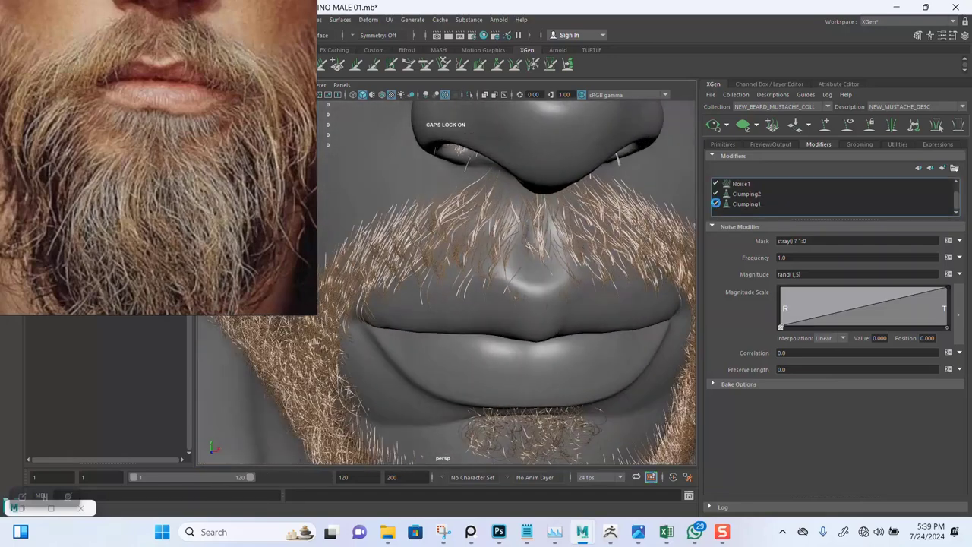
# - Re-enable the mustache's Clumping1 modifier and set its Mask to 0.5
pyautogui.moveTo(594, 259)
pyautogui.keyDown('alt'); pyautogui.mouseDown()
pyautogui.moveTo(629, 244)
pyautogui.moveTo(604, 251)
pyautogui.mouseUp(); pyautogui.keyUp('alt')
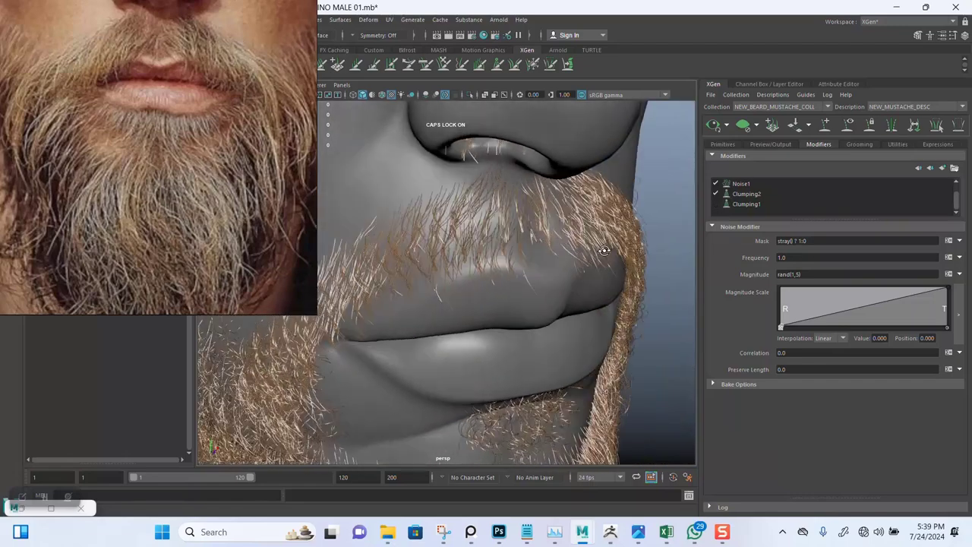
pyautogui.click(715, 204)
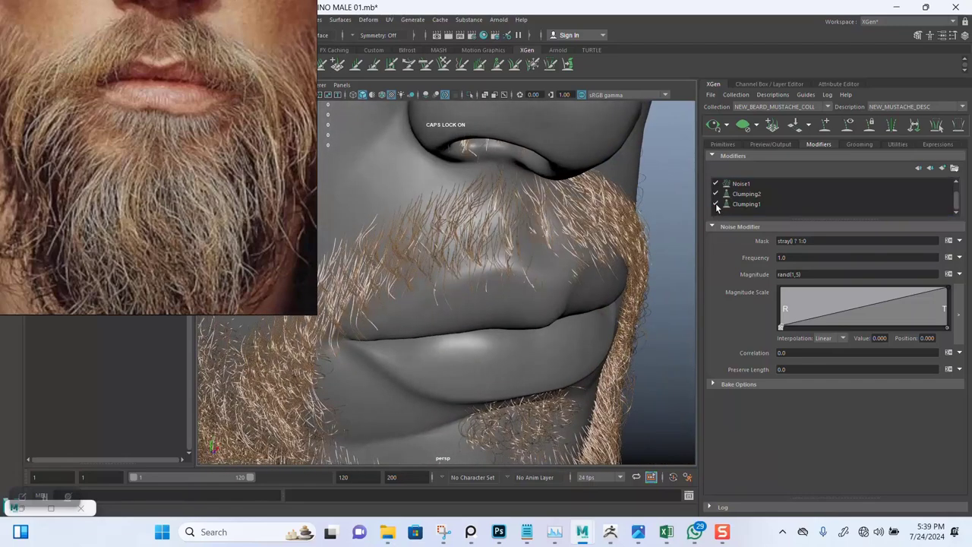
pyautogui.click(741, 204)
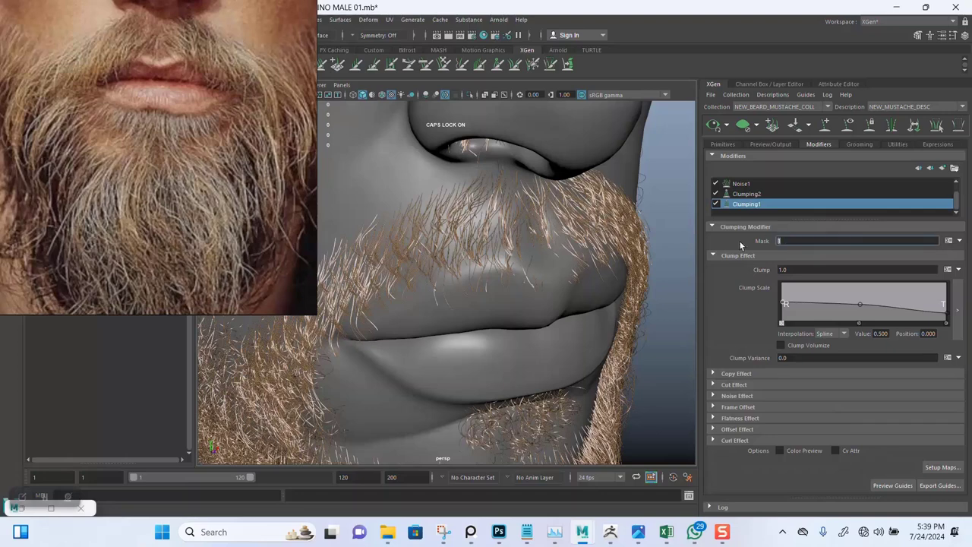
pyautogui.write('0.5')
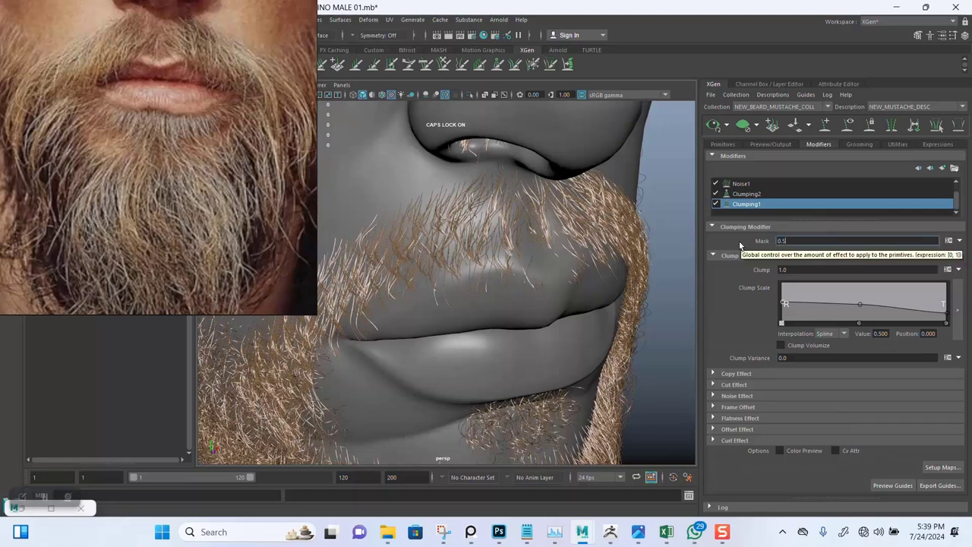
pyautogui.press('Return')
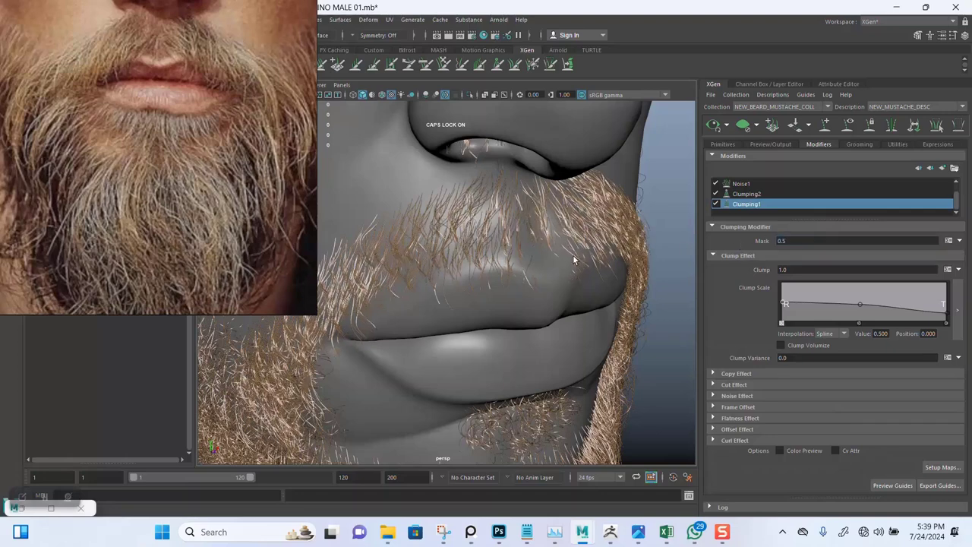
pyautogui.moveTo(514, 287)
pyautogui.keyDown('alt'); pyautogui.mouseDown()
pyautogui.moveTo(535, 271)
pyautogui.moveTo(486, 283)
pyautogui.moveTo(515, 212)
pyautogui.moveTo(534, 226)
pyautogui.moveTo(472, 205)
pyautogui.moveTo(448, 218)
pyautogui.moveTo(583, 230)
pyautogui.moveTo(511, 260)
pyautogui.moveTo(423, 256)
pyautogui.moveTo(393, 265)
pyautogui.moveTo(445, 278)
pyautogui.moveTo(480, 242)
pyautogui.moveTo(465, 254)
pyautogui.mouseUp(); pyautogui.keyUp('alt')
pyautogui.scroll(-2, 535, 271)
pyautogui.scroll(4, 479, 290)
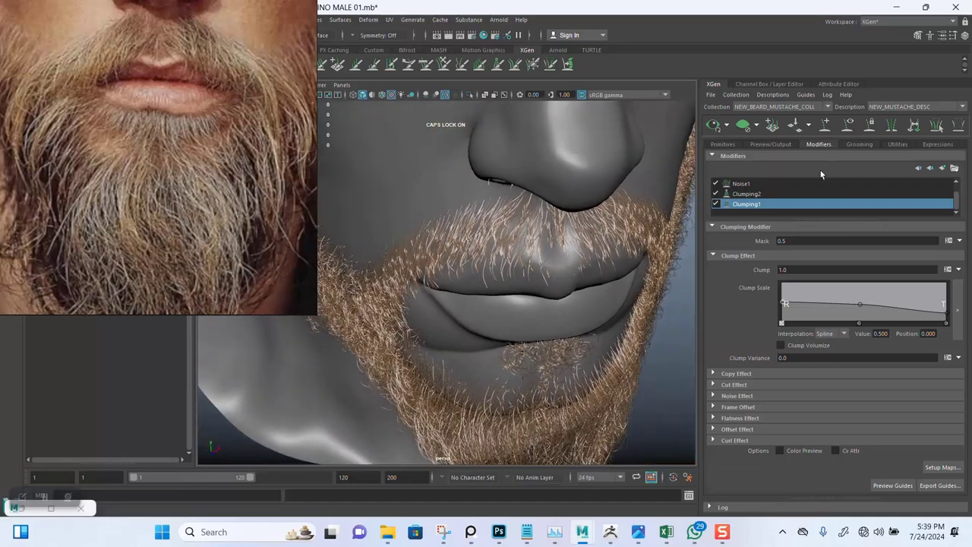
# - Switch the Description to NEW_BEARD_HAIR_DESC and select its Coil1 modifier
pyautogui.click(955, 168)
pyautogui.moveTo(919, 211)
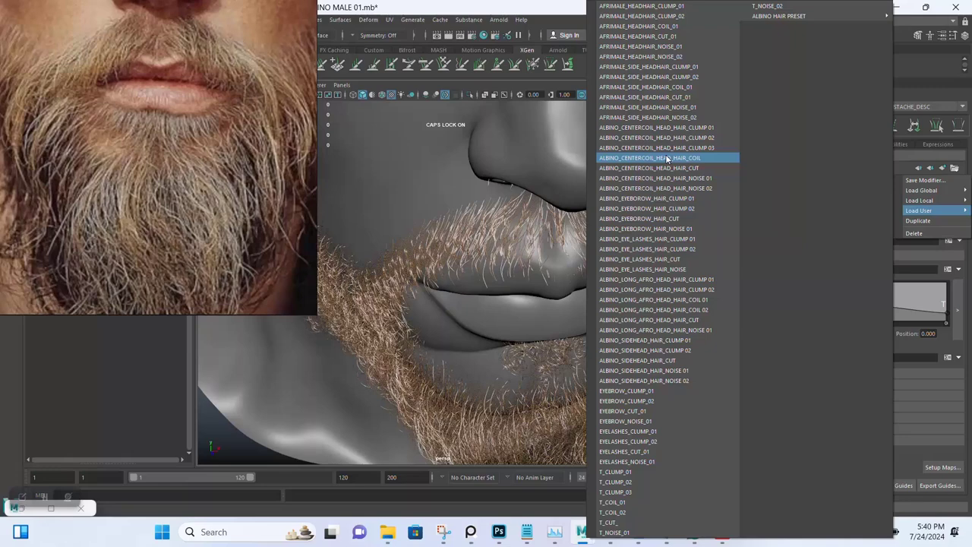
pyautogui.click(910, 74)
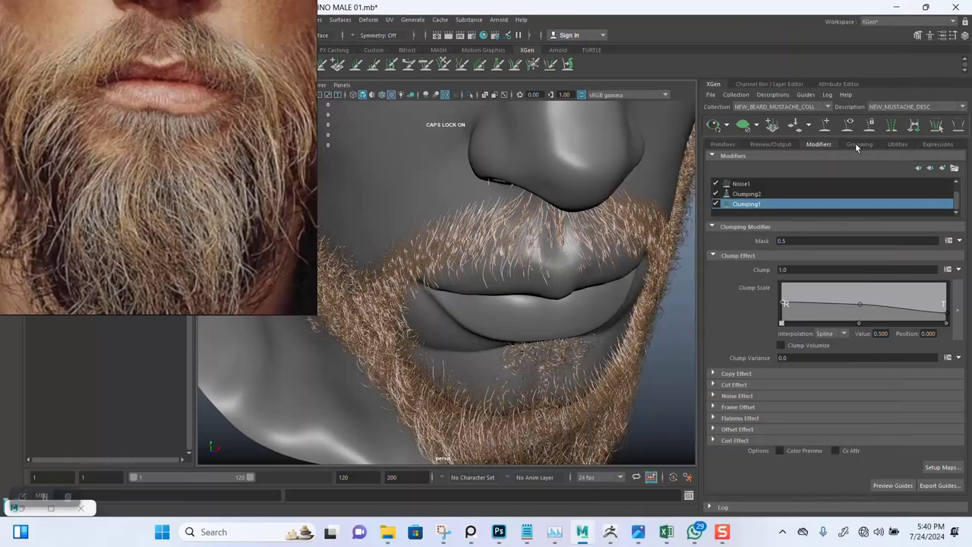
pyautogui.click(895, 108)
pyautogui.click(898, 117)
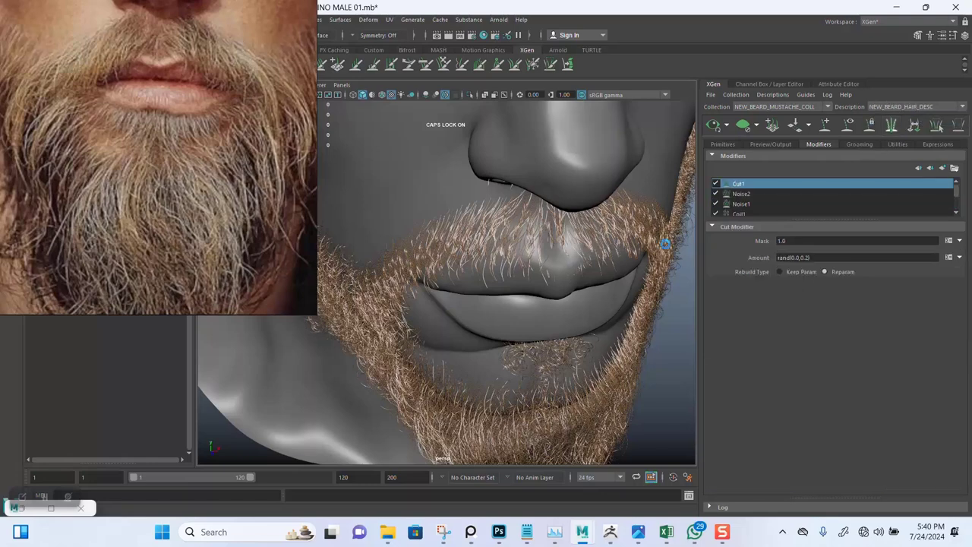
pyautogui.click(740, 212)
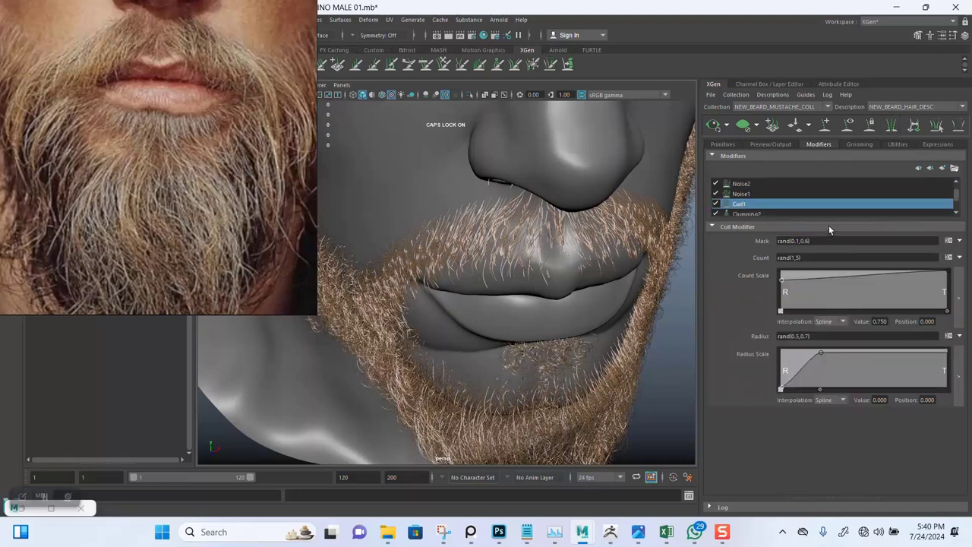
# - Start saving the beard Coil1 modifier as a preset, picking an existing preset file
pyautogui.click(955, 171)
pyautogui.click(934, 184)
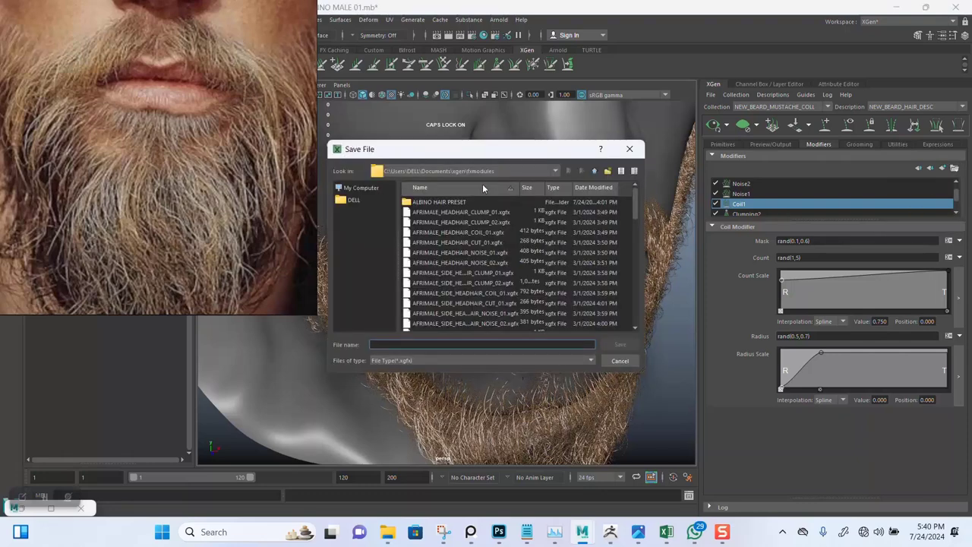
pyautogui.scroll(-2, 444, 273)
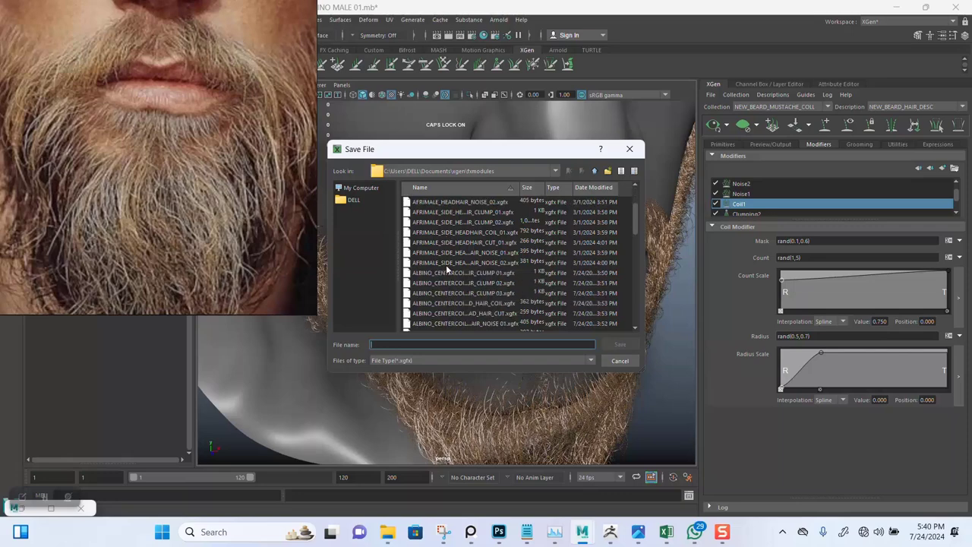
pyautogui.scroll(-2, 446, 264)
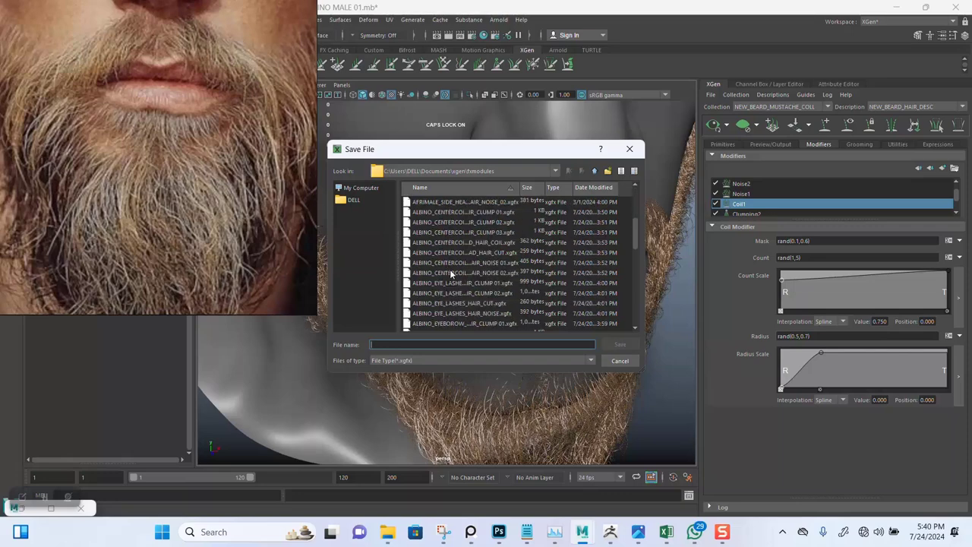
pyautogui.click(450, 272)
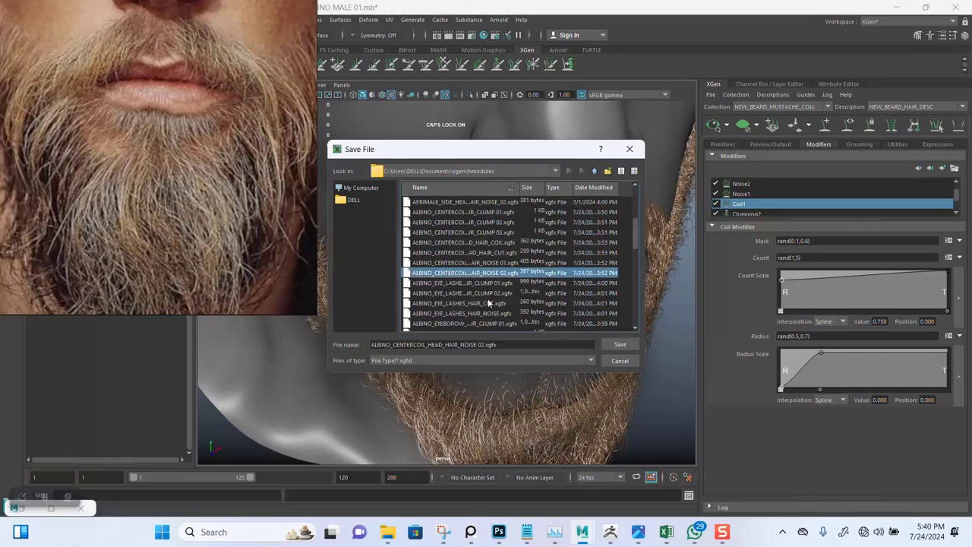
# - Name the preset file ALBINO_BEARD_HAIR_COIL and save it
pyautogui.click(425, 344)
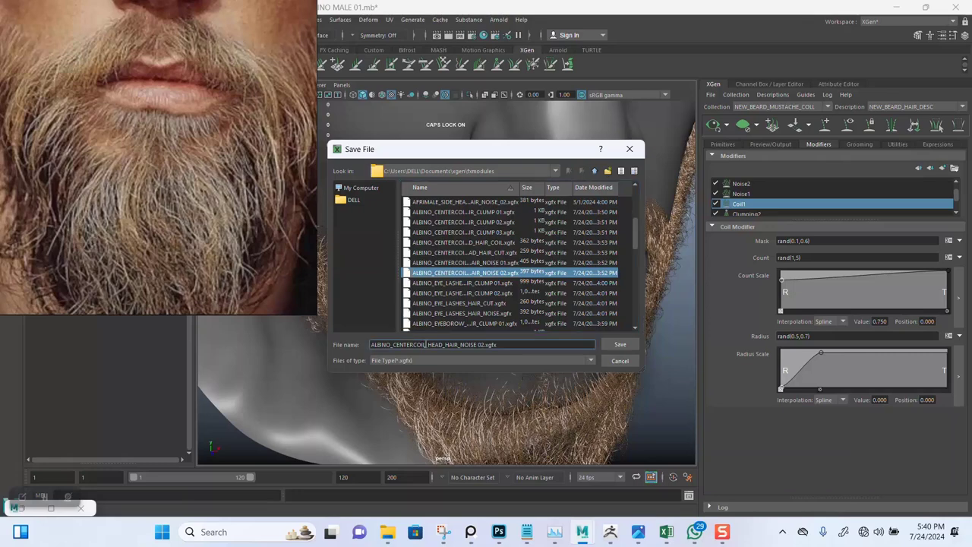
pyautogui.press('BackSpace')
pyautogui.press('BackSpace')
pyautogui.press('BackSpace')
pyautogui.press('BackSpace')
pyautogui.press('BackSpace')
pyautogui.press('BackSpace')
pyautogui.press('BackSpace')
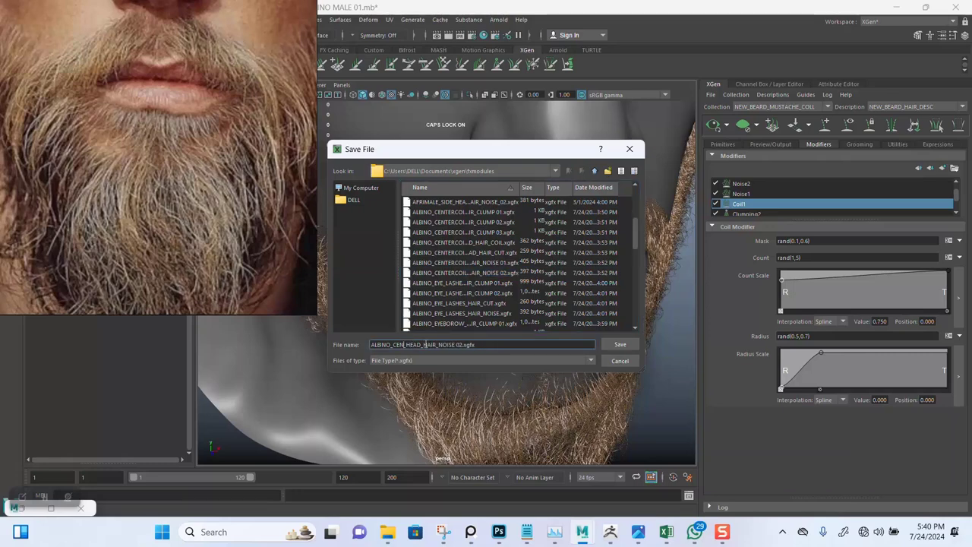
pyautogui.press('BackSpace')
pyautogui.press('BackSpace')
pyautogui.press('BackSpace')
pyautogui.write('BEARD_HEA')
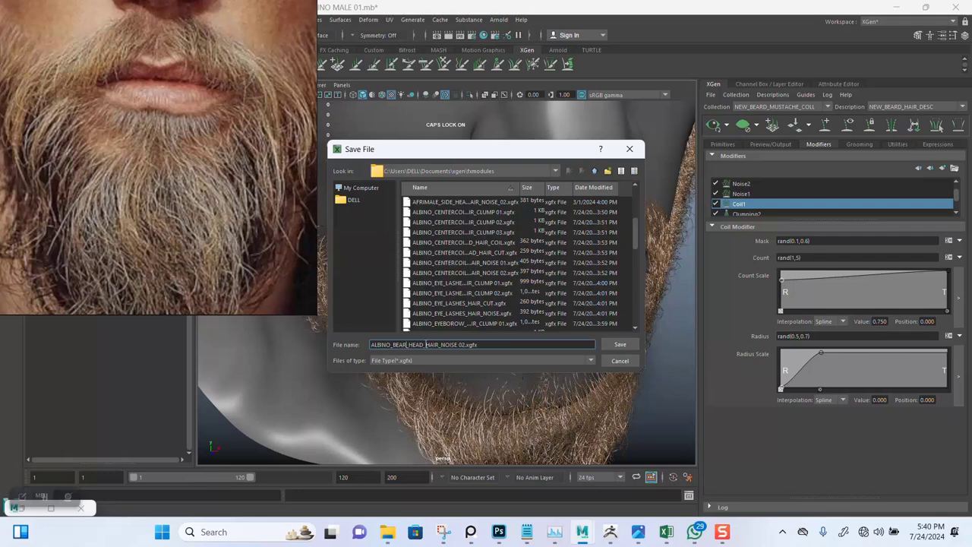
pyautogui.write('D')
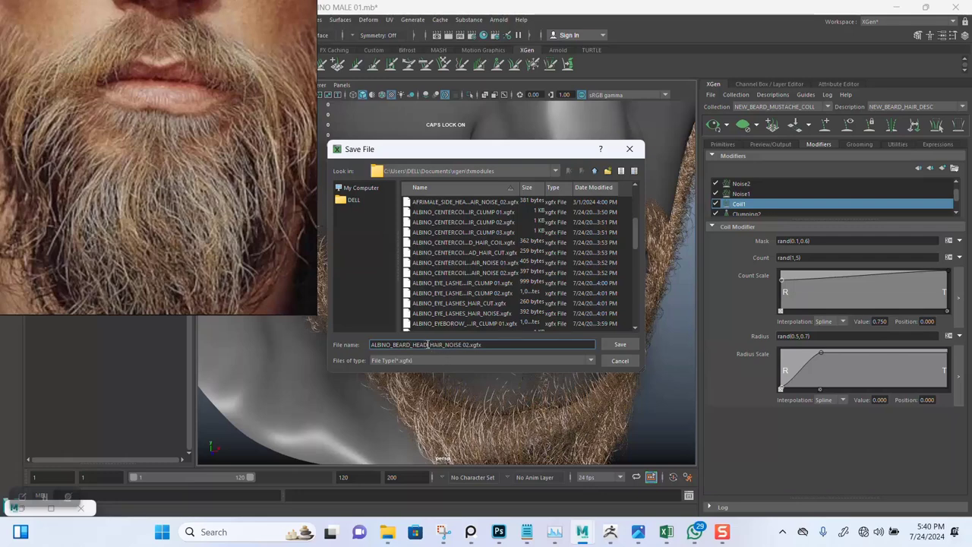
pyautogui.press('BackSpace')
pyautogui.press('BackSpace')
pyautogui.press('BackSpace')
pyautogui.press('BackSpace')
pyautogui.press('BackSpace')
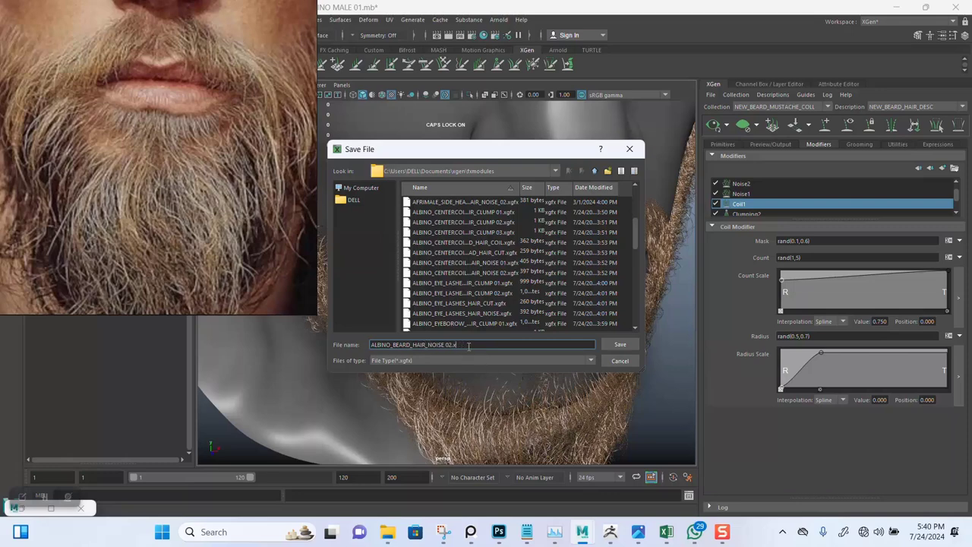
pyautogui.press('BackSpace')
pyautogui.press('BackSpace')
pyautogui.press('BackSpace')
pyautogui.press('BackSpace')
pyautogui.press('BackSpace')
pyautogui.press('BackSpace')
pyautogui.write('COI')
pyautogui.click(618, 346)
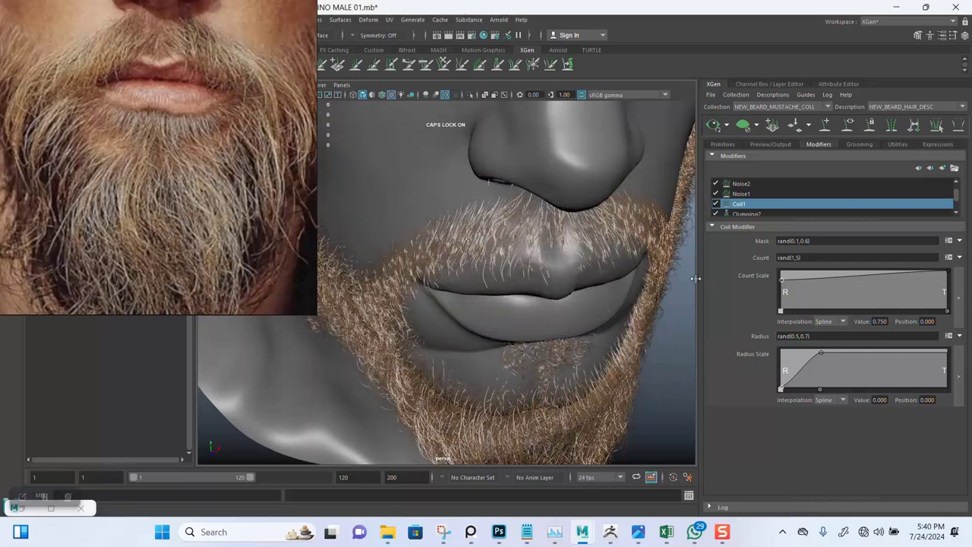
# - Switch to NEW_MUSTACHE_DESC and load the ALBINO_BEARD_HAIR_COIL user preset as its Coil1 modifier
pyautogui.click(897, 109)
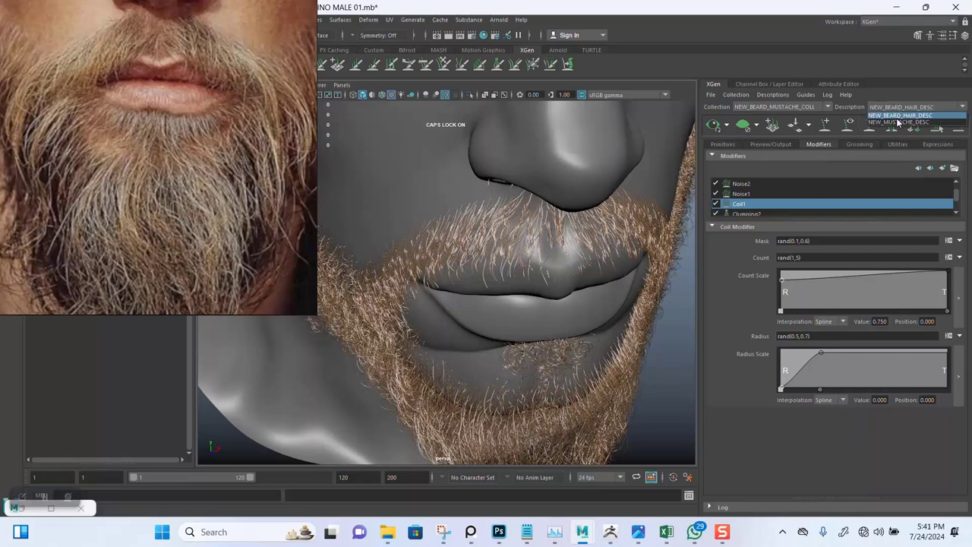
pyautogui.click(899, 123)
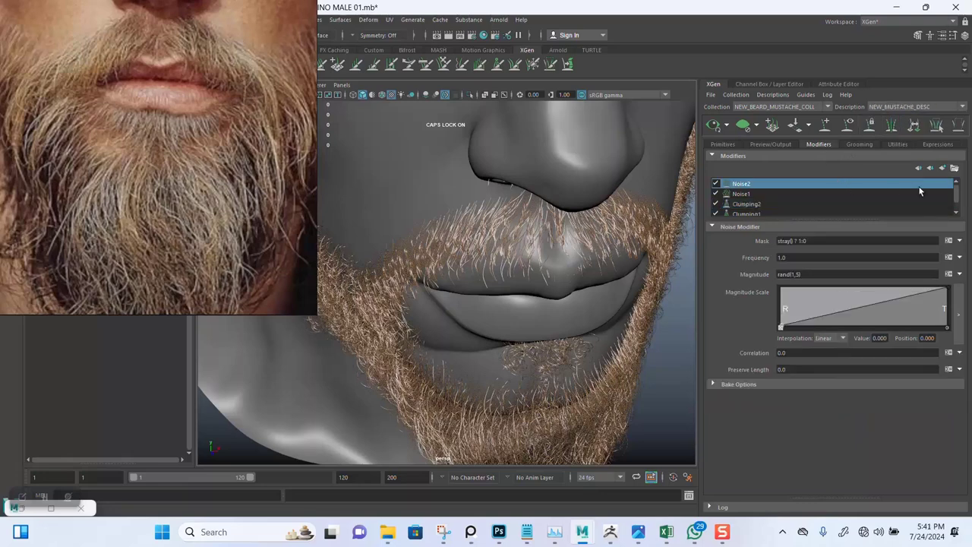
pyautogui.click(955, 168)
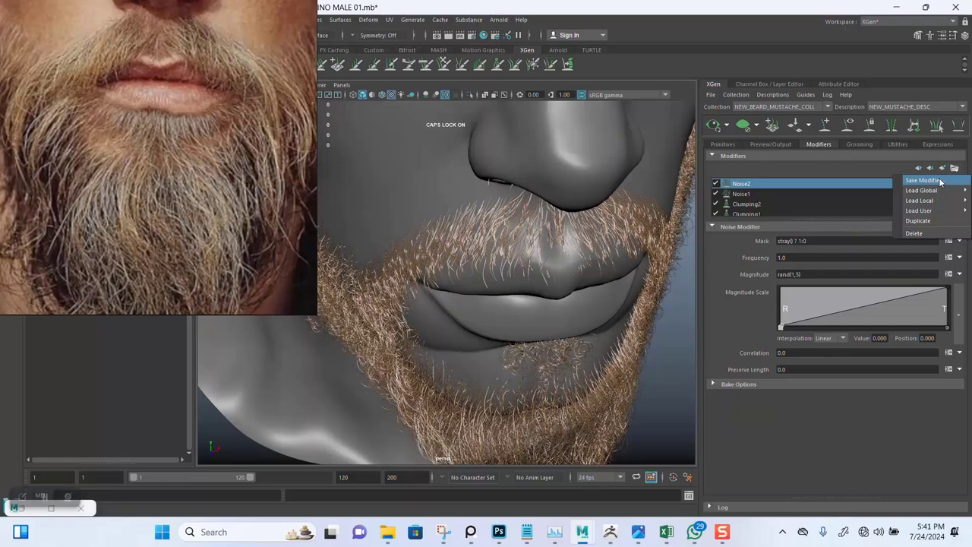
pyautogui.click(923, 180)
pyautogui.moveTo(928, 210)
pyautogui.click(620, 362)
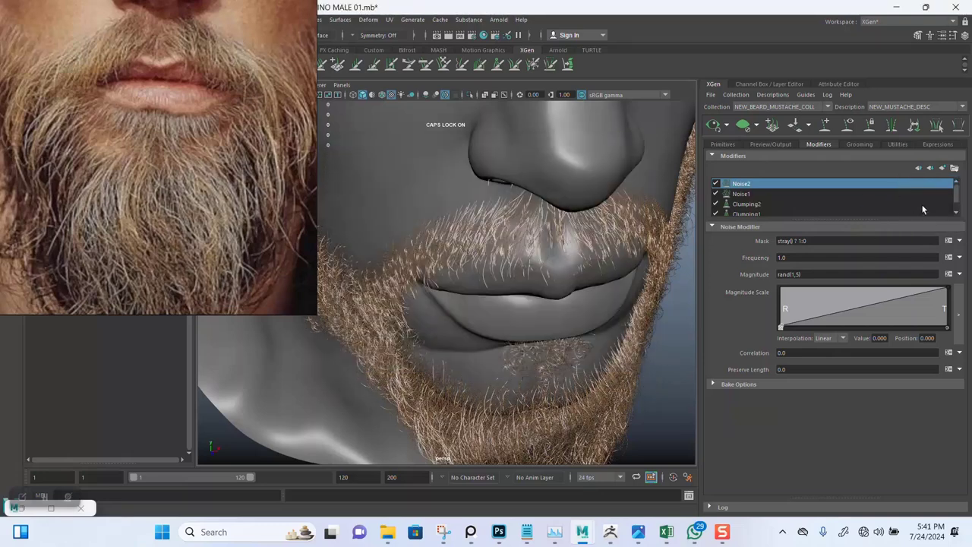
pyautogui.click(954, 169)
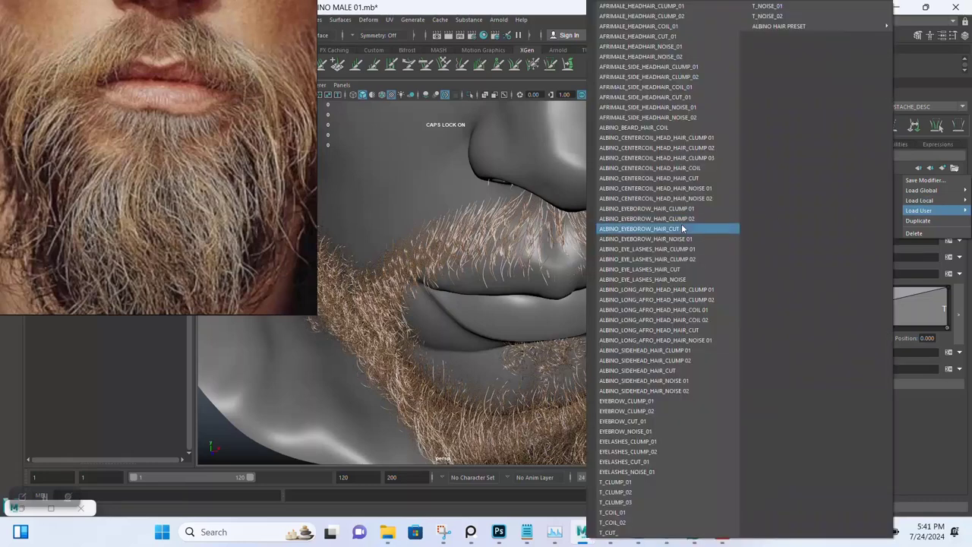
pyautogui.click(654, 130)
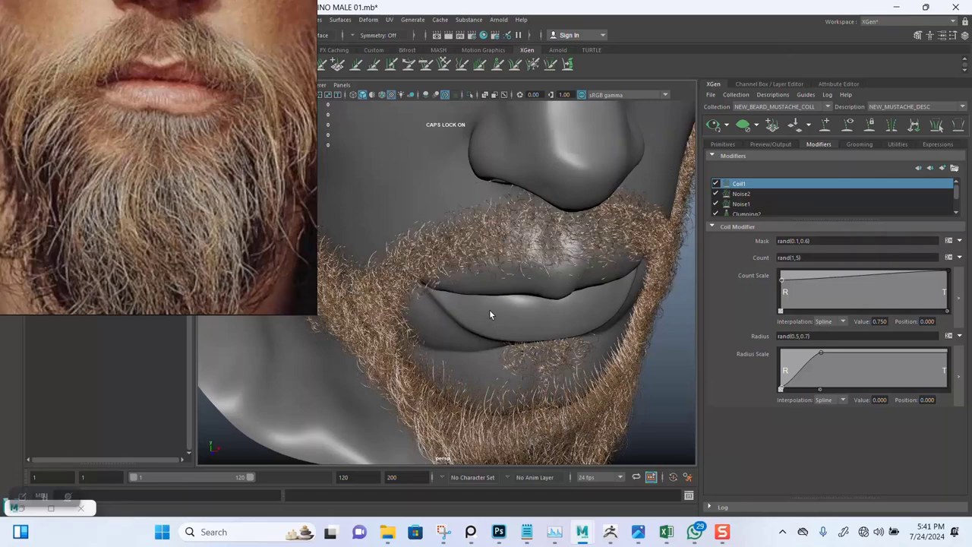
# - Zoom in on the lips and change the mustache Coil1 Count to rand(1,3)
pyautogui.moveTo(489, 315)
pyautogui.keyDown('alt'); pyautogui.mouseDown()
pyautogui.moveTo(566, 299)
pyautogui.moveTo(503, 302)
pyautogui.moveTo(488, 284)
pyautogui.moveTo(601, 320)
pyautogui.mouseUp(); pyautogui.keyUp('alt')
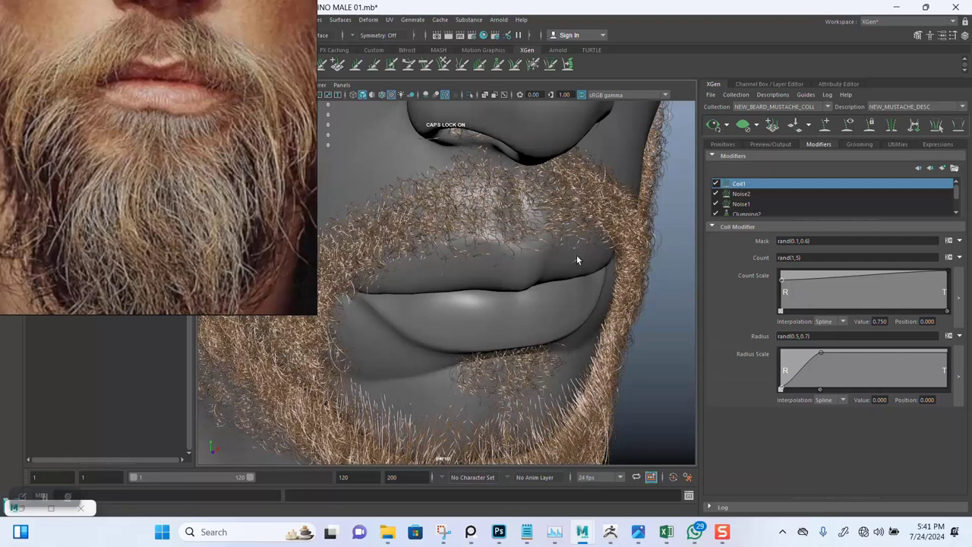
pyautogui.scroll(1, 610, 275)
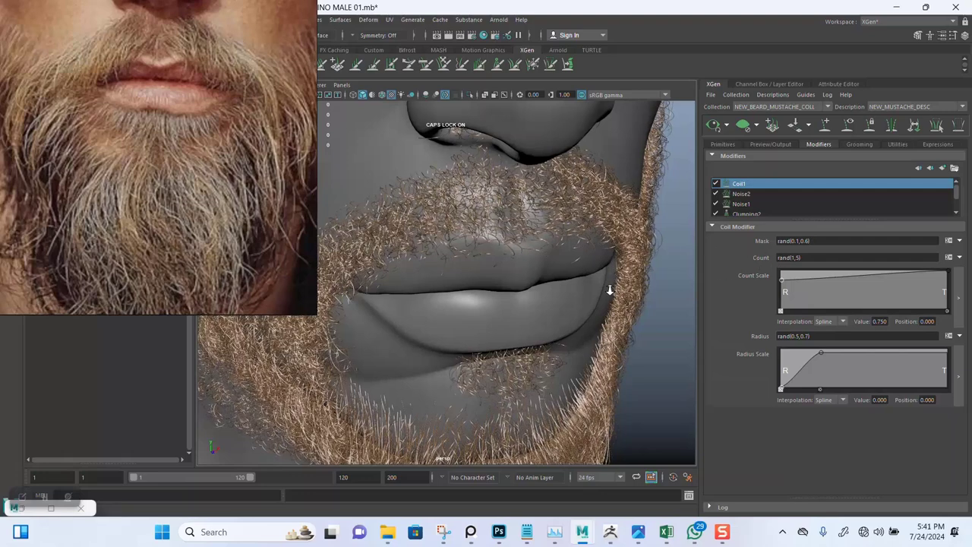
pyautogui.scroll(2, 608, 274)
pyautogui.scroll(1, 599, 247)
pyautogui.scroll(1, 599, 247)
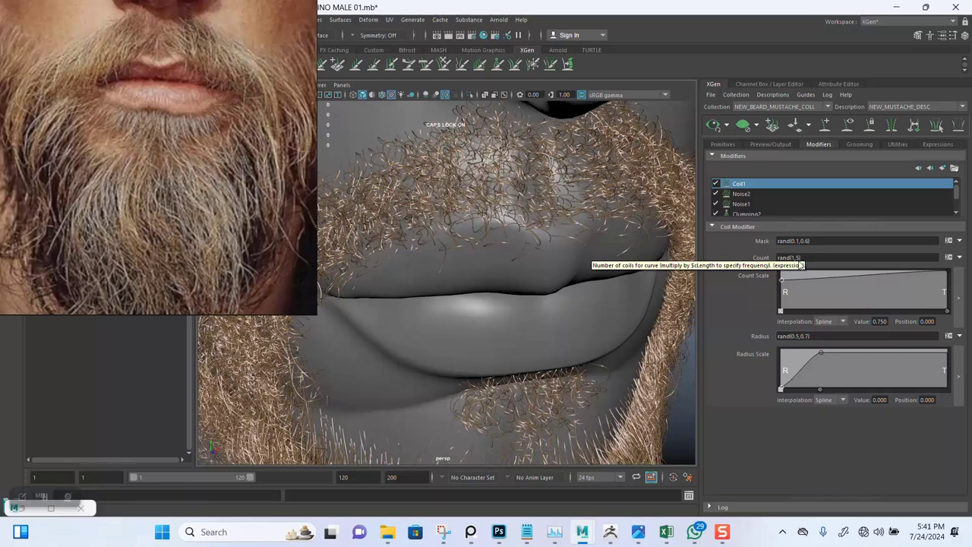
pyautogui.click(798, 258)
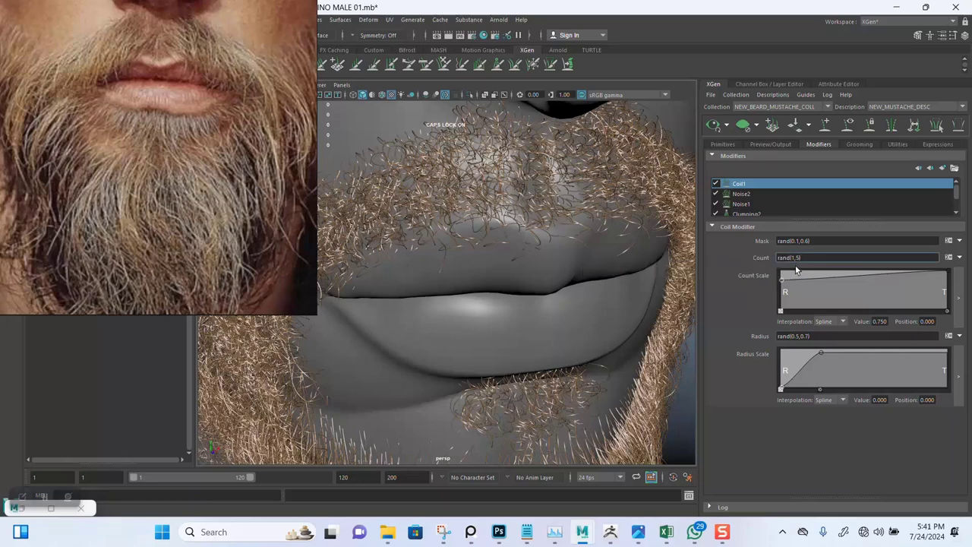
pyautogui.press('BackSpace')
pyautogui.press('BackSpace')
pyautogui.write(')')
pyautogui.press('Return')
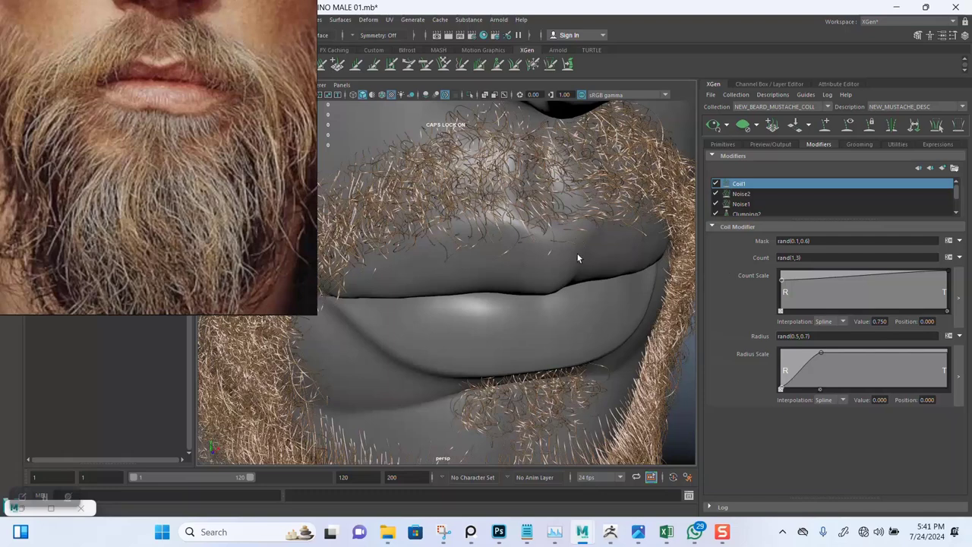
pyautogui.scroll(-2, 577, 252)
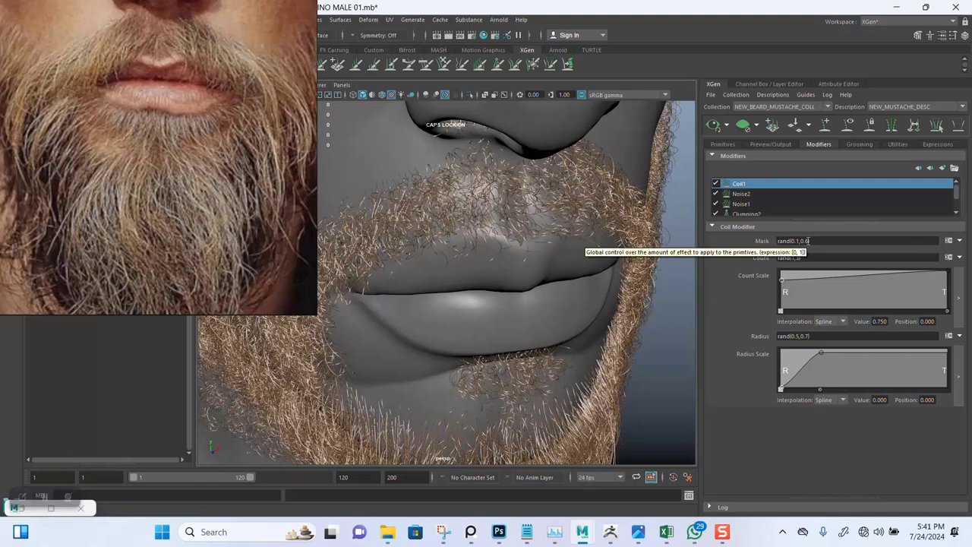
# - Lower the mustache Coil1 Mask to rand(0.1,0.3)
pyautogui.click(808, 241)
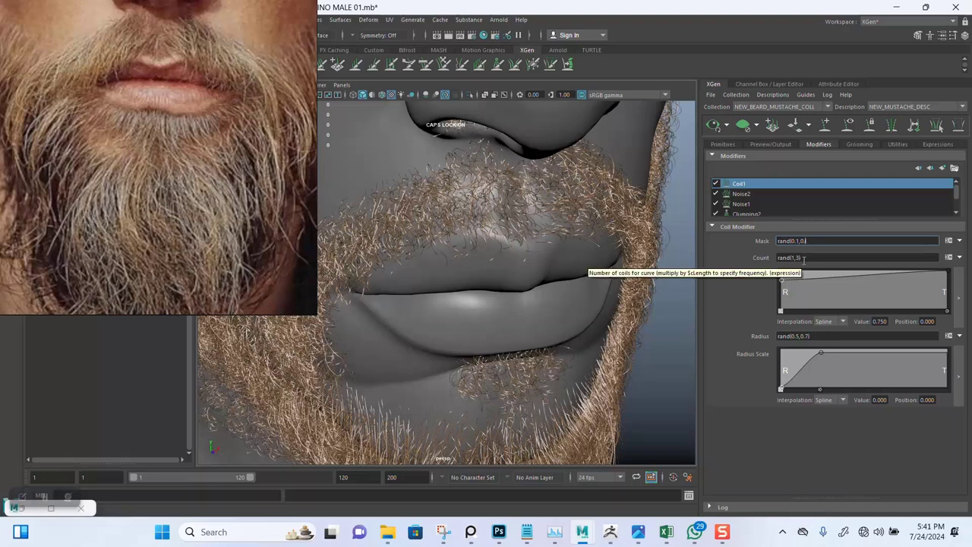
pyautogui.write('3')
pyautogui.press('Return')
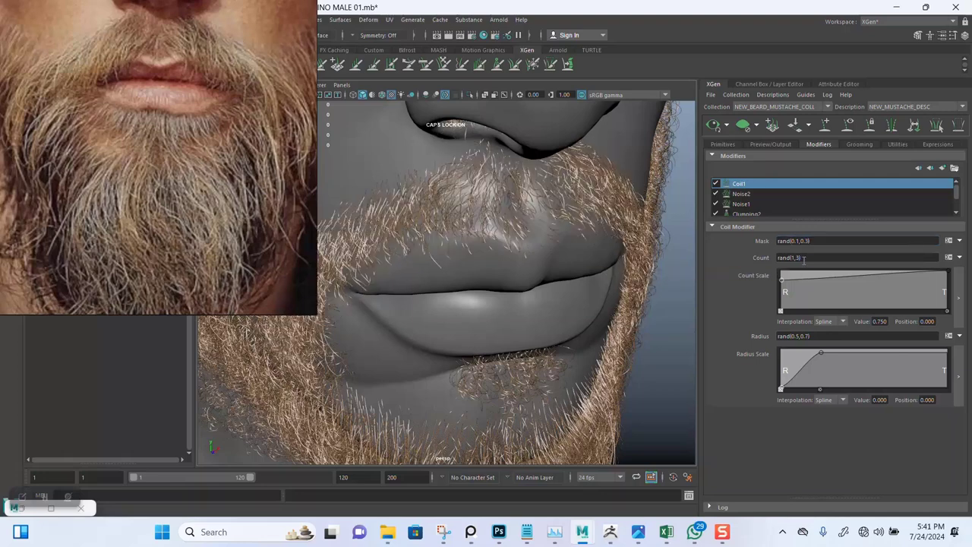
pyautogui.scroll(-3, 499, 269)
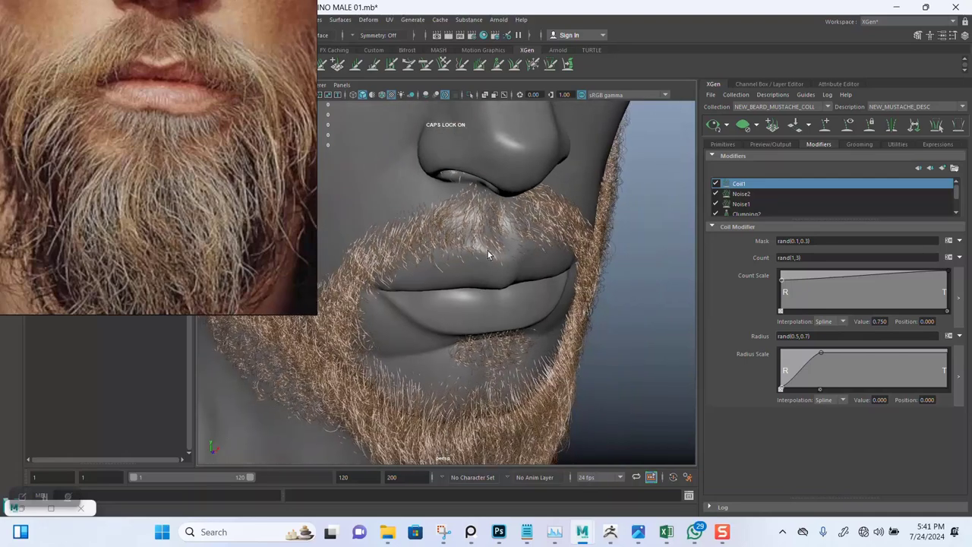
pyautogui.scroll(2, 499, 268)
pyautogui.scroll(2, 502, 277)
# - Toggle Coil1 off and on to compare, orbiting around the lips to inspect the mustache
pyautogui.keyDown('alt'); pyautogui.moveTo(502, 277); pyautogui.dragTo(547, 266); pyautogui.keyUp('alt')
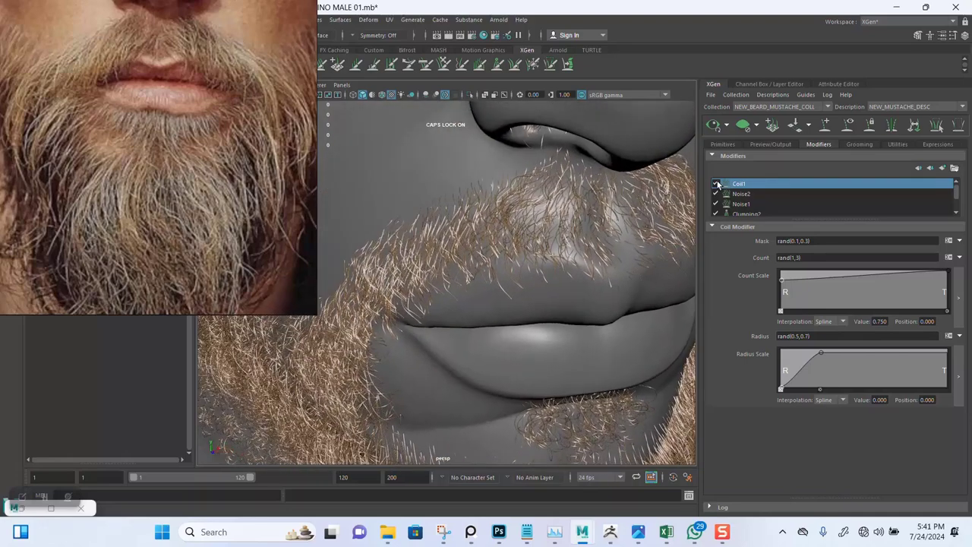
pyautogui.click(716, 184)
pyautogui.click(716, 184)
pyautogui.moveTo(612, 256)
pyautogui.keyDown('alt'); pyautogui.mouseDown()
pyautogui.moveTo(542, 225)
pyautogui.moveTo(580, 271)
pyautogui.moveTo(506, 262)
pyautogui.mouseUp(); pyautogui.keyUp('alt')
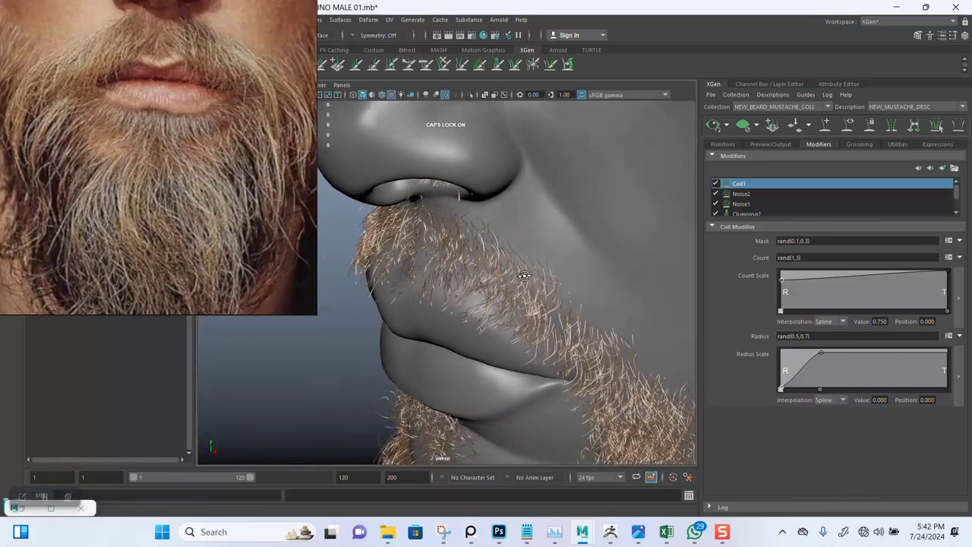
pyautogui.moveTo(507, 262)
pyautogui.keyDown('alt'); pyautogui.mouseDown(button='right')
pyautogui.moveTo(510, 357)
pyautogui.moveTo(521, 369)
pyautogui.mouseUp(button='right'); pyautogui.keyUp('alt')
pyautogui.keyDown('alt'); pyautogui.moveTo(521, 369); pyautogui.dragTo(536, 304); pyautogui.keyUp('alt')
pyautogui.keyDown('alt'); pyautogui.moveTo(535, 304); pyautogui.dragTo(538, 291, button='right'); pyautogui.keyUp('alt')
pyautogui.moveTo(584, 272)
pyautogui.keyDown('alt'); pyautogui.mouseDown()
pyautogui.moveTo(514, 275)
pyautogui.moveTo(515, 293)
pyautogui.moveTo(582, 275)
pyautogui.moveTo(505, 265)
pyautogui.moveTo(532, 283)
pyautogui.moveTo(538, 265)
pyautogui.moveTo(499, 265)
pyautogui.moveTo(518, 259)
pyautogui.mouseUp(); pyautogui.keyUp('alt')
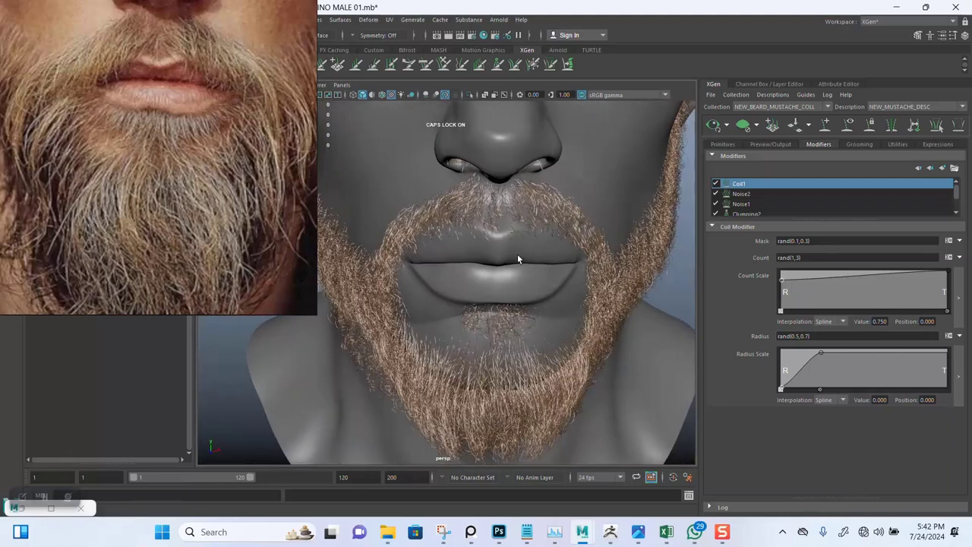
# - Set the mustache Density to 100 on the Primitives tab and save the scene
pyautogui.click(723, 144)
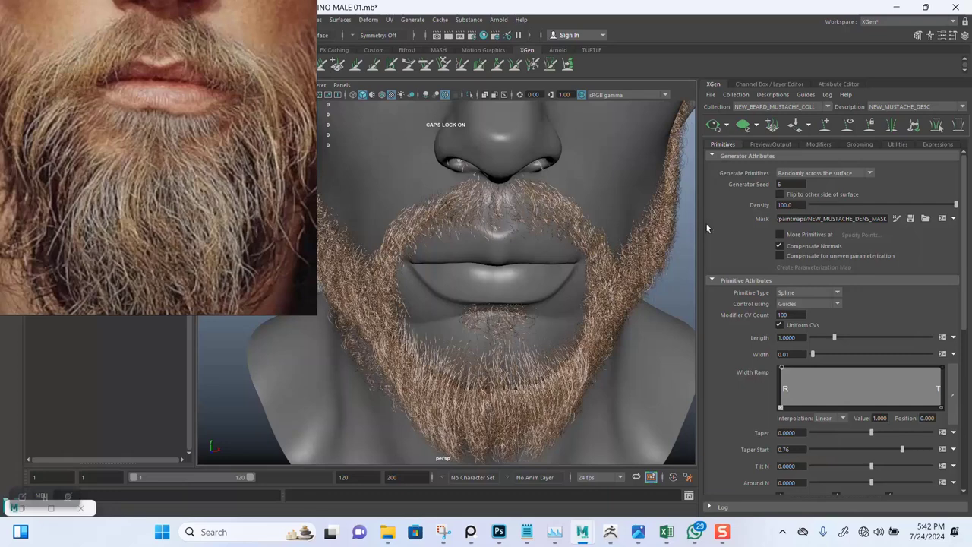
pyautogui.click(786, 205)
pyautogui.write('100')
pyautogui.press('Return')
pyautogui.click(550, 276)
pyautogui.hotkey('ctrl', 's')
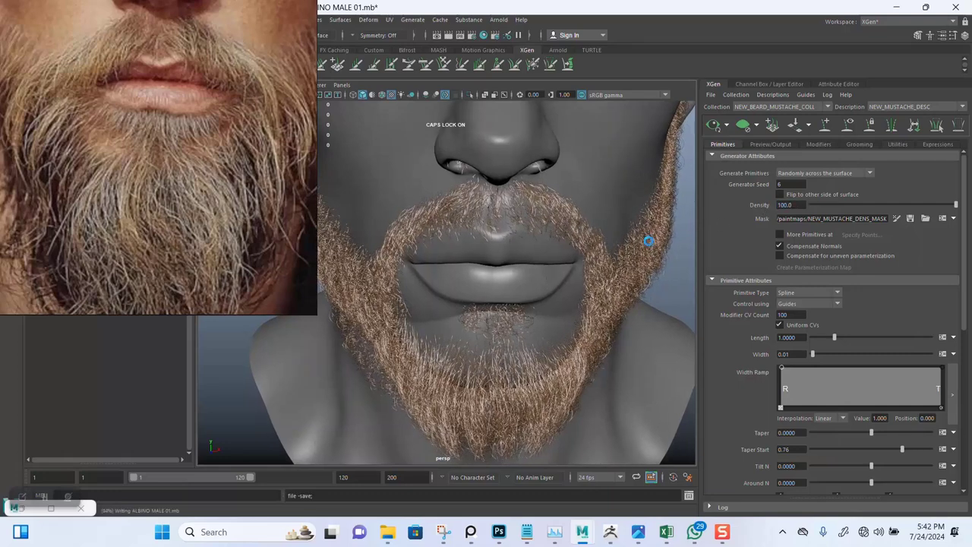
# - Raise the mustache Density to 130
pyautogui.doubleClick(786, 205)
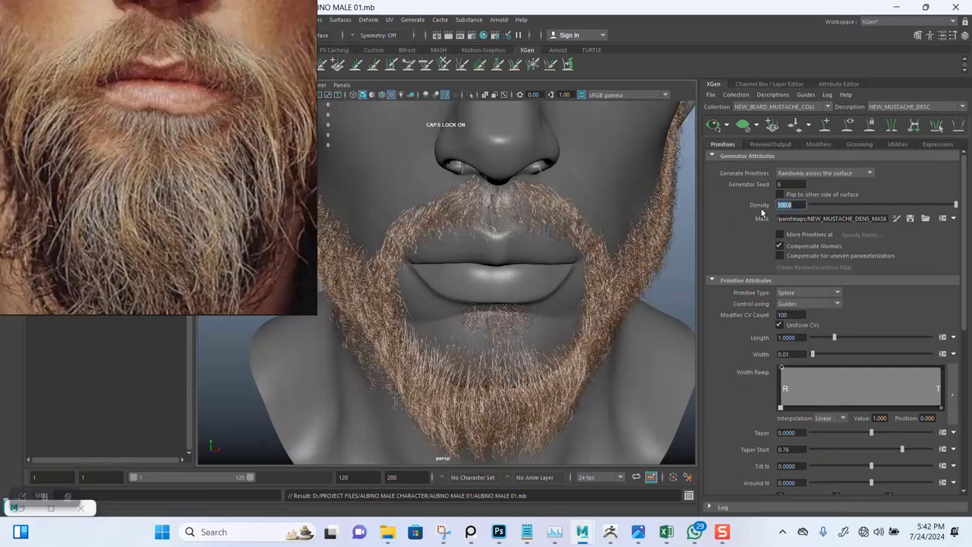
pyautogui.write('130')
pyautogui.press('Return')
# - Regenerate the clump maps for the mustache's Clumping1 and Clumping2 modifiers
pyautogui.click(818, 144)
pyautogui.scroll(-2, 739, 212)
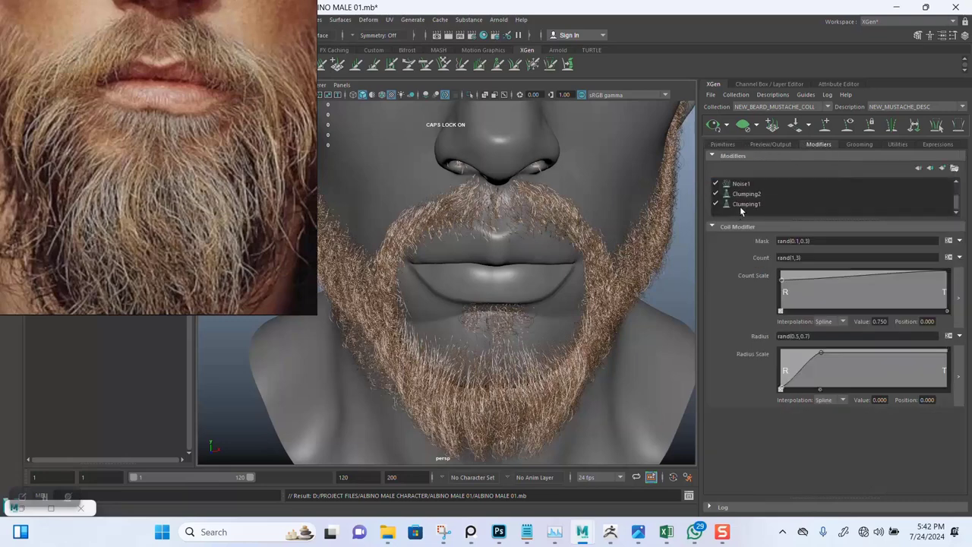
pyautogui.click(740, 204)
pyautogui.click(931, 466)
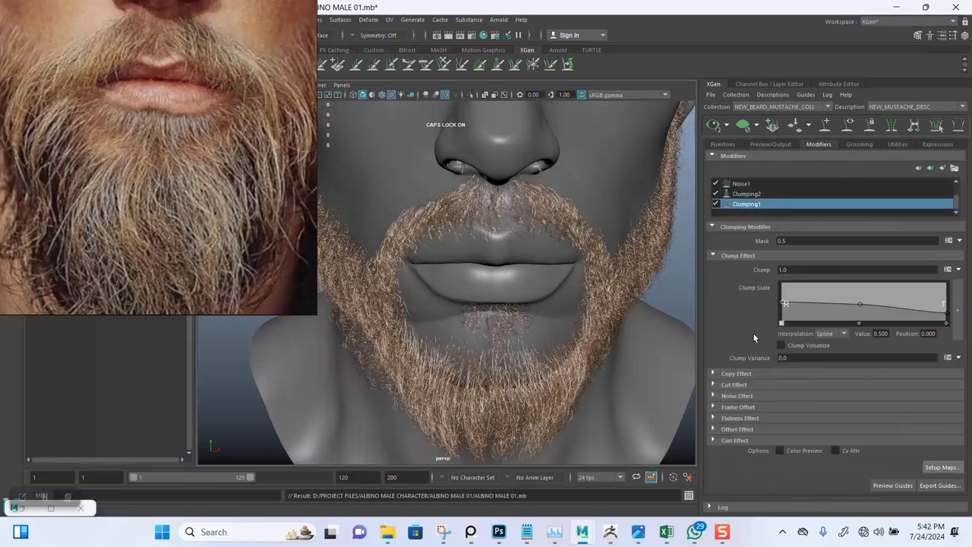
pyautogui.click(522, 231)
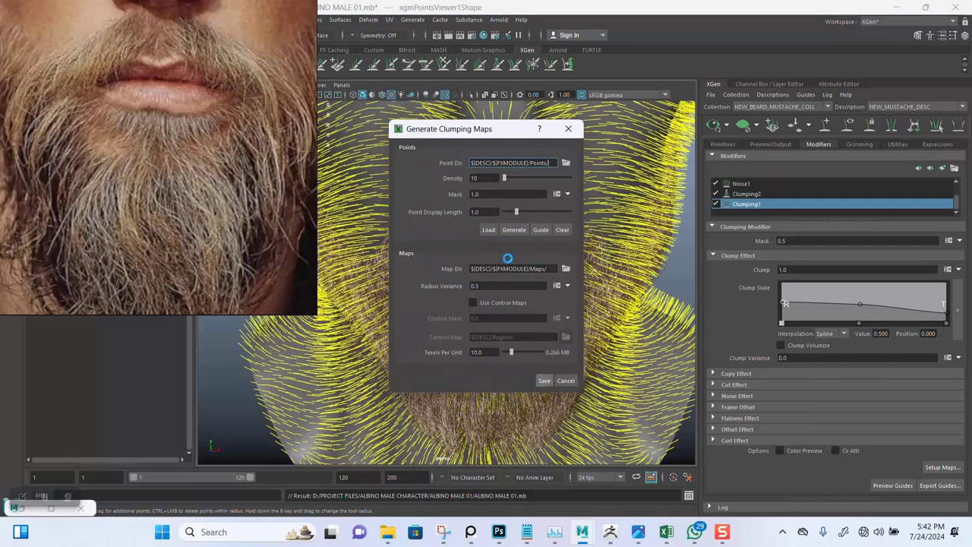
pyautogui.press('Escape')
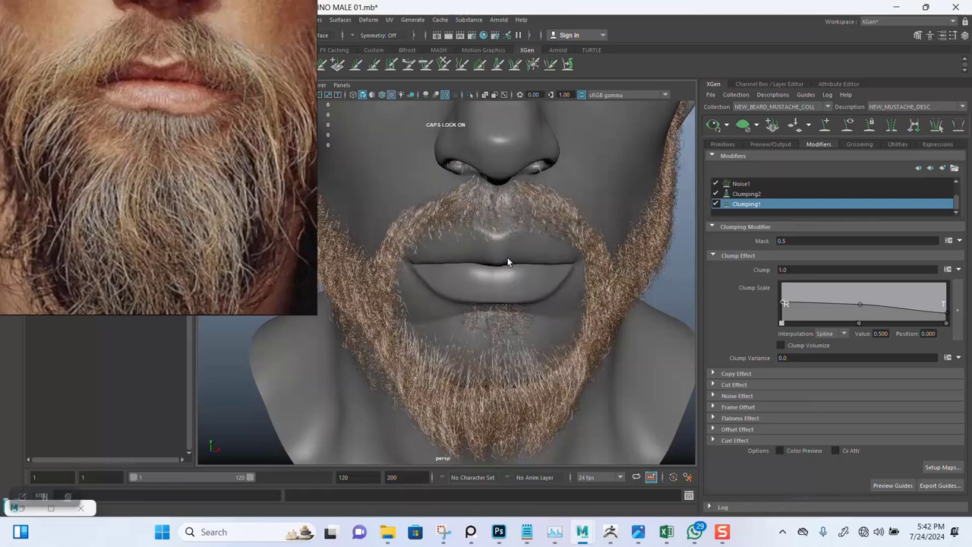
pyautogui.click(745, 194)
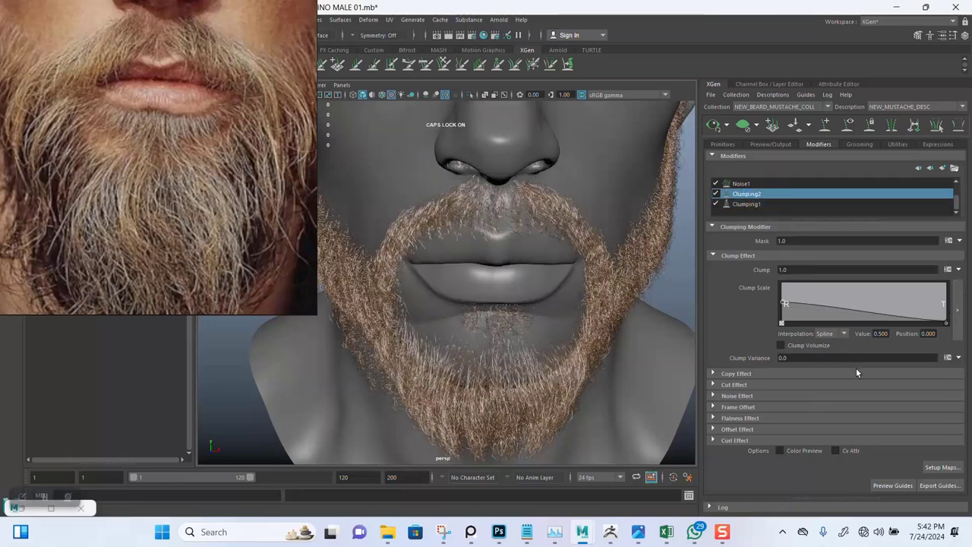
pyautogui.click(940, 467)
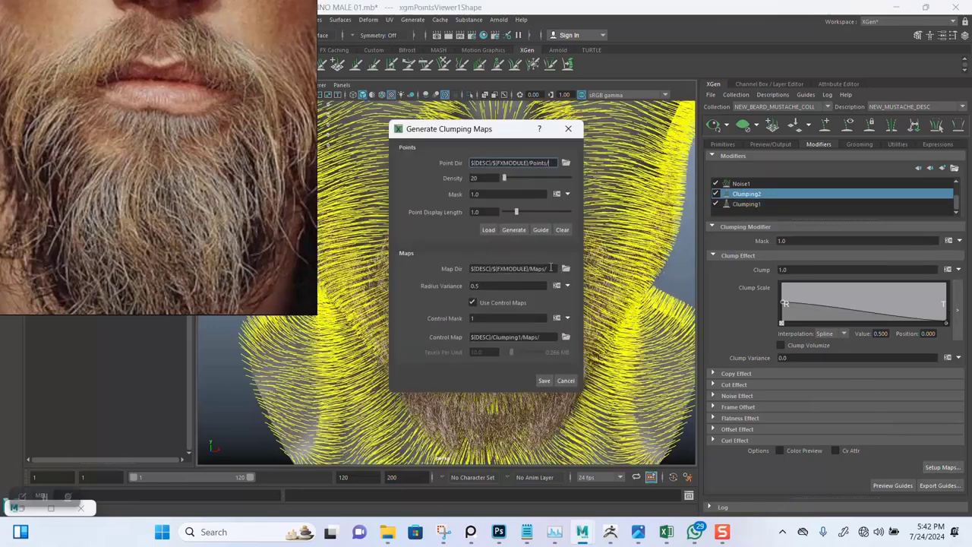
pyautogui.click(514, 230)
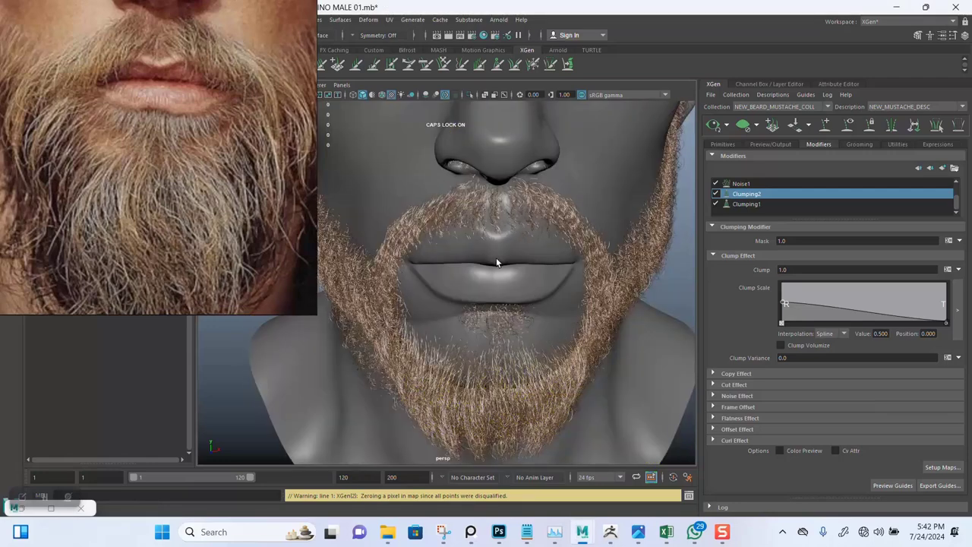
# - Enable the mustache Coil1 modifier and show its coil settings
pyautogui.moveTo(496, 257)
pyautogui.keyDown('alt'); pyautogui.mouseDown()
pyautogui.moveTo(524, 263)
pyautogui.moveTo(534, 292)
pyautogui.moveTo(550, 271)
pyautogui.mouseUp(); pyautogui.keyUp('alt')
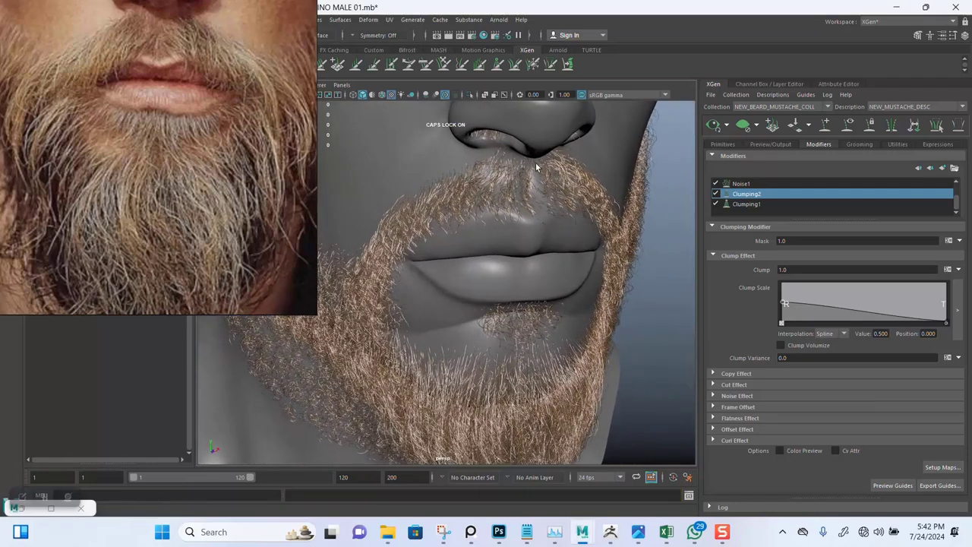
pyautogui.moveTo(536, 162)
pyautogui.keyDown('alt'); pyautogui.mouseDown(button='right')
pyautogui.moveTo(527, 202)
pyautogui.moveTo(540, 270)
pyautogui.mouseUp(button='right'); pyautogui.keyUp('alt')
pyautogui.scroll(1, 745, 187)
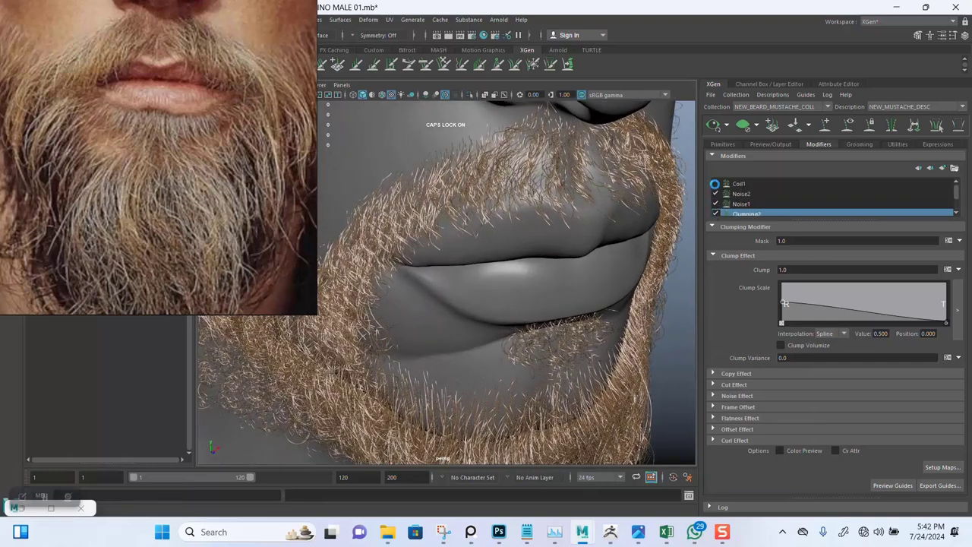
pyautogui.click(714, 184)
pyautogui.moveTo(571, 228)
pyautogui.keyDown('alt'); pyautogui.mouseDown()
pyautogui.moveTo(582, 215)
pyautogui.moveTo(571, 215)
pyautogui.mouseUp(); pyautogui.keyUp('alt')
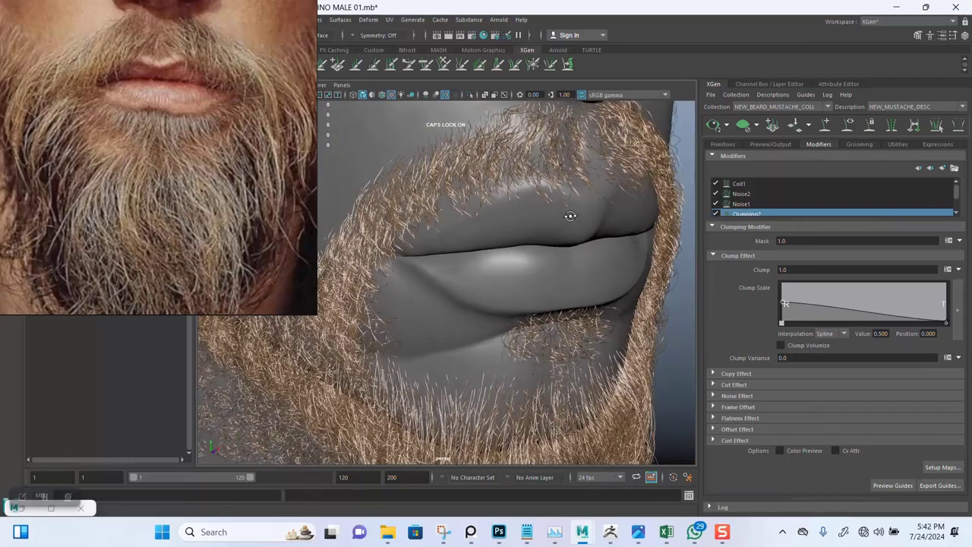
pyautogui.click(736, 185)
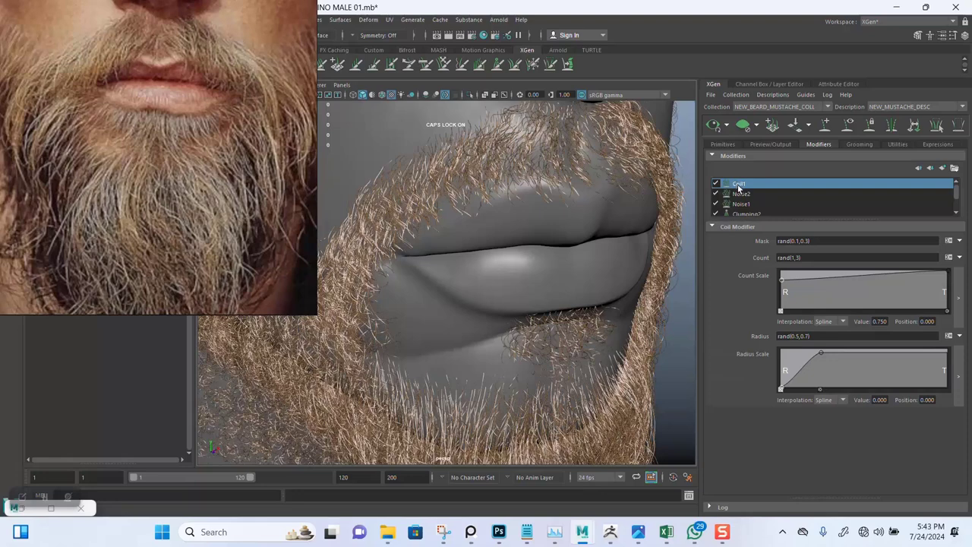
# - Save, try a coil Radius of rand(0.1,0.3), then undo back to rand(0.5,0.7)
pyautogui.hotkey('ctrl', 's')
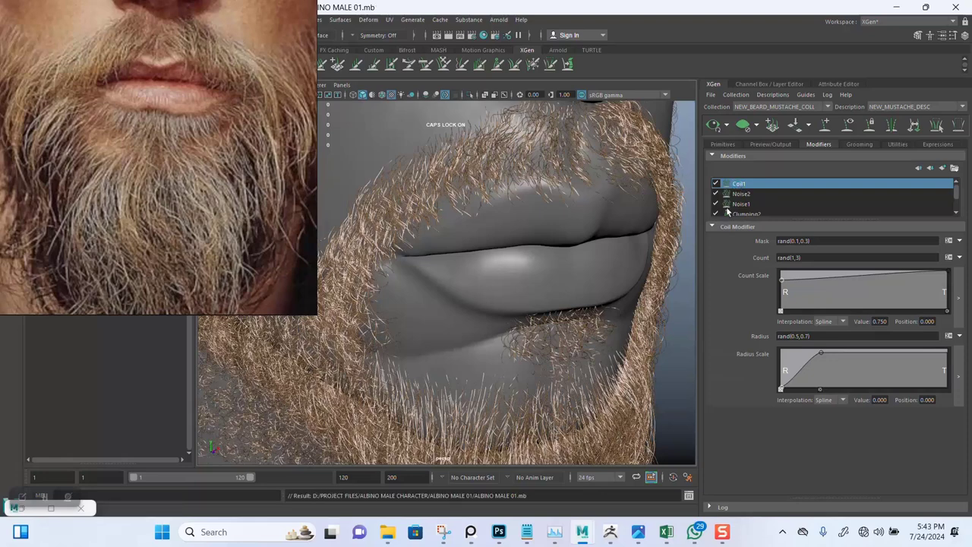
pyautogui.click(799, 335)
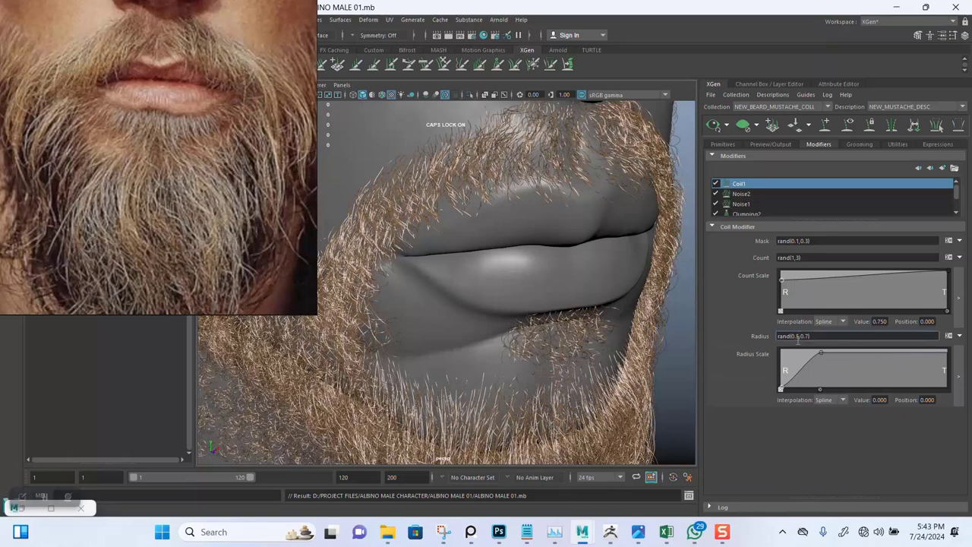
pyautogui.press('BackSpace')
pyautogui.write('3')
pyautogui.press('Return')
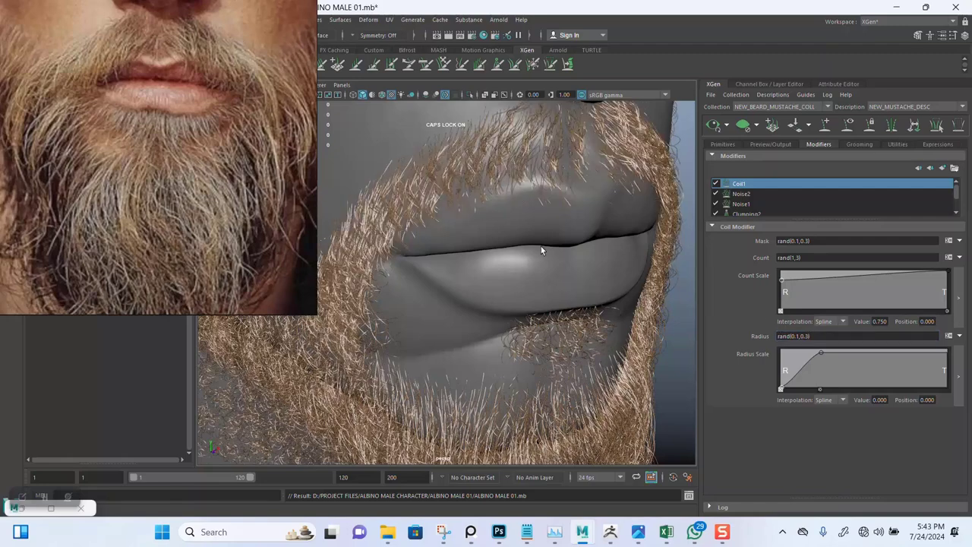
pyautogui.keyDown('alt'); pyautogui.moveTo(541, 249); pyautogui.dragTo(532, 252); pyautogui.keyUp('alt')
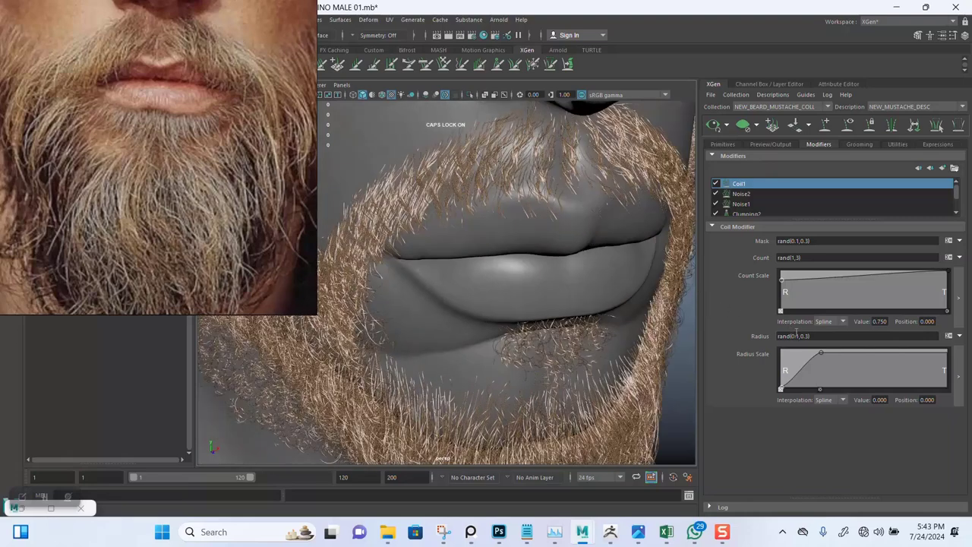
pyautogui.hotkey('ctrl', 'z')
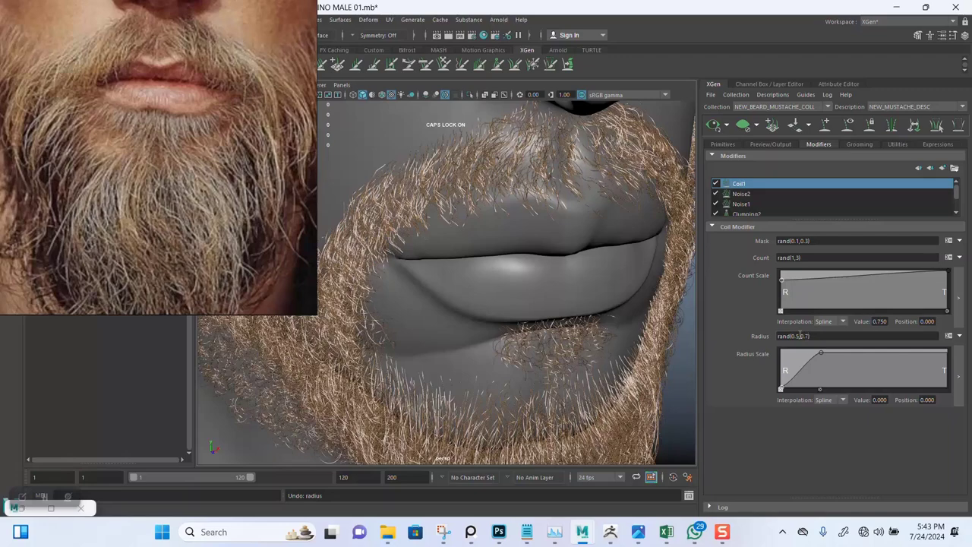
# - Review the coiled mustache from the front of the face and save the scene again
pyautogui.scroll(-5, 584, 310)
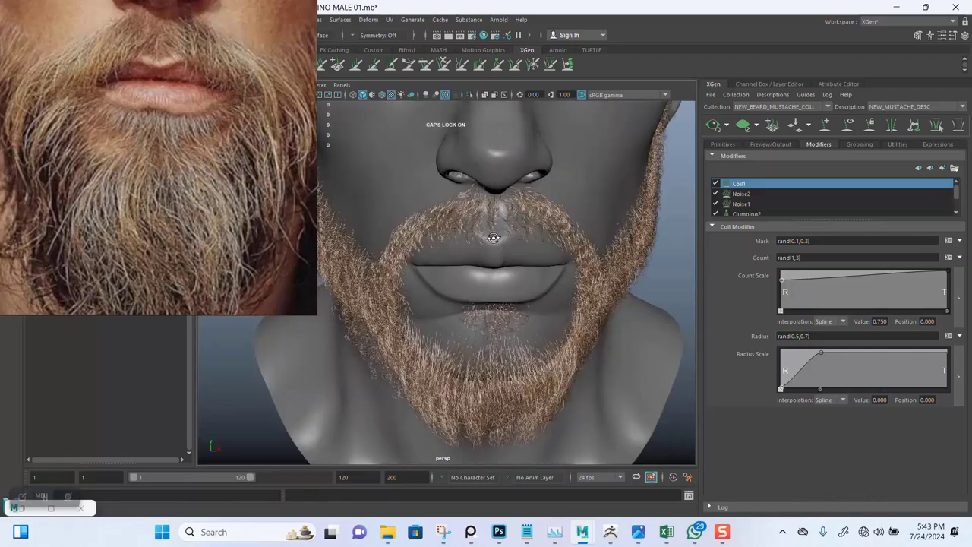
pyautogui.moveTo(532, 256)
pyautogui.keyDown('alt'); pyautogui.mouseDown()
pyautogui.moveTo(525, 238)
pyautogui.moveTo(475, 271)
pyautogui.moveTo(551, 232)
pyautogui.moveTo(547, 220)
pyautogui.mouseUp(); pyautogui.keyUp('alt')
pyautogui.scroll(3, 486, 281)
pyautogui.scroll(3, 505, 297)
pyautogui.scroll(3, 518, 290)
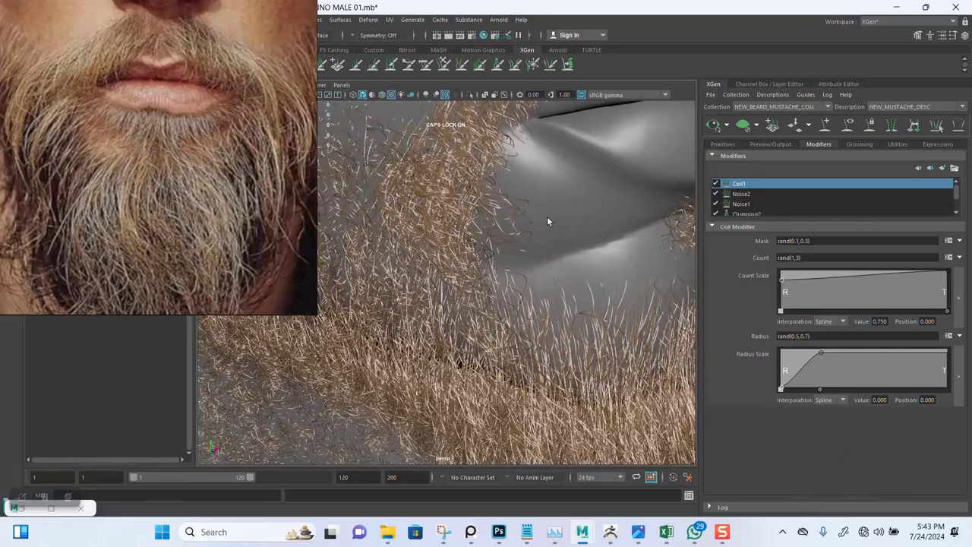
pyautogui.scroll(-4, 542, 267)
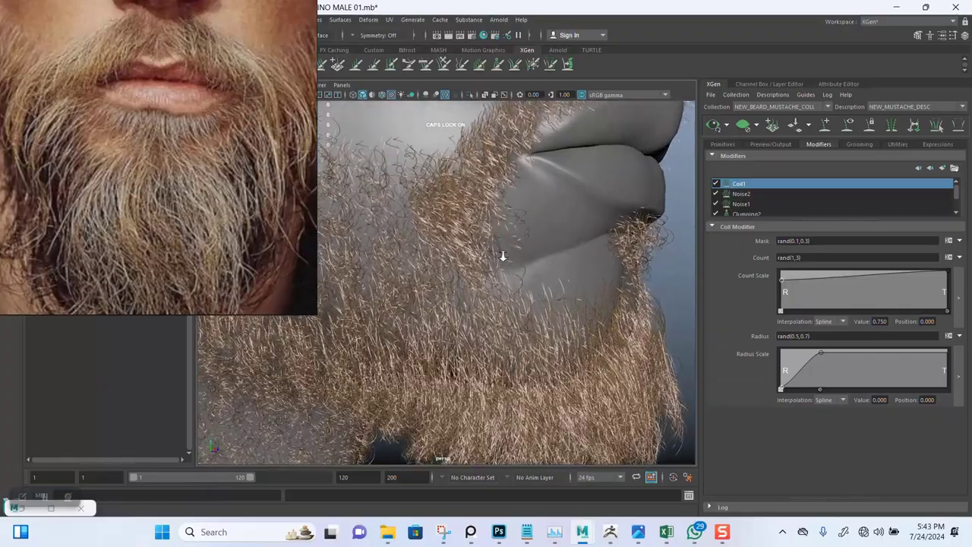
pyautogui.scroll(4, 532, 291)
pyautogui.scroll(-3, 531, 291)
pyautogui.moveTo(532, 291)
pyautogui.keyDown('alt'); pyautogui.mouseDown()
pyautogui.moveTo(466, 218)
pyautogui.moveTo(523, 256)
pyautogui.mouseUp(); pyautogui.keyUp('alt')
pyautogui.scroll(2, 521, 233)
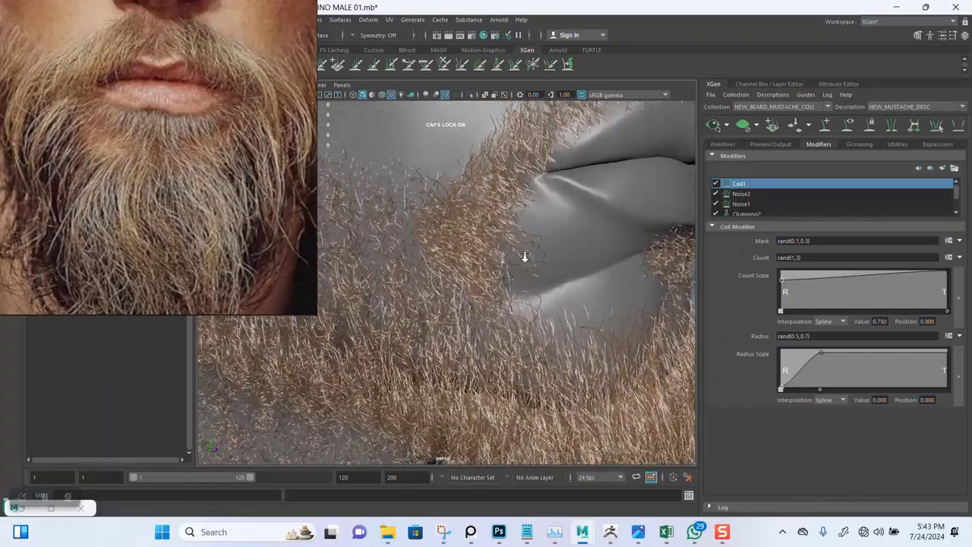
pyautogui.scroll(2, 538, 300)
pyautogui.scroll(-2, 539, 300)
pyautogui.scroll(2, 532, 289)
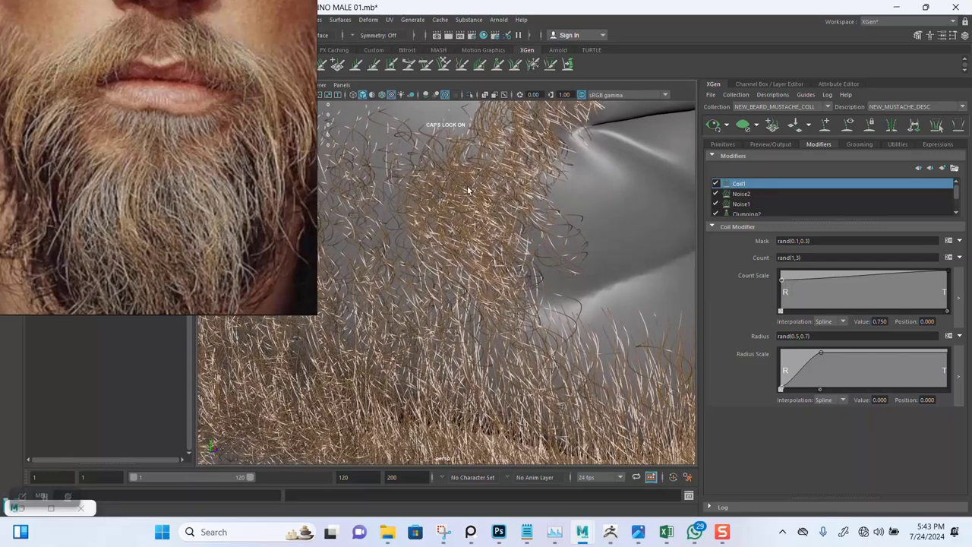
pyautogui.hotkey('ctrl', 's')
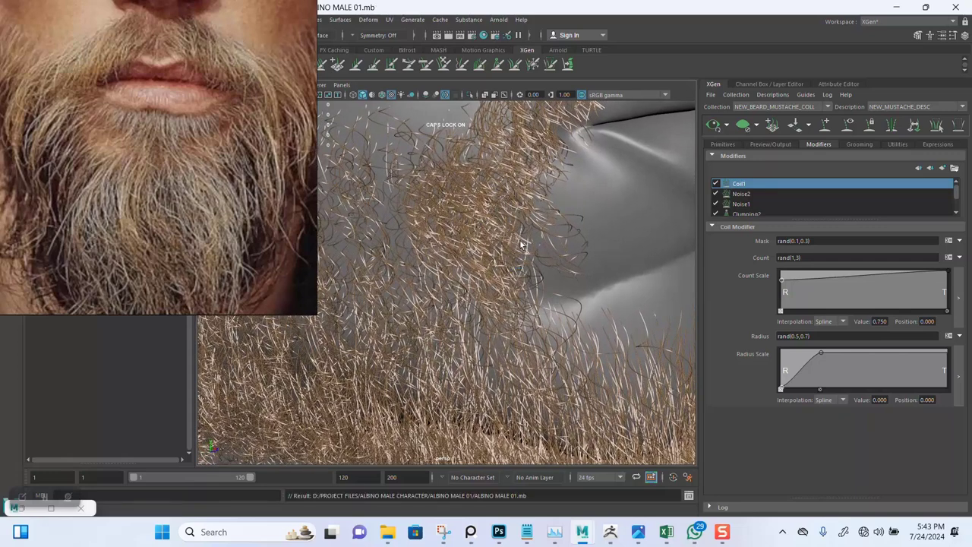
pyautogui.click(725, 144)
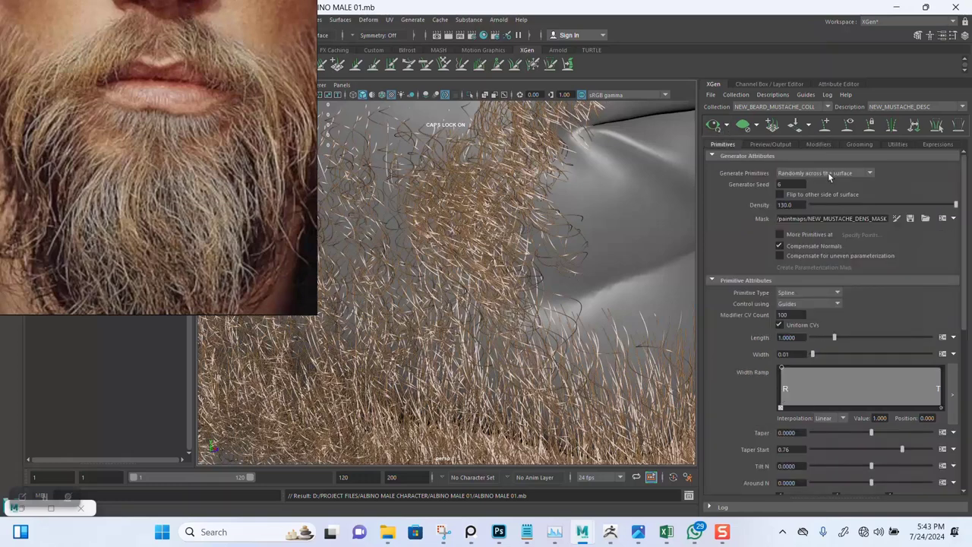
pyautogui.click(897, 218)
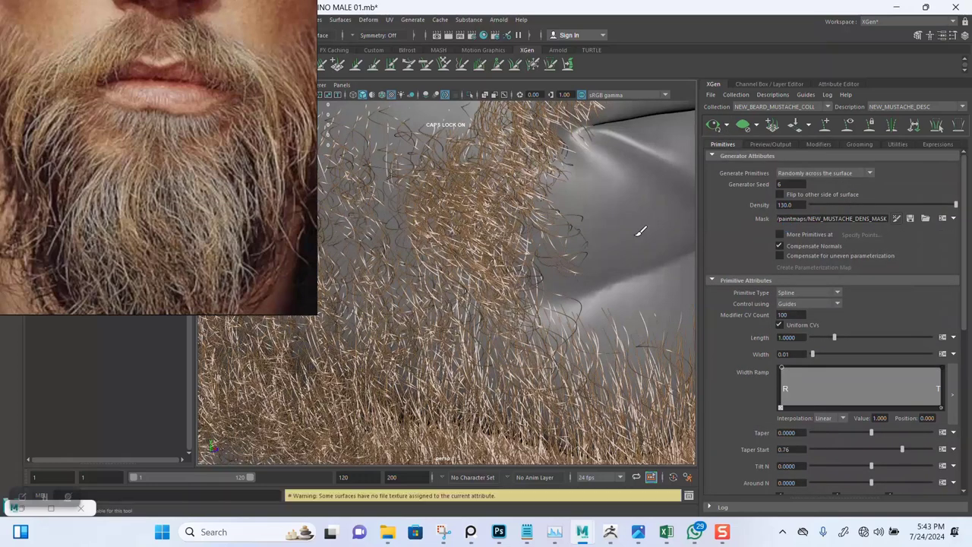
pyautogui.moveTo(292, 205); pyautogui.dragTo(864, 188)
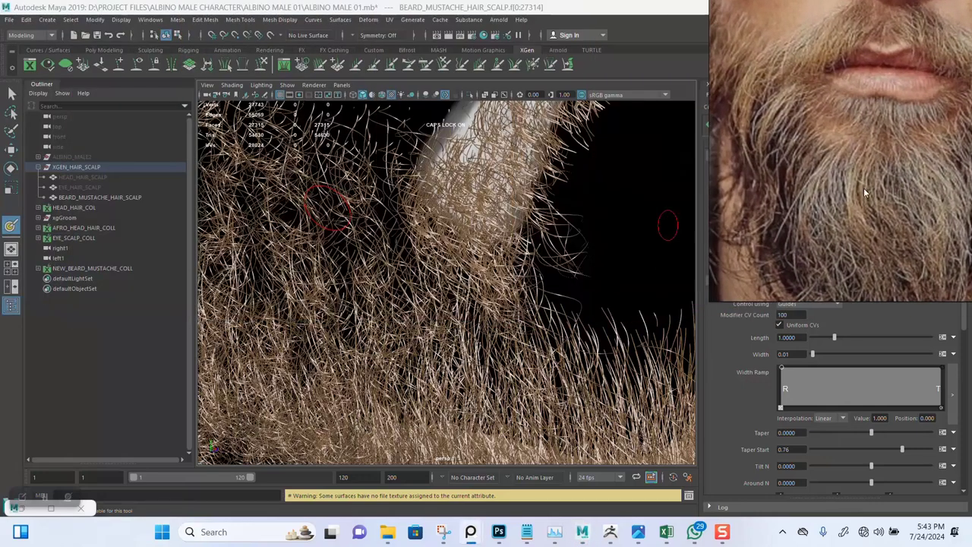
pyautogui.click(456, 189)
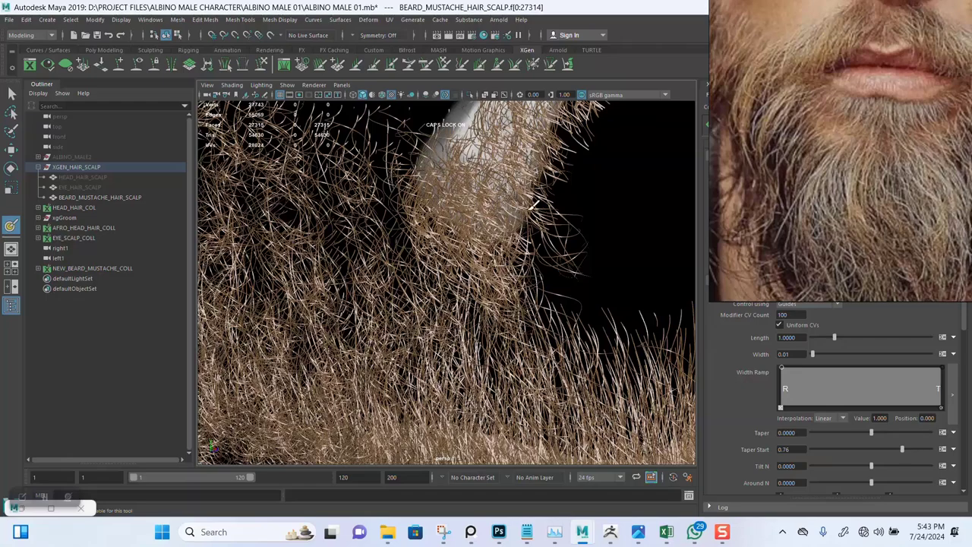
pyautogui.scroll(-2, 456, 199)
pyautogui.scroll(-1, 437, 196)
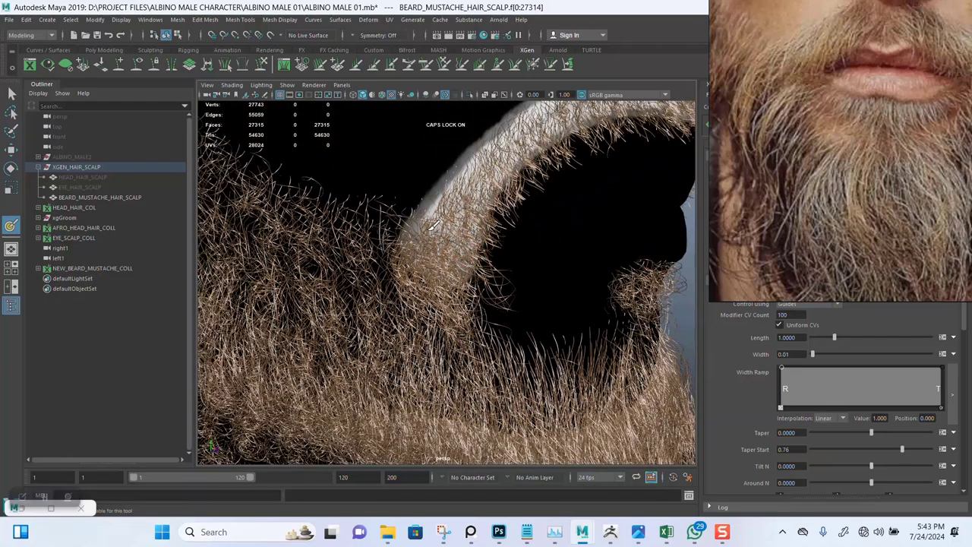
pyautogui.moveTo(735, 218)
pyautogui.mouseDown()
pyautogui.moveTo(352, 173)
pyautogui.moveTo(38, 173)
pyautogui.mouseUp()
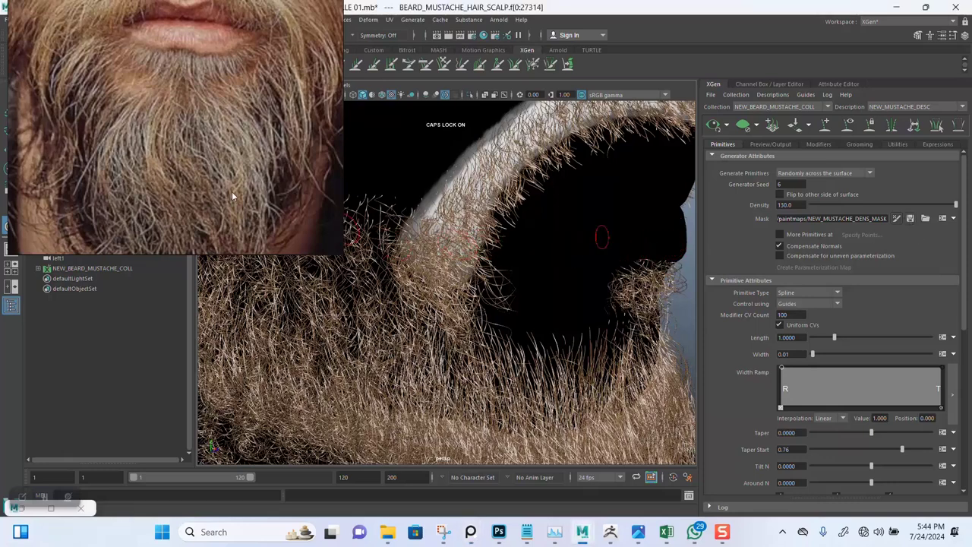
pyautogui.moveTo(139, 198); pyautogui.dragTo(657, 198)
pyautogui.doubleClick(10, 226)
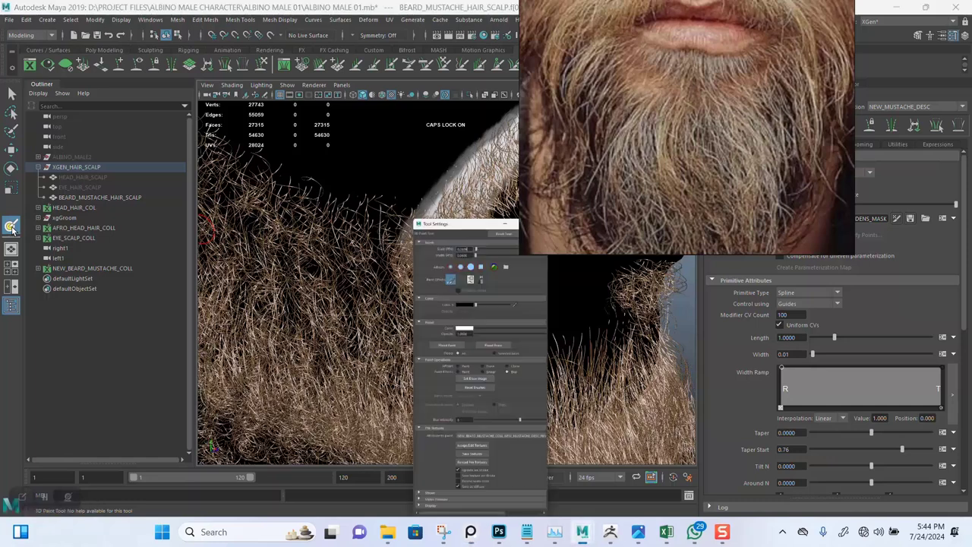
pyautogui.moveTo(575, 231)
pyautogui.mouseDown()
pyautogui.moveTo(319, 188)
pyautogui.moveTo(72, 209)
pyautogui.mouseUp()
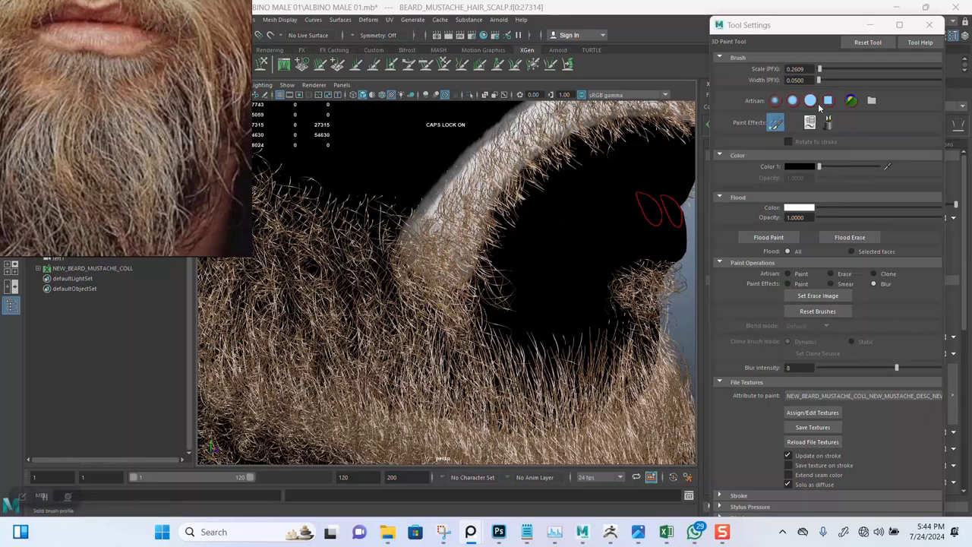
pyautogui.scroll(3, 439, 272)
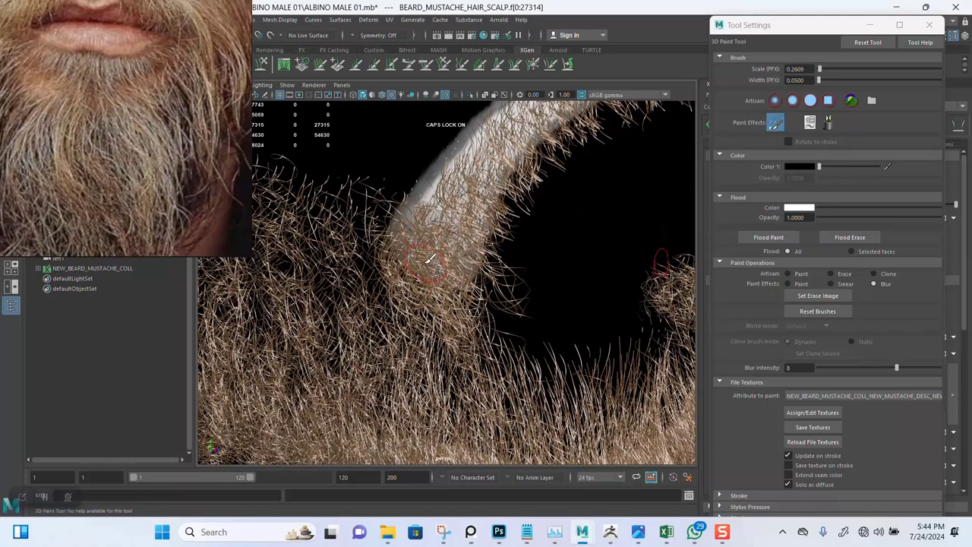
pyautogui.moveTo(431, 260); pyautogui.dragTo(478, 281)
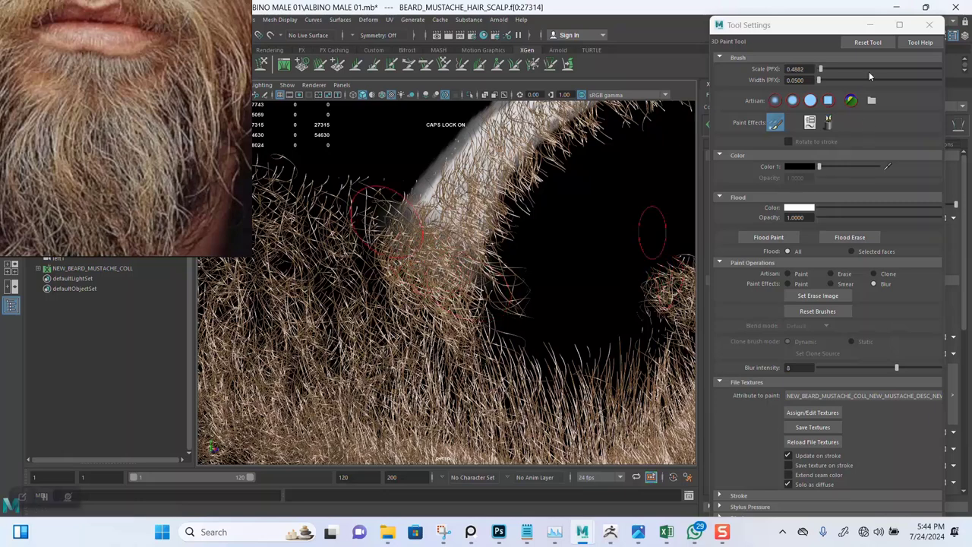
pyautogui.click(870, 25)
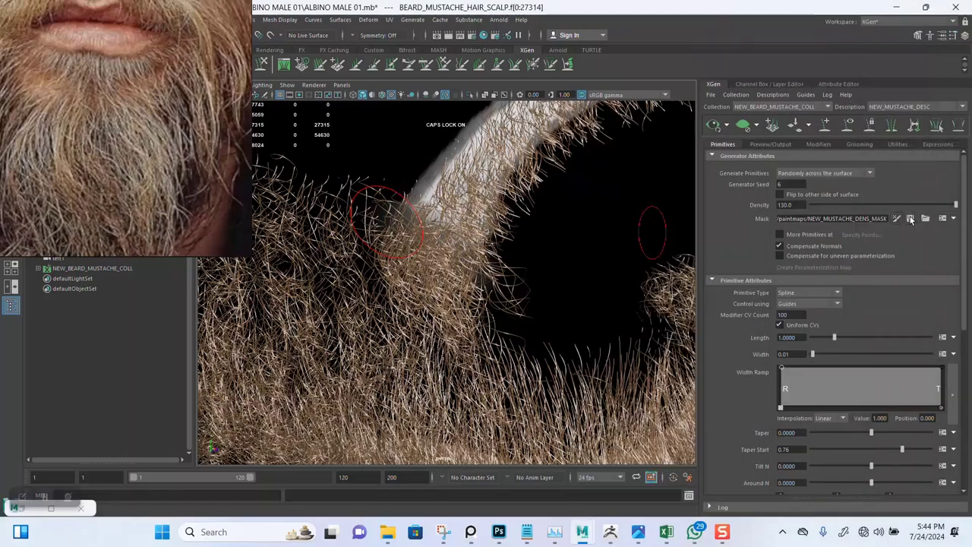
pyautogui.click(910, 219)
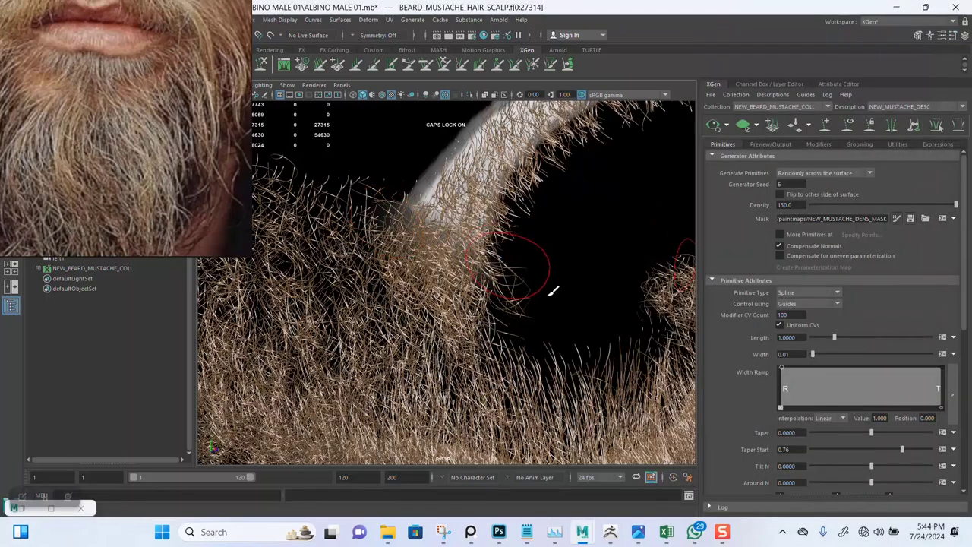
pyautogui.scroll(-5, 553, 291)
pyautogui.keyDown('alt'); pyautogui.moveTo(501, 284); pyautogui.dragTo(468, 246); pyautogui.keyUp('alt')
pyautogui.scroll(5, 530, 332)
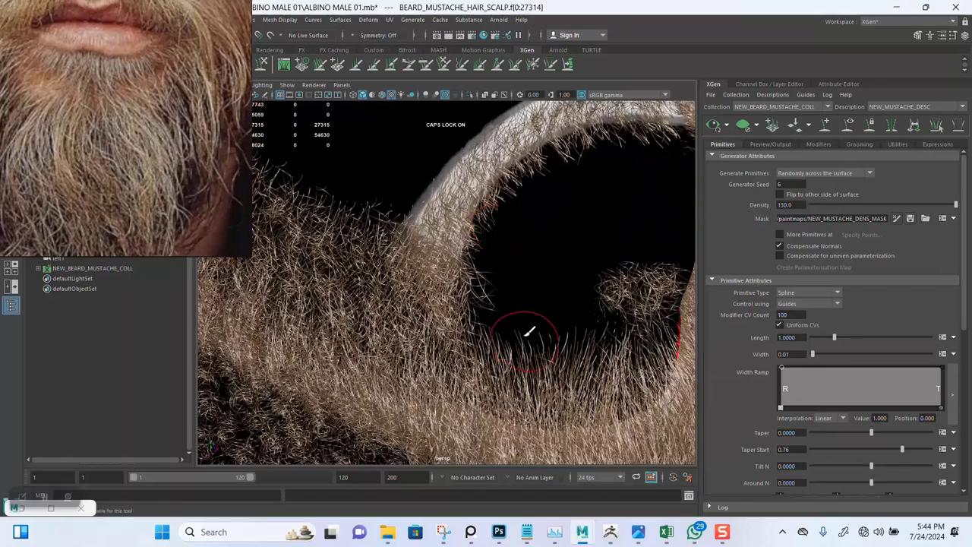
pyautogui.keyDown('alt'); pyautogui.moveTo(530, 332); pyautogui.dragTo(532, 289); pyautogui.keyUp('alt')
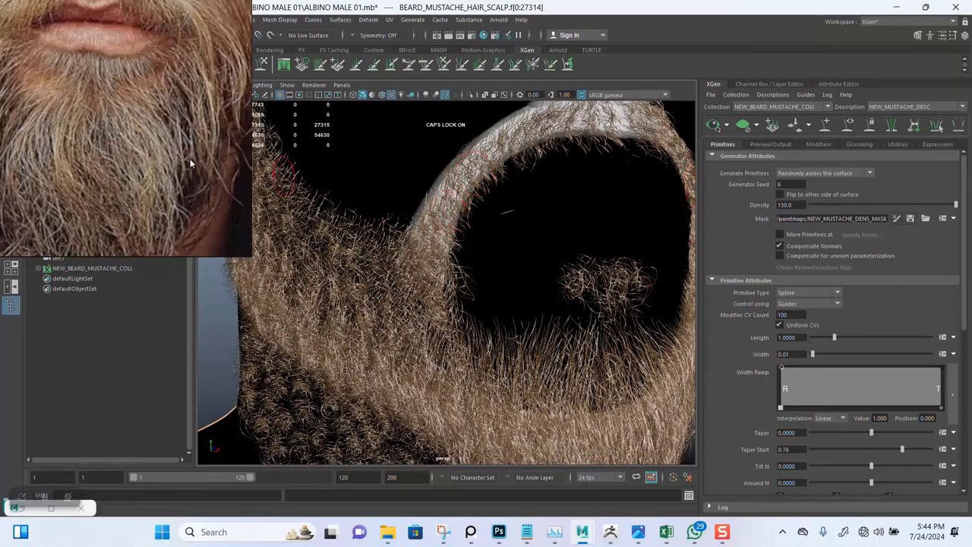
pyautogui.moveTo(143, 161); pyautogui.dragTo(319, 161)
# - Save the scene after reviewing the beard from frontal and three-quarter views
pyautogui.scroll(-3, 475, 291)
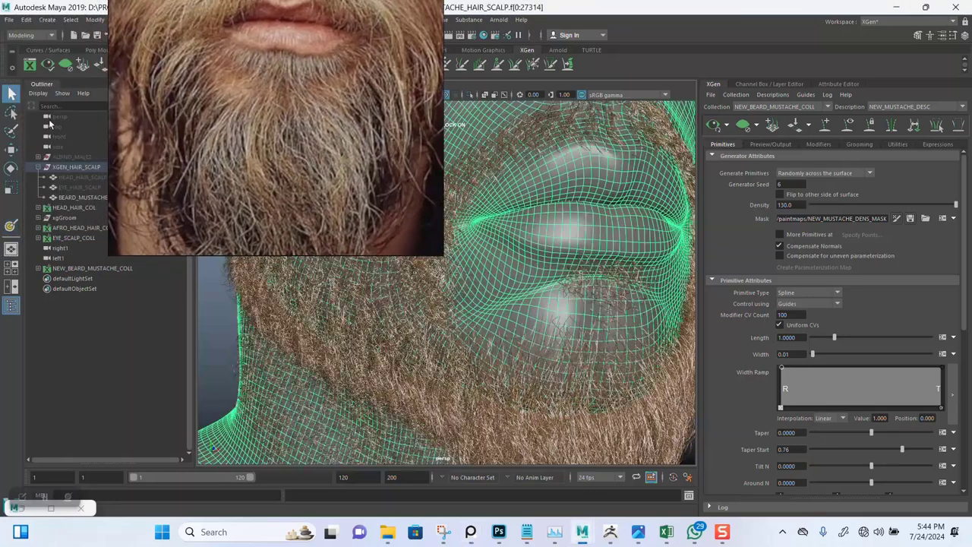
pyautogui.moveTo(475, 291)
pyautogui.keyDown('alt'); pyautogui.mouseDown()
pyautogui.moveTo(435, 236)
pyautogui.moveTo(497, 277)
pyautogui.moveTo(526, 245)
pyautogui.moveTo(542, 341)
pyautogui.moveTo(536, 284)
pyautogui.moveTo(462, 253)
pyautogui.mouseUp(); pyautogui.keyUp('alt')
pyautogui.scroll(3, 513, 293)
pyautogui.scroll(2, 521, 247)
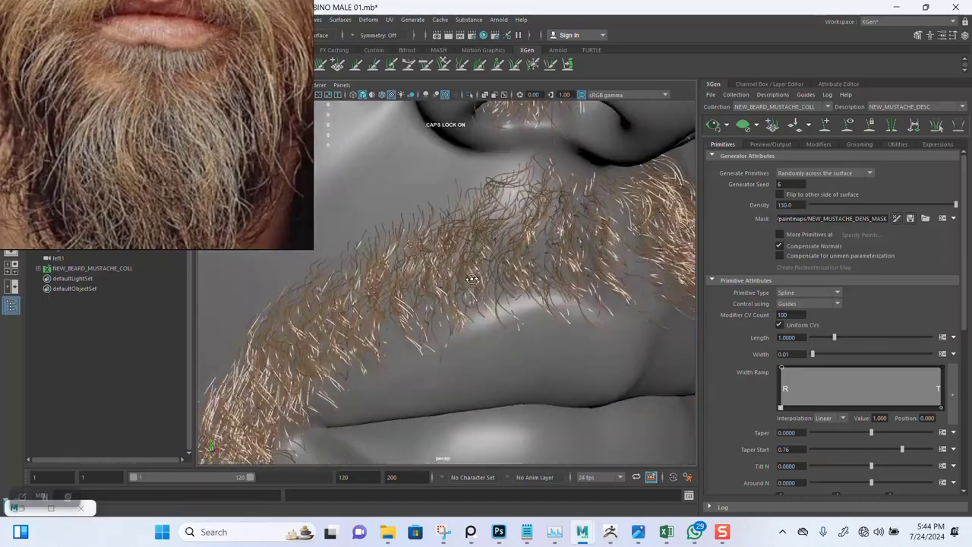
pyautogui.scroll(-2, 456, 254)
pyautogui.scroll(1, 486, 225)
pyautogui.scroll(2, 506, 317)
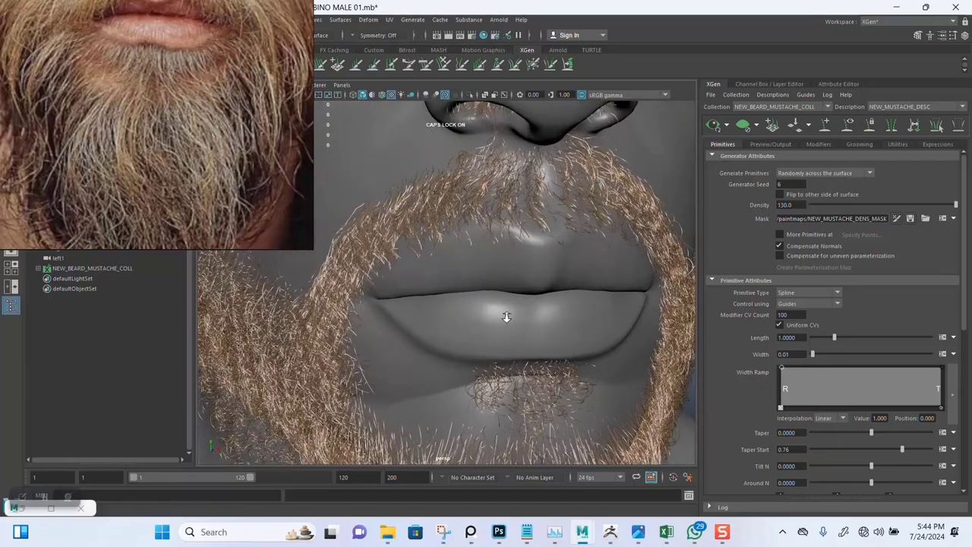
pyautogui.scroll(-3, 466, 256)
pyautogui.scroll(-1, 456, 256)
pyautogui.scroll(-1, 489, 239)
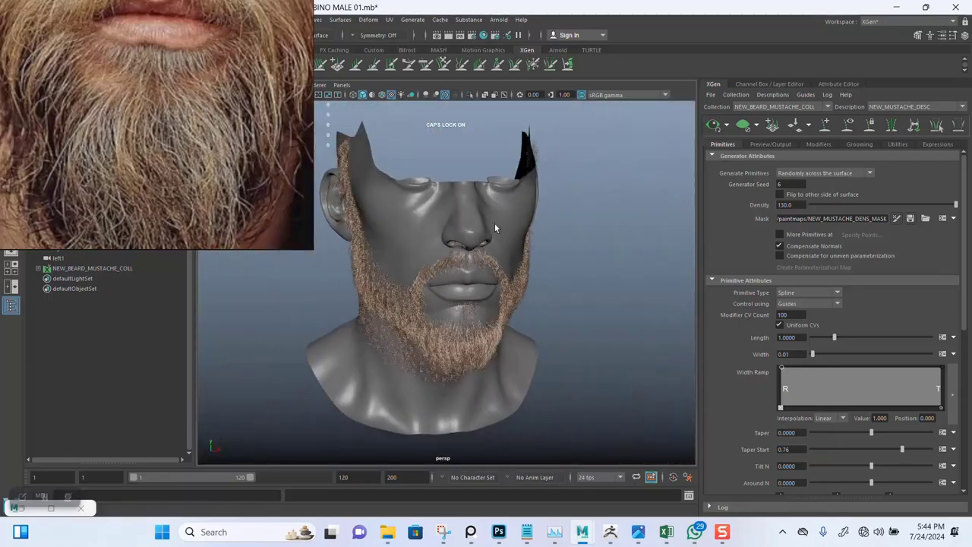
pyautogui.keyDown('alt'); pyautogui.moveTo(490, 239); pyautogui.dragTo(514, 245); pyautogui.keyUp('alt')
pyautogui.scroll(2, 498, 303)
pyautogui.hotkey('ctrl', 's')
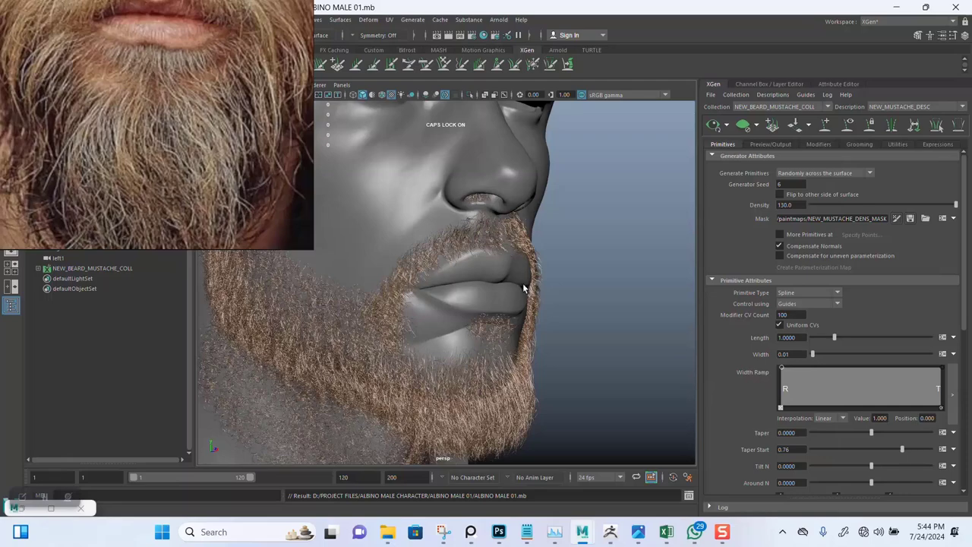
# - Display the mustache's guide curves above the upper lip and under the nose
pyautogui.keyDown('alt'); pyautogui.moveTo(444, 279); pyautogui.dragTo(428, 282); pyautogui.keyUp('alt')
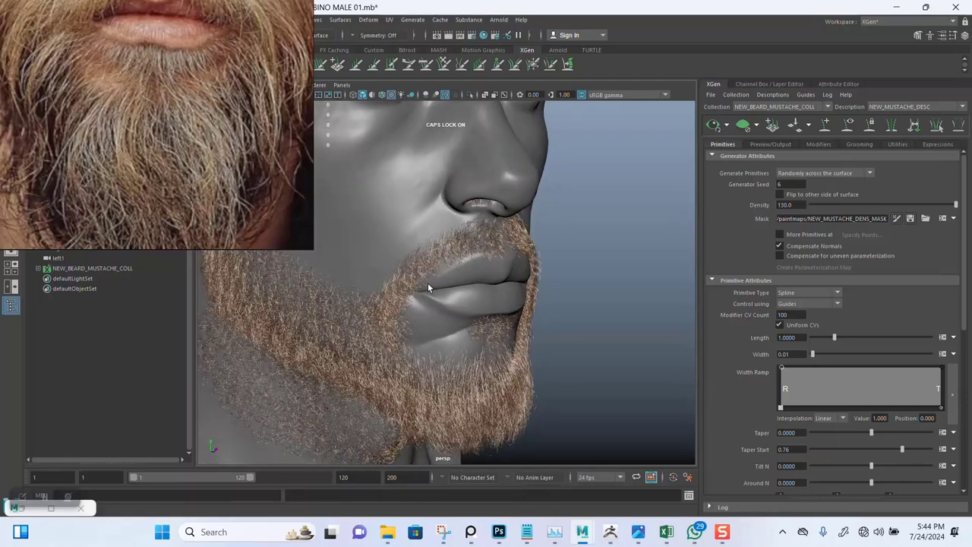
pyautogui.keyDown('alt'); pyautogui.moveTo(427, 283); pyautogui.dragTo(467, 339, button='right'); pyautogui.keyUp('alt')
pyautogui.moveTo(466, 339)
pyautogui.keyDown('alt'); pyautogui.mouseDown()
pyautogui.moveTo(534, 278)
pyautogui.moveTo(471, 282)
pyautogui.mouseUp(); pyautogui.keyUp('alt')
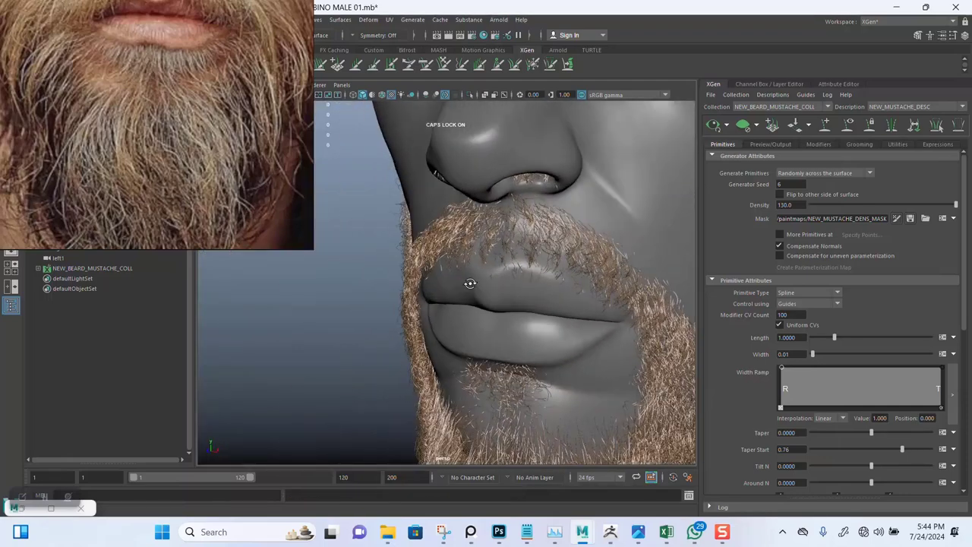
pyautogui.moveTo(471, 282)
pyautogui.keyDown('alt'); pyautogui.mouseDown(button='right')
pyautogui.moveTo(499, 266)
pyautogui.moveTo(547, 363)
pyautogui.mouseUp(button='right'); pyautogui.keyUp('alt')
pyautogui.moveTo(546, 363)
pyautogui.keyDown('alt'); pyautogui.mouseDown()
pyautogui.moveTo(499, 274)
pyautogui.moveTo(543, 325)
pyautogui.moveTo(521, 288)
pyautogui.moveTo(524, 315)
pyautogui.moveTo(516, 311)
pyautogui.moveTo(524, 300)
pyautogui.moveTo(604, 287)
pyautogui.moveTo(482, 263)
pyautogui.moveTo(466, 287)
pyautogui.mouseUp(); pyautogui.keyUp('alt')
pyautogui.click(847, 127)
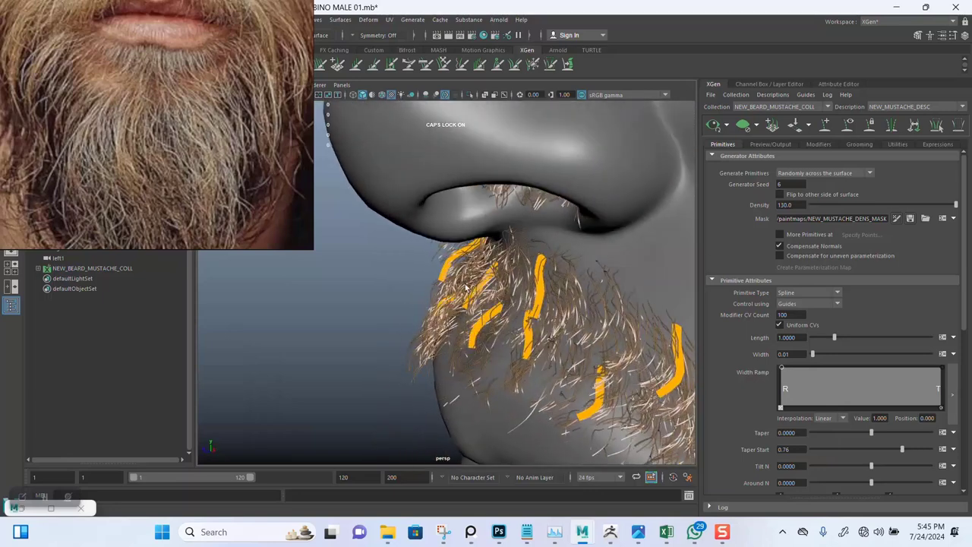
# - Rotate one mustache guide under the nose and refresh the XGen hair preview
pyautogui.click(491, 313)
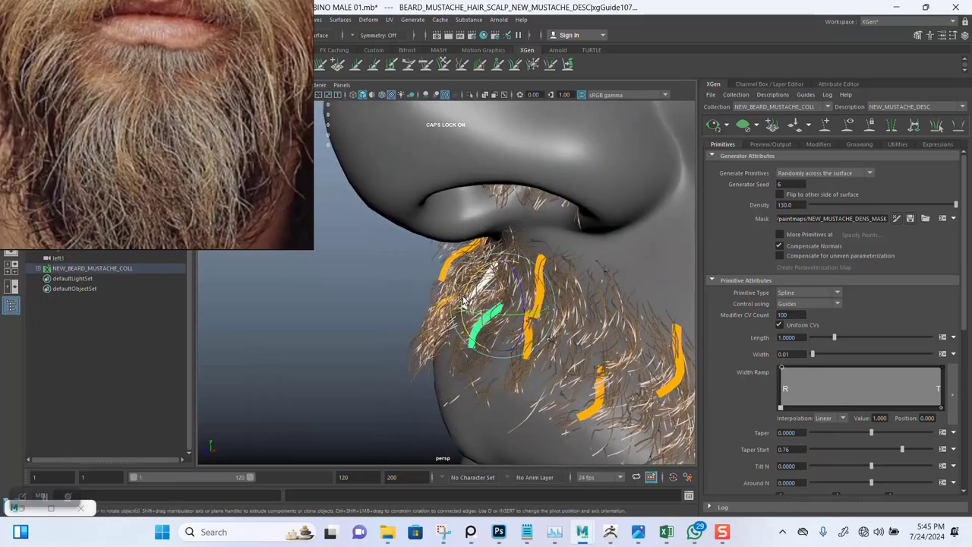
pyautogui.press('e')
pyautogui.click(712, 126)
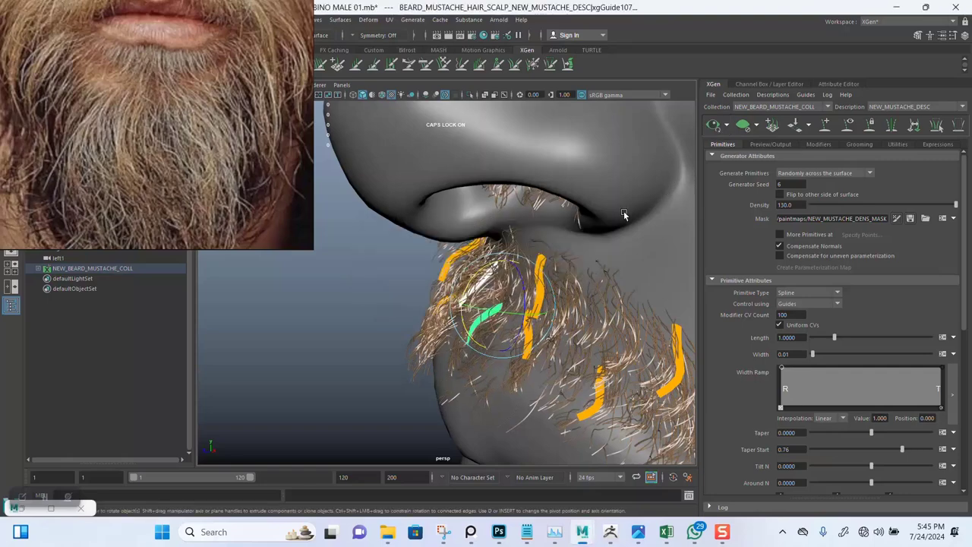
pyautogui.moveTo(586, 282)
pyautogui.keyDown('alt'); pyautogui.mouseDown()
pyautogui.moveTo(609, 217)
pyautogui.moveTo(524, 188)
pyautogui.mouseUp(); pyautogui.keyUp('alt')
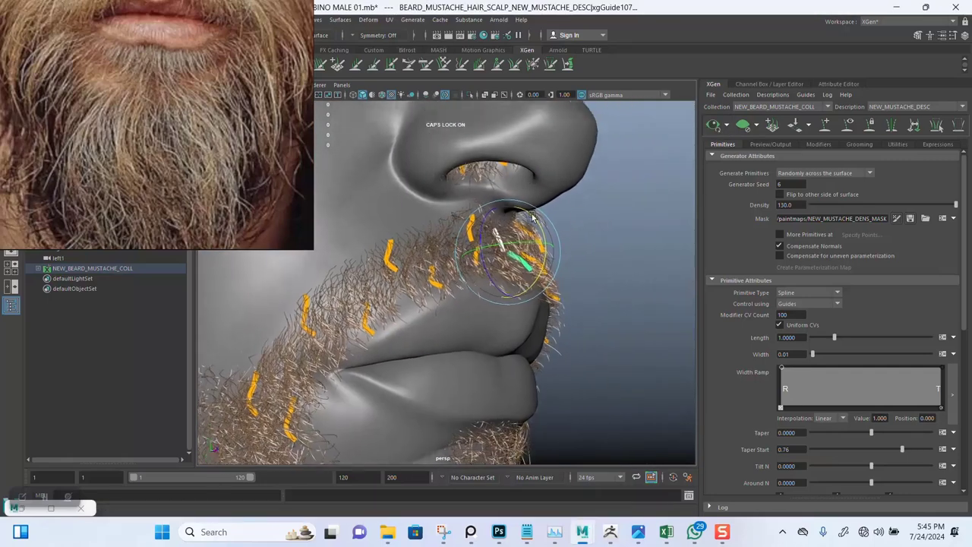
pyautogui.click(849, 125)
pyautogui.moveTo(546, 190)
pyautogui.keyDown('alt'); pyautogui.mouseDown()
pyautogui.moveTo(518, 207)
pyautogui.moveTo(545, 301)
pyautogui.moveTo(512, 178)
pyautogui.moveTo(521, 204)
pyautogui.mouseUp(); pyautogui.keyUp('alt')
pyautogui.moveTo(521, 205)
pyautogui.keyDown('alt'); pyautogui.mouseDown(button='right')
pyautogui.moveTo(537, 262)
pyautogui.moveTo(546, 238)
pyautogui.mouseUp(button='right'); pyautogui.keyUp('alt')
pyautogui.keyDown('alt'); pyautogui.moveTo(545, 239); pyautogui.dragTo(501, 264); pyautogui.keyUp('alt')
pyautogui.keyDown('alt'); pyautogui.moveTo(487, 251); pyautogui.dragTo(488, 291); pyautogui.keyUp('alt')
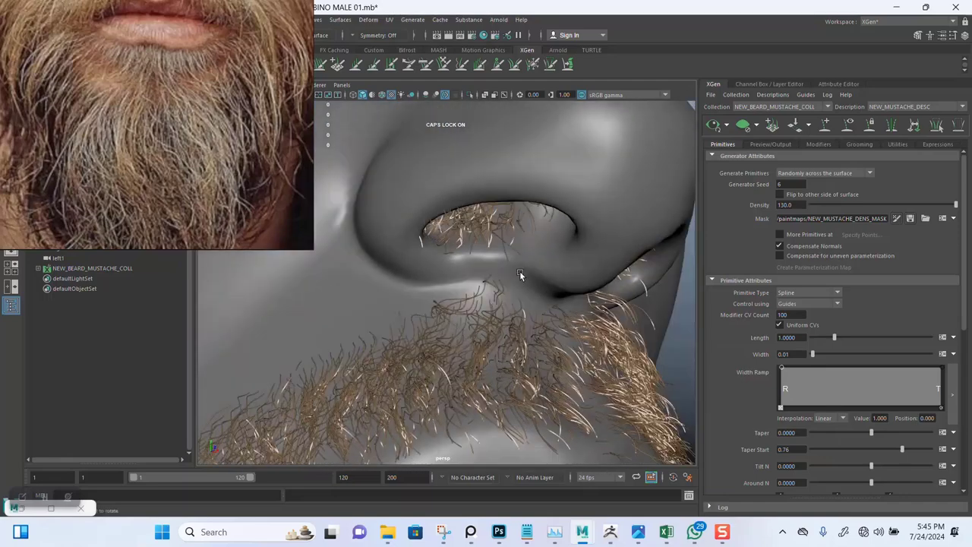
pyautogui.click(849, 124)
# - Rotate the left and right nostril guides to new directions, regenerating the preview after each
pyautogui.moveTo(469, 211); pyautogui.dragTo(494, 252)
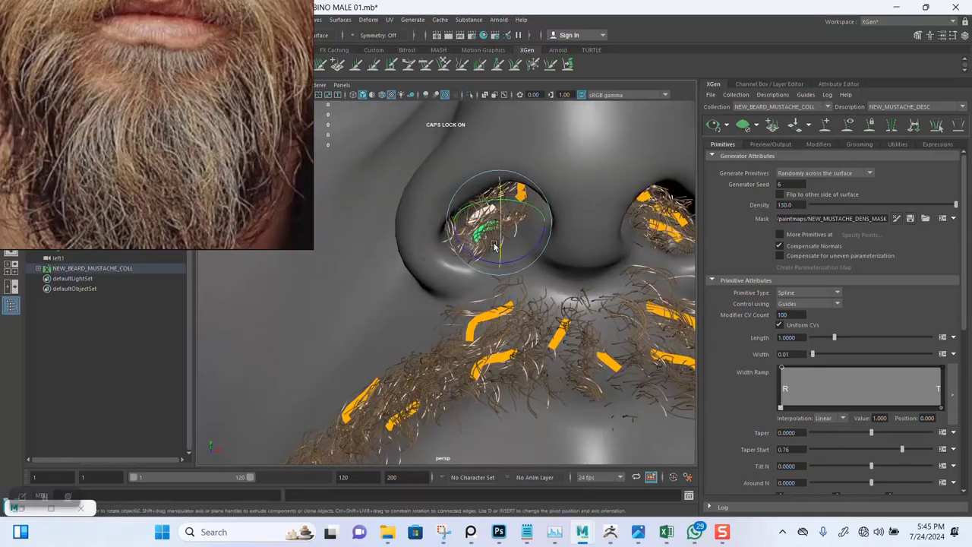
pyautogui.moveTo(499, 205); pyautogui.dragTo(494, 220)
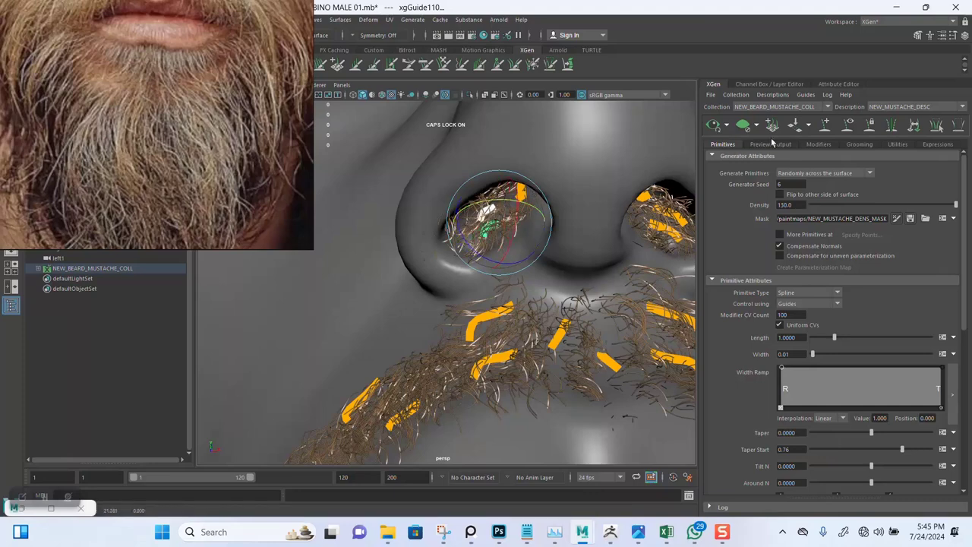
pyautogui.click(716, 129)
pyautogui.moveTo(558, 210)
pyautogui.keyDown('alt'); pyautogui.mouseDown()
pyautogui.moveTo(583, 211)
pyautogui.moveTo(571, 202)
pyautogui.mouseUp(); pyautogui.keyUp('alt')
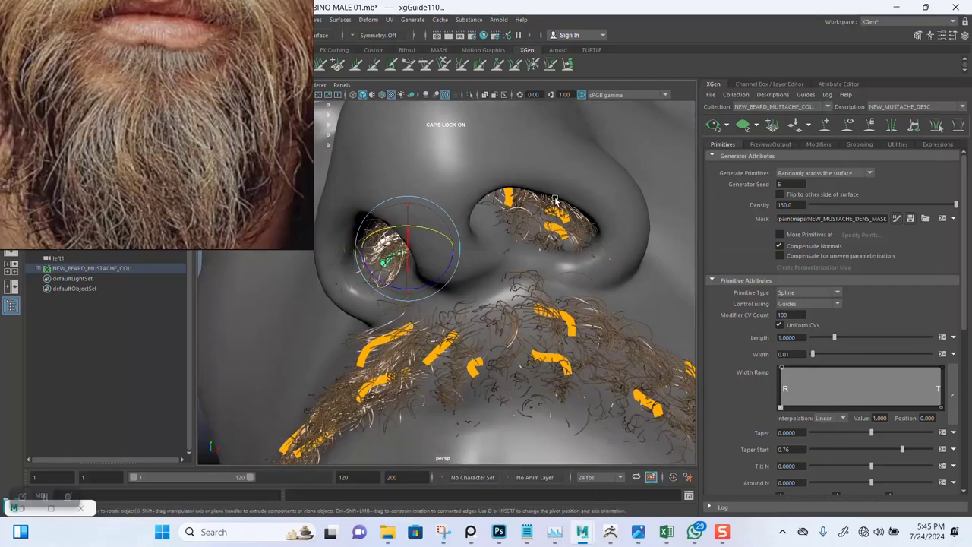
pyautogui.click(582, 239)
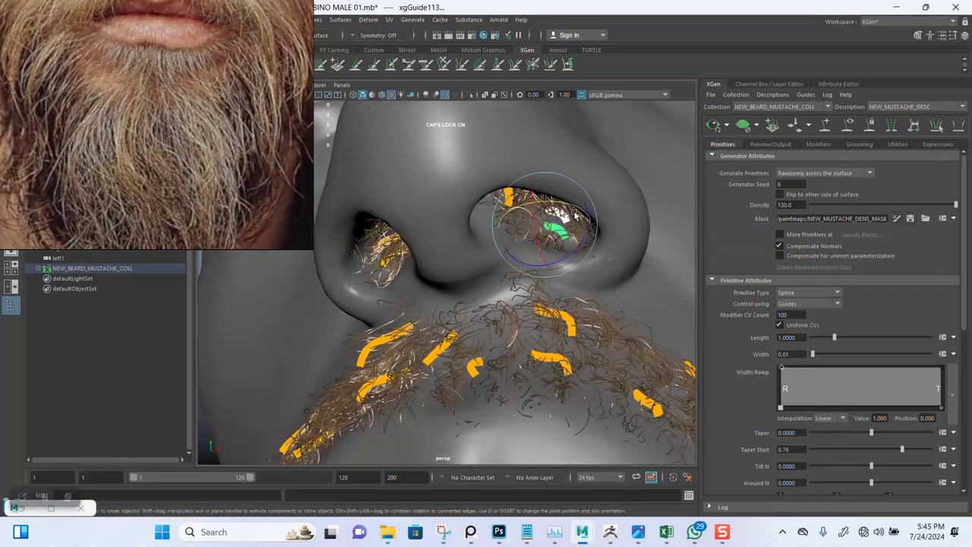
pyautogui.moveTo(574, 216); pyautogui.dragTo(553, 216)
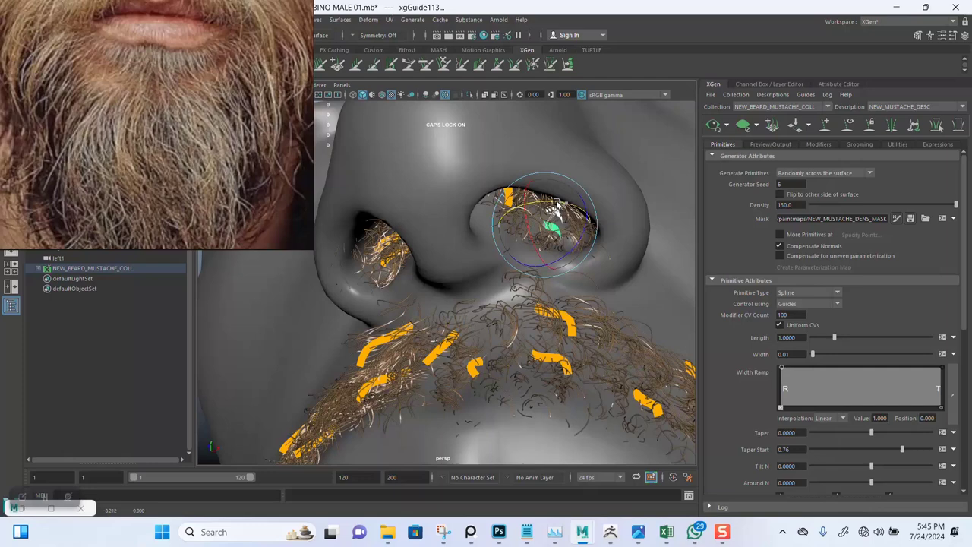
pyautogui.click(714, 126)
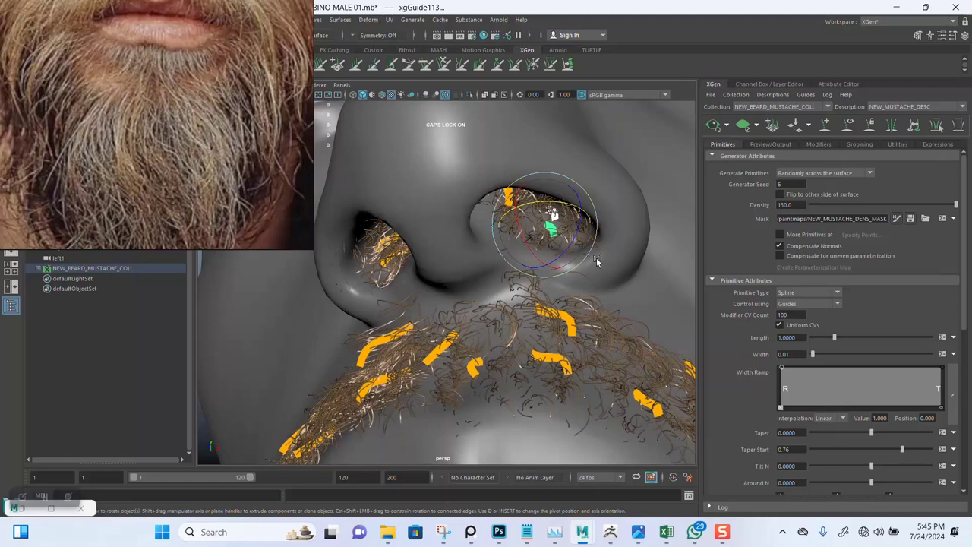
pyautogui.moveTo(596, 261)
pyautogui.keyDown('alt'); pyautogui.mouseDown()
pyautogui.moveTo(569, 229)
pyautogui.moveTo(585, 210)
pyautogui.moveTo(577, 219)
pyautogui.moveTo(592, 227)
pyautogui.moveTo(608, 215)
pyautogui.moveTo(551, 304)
pyautogui.mouseUp(); pyautogui.keyUp('alt')
pyautogui.moveTo(496, 257)
pyautogui.keyDown('alt'); pyautogui.mouseDown()
pyautogui.moveTo(469, 261)
pyautogui.moveTo(474, 221)
pyautogui.moveTo(474, 256)
pyautogui.moveTo(450, 214)
pyautogui.moveTo(410, 215)
pyautogui.mouseUp(); pyautogui.keyUp('alt')
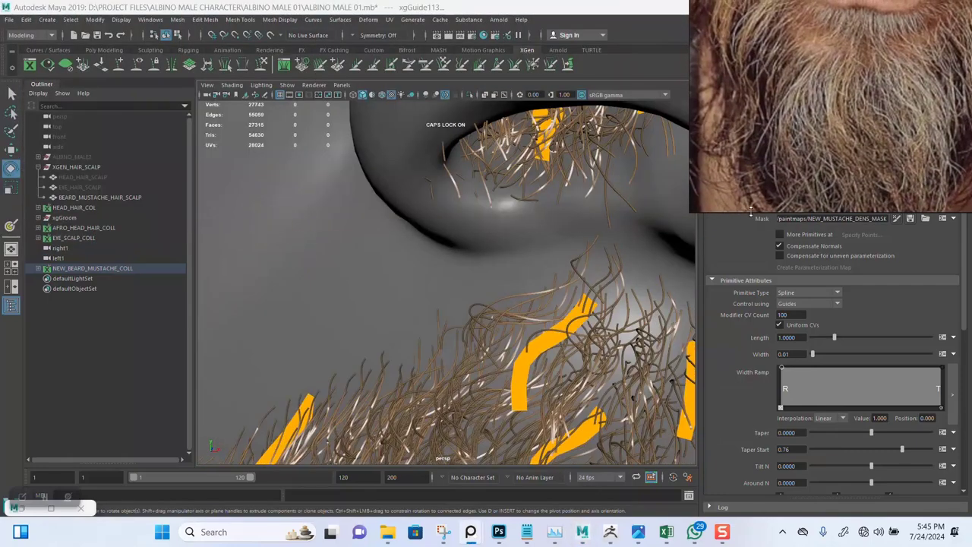
# - Save the scene with the nostril and mustache in view
pyautogui.moveTo(486, 251)
pyautogui.keyDown('alt'); pyautogui.mouseDown()
pyautogui.moveTo(471, 258)
pyautogui.moveTo(475, 242)
pyautogui.mouseUp(); pyautogui.keyUp('alt')
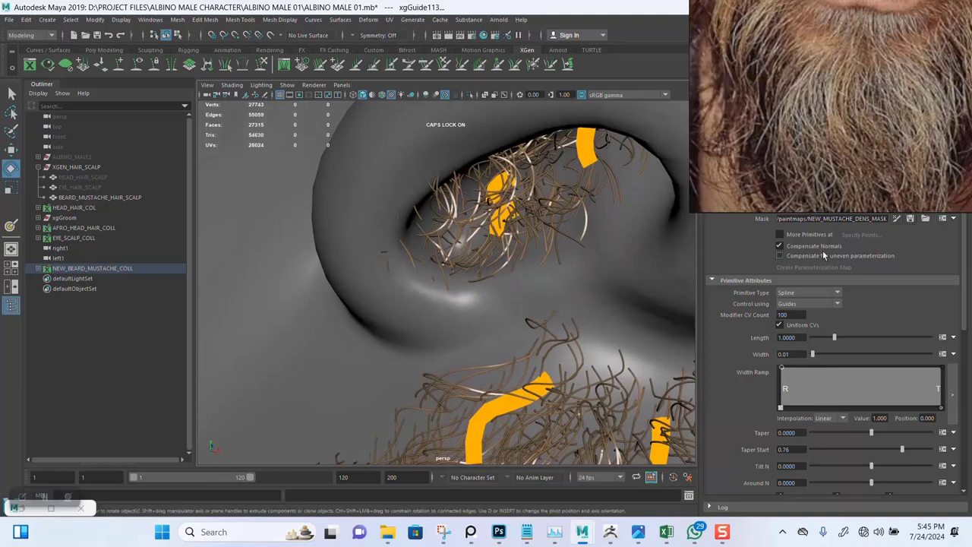
pyautogui.keyDown('alt'); pyautogui.moveTo(563, 311); pyautogui.dragTo(536, 272); pyautogui.keyUp('alt')
pyautogui.hotkey('ctrl', 's')
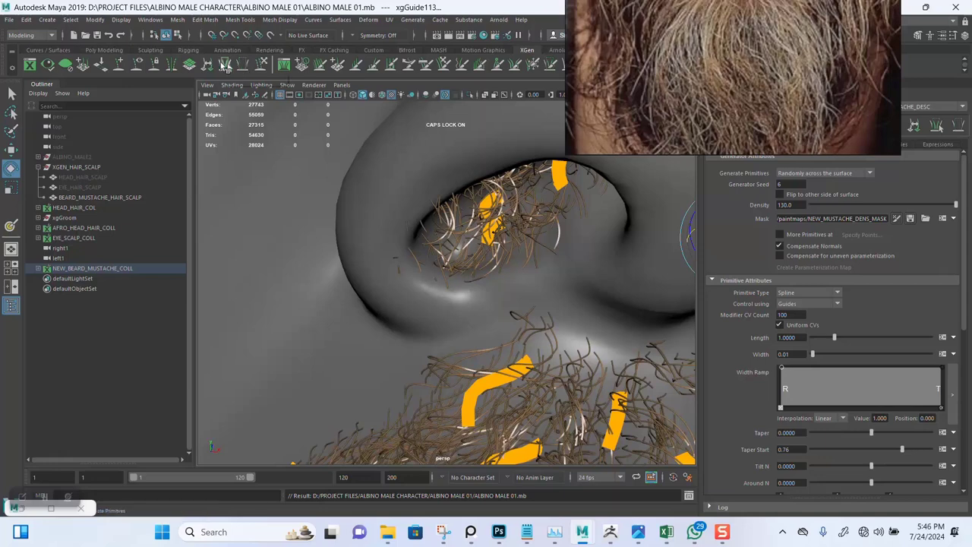
# - Marquee-select the stray hair strands inside the nostril with the Select Primitives tool
pyautogui.click(242, 66)
pyautogui.moveTo(360, 224)
pyautogui.keyDown('alt'); pyautogui.mouseDown()
pyautogui.moveTo(384, 220)
pyautogui.moveTo(437, 346)
pyautogui.moveTo(422, 297)
pyautogui.mouseUp(); pyautogui.keyUp('alt')
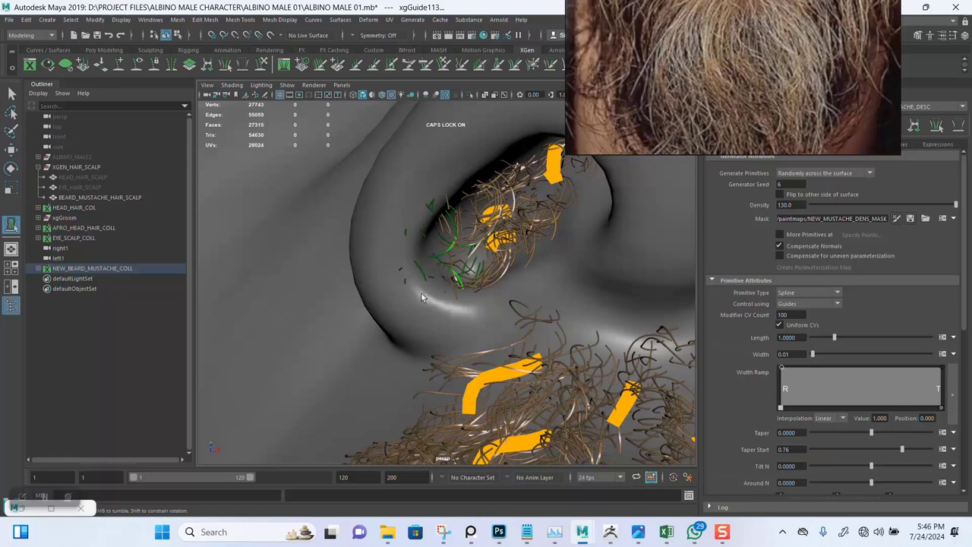
pyautogui.click(484, 264)
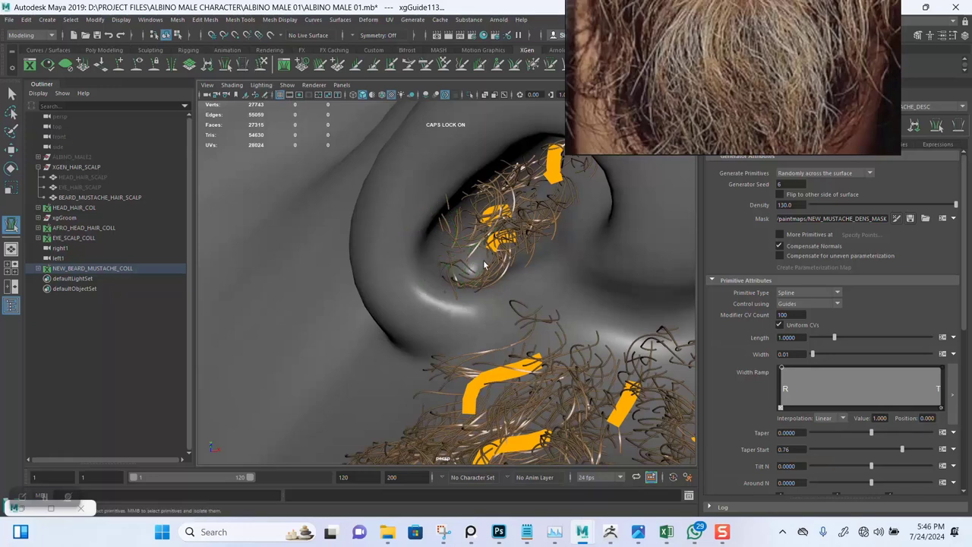
pyautogui.moveTo(467, 312)
pyautogui.mouseDown()
pyautogui.moveTo(424, 251)
pyautogui.moveTo(510, 282)
pyautogui.mouseUp()
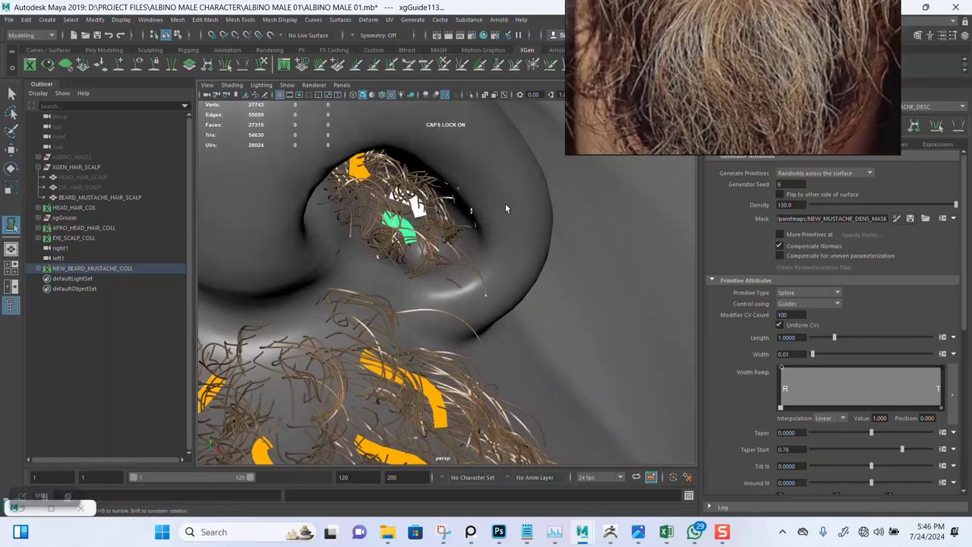
pyautogui.keyDown('alt'); pyautogui.moveTo(505, 202); pyautogui.dragTo(452, 179); pyautogui.keyUp('alt')
pyautogui.moveTo(492, 221); pyautogui.dragTo(500, 233)
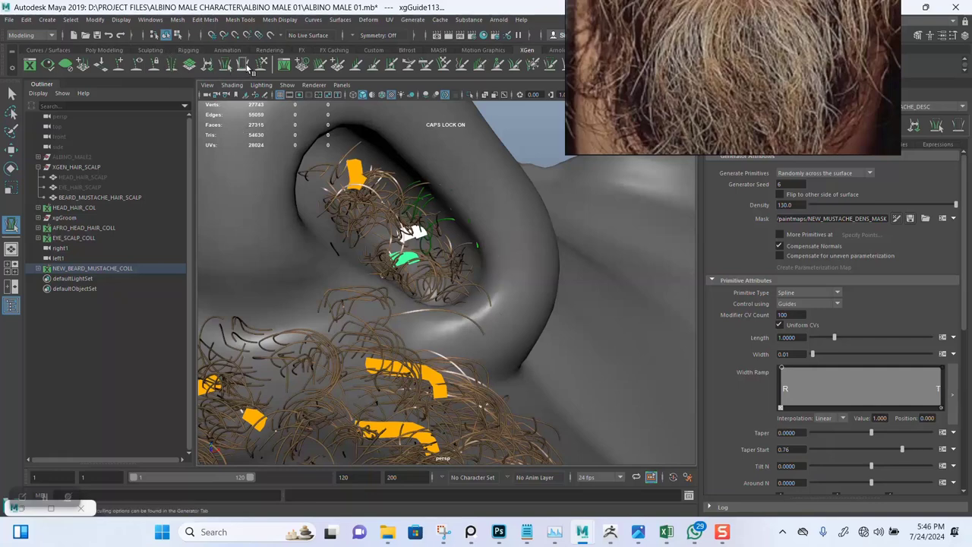
pyautogui.moveTo(483, 253)
pyautogui.keyDown('alt'); pyautogui.mouseDown()
pyautogui.moveTo(481, 278)
pyautogui.moveTo(449, 239)
pyautogui.moveTo(358, 203)
pyautogui.mouseUp(); pyautogui.keyUp('alt')
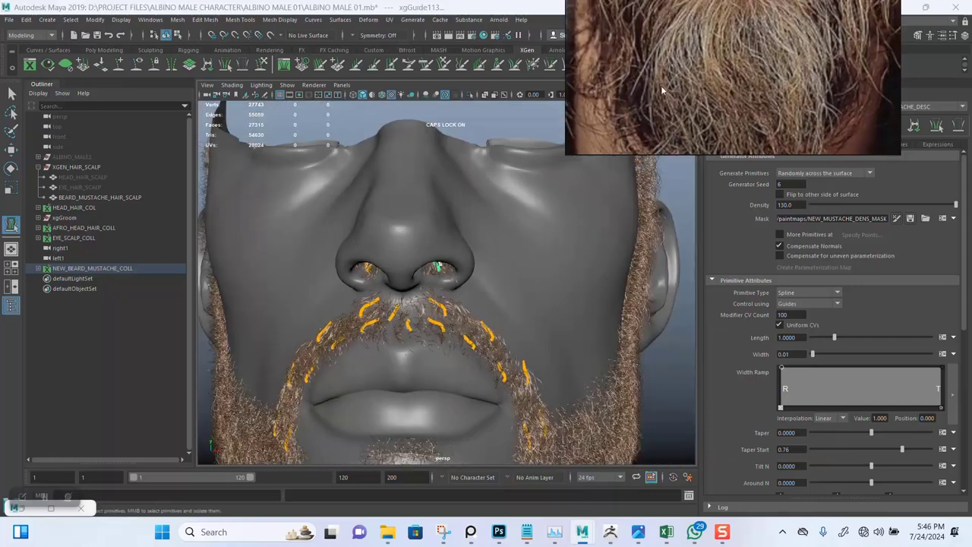
# - Hide the beard guide curves and the BEARD_MUSTACHE_HAIR_SCALP mesh
pyautogui.click(505, 211)
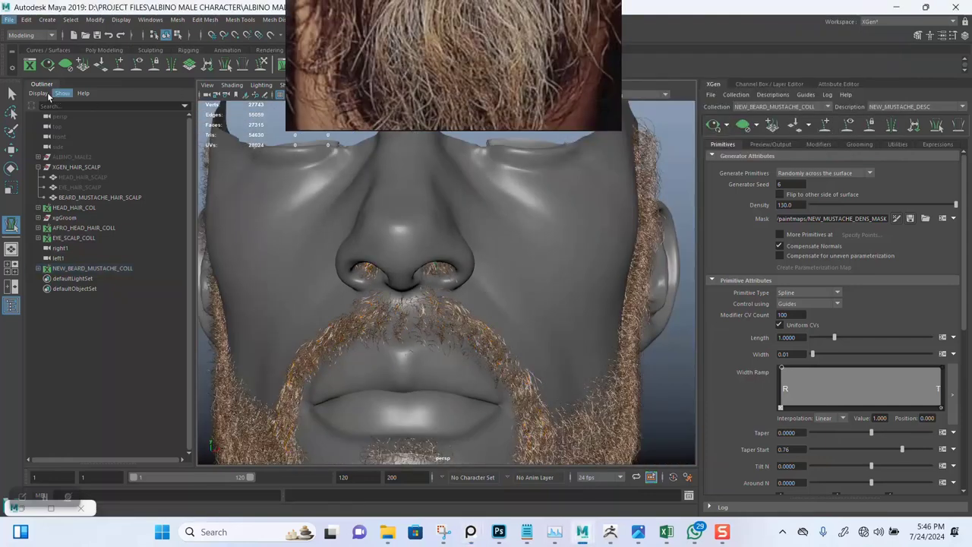
pyautogui.click(11, 93)
pyautogui.moveTo(313, 205)
pyautogui.keyDown('alt'); pyautogui.mouseDown()
pyautogui.moveTo(447, 224)
pyautogui.moveTo(530, 323)
pyautogui.moveTo(514, 232)
pyautogui.moveTo(575, 265)
pyautogui.moveTo(608, 250)
pyautogui.moveTo(539, 260)
pyautogui.mouseUp(); pyautogui.keyUp('alt')
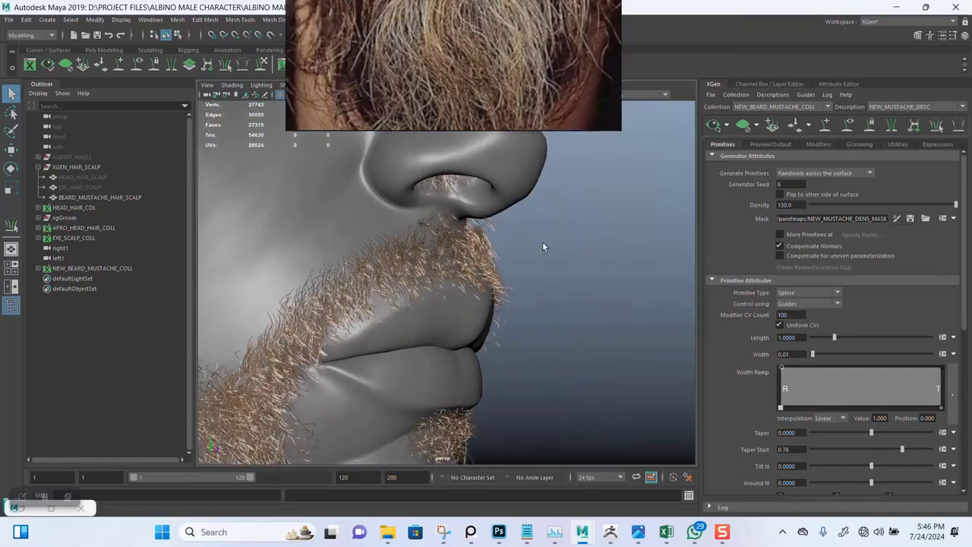
pyautogui.moveTo(539, 260)
pyautogui.keyDown('alt'); pyautogui.mouseDown(button='right')
pyautogui.moveTo(554, 340)
pyautogui.moveTo(524, 296)
pyautogui.mouseUp(button='right'); pyautogui.keyUp('alt')
pyautogui.moveTo(524, 296)
pyautogui.keyDown('alt'); pyautogui.mouseDown()
pyautogui.moveTo(407, 251)
pyautogui.moveTo(391, 254)
pyautogui.moveTo(402, 241)
pyautogui.mouseUp(); pyautogui.keyUp('alt')
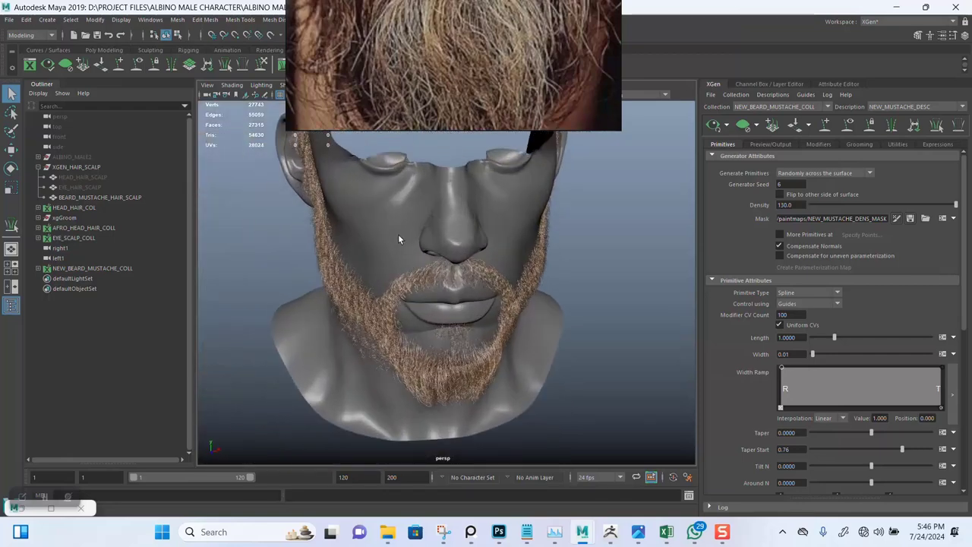
pyautogui.click(398, 234)
pyautogui.hotkey('ctrl', 'h')
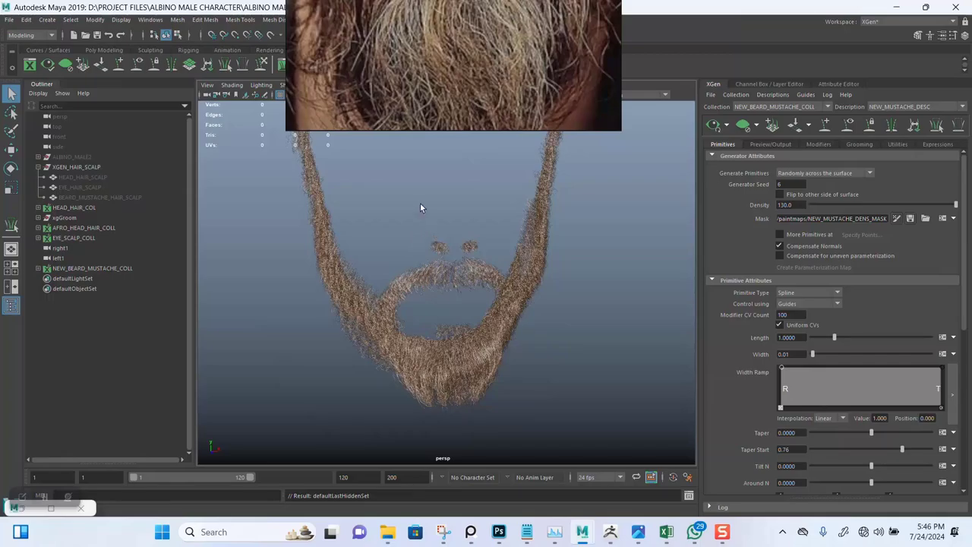
# - Unhide the ALBINO_MALE2 head group and its parts from HAT_COIN to HAT_MAIN
pyautogui.keyDown('alt'); pyautogui.moveTo(420, 203); pyautogui.dragTo(451, 319, button='right'); pyautogui.keyUp('alt')
pyautogui.moveTo(451, 319)
pyautogui.keyDown('alt'); pyautogui.mouseDown()
pyautogui.moveTo(451, 260)
pyautogui.moveTo(441, 316)
pyautogui.moveTo(514, 319)
pyautogui.moveTo(499, 288)
pyautogui.moveTo(427, 299)
pyautogui.moveTo(428, 268)
pyautogui.moveTo(402, 306)
pyautogui.moveTo(334, 271)
pyautogui.mouseUp(); pyautogui.keyUp('alt')
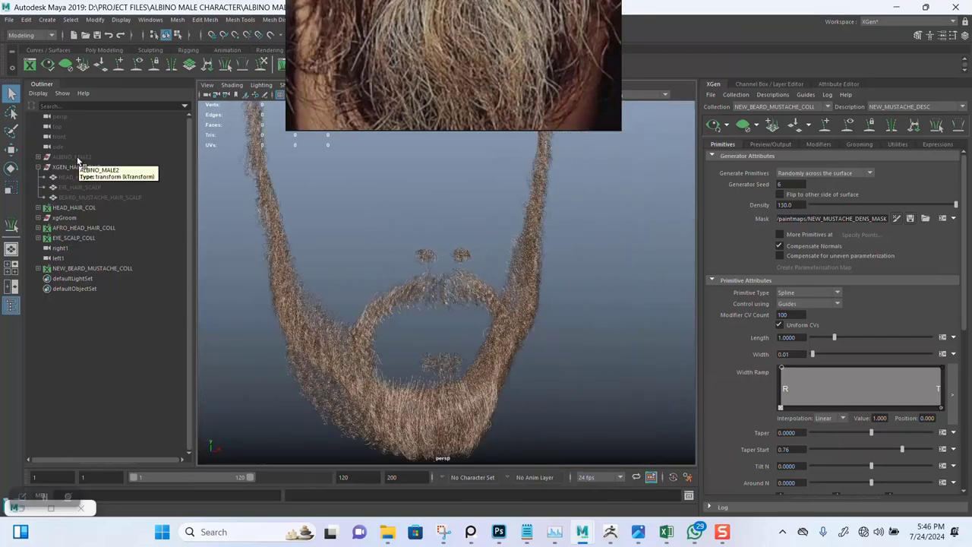
pyautogui.click(78, 157)
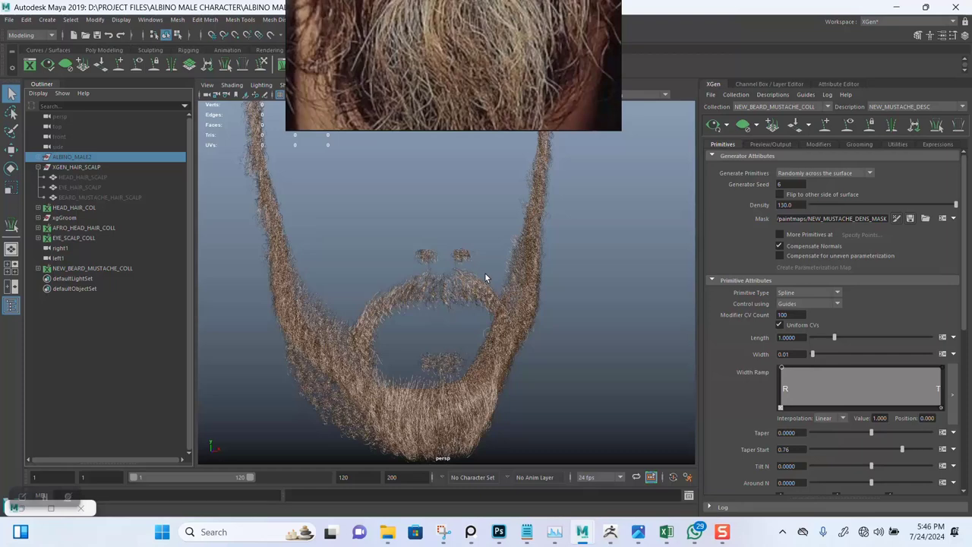
pyautogui.hotkey('shift', 'h')
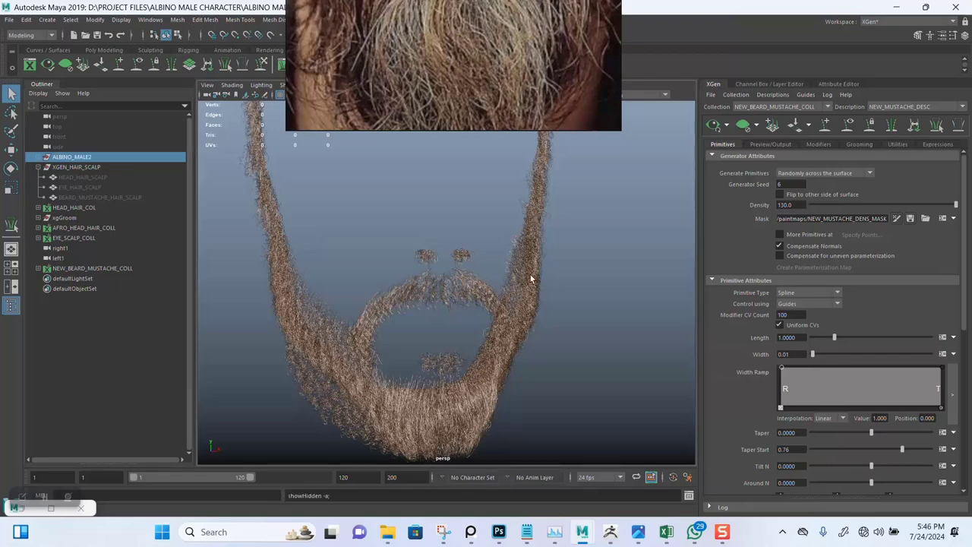
pyautogui.scroll(-2, 510, 277)
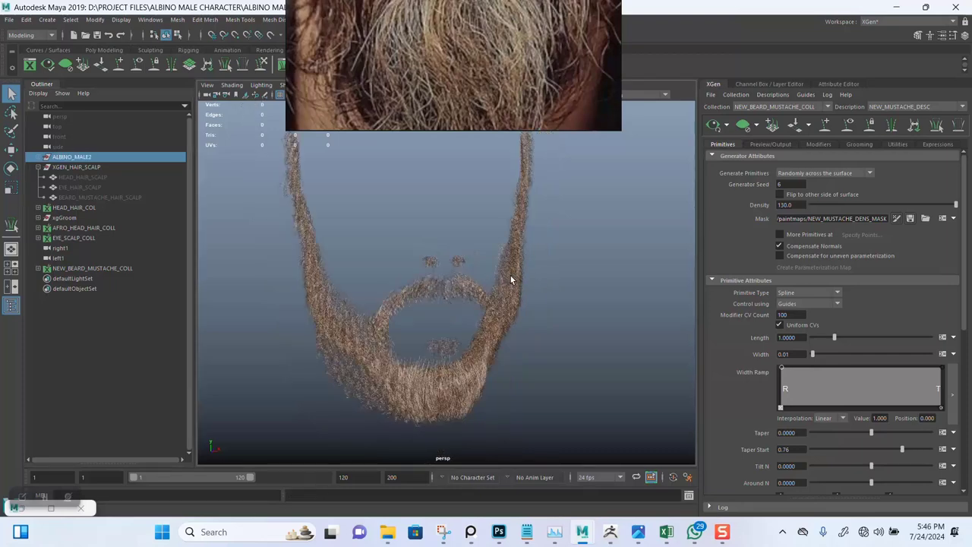
pyautogui.scroll(1, 510, 279)
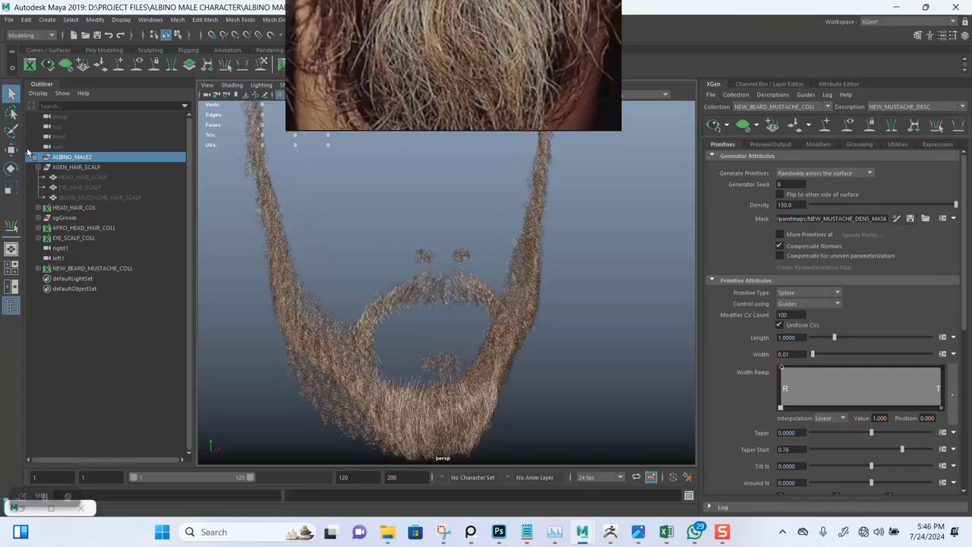
pyautogui.click(38, 157)
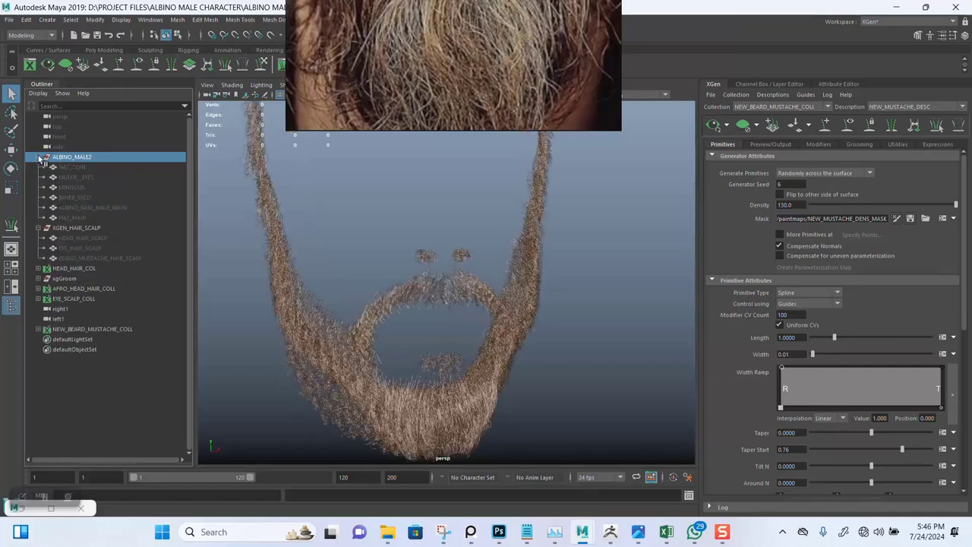
pyautogui.click(77, 168)
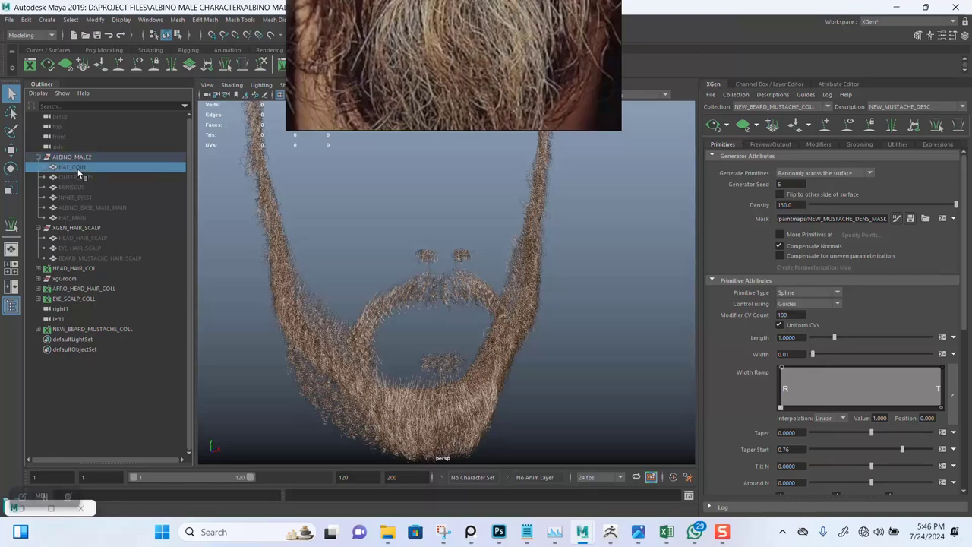
pyautogui.keyDown('shift'); pyautogui.click(97, 214); pyautogui.keyUp('shift')
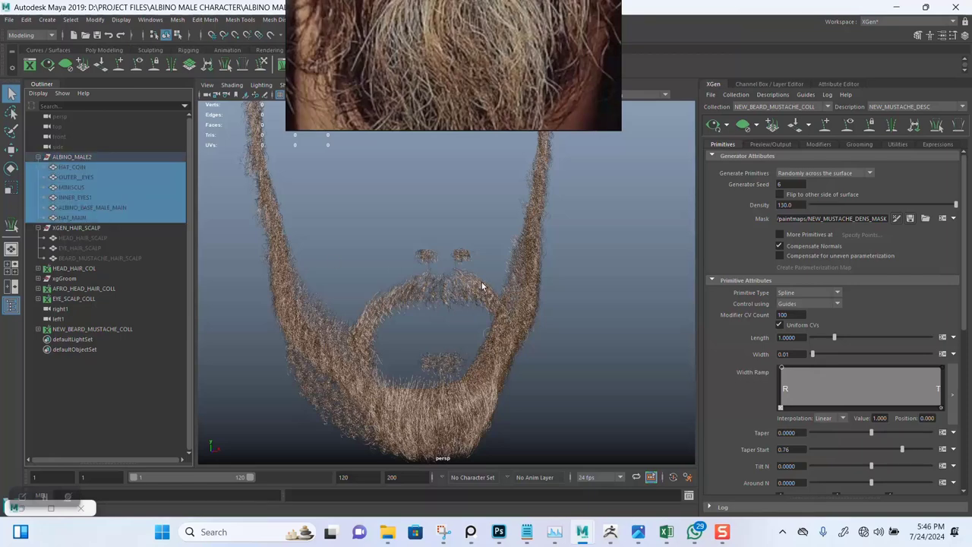
pyautogui.hotkey('shift', 'h')
# - Save the scene after inspecting the hat and beard from several angles
pyautogui.click(579, 271)
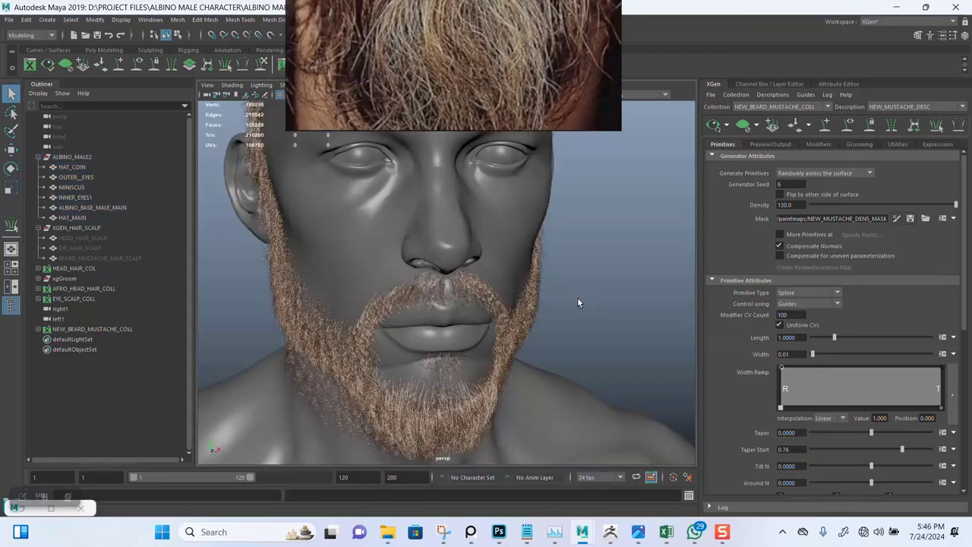
pyautogui.scroll(-4, 517, 266)
pyautogui.keyDown('alt'); pyautogui.moveTo(527, 260); pyautogui.dragTo(521, 280); pyautogui.keyUp('alt')
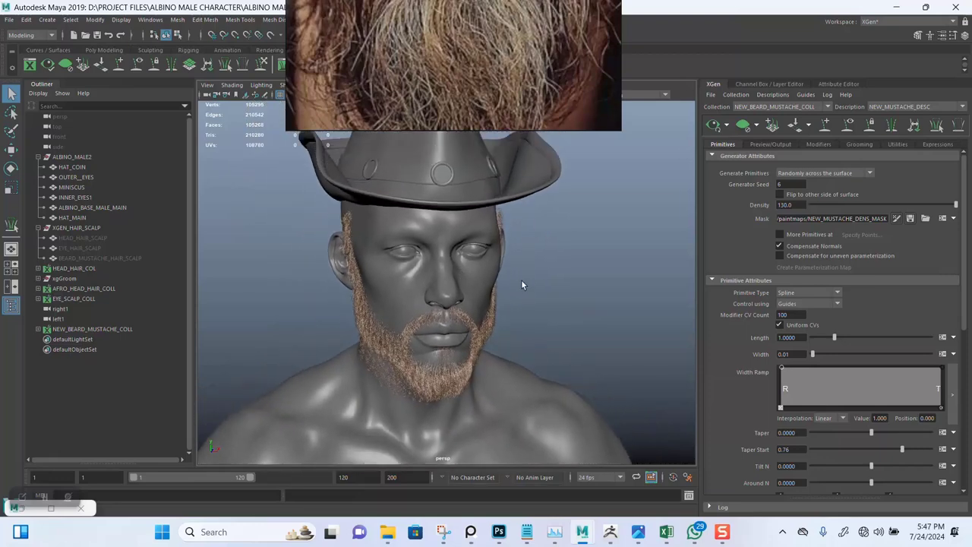
pyautogui.keyDown('alt'); pyautogui.moveTo(472, 128); pyautogui.dragTo(523, 316); pyautogui.keyUp('alt')
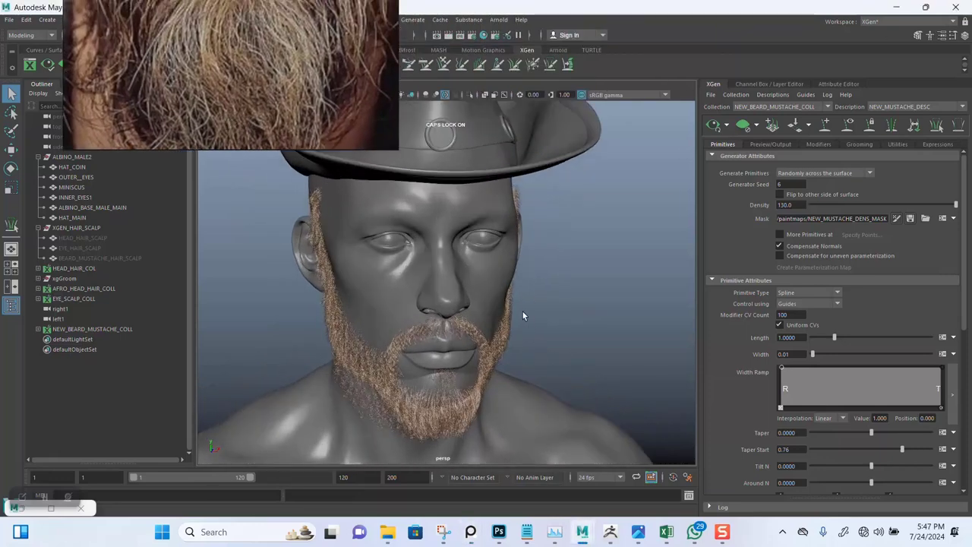
pyautogui.scroll(-3, 596, 332)
pyautogui.moveTo(596, 332)
pyautogui.keyDown('alt'); pyautogui.mouseDown()
pyautogui.moveTo(523, 295)
pyautogui.moveTo(566, 369)
pyautogui.moveTo(541, 319)
pyautogui.moveTo(547, 299)
pyautogui.moveTo(575, 321)
pyautogui.moveTo(521, 299)
pyautogui.moveTo(608, 304)
pyautogui.moveTo(532, 284)
pyautogui.moveTo(586, 282)
pyautogui.mouseUp(); pyautogui.keyUp('alt')
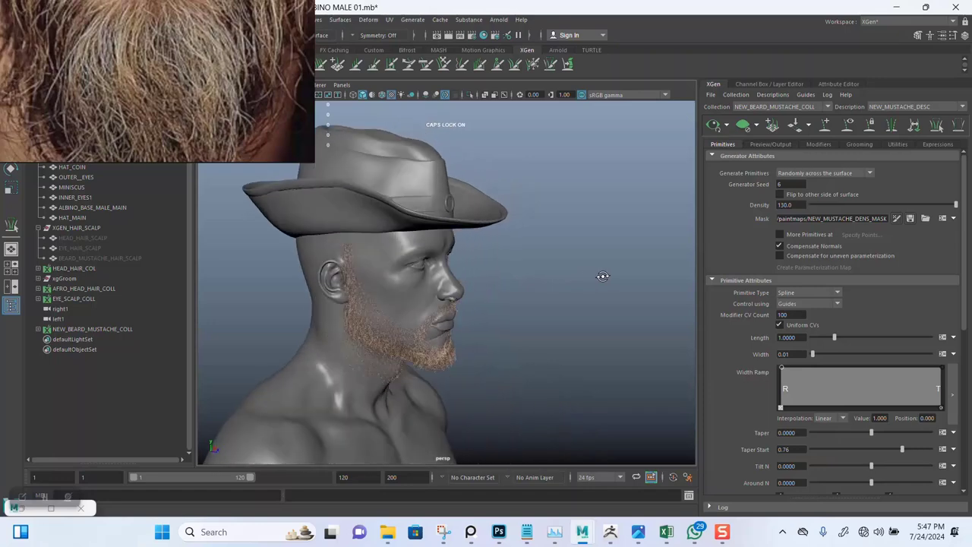
pyautogui.scroll(3, 560, 320)
pyautogui.scroll(2, 500, 302)
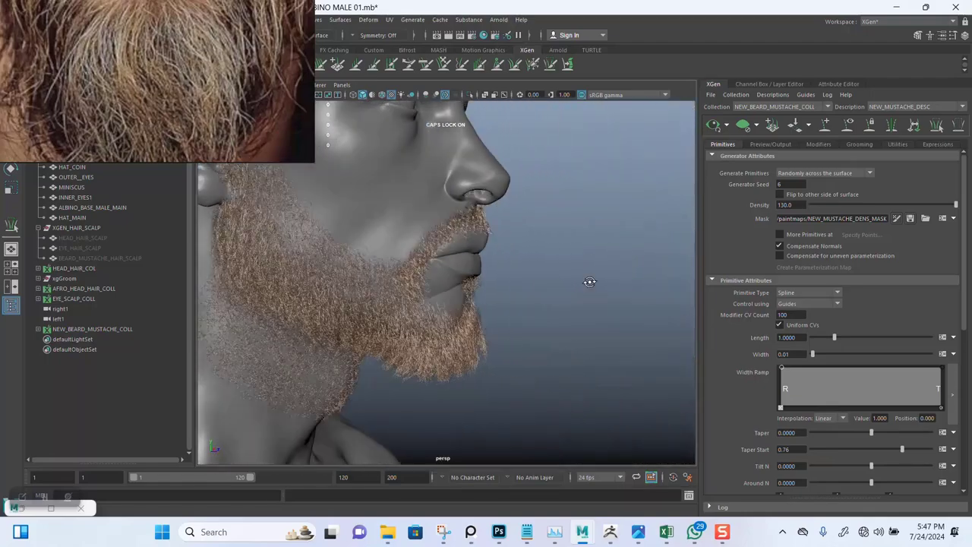
pyautogui.scroll(2, 529, 308)
pyautogui.moveTo(529, 308)
pyautogui.keyDown('alt'); pyautogui.mouseDown()
pyautogui.moveTo(549, 332)
pyautogui.moveTo(545, 312)
pyautogui.moveTo(544, 330)
pyautogui.moveTo(484, 339)
pyautogui.moveTo(493, 321)
pyautogui.moveTo(588, 341)
pyautogui.mouseUp(); pyautogui.keyUp('alt')
pyautogui.moveTo(587, 341)
pyautogui.keyDown('alt'); pyautogui.mouseDown(button='right')
pyautogui.moveTo(533, 310)
pyautogui.moveTo(514, 326)
pyautogui.moveTo(558, 393)
pyautogui.mouseUp(button='right'); pyautogui.keyUp('alt')
pyautogui.keyDown('alt'); pyautogui.moveTo(557, 392); pyautogui.dragTo(546, 337); pyautogui.keyUp('alt')
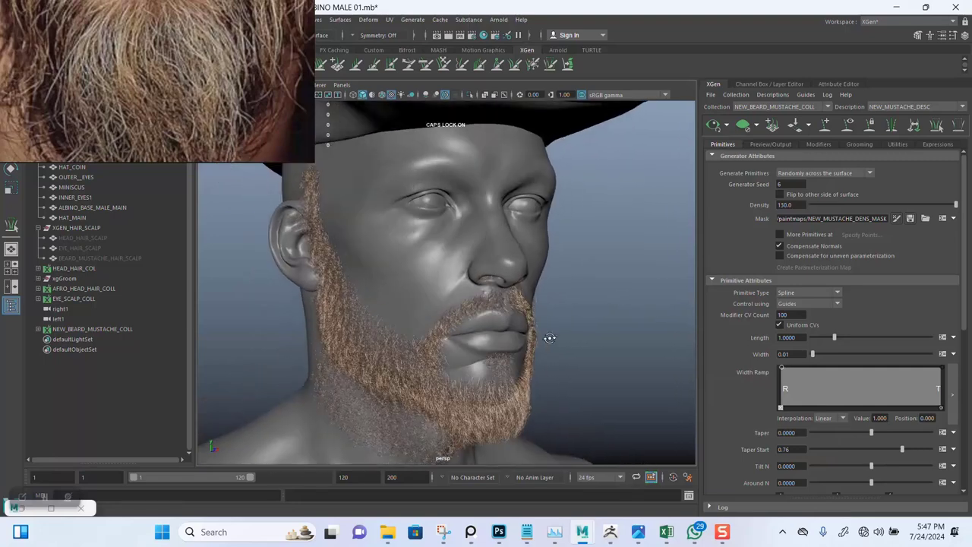
pyautogui.scroll(2, 547, 338)
pyautogui.hotkey('ctrl', 's')
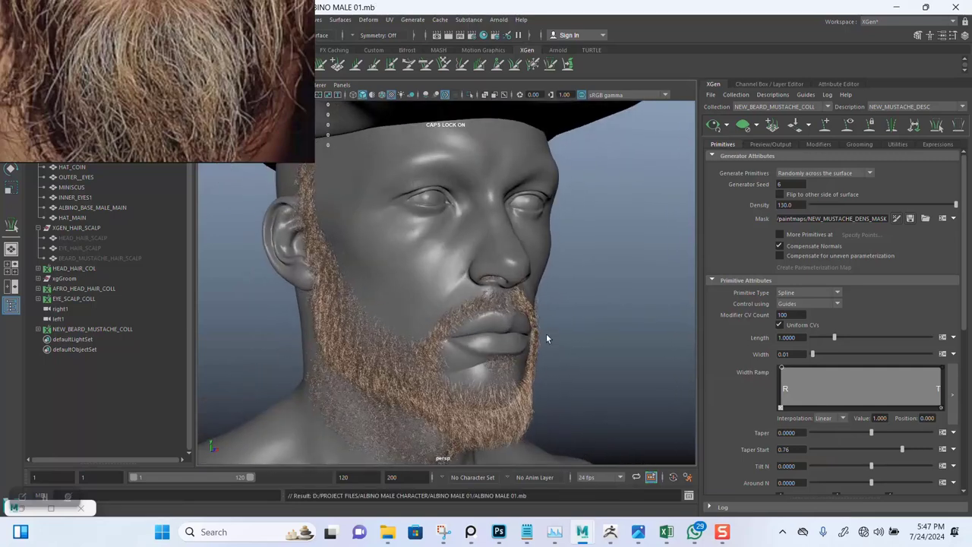
# - Hide the hat to leave the bearded head uncovered
pyautogui.click(446, 114)
pyautogui.hotkey('ctrl', 'h')
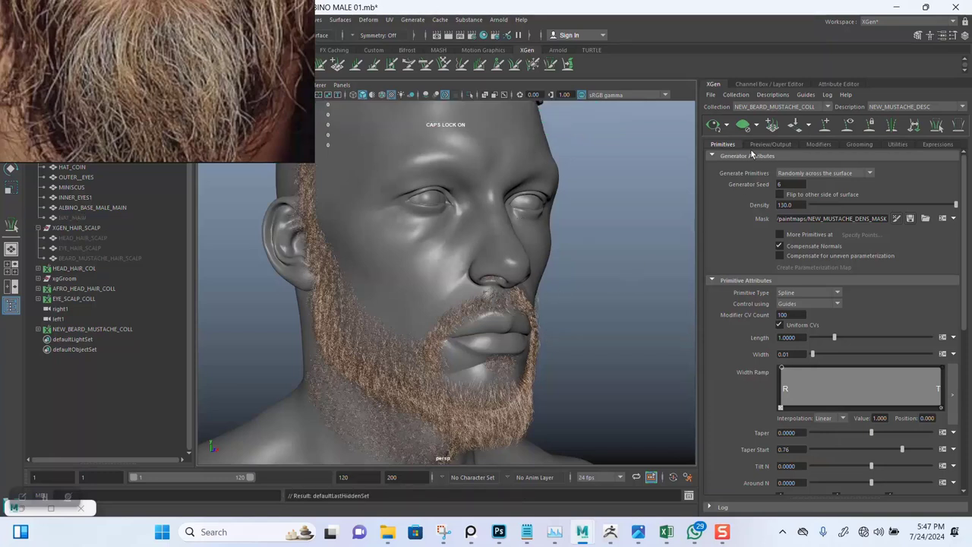
pyautogui.click(757, 107)
# - Switch to the AFRO_HEAD_HAIR_COLL collection and hide the hat coins
pyautogui.click(757, 116)
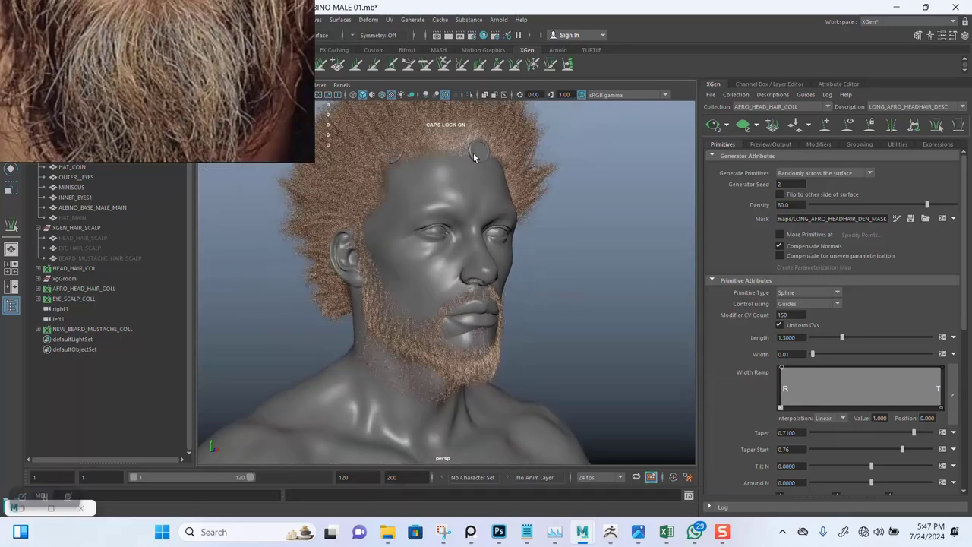
pyautogui.click(481, 155)
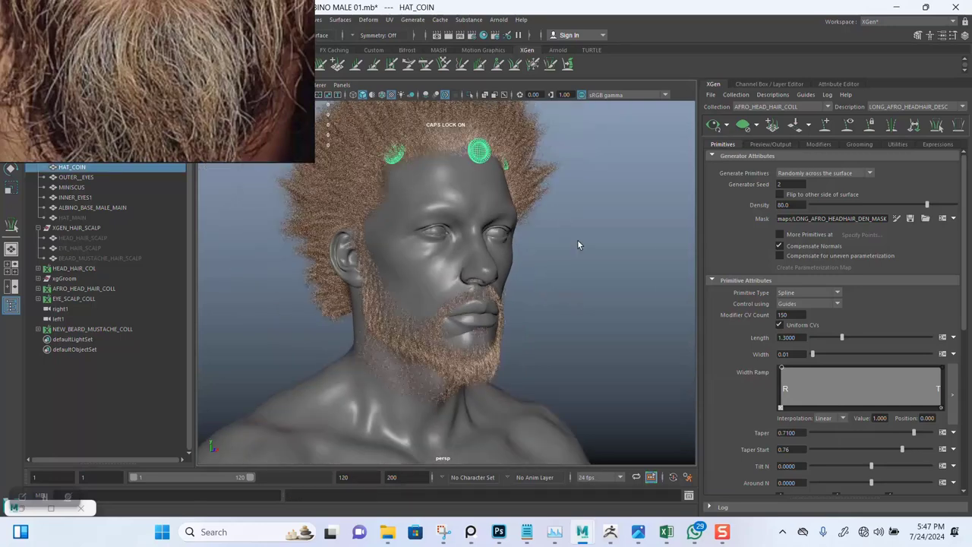
pyautogui.hotkey('ctrl', 'h')
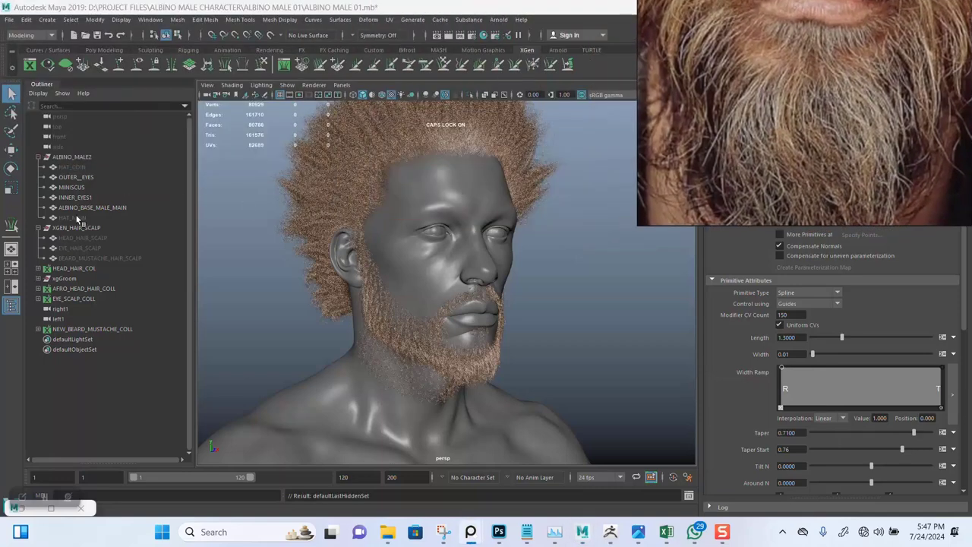
# - Unhide HAT_MAIN to check it over the afro, then hide it again
pyautogui.click(76, 218)
pyautogui.hotkey('shift', 'h')
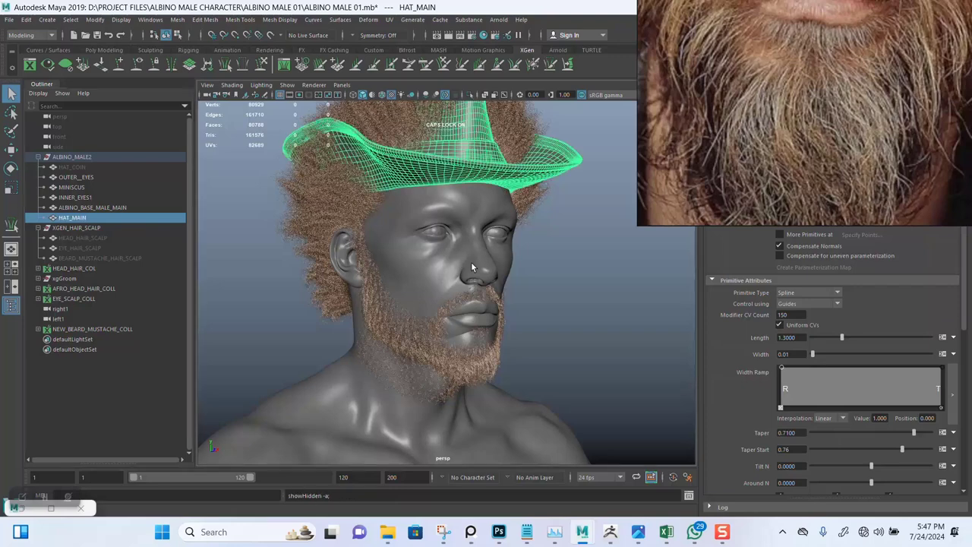
pyautogui.click(573, 284)
pyautogui.moveTo(548, 298)
pyautogui.keyDown('alt'); pyautogui.mouseDown()
pyautogui.moveTo(521, 268)
pyautogui.moveTo(560, 240)
pyautogui.moveTo(499, 287)
pyautogui.moveTo(431, 265)
pyautogui.moveTo(424, 273)
pyautogui.mouseUp(); pyautogui.keyUp('alt')
pyautogui.click(423, 275)
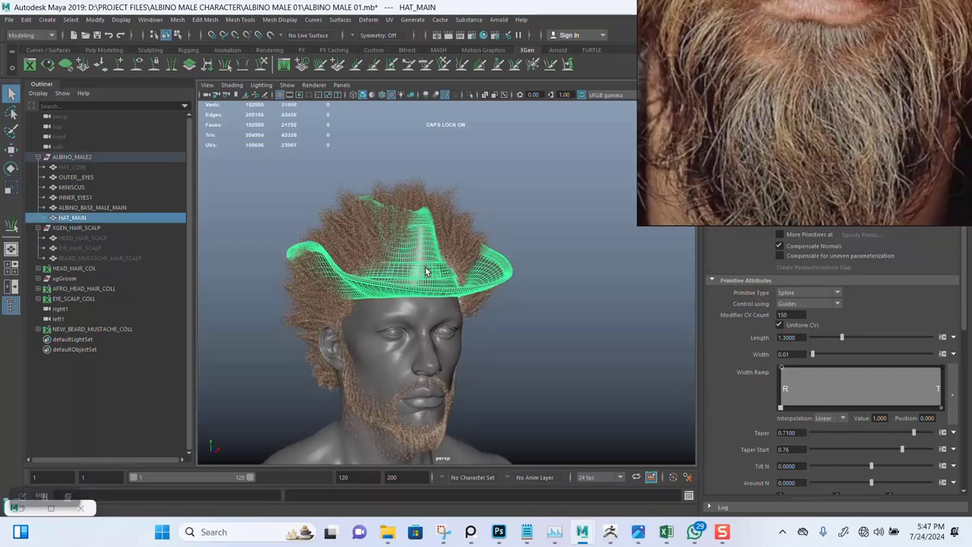
pyautogui.hotkey('ctrl', 'h')
pyautogui.scroll(2, 477, 283)
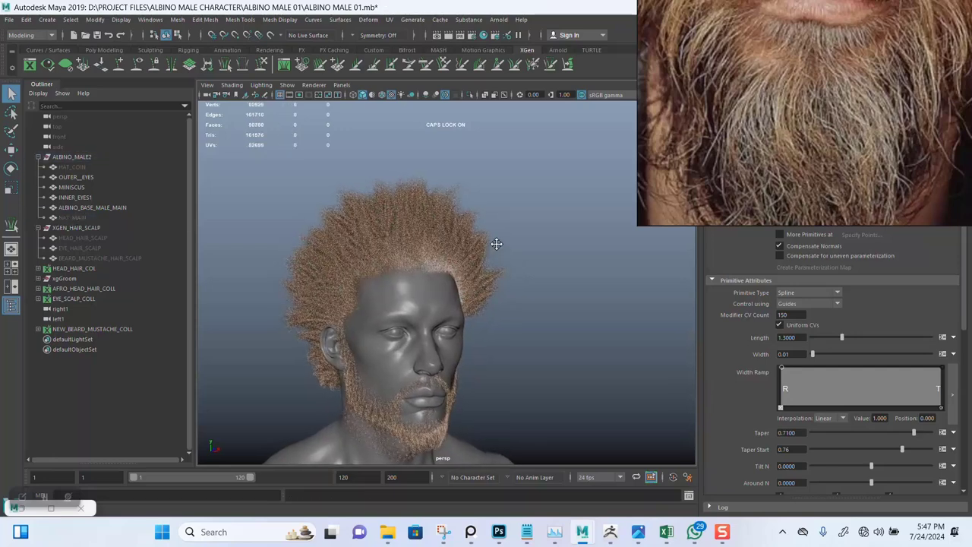
pyautogui.scroll(2, 492, 308)
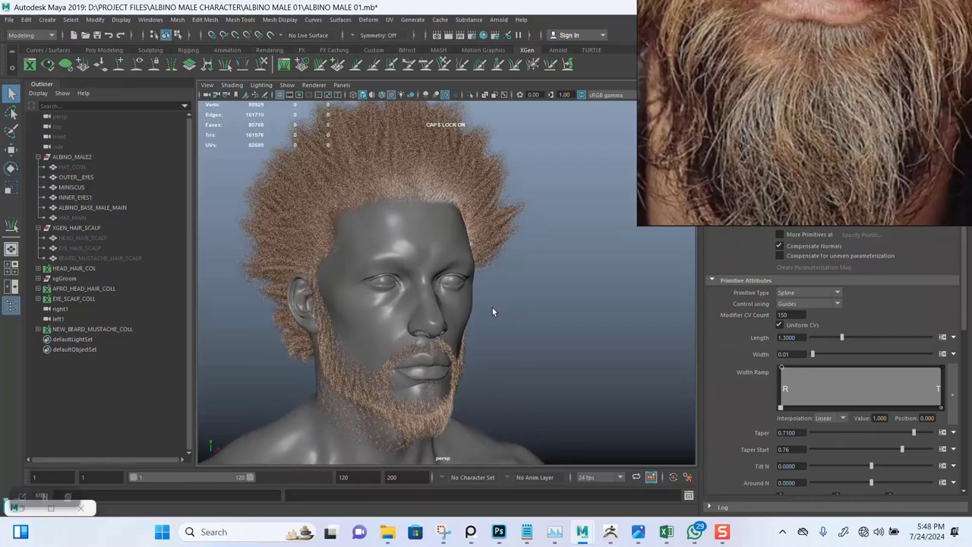
pyautogui.keyDown('alt'); pyautogui.moveTo(492, 308); pyautogui.dragTo(503, 289); pyautogui.keyUp('alt')
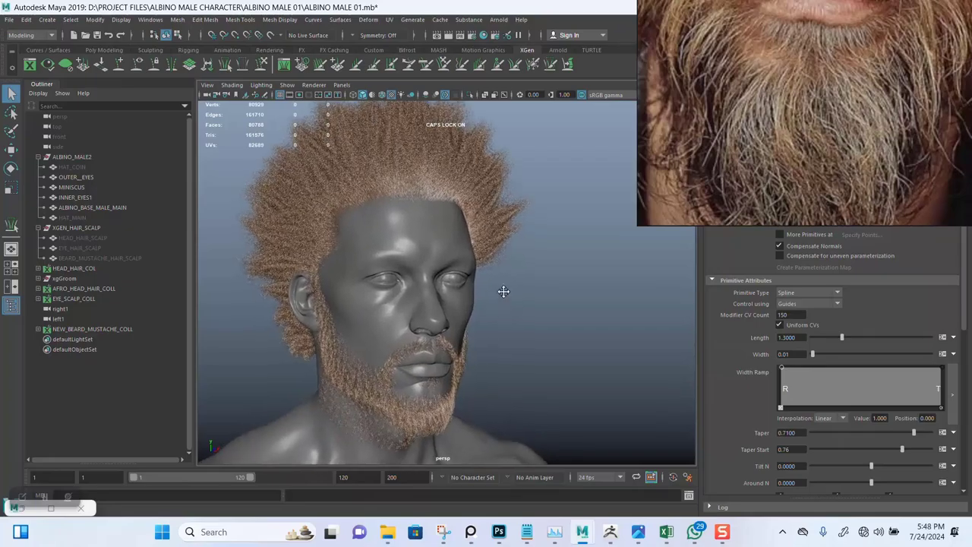